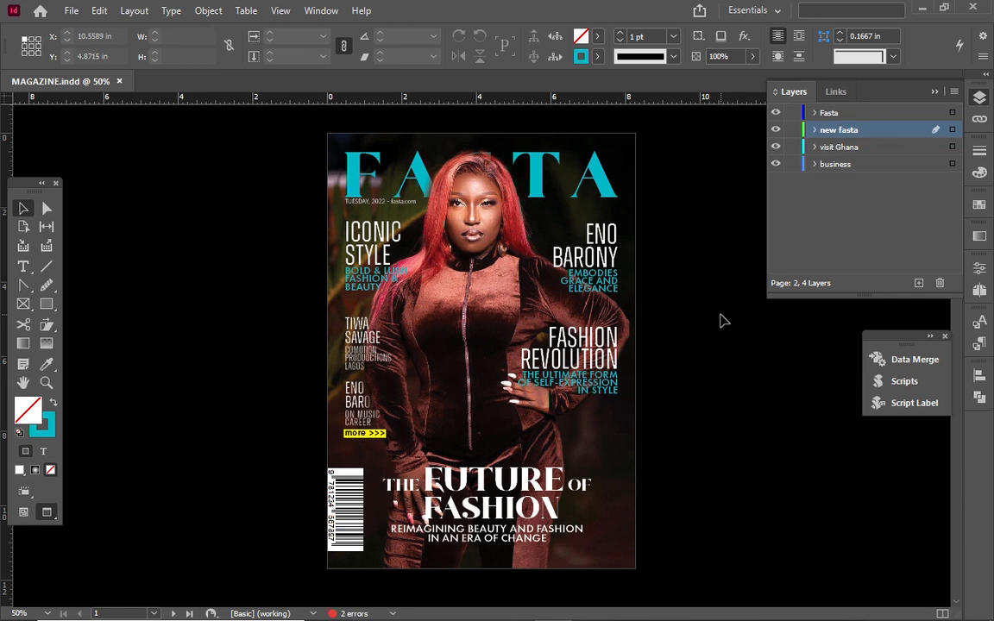
Look through the four magazine cover pages, from the FASTA covers to the VISIT GHANA and BUSINESS covers
scroll(723, 321, "up", 1)
scroll(723, 321, "down", 2)
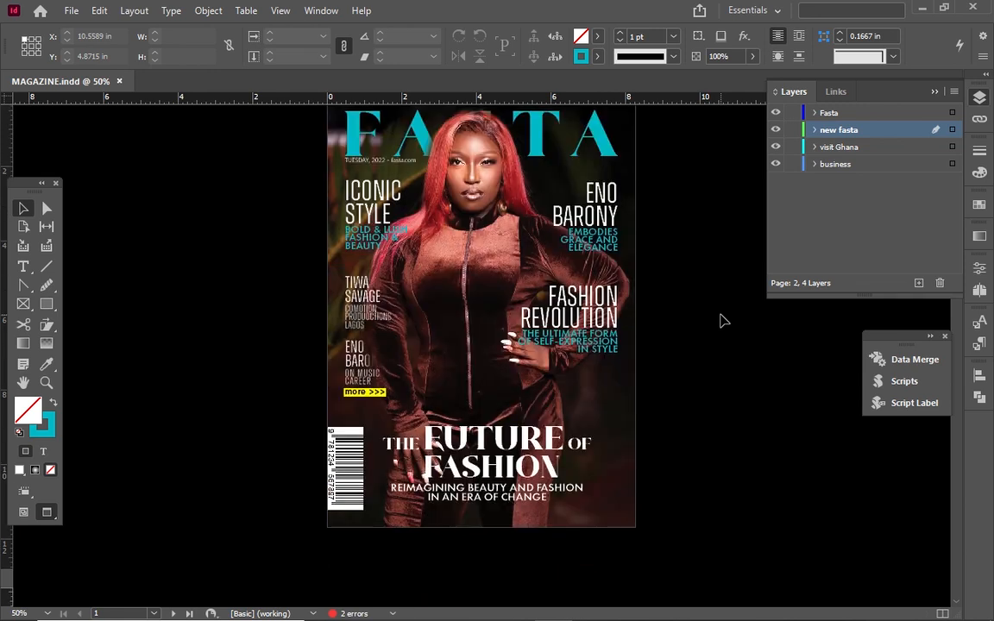
scroll(722, 321, "up", 2)
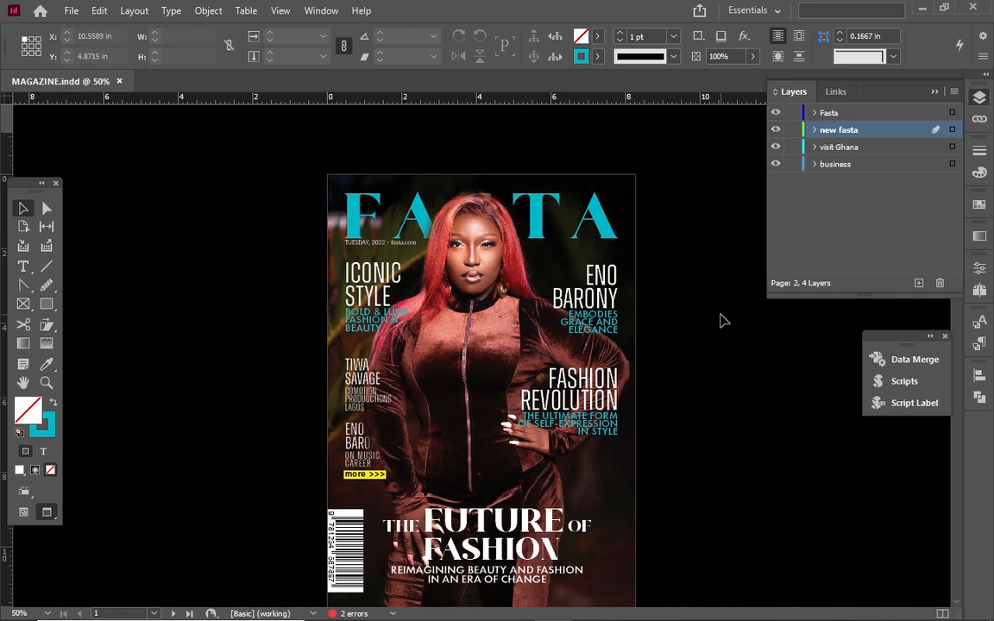
scroll(723, 321, "down", 12)
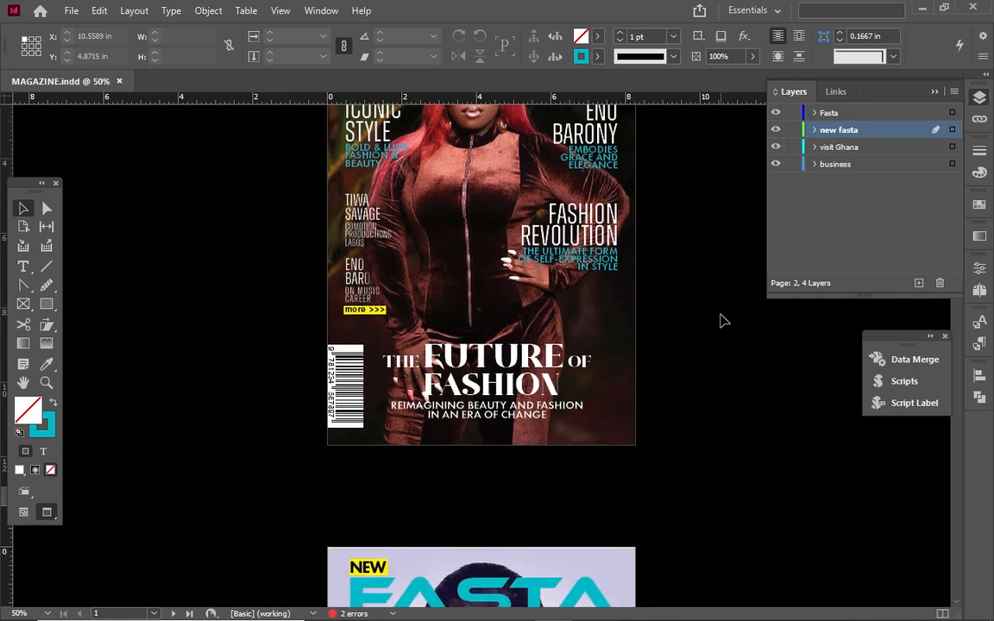
scroll(722, 320, "down", 7)
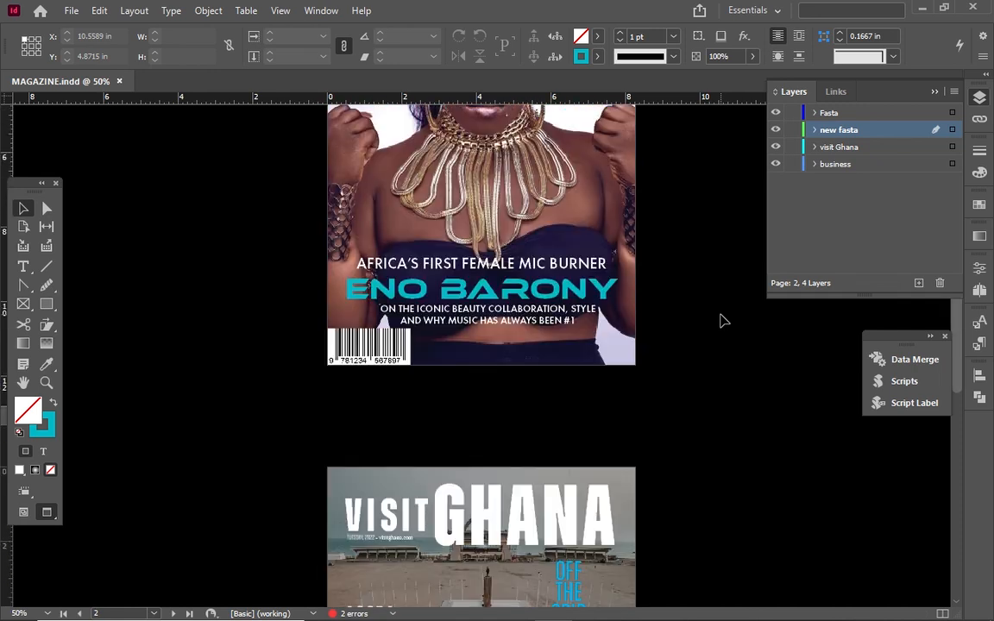
scroll(723, 321, "up", 5)
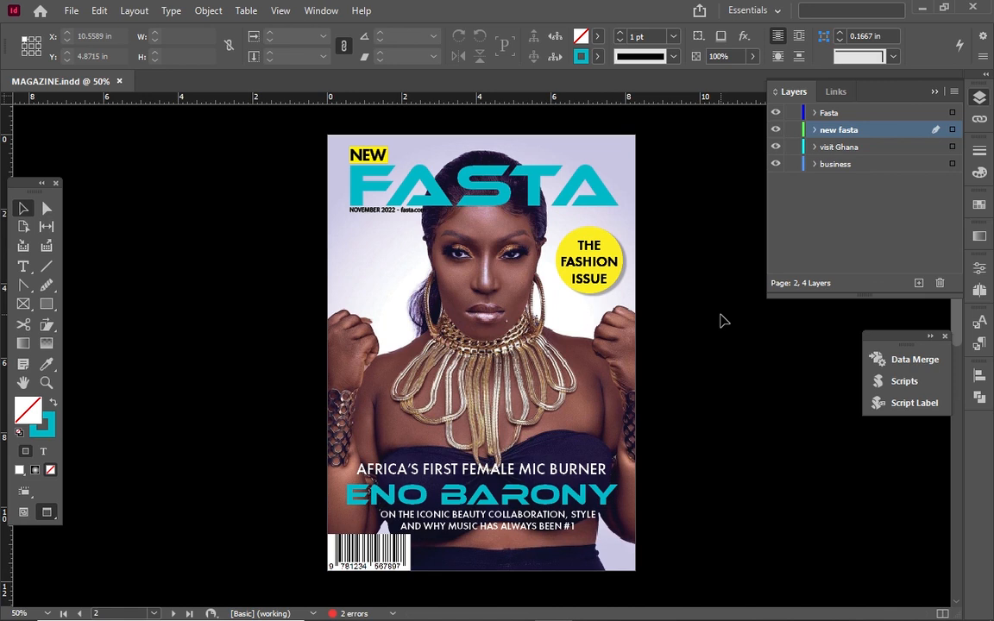
scroll(723, 321, "up", 14)
scroll(723, 320, "down", 11)
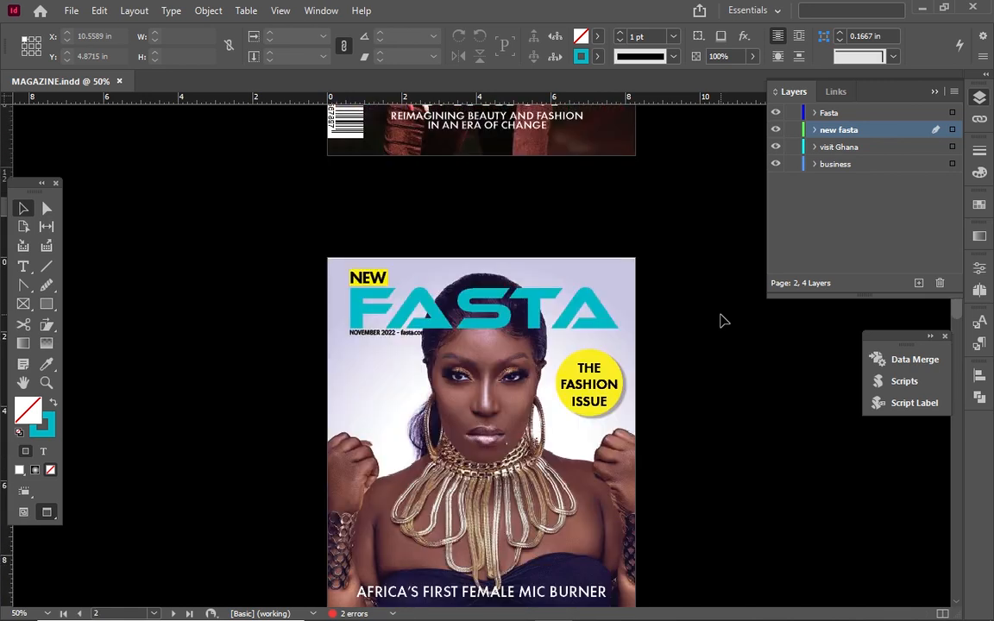
scroll(723, 320, "down", 16)
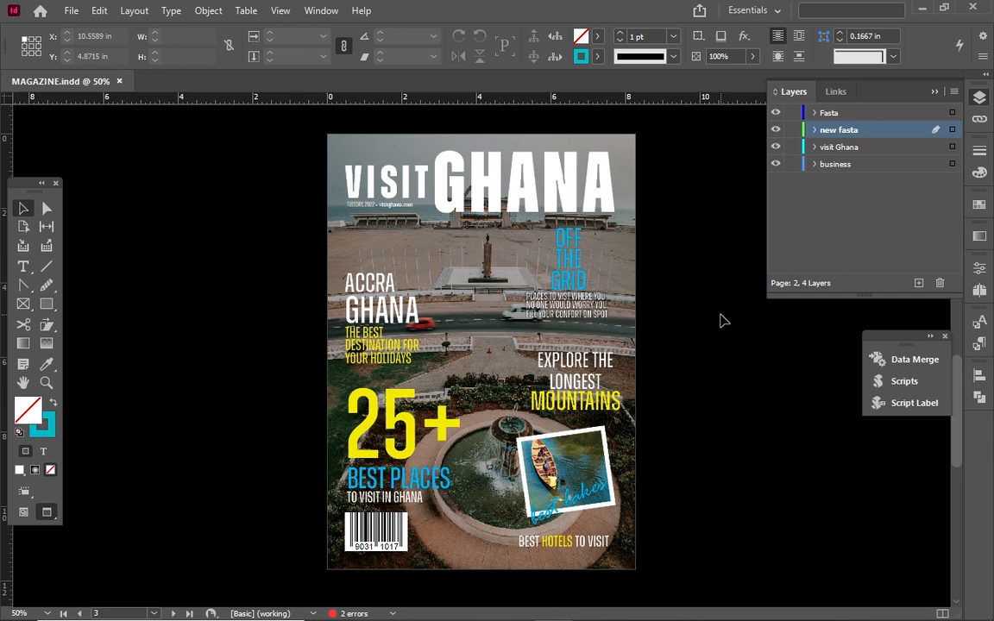
scroll(723, 321, "down", 13)
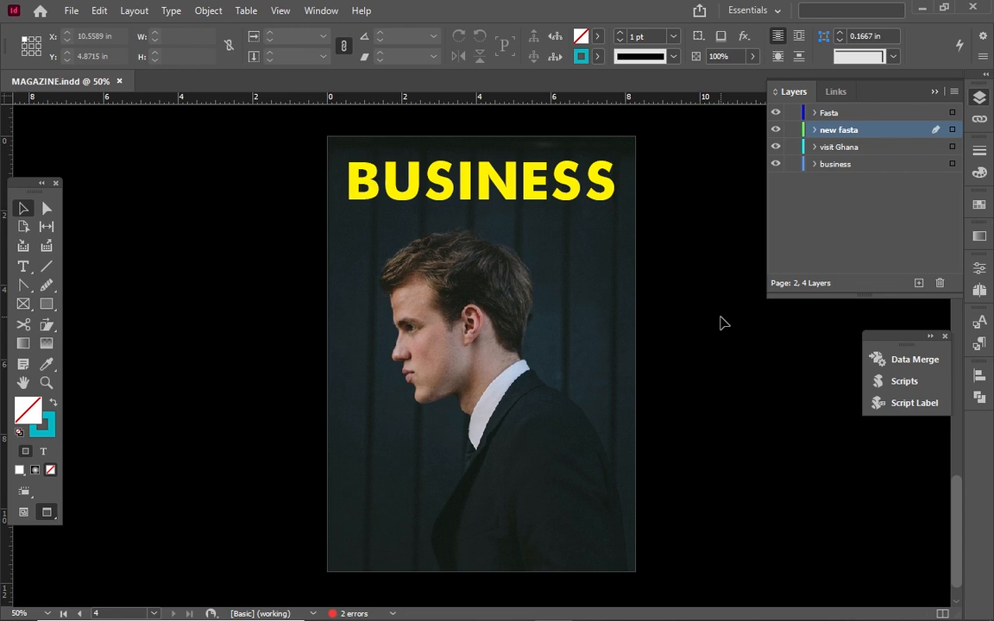
Select the BUSINESS title on the business layer and review the preceding covers back to the second FASTA cover
left_click(826, 166)
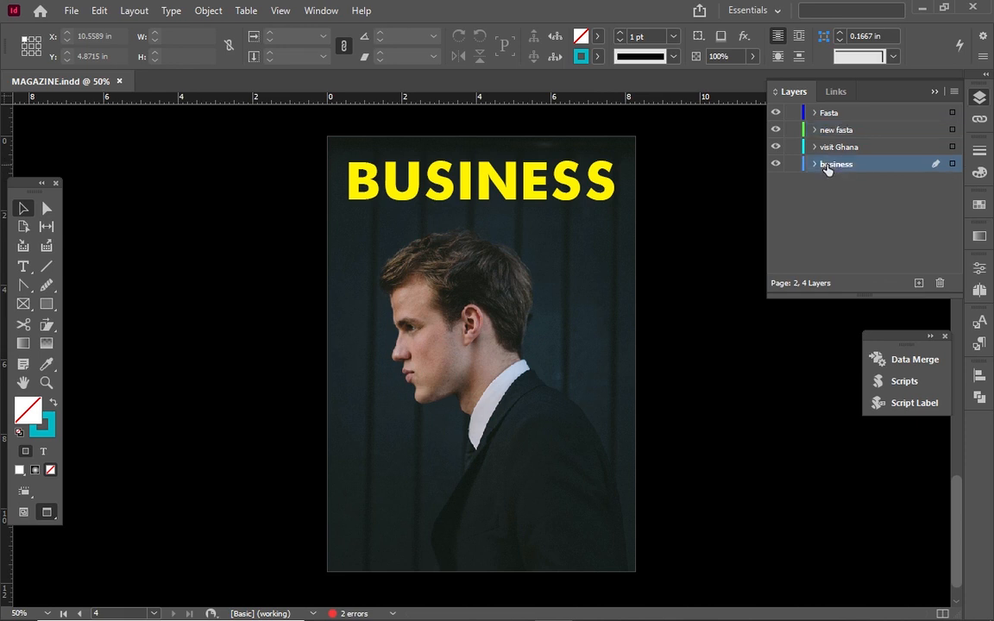
left_click(590, 176)
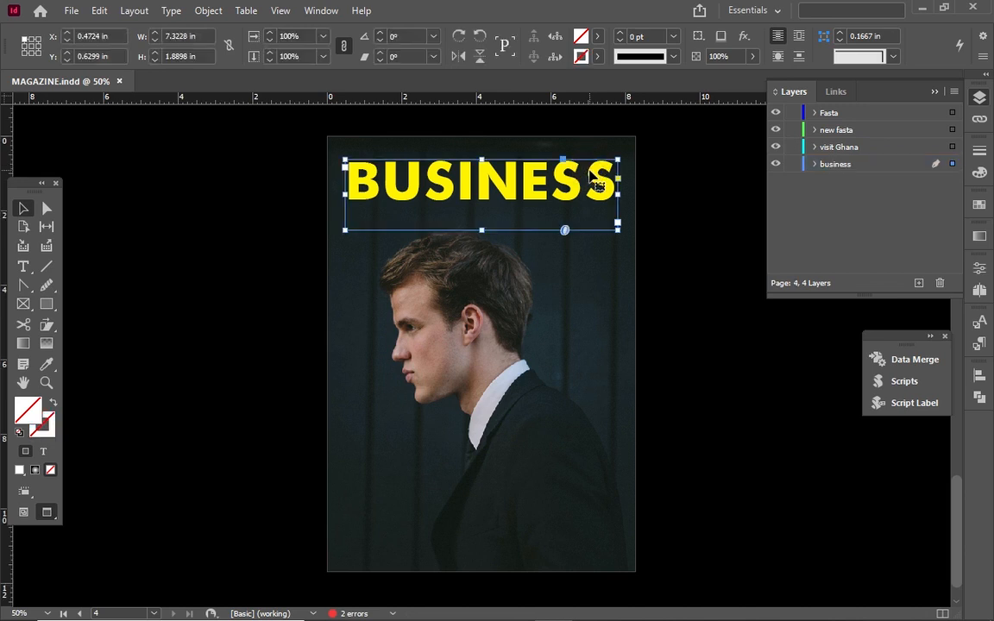
scroll(590, 176, "up", 15)
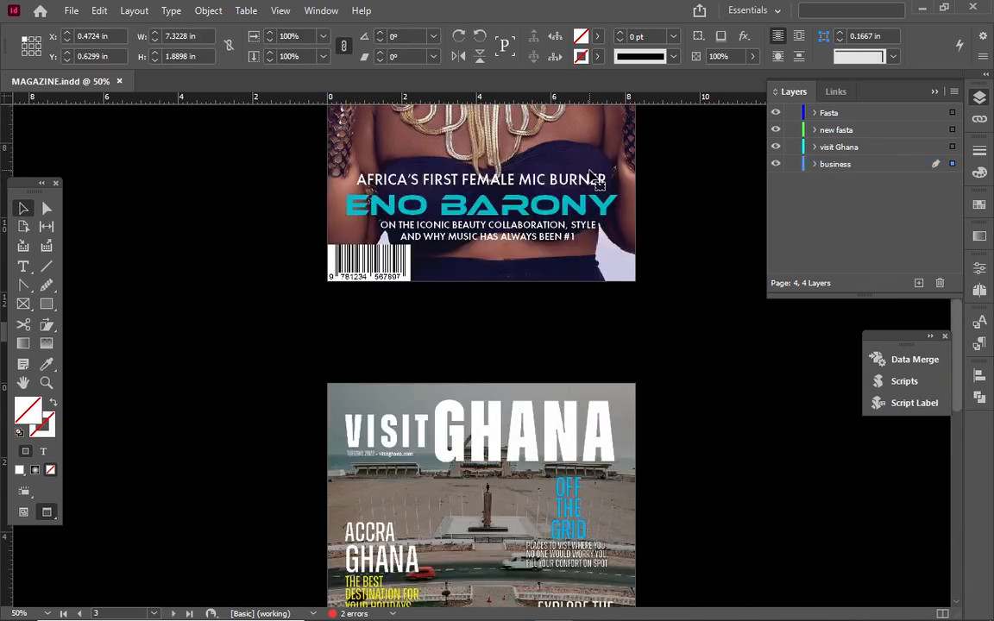
scroll(589, 176, "down", 15)
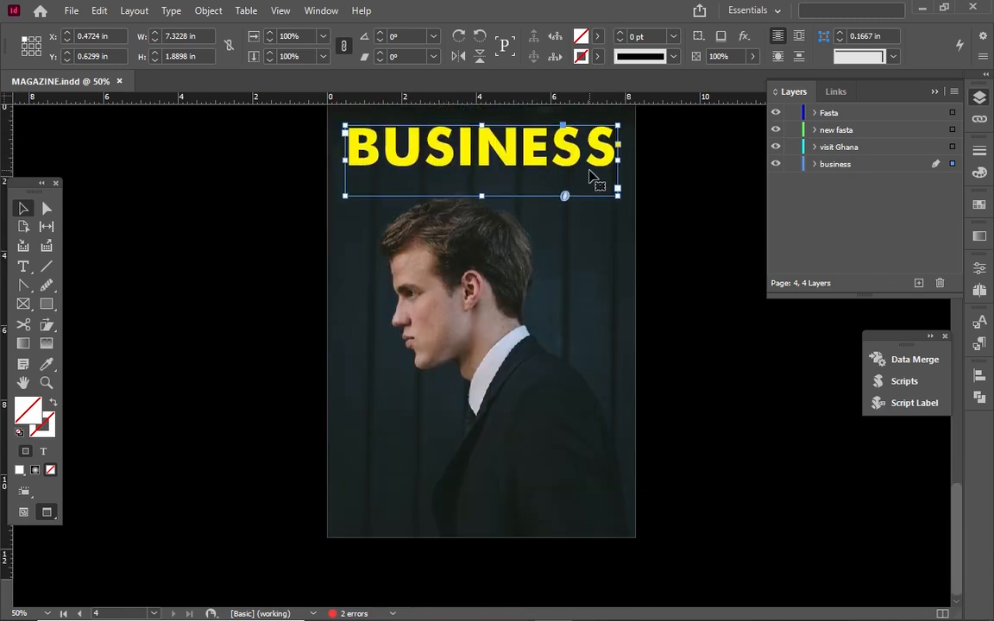
scroll(590, 176, "up", 3)
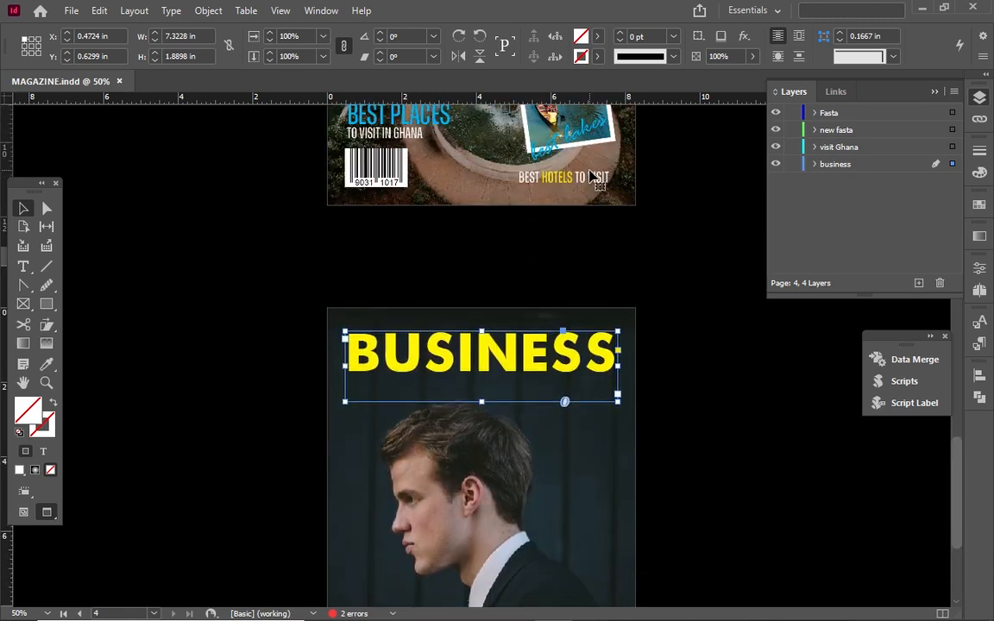
scroll(590, 175, "up", 12)
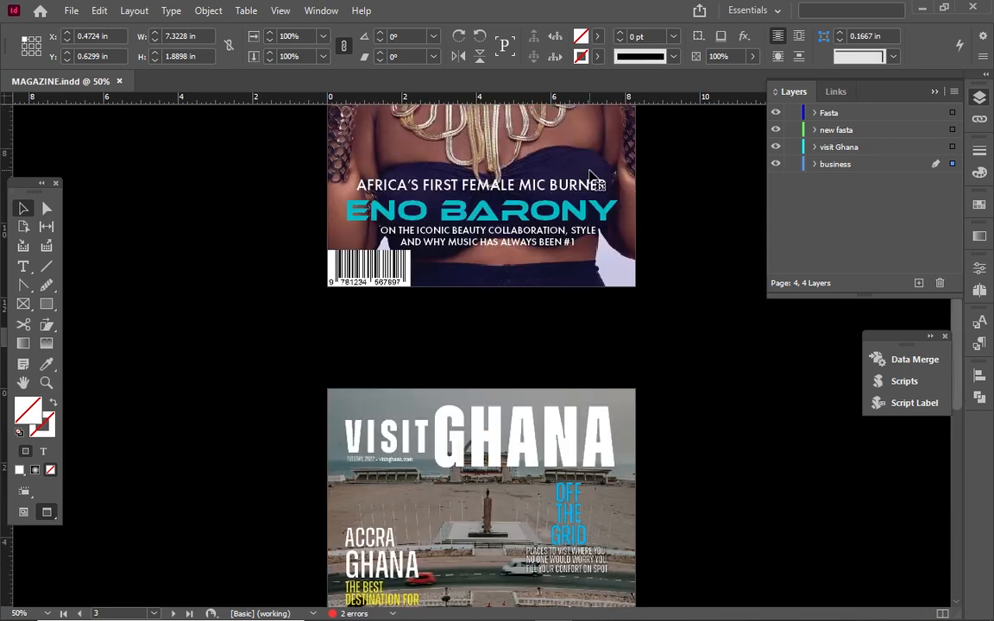
scroll(590, 176, "up", 5)
scroll(590, 176, "down", 6)
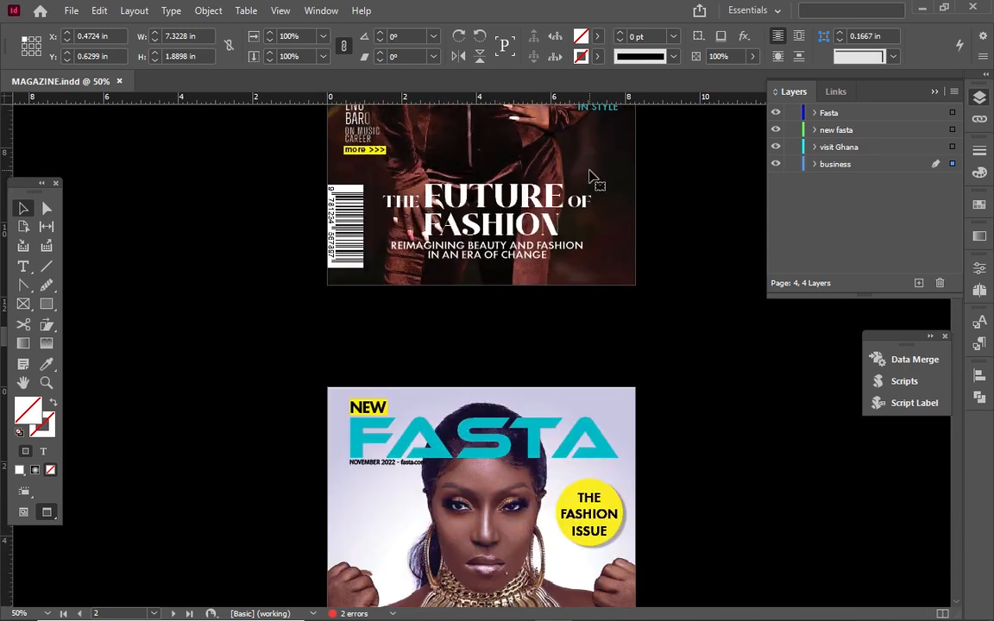
scroll(590, 176, "down", 2)
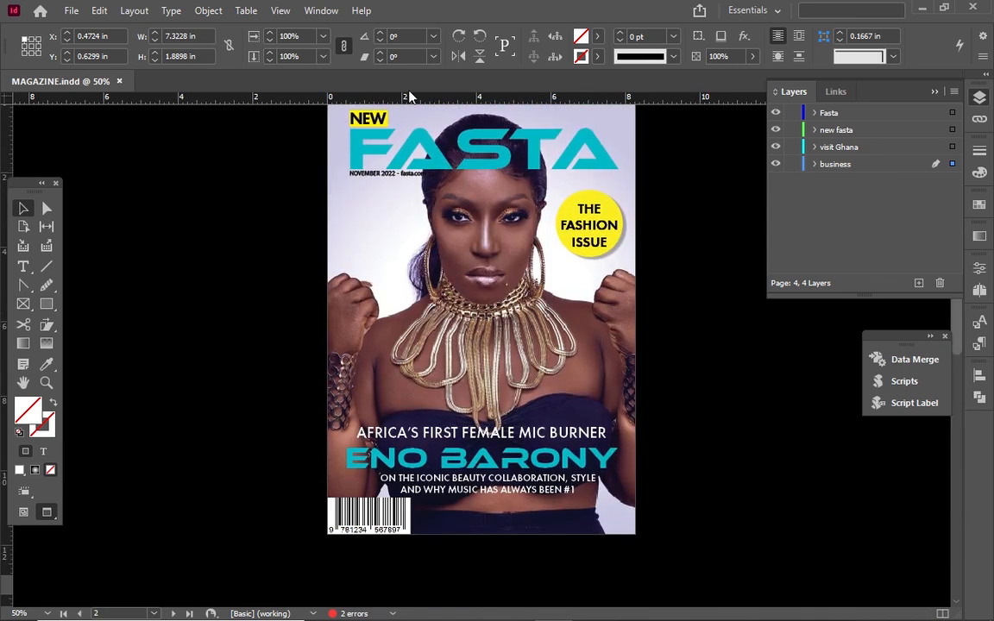
left_click(75, 9)
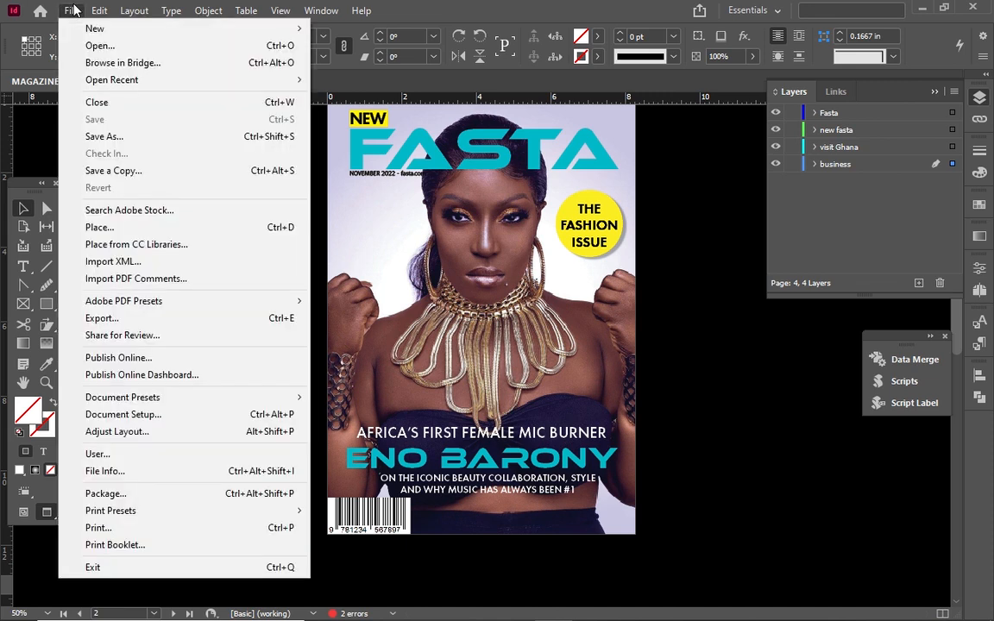
left_click(75, 10)
left_click(74, 11)
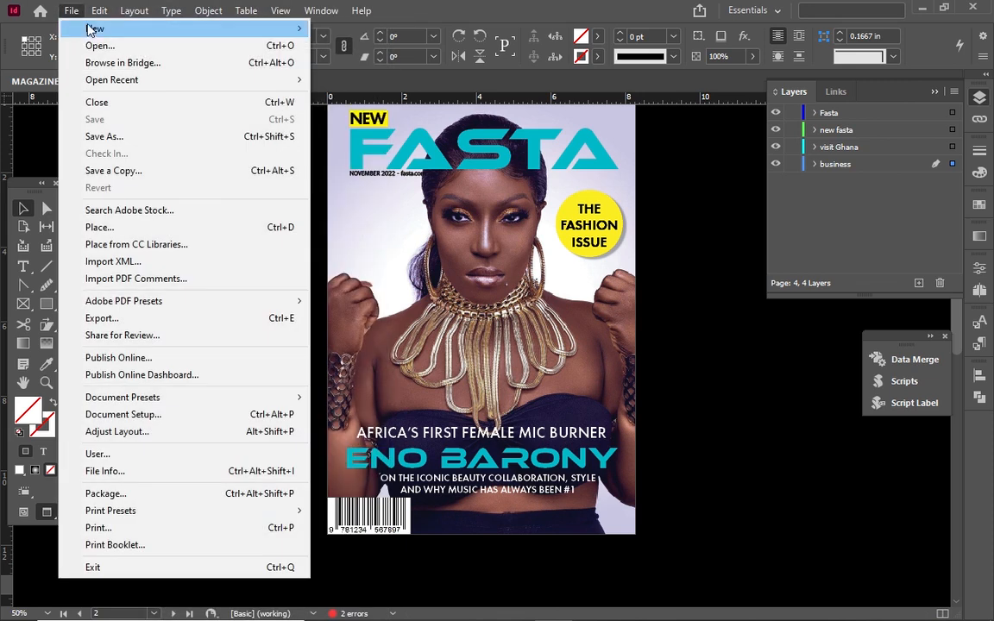
mouse_move(93, 30)
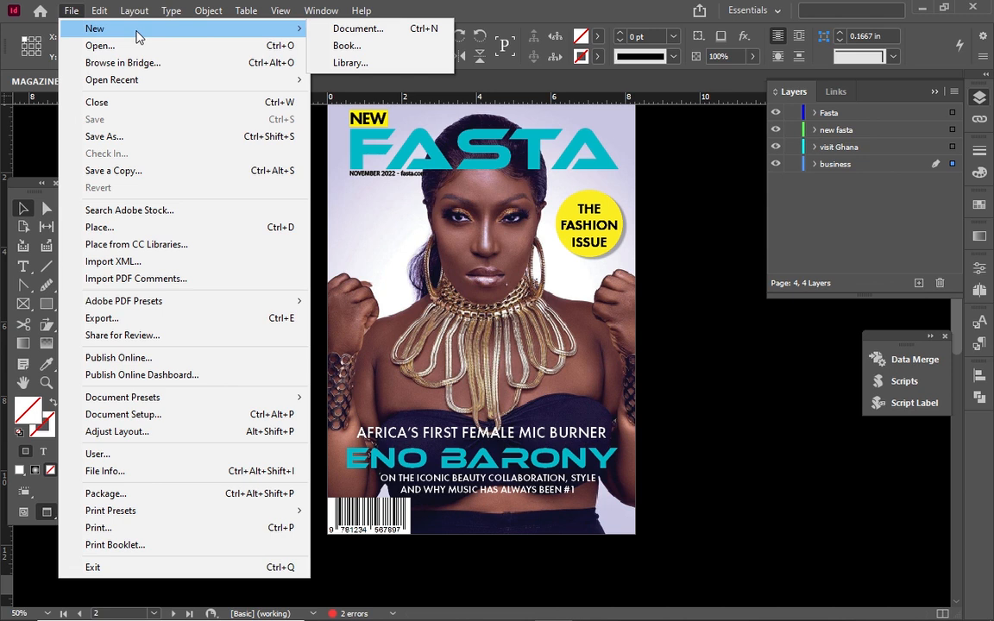
left_click(399, 3)
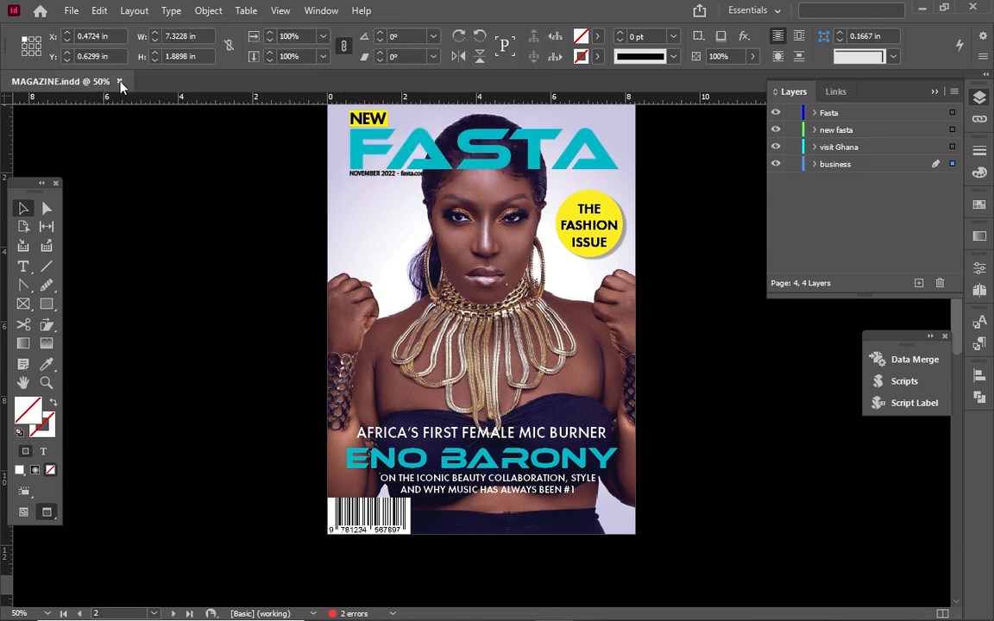
Hide the floating panels and close the MAGAZINE.indd document
key("Tab")
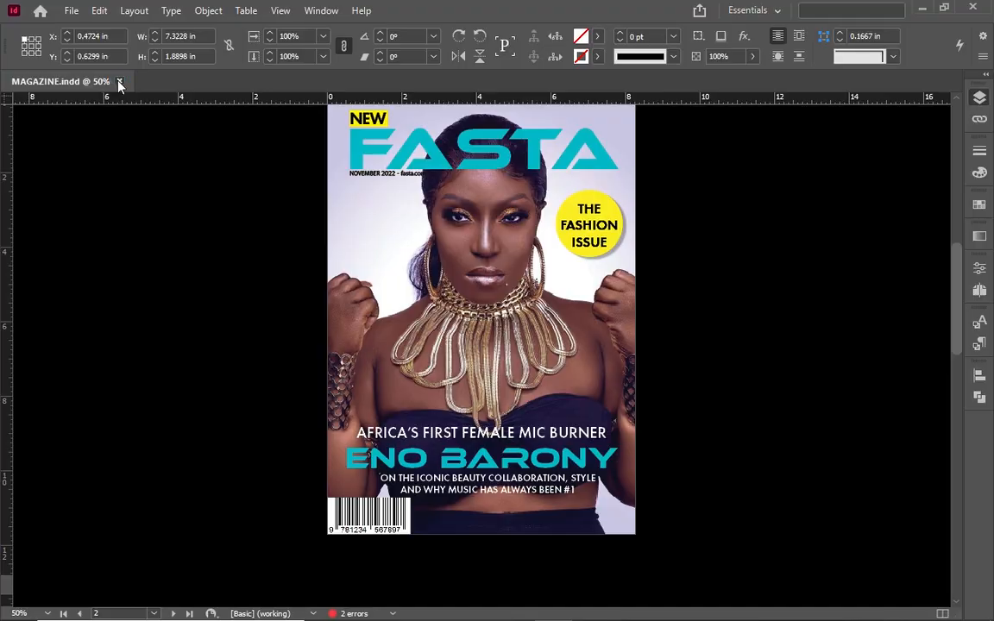
left_click(119, 82)
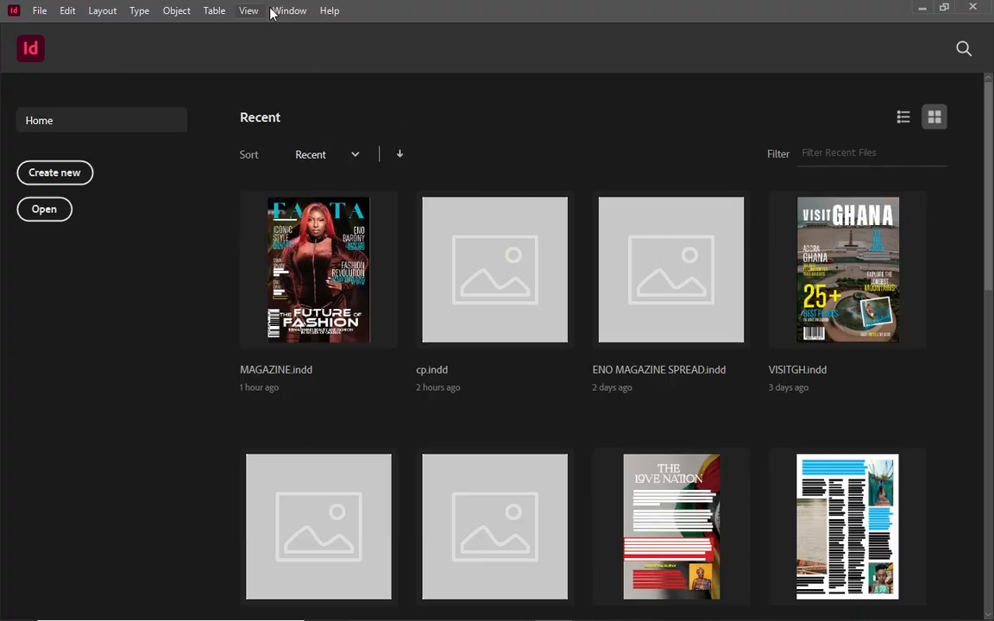
Set both the horizontal and vertical ruler units to Millimeters in the Units & Increments preferences
left_click(61, 12)
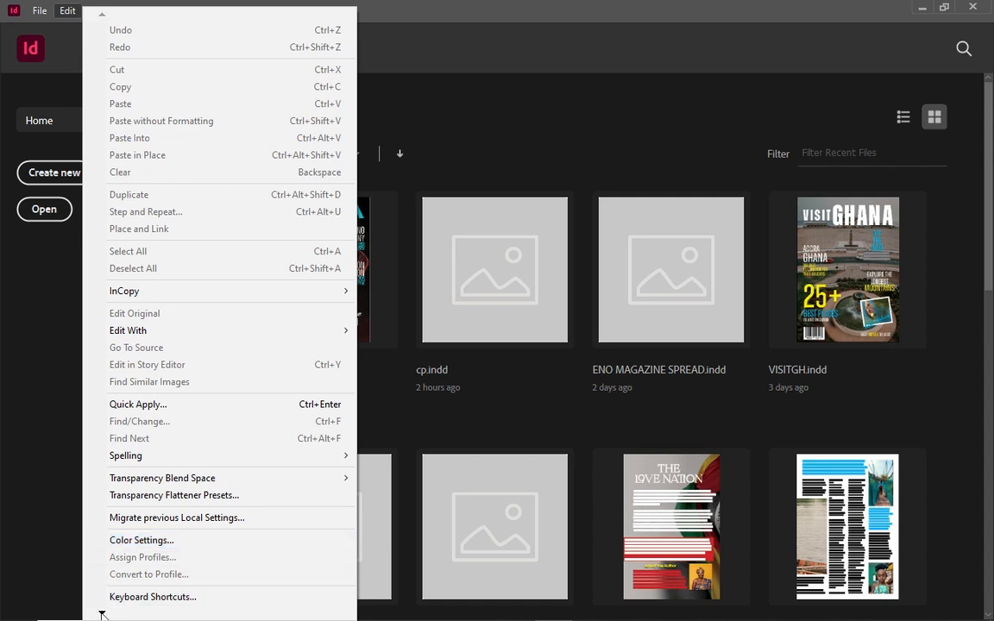
mouse_move(102, 614)
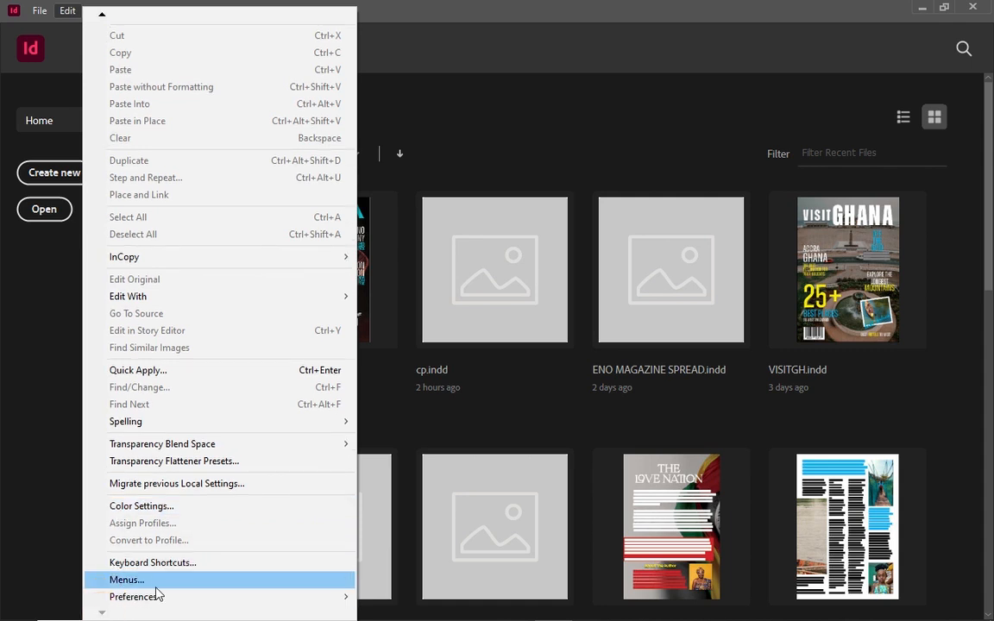
mouse_move(255, 595)
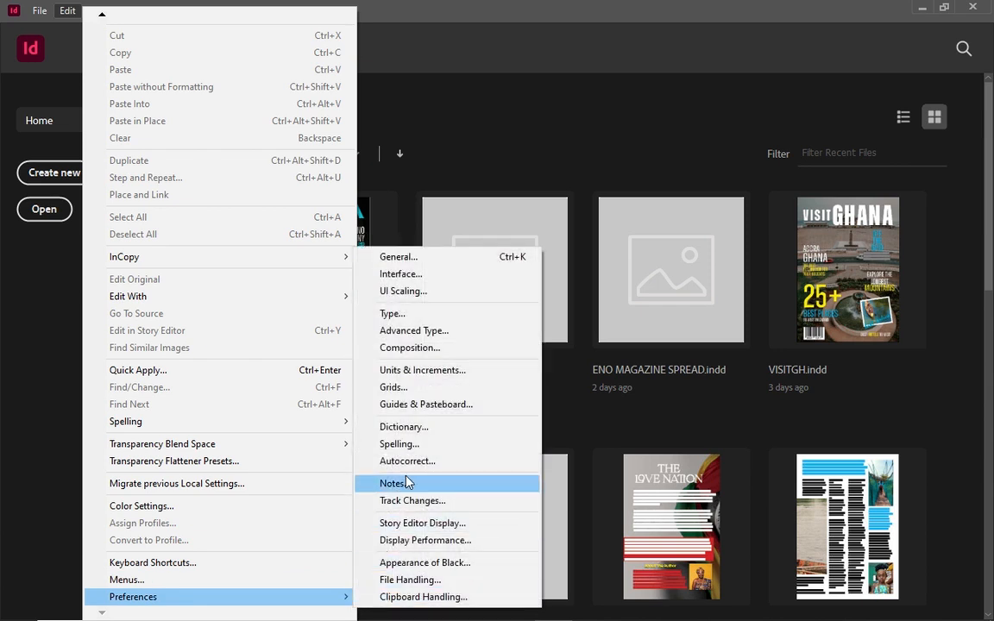
left_click(414, 371)
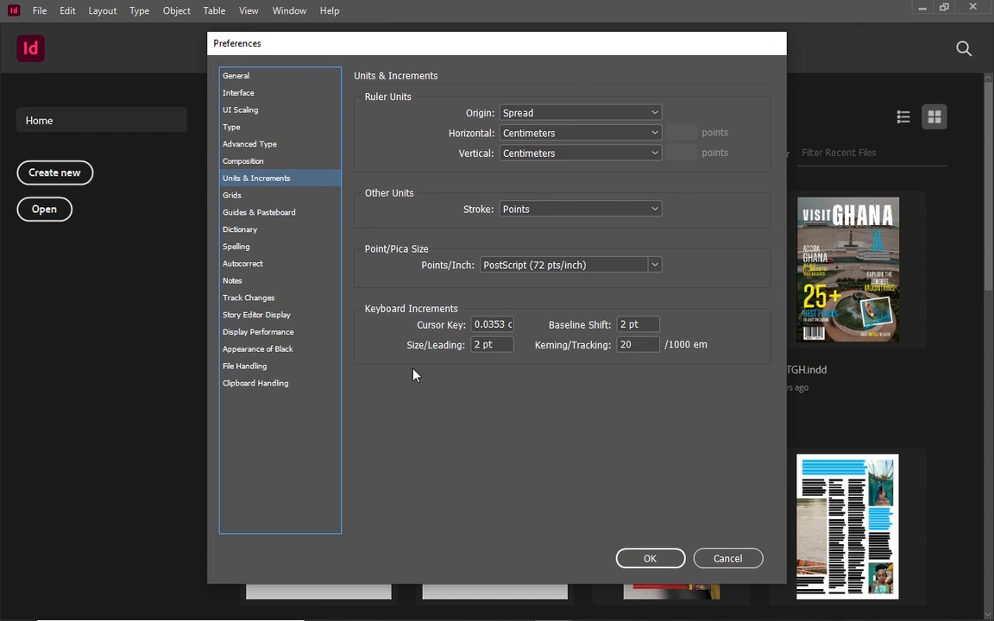
left_click(632, 134)
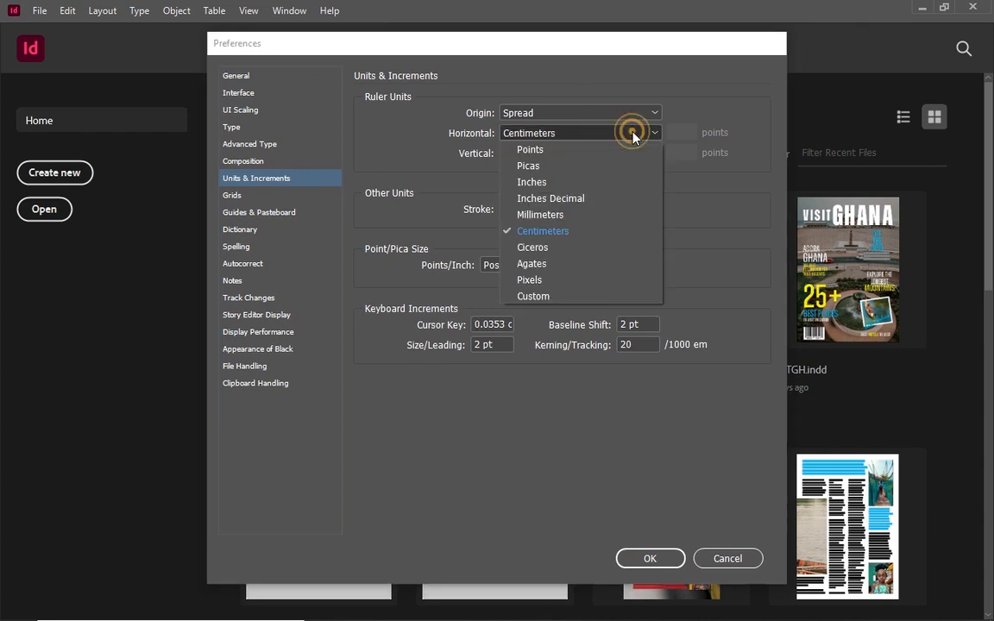
left_click(591, 215)
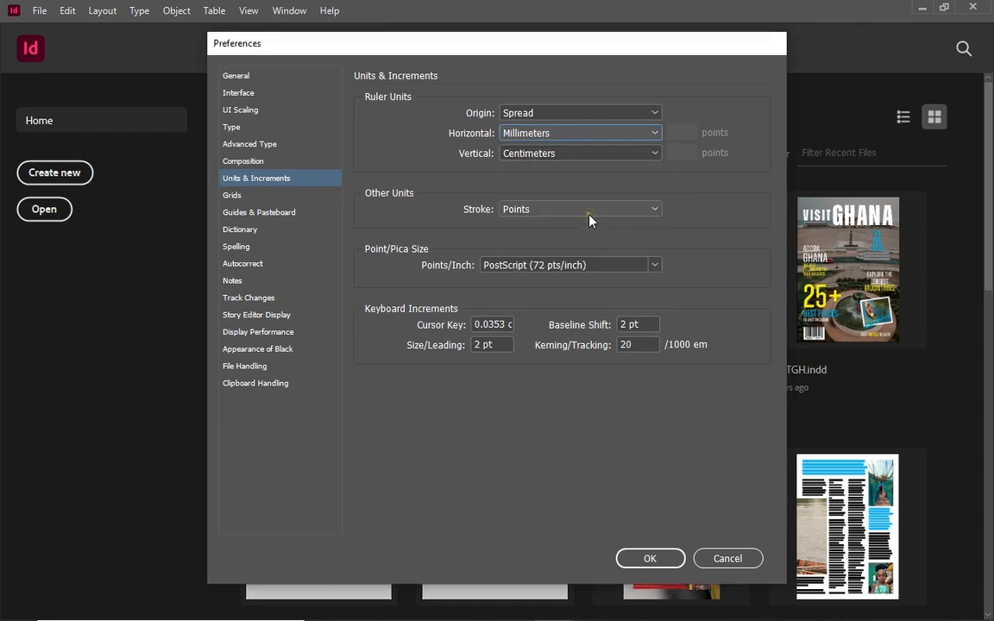
left_click(648, 152)
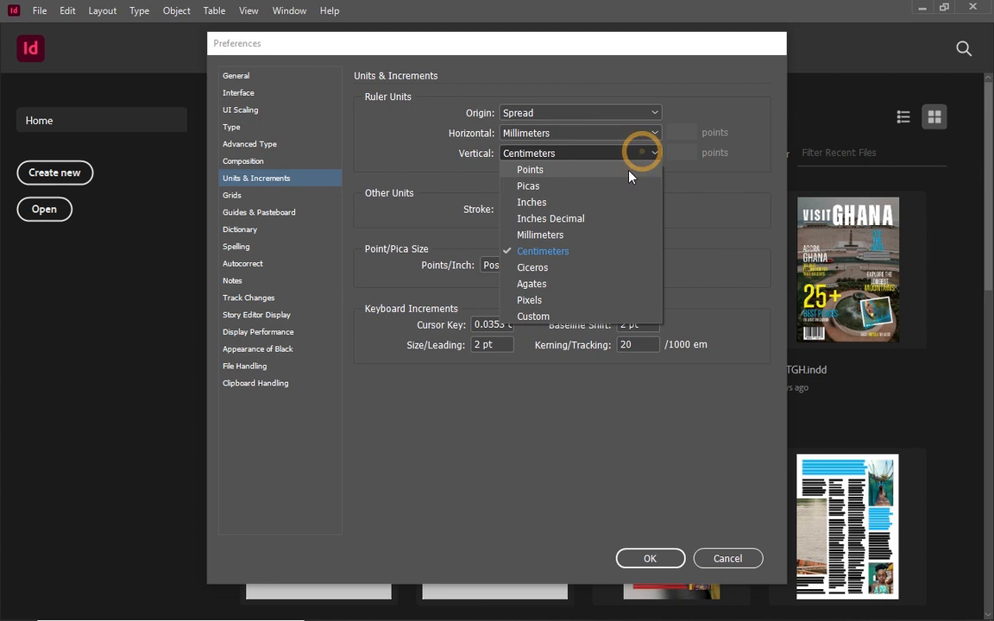
left_click(549, 235)
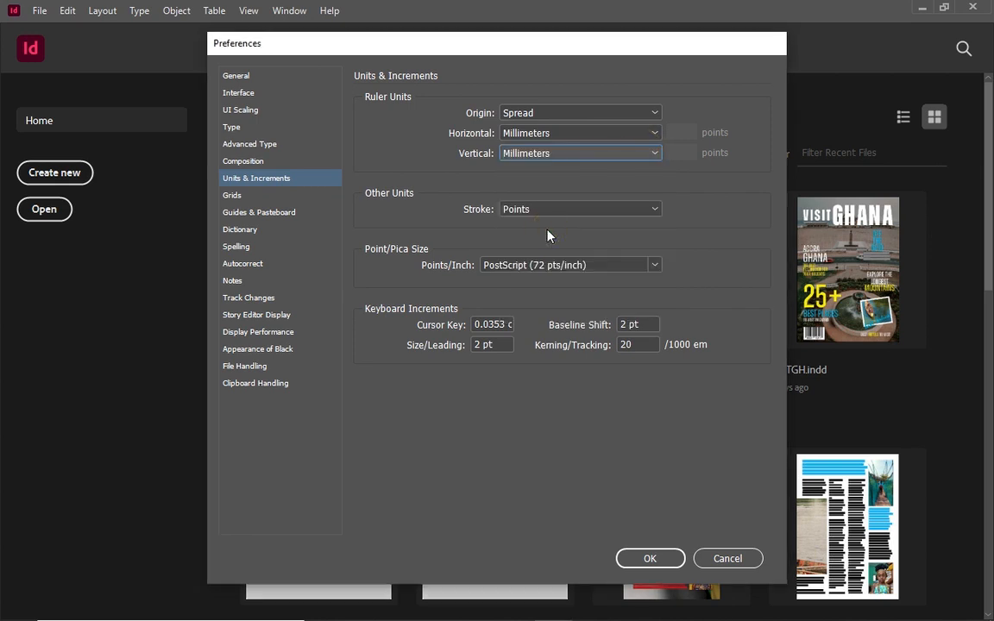
left_click(648, 558)
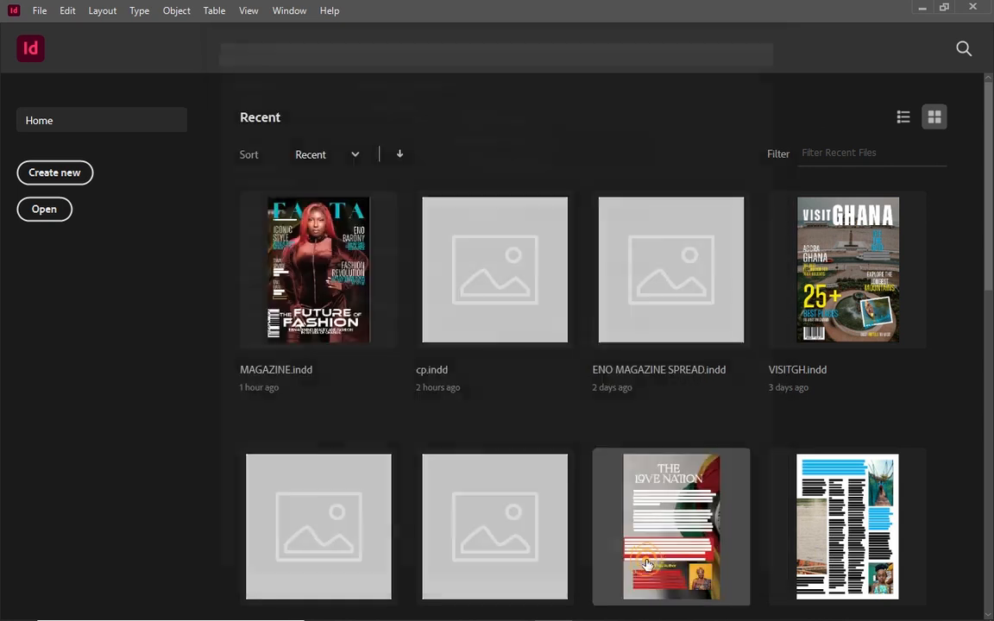
Start a new print document with the A4 page size and set all four margins to 12 mm
left_click(72, 175)
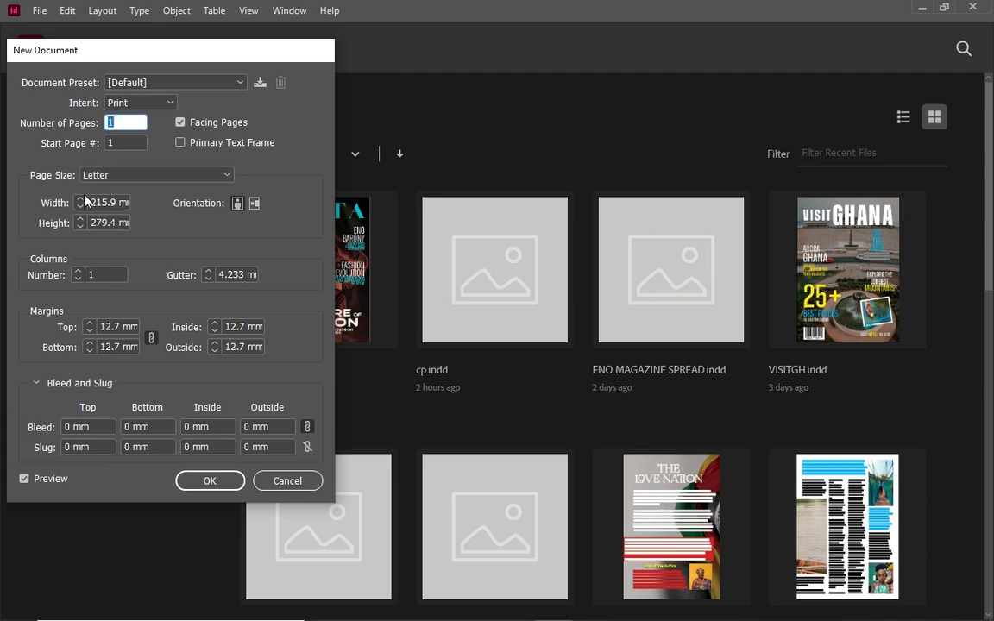
left_click(127, 173)
left_click(112, 345)
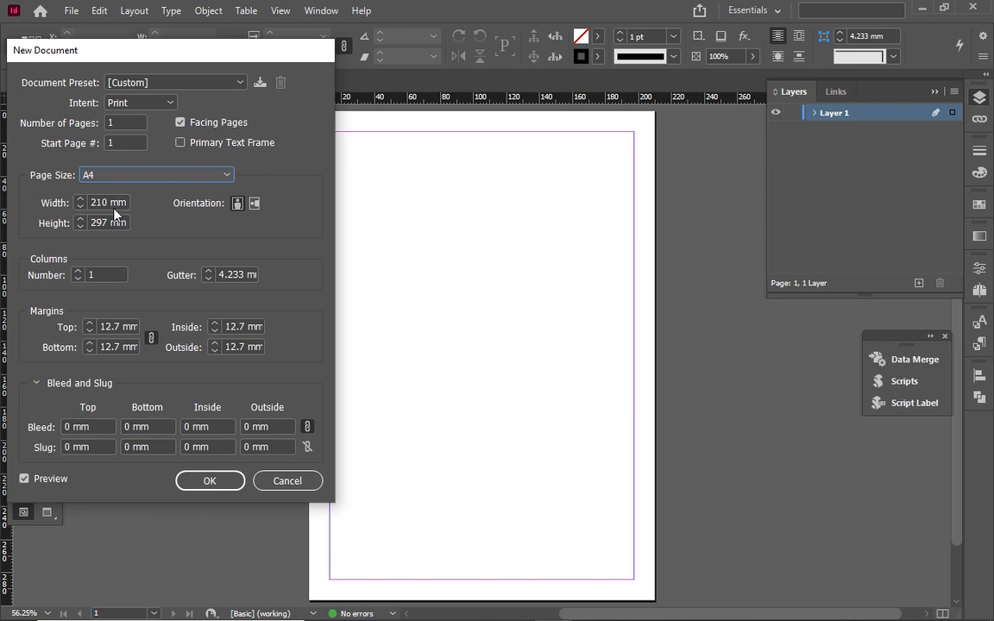
left_click(91, 330)
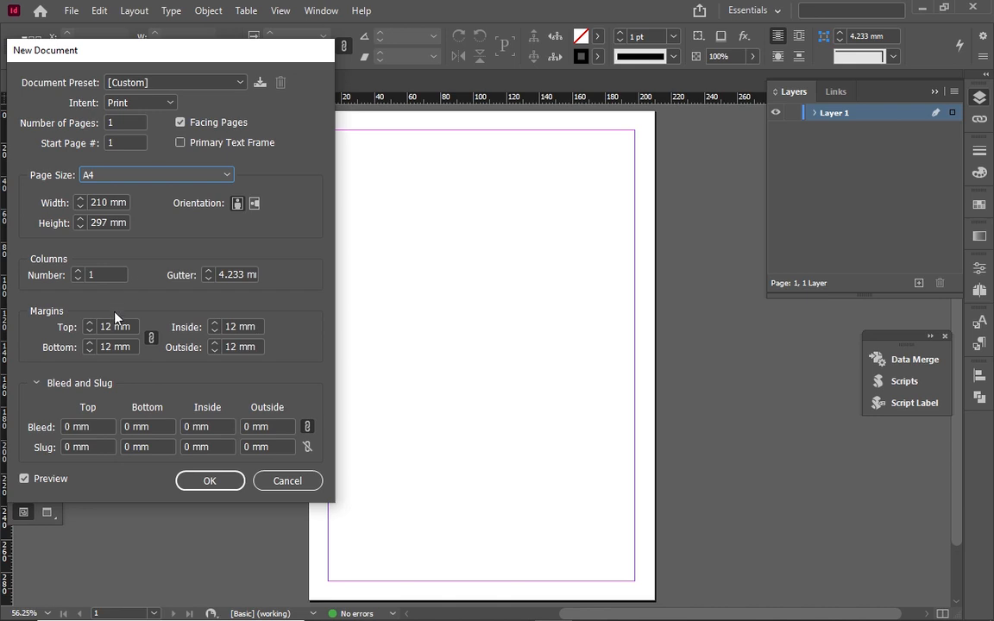
Set the linked bleed to 3 mm on all sides of the new document
left_click(73, 426)
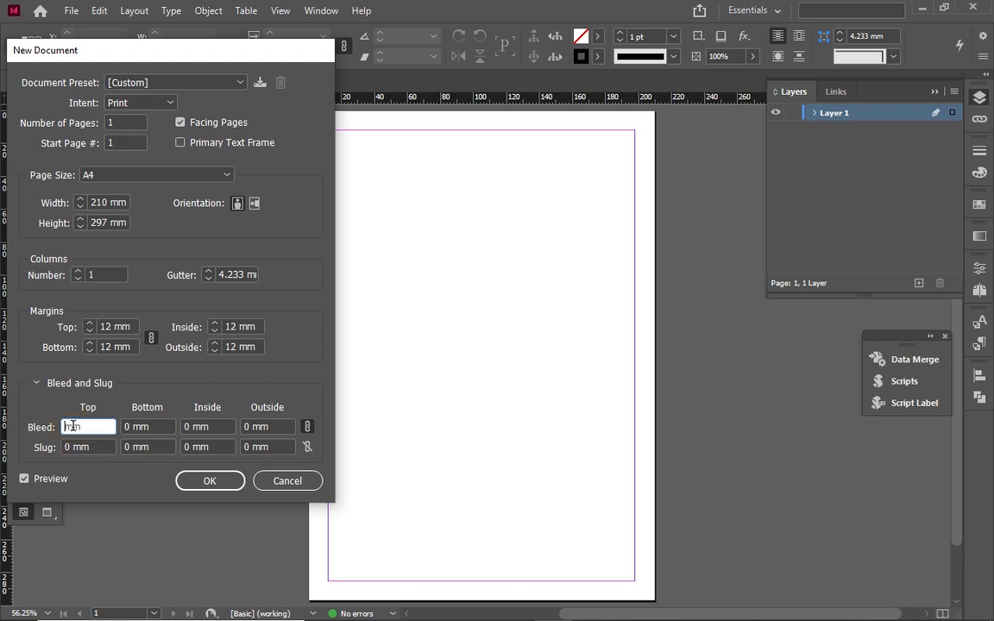
type("3")
left_click(155, 428)
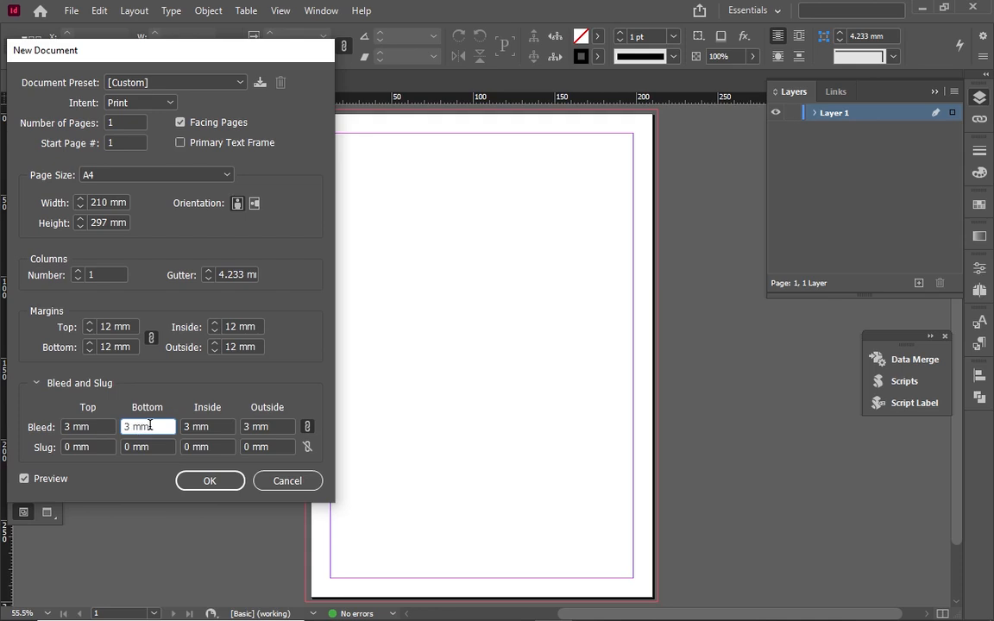
Try entering the bottom bleed in inches, first as 10 in and again as 6 in
left_click_drag(149, 426, 111, 428)
key("BackSpace")
type("10 in")
left_click(183, 426)
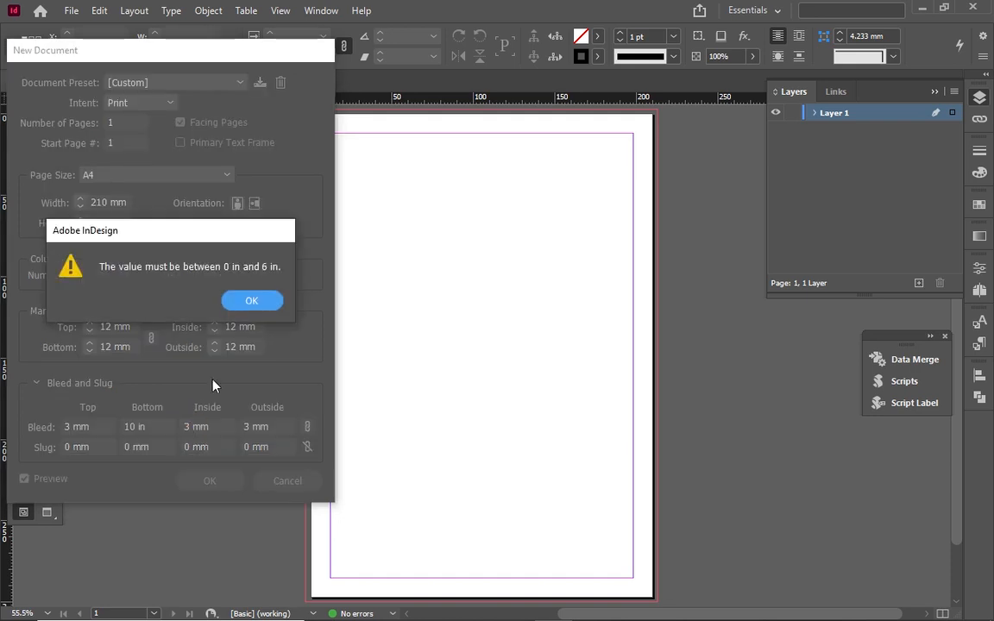
left_click(249, 304)
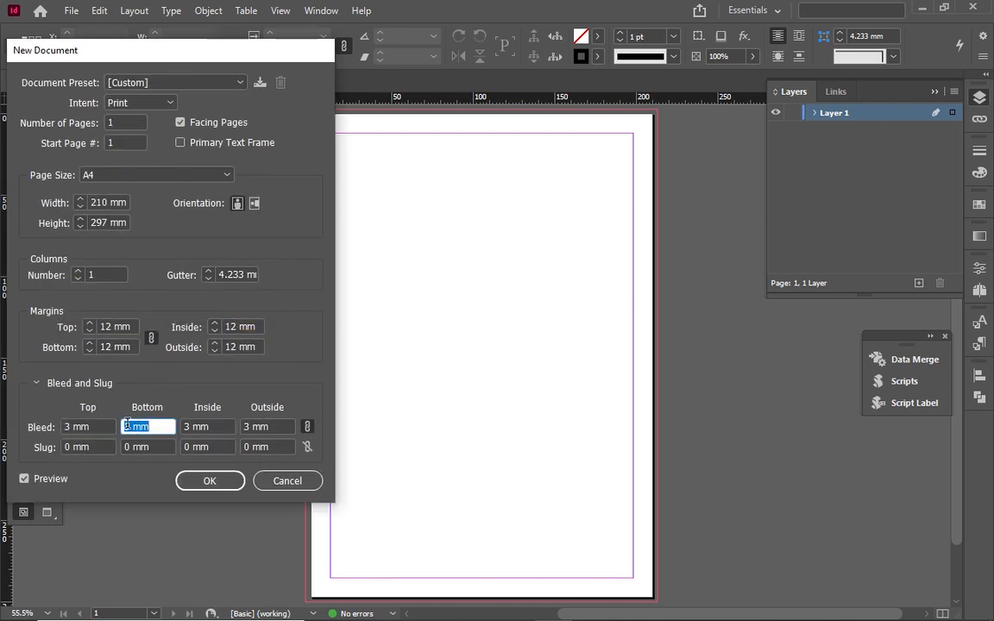
key("BackSpace")
type("6 in")
left_click(203, 426)
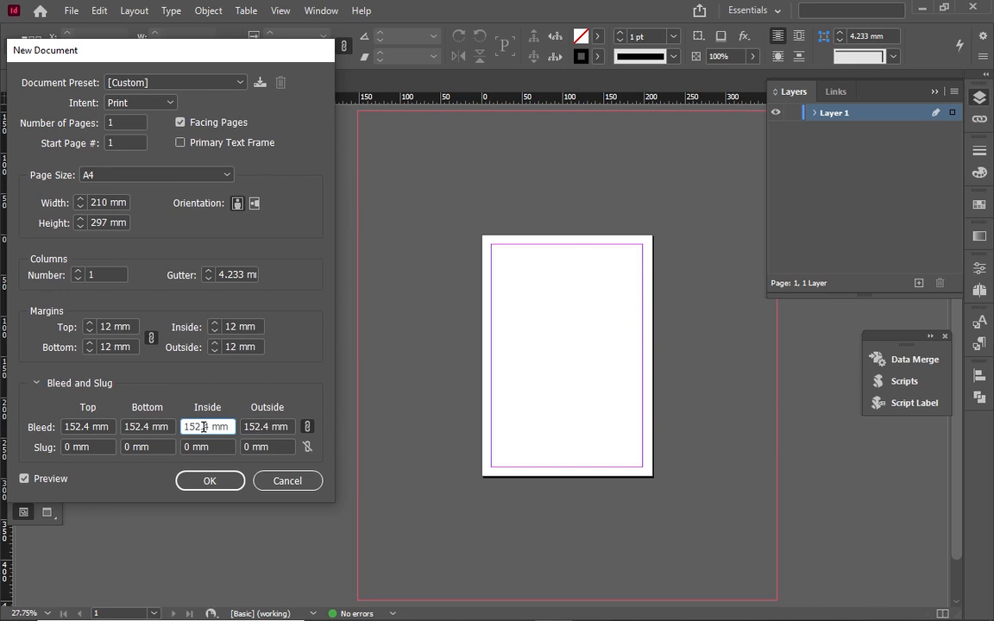
Set the bleed to 3 mm on all sides and create the document
triple_click(204, 426)
key("BackSpace")
type("3mm")
key("Left")
key("Left")
left_click(260, 427)
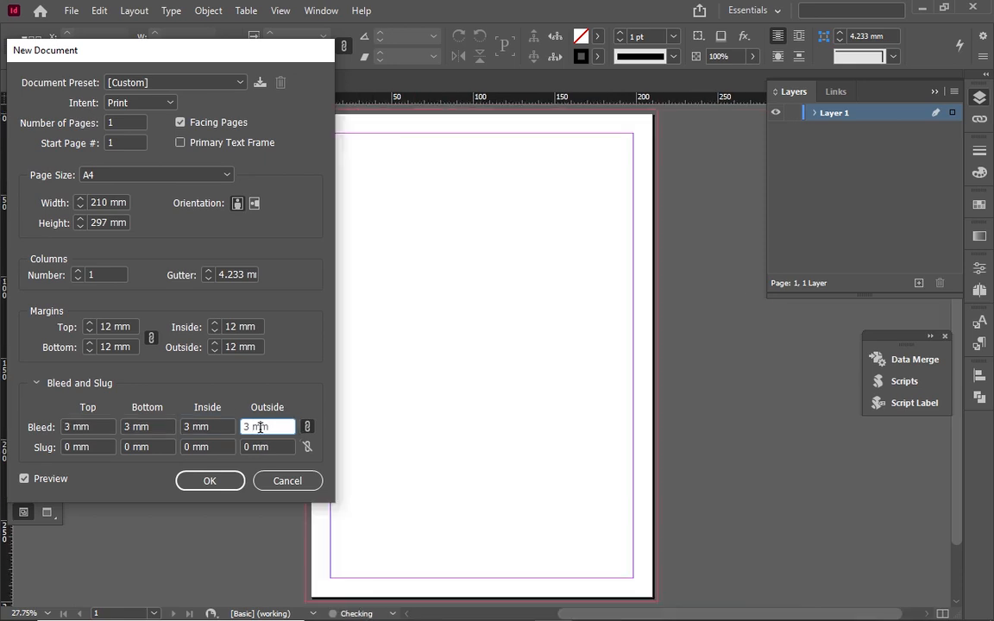
left_click(218, 482)
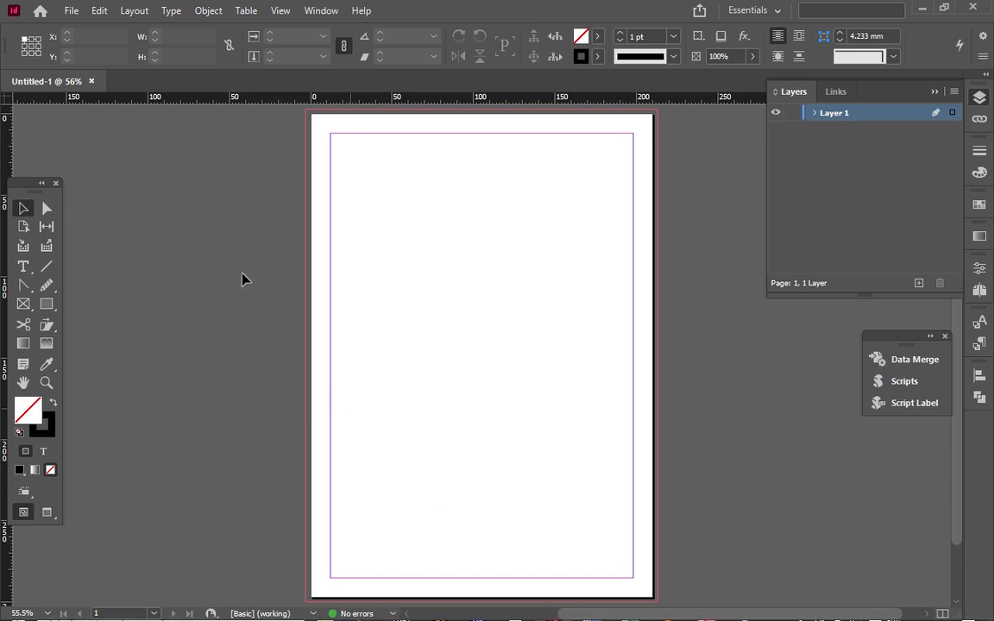
Start placing a file and browse to the eno folder inside INDESIGN EXERCISE FILE and MAGAZINE DESIGN
left_click(71, 11)
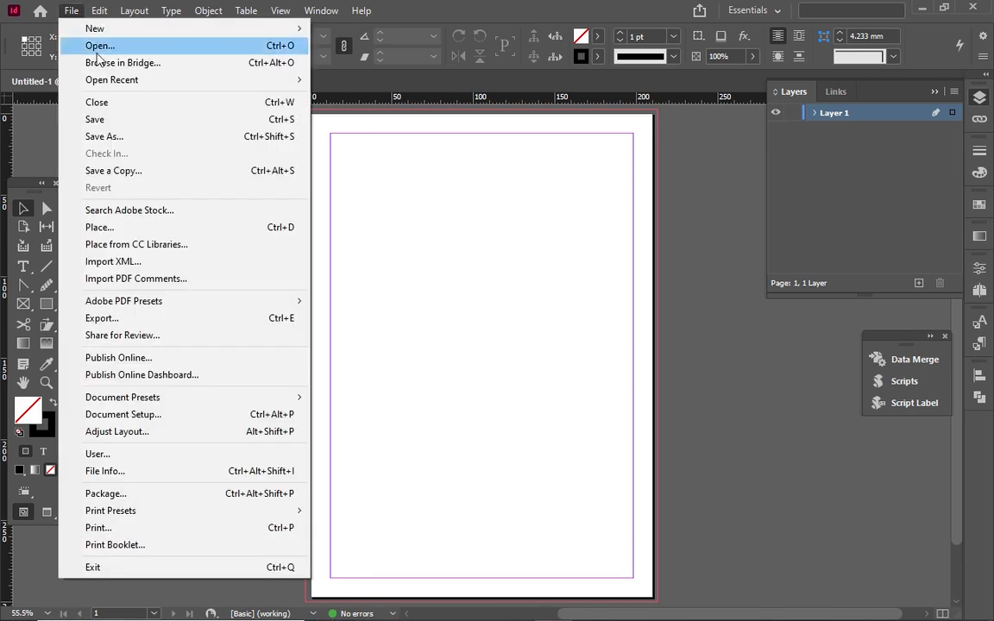
left_click(146, 227)
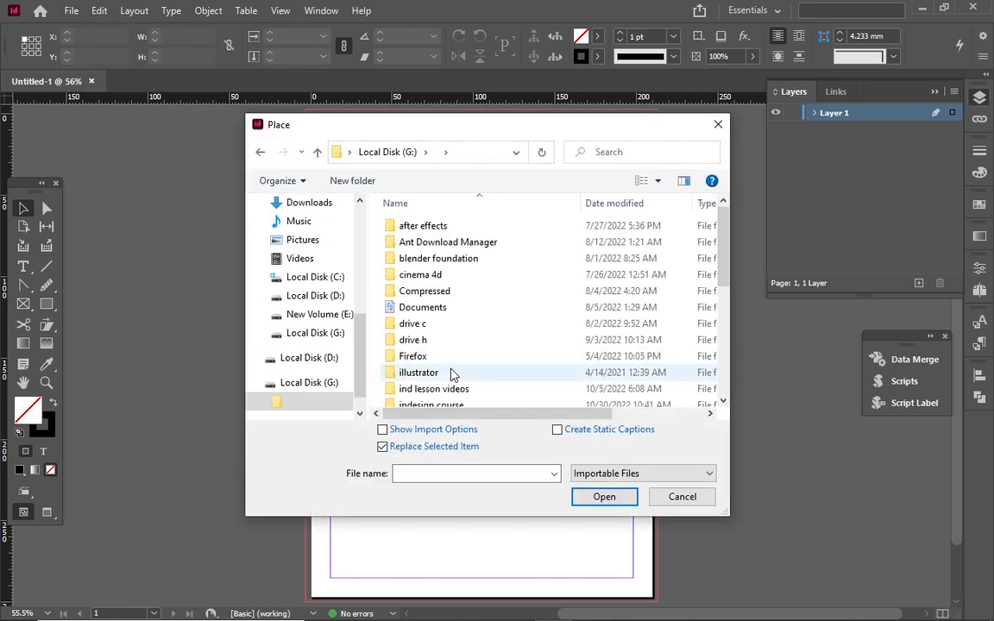
scroll(453, 371, "down", 1)
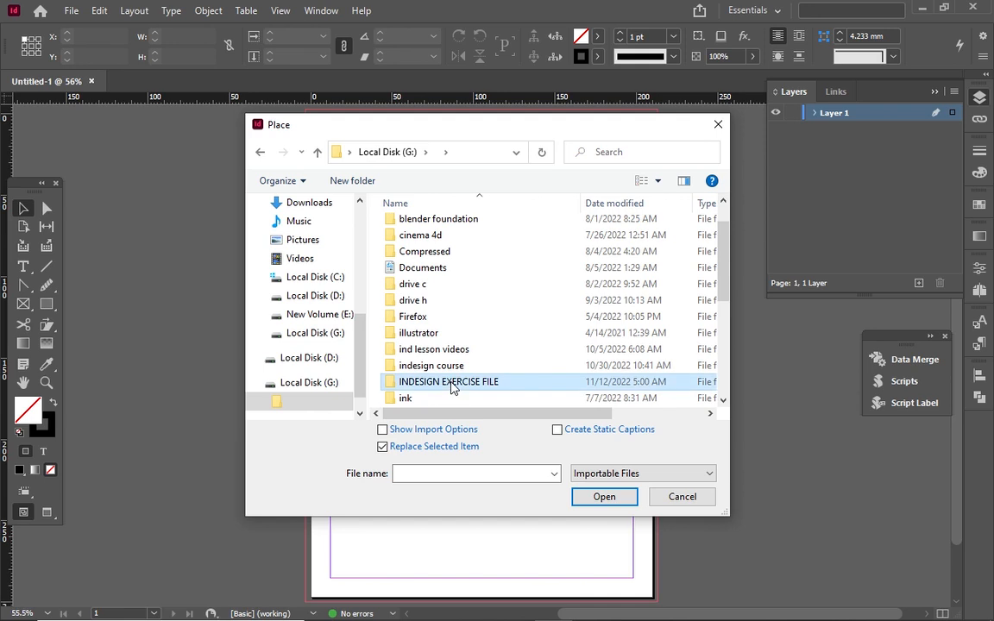
double_click(449, 382)
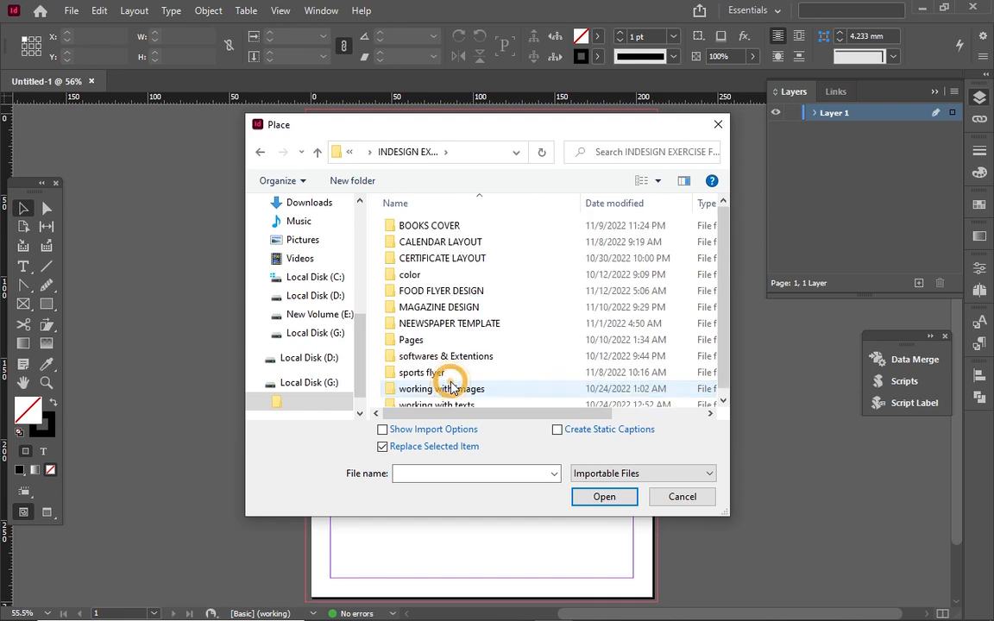
double_click(456, 309)
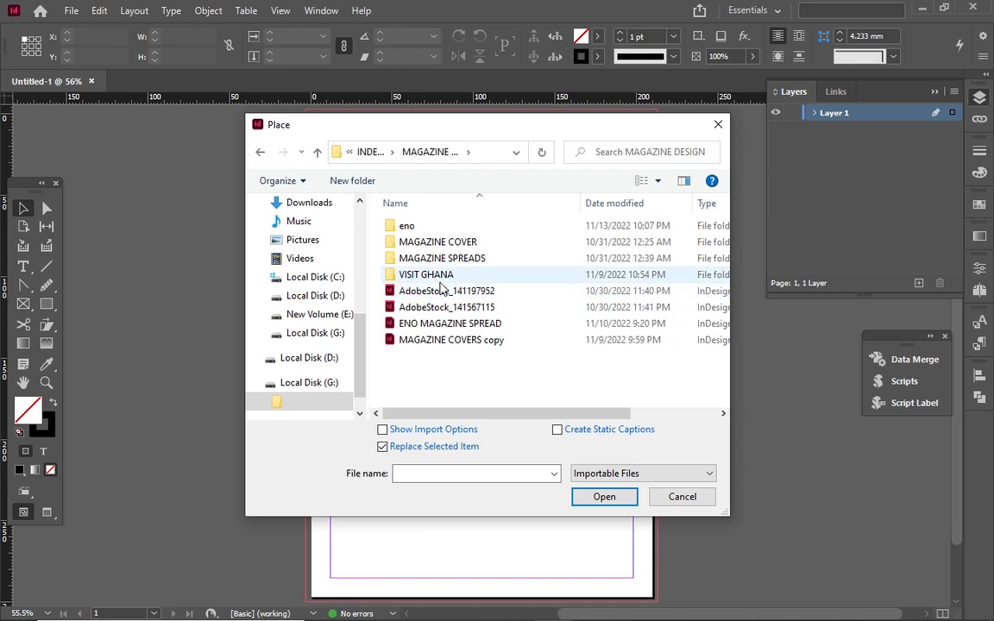
double_click(433, 227)
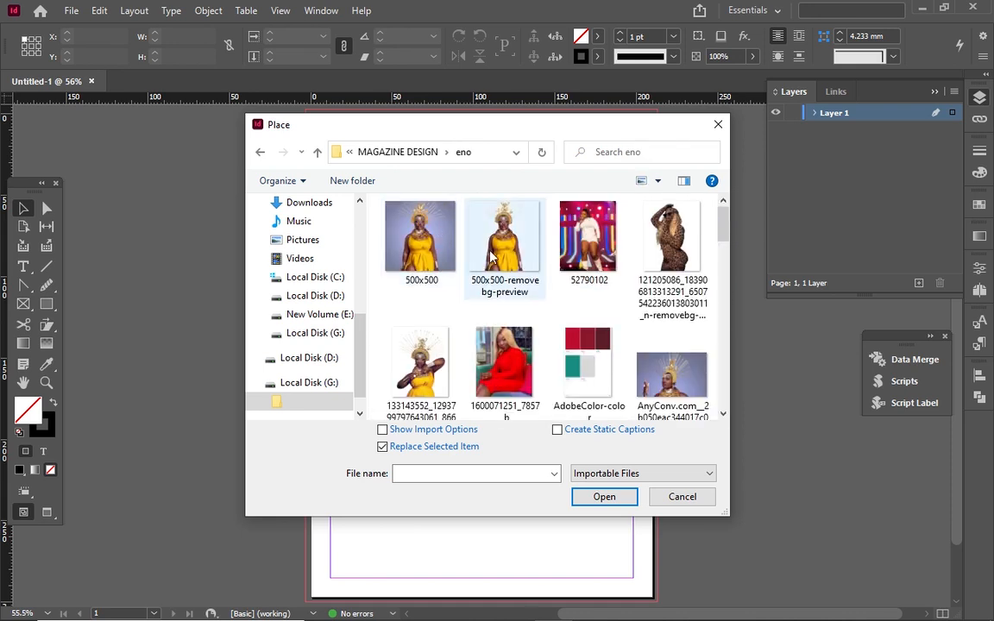
Choose the Eno barony Word document for placing, with Replace Selected Item off and Show Import Options on
scroll(492, 256, "down", 10)
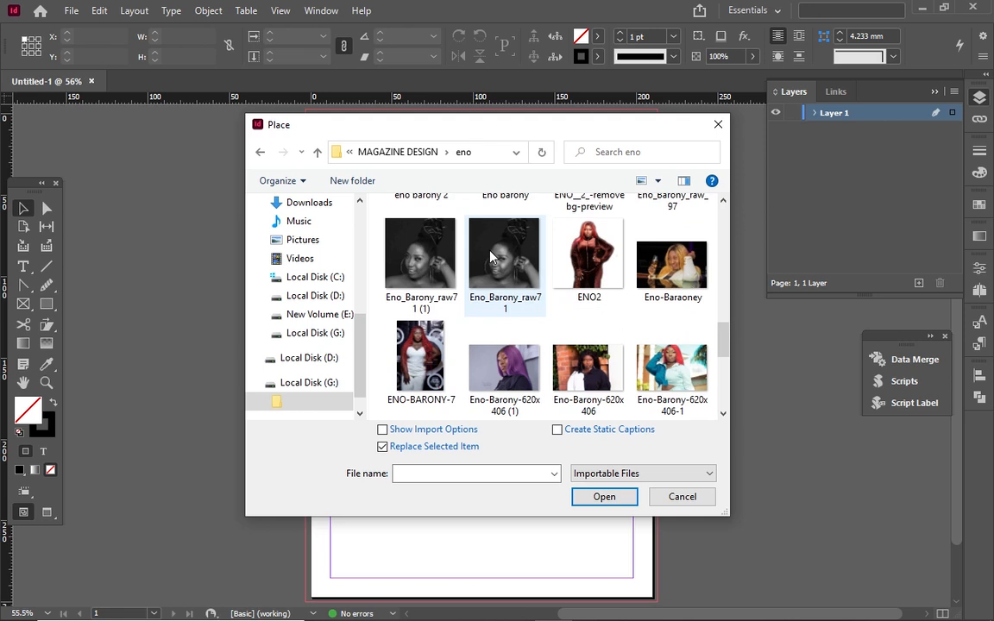
scroll(490, 256, "up", 3)
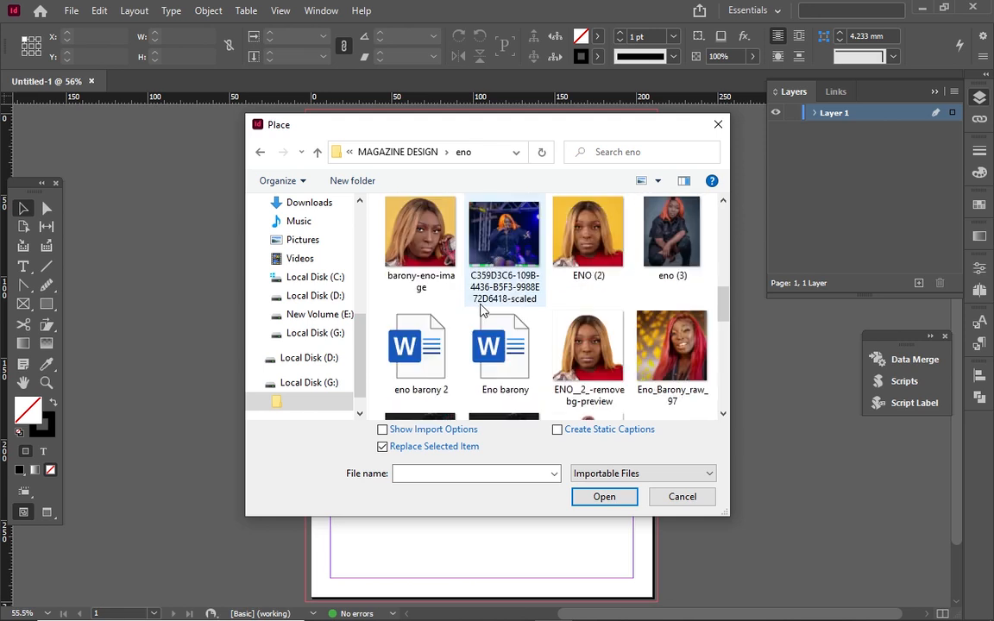
left_click(494, 345)
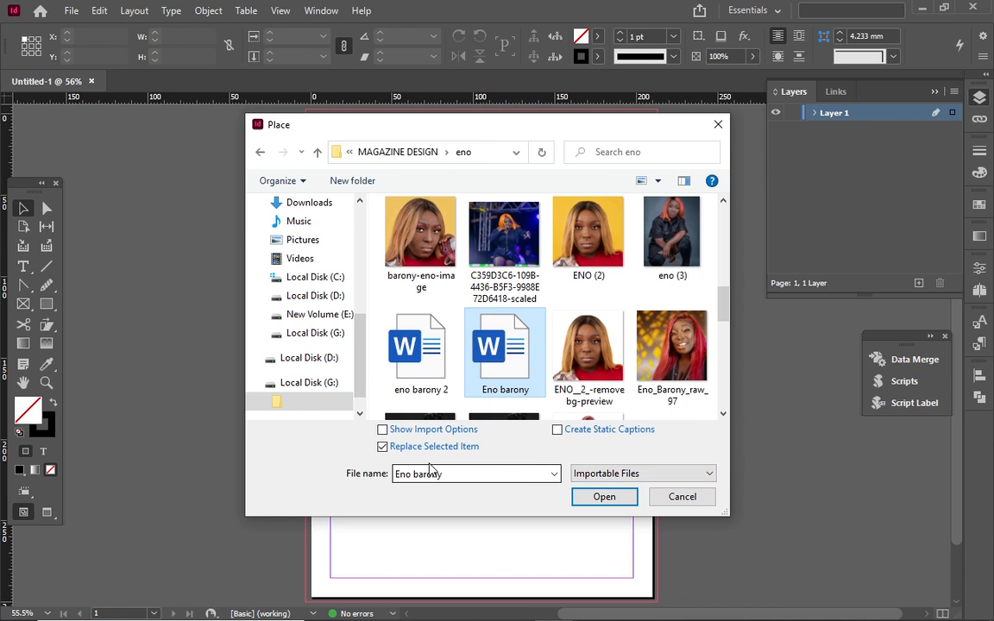
left_click(382, 447)
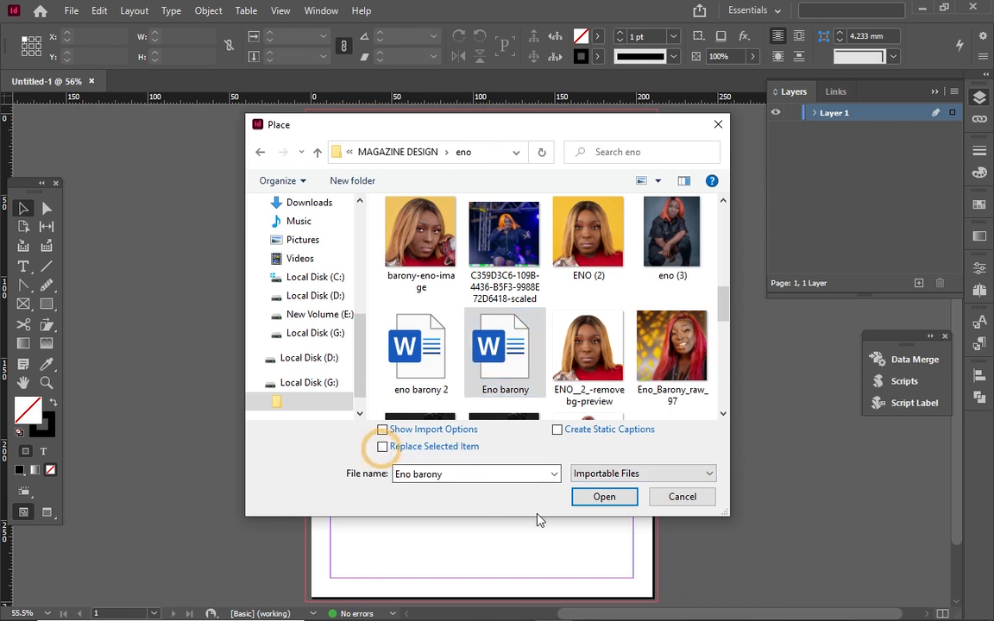
left_click(382, 430)
left_click(604, 497)
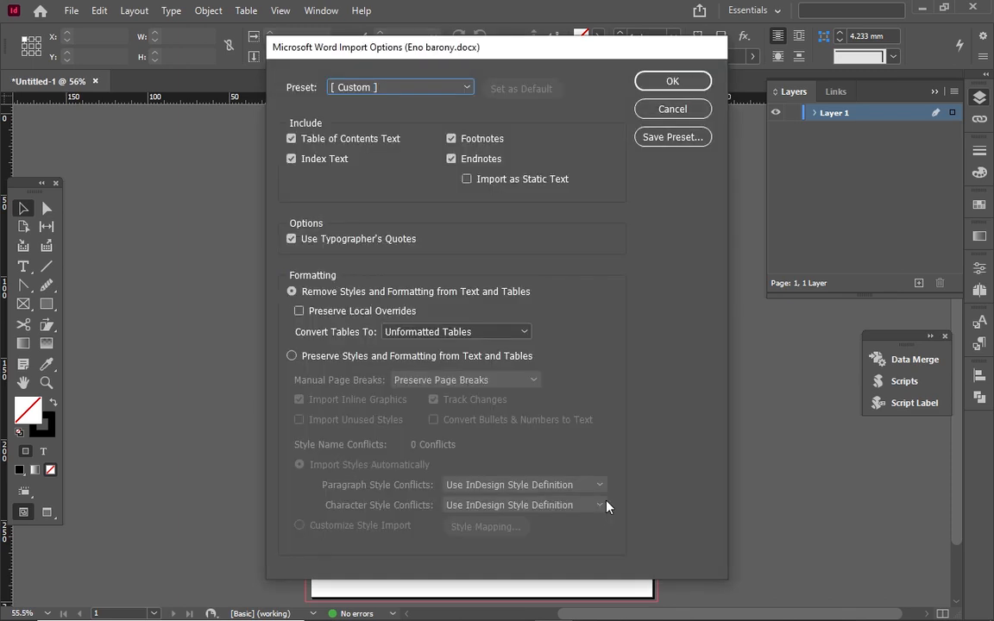
Import the text without styles and formatting into a frame about 127 by 269.5 mm on the pasteboard left of the page
left_click(292, 292)
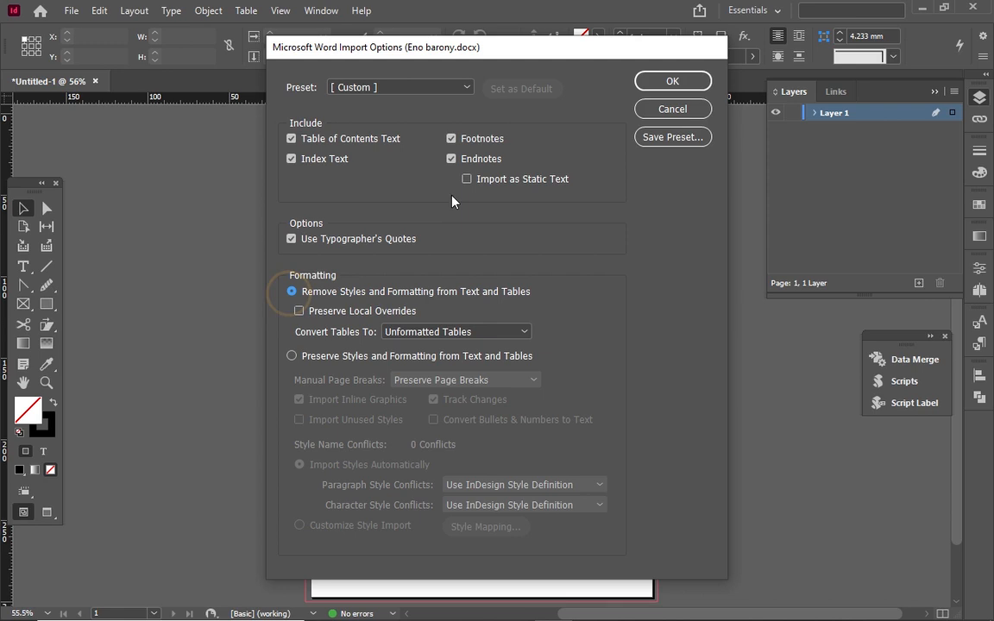
left_click(683, 83)
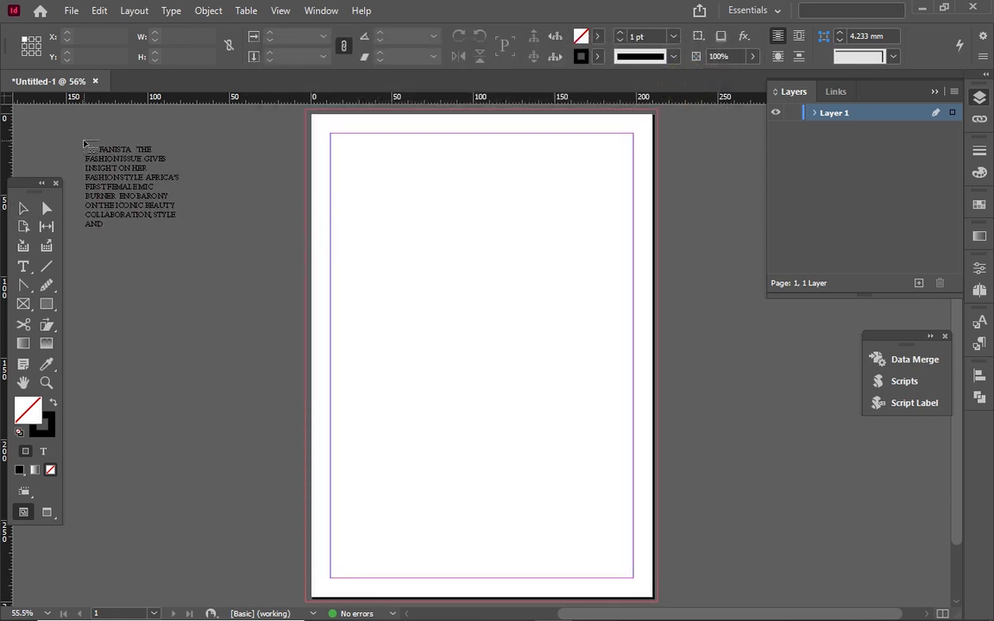
left_click_drag(83, 142, 291, 581)
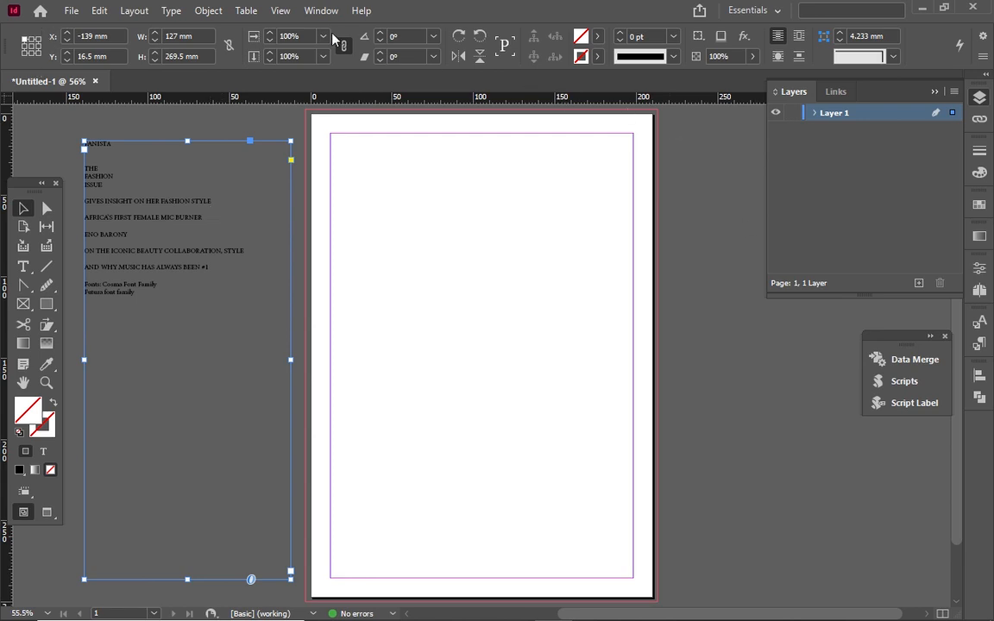
left_click(73, 11)
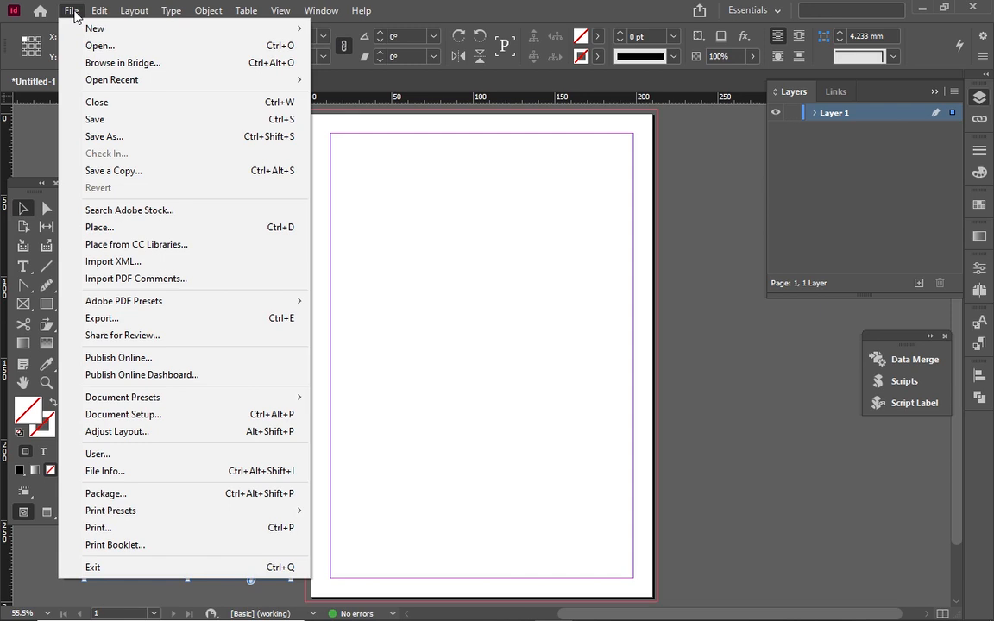
left_click(158, 231)
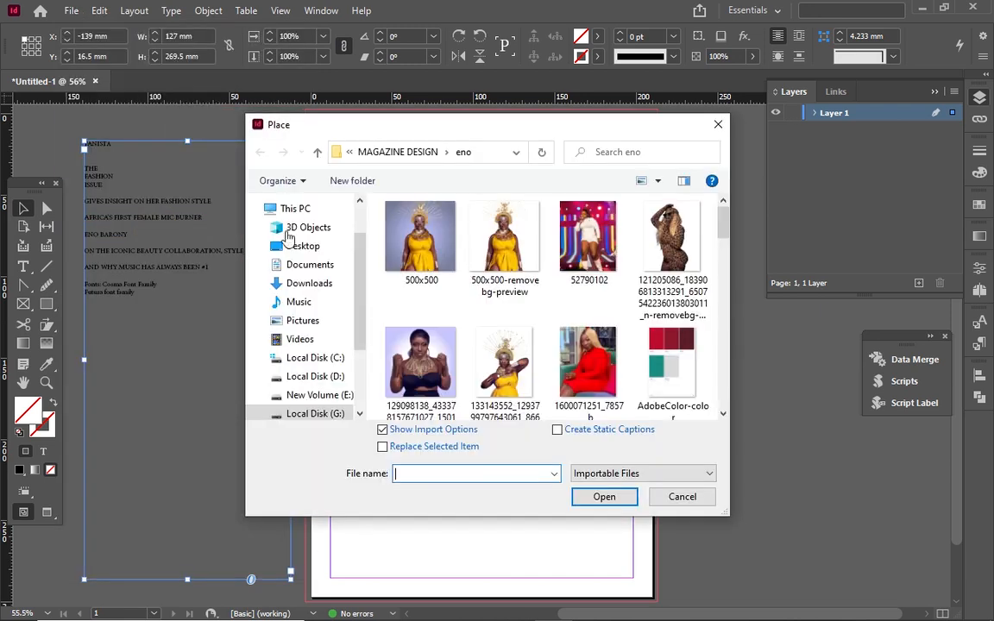
left_click(423, 363)
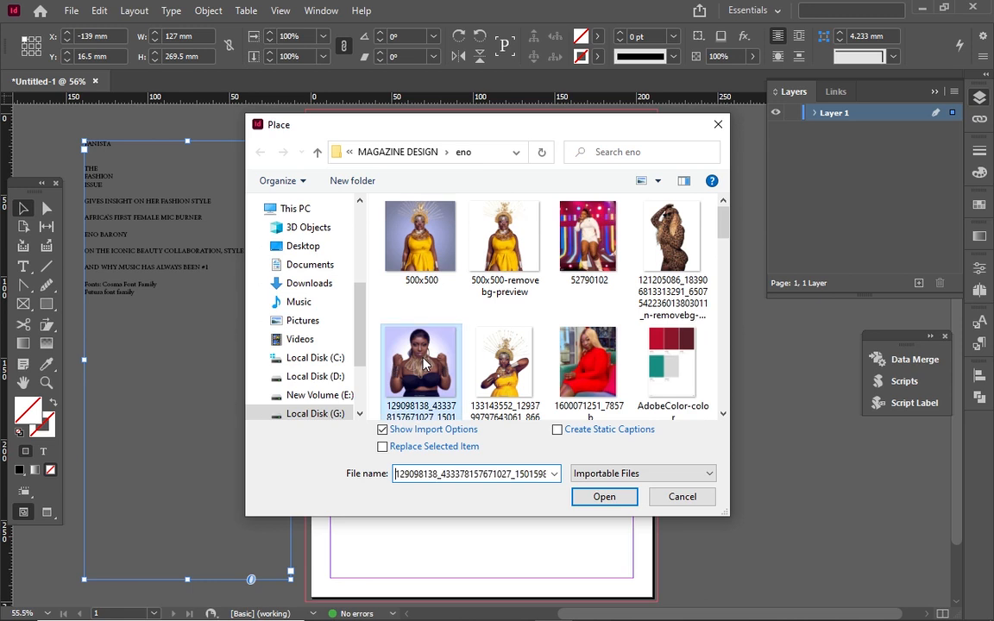
left_click(382, 430)
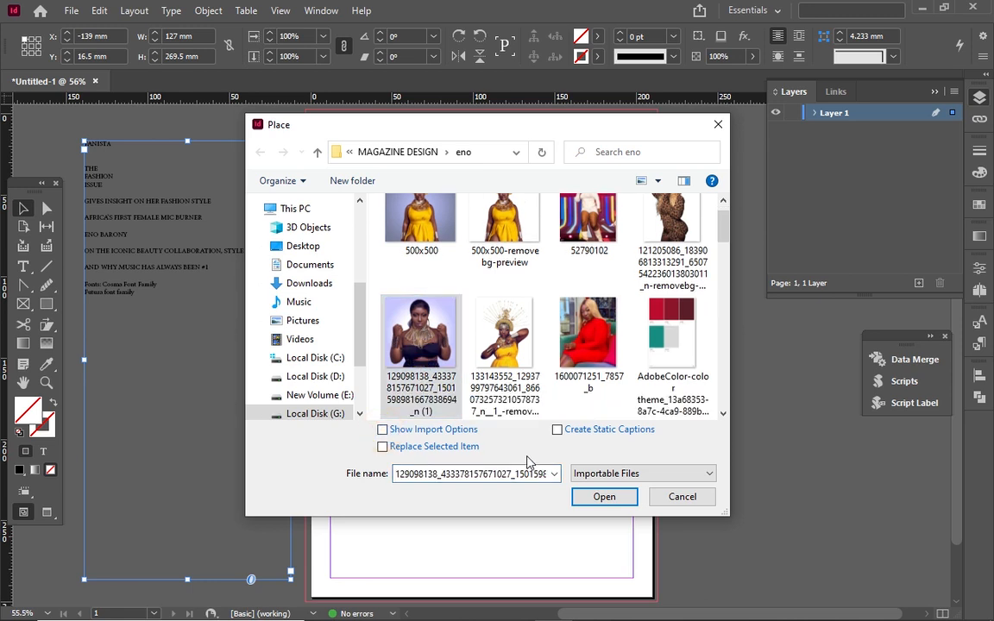
left_click(595, 497)
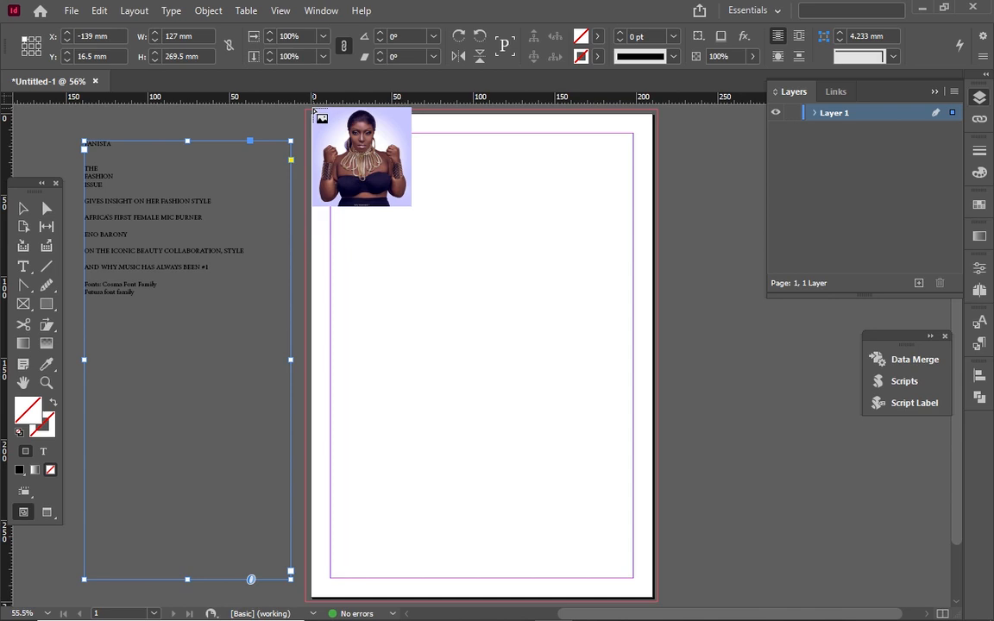
left_click_drag(307, 107, 578, 545)
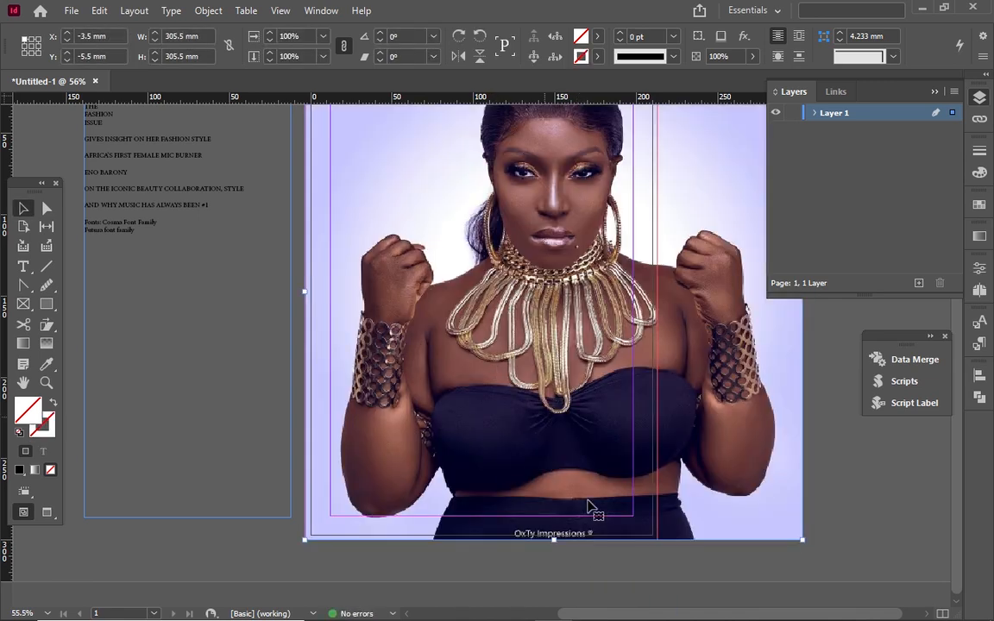
Shift the portrait left inside its frame to a horizontal offset of about -44 mm, centring the woman on the page
scroll(523, 290, "up", 1)
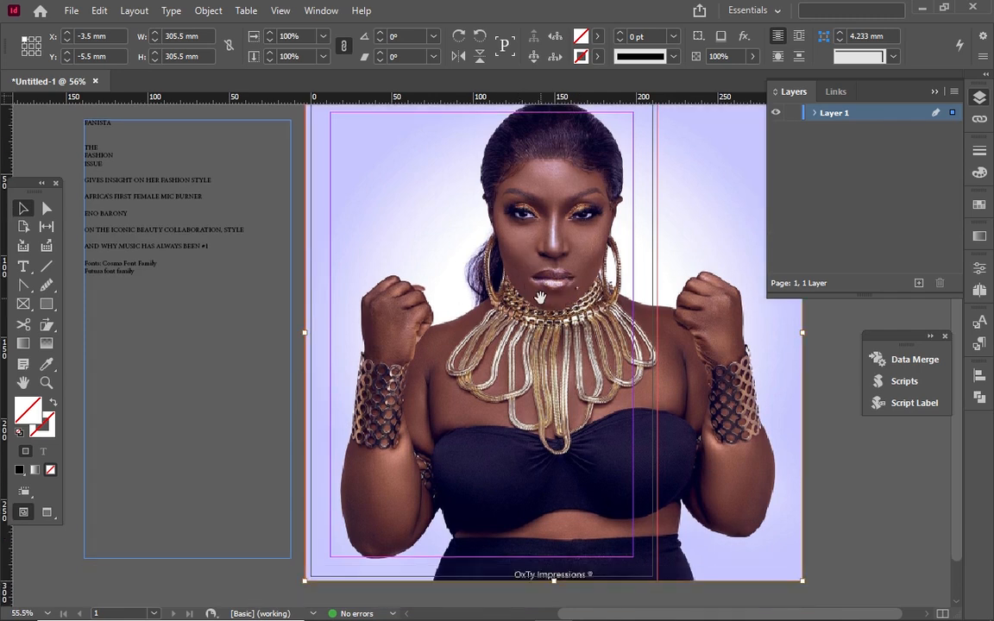
left_click(540, 301)
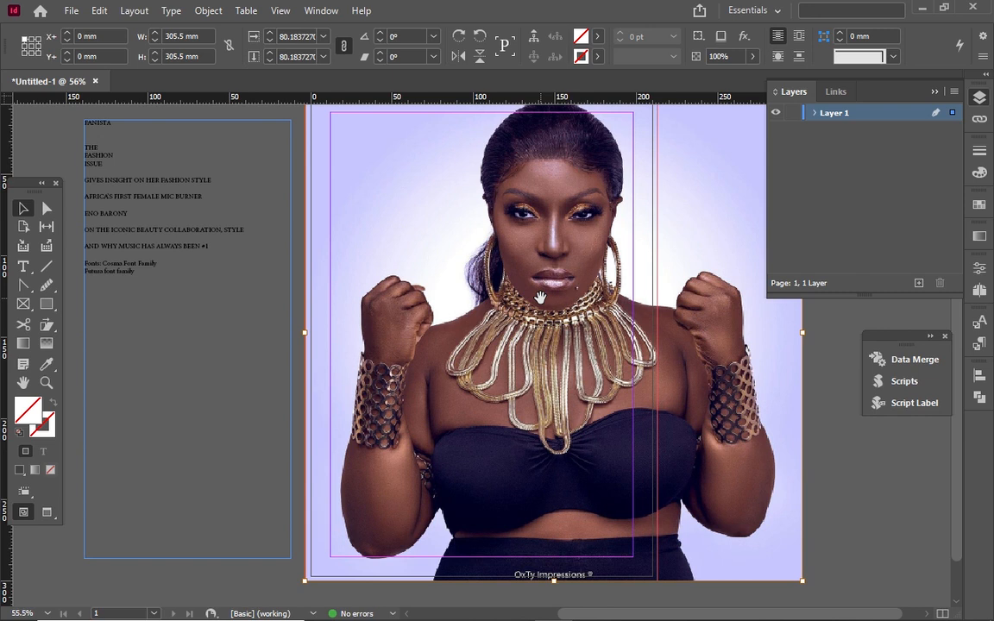
left_click_drag(540, 297, 534, 295)
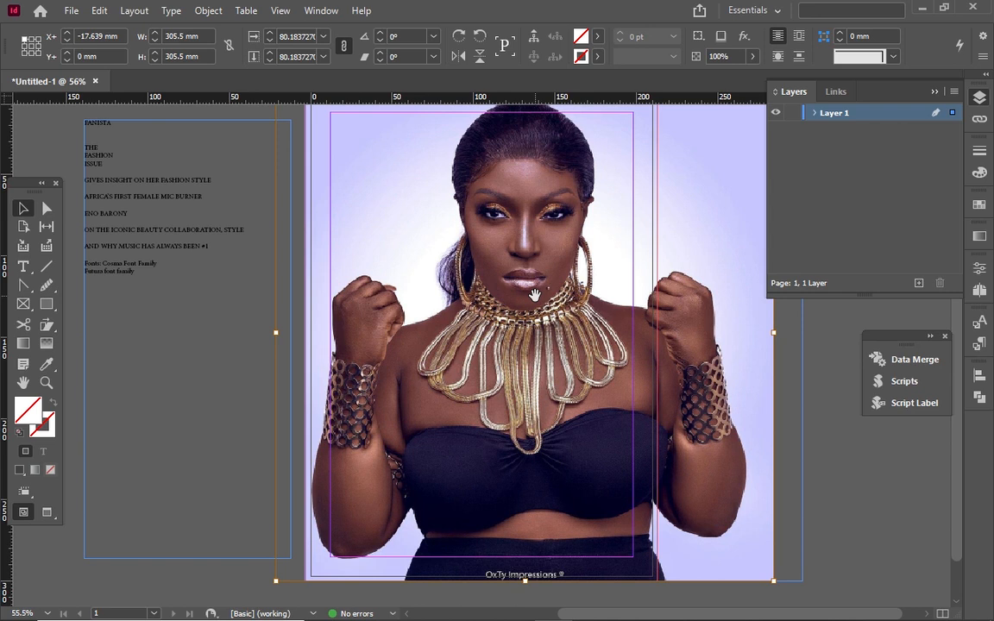
left_click_drag(534, 295, 518, 295)
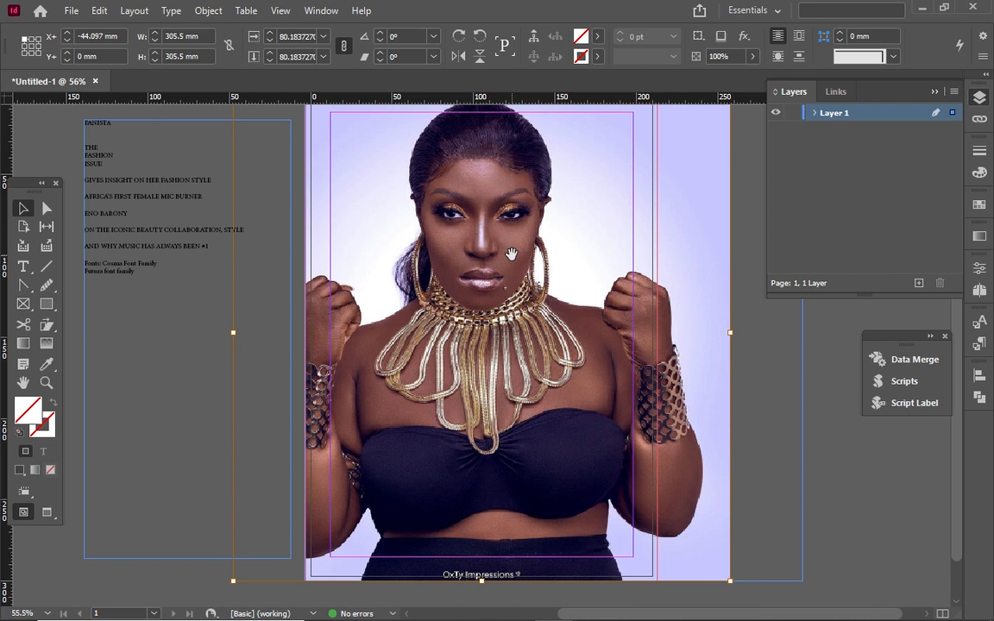
Nudge the portrait down inside its frame to a vertical offset of about 7 mm
scroll(511, 254, "up", 2)
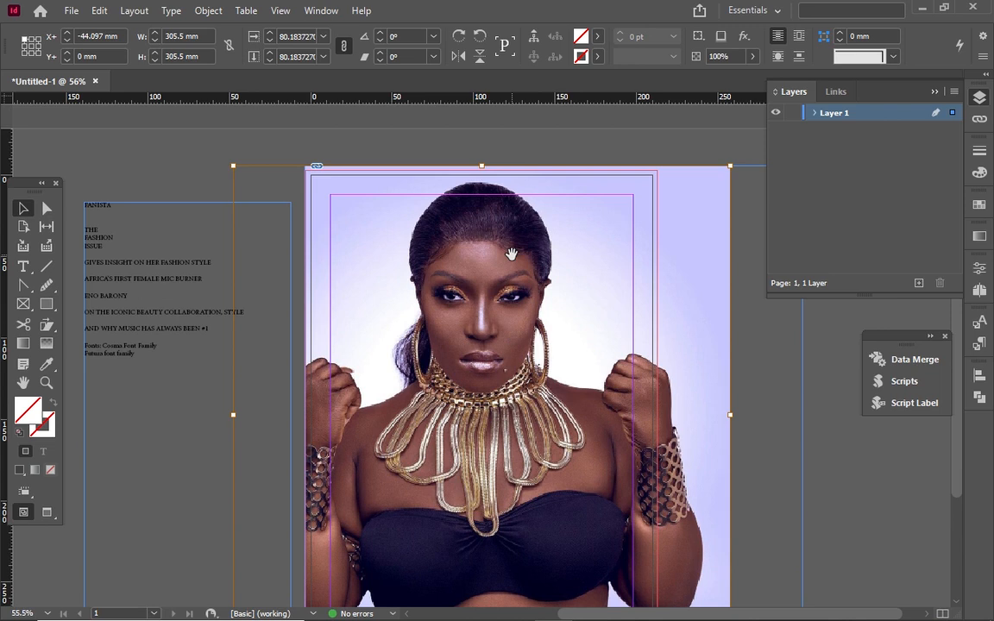
scroll(512, 254, "down", 2)
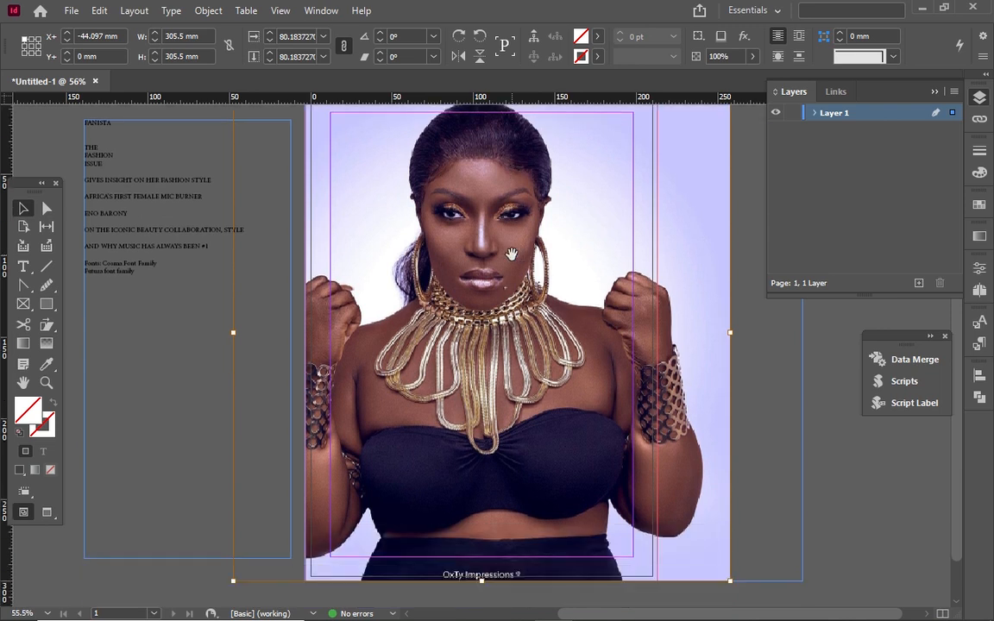
key("Down")
key("Down")
key("Down")
key("Down")
key("Down")
key("Down")
key("Down")
key("Down")
key("Down")
key("Down")
key("Down")
key("Down")
key("Down")
key("Down")
key("Down")
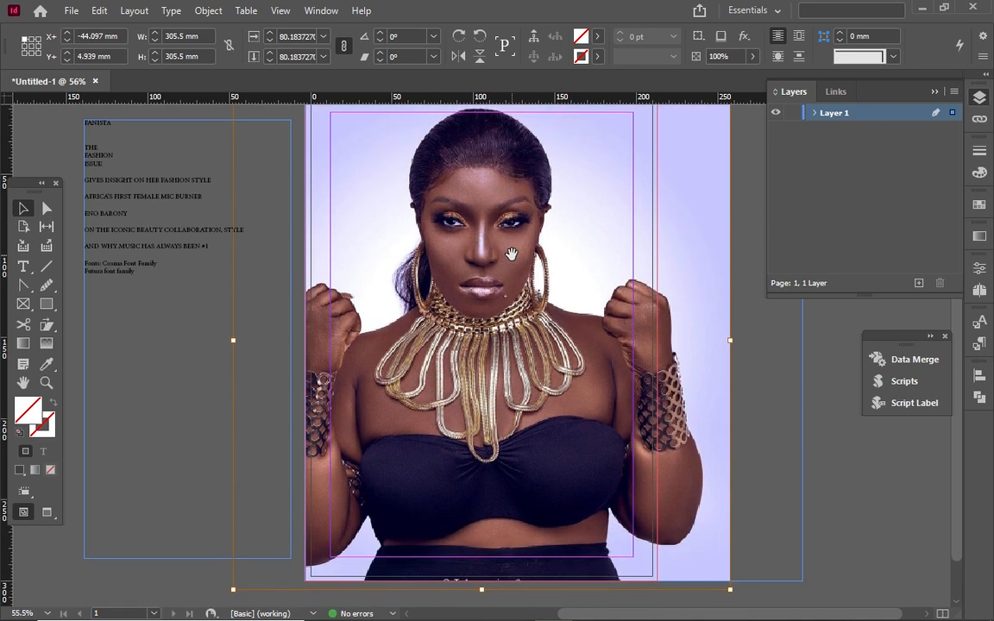
key("Down")
key("Down")
key("Down")
key("Down")
key("Down")
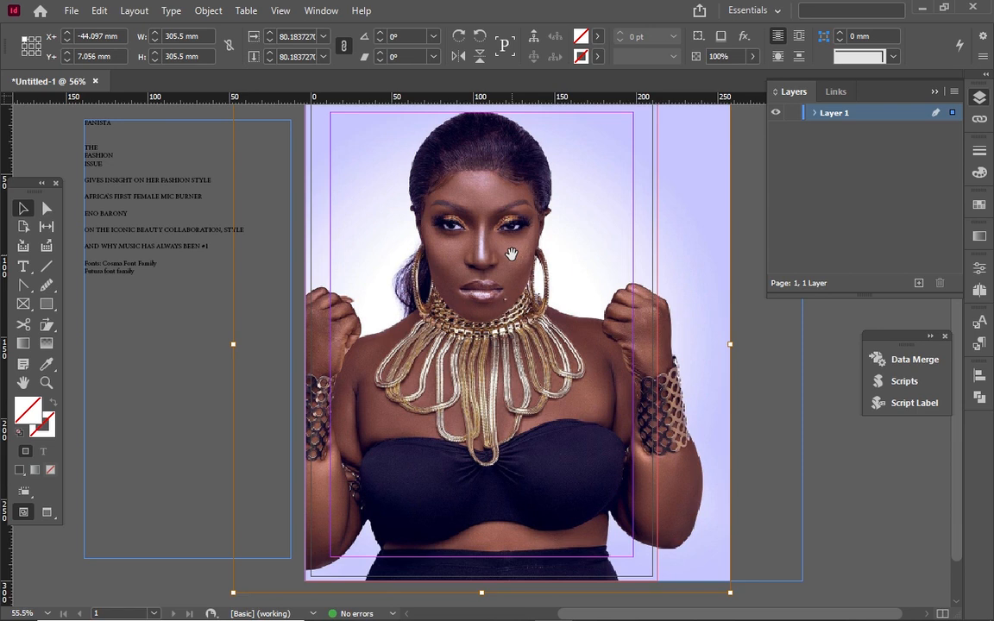
Nudge the portrait inside its frame to a horizontal offset of about -45.9 mm and a vertical offset of about 6.7 mm
scroll(512, 253, "up", 1)
key("Up")
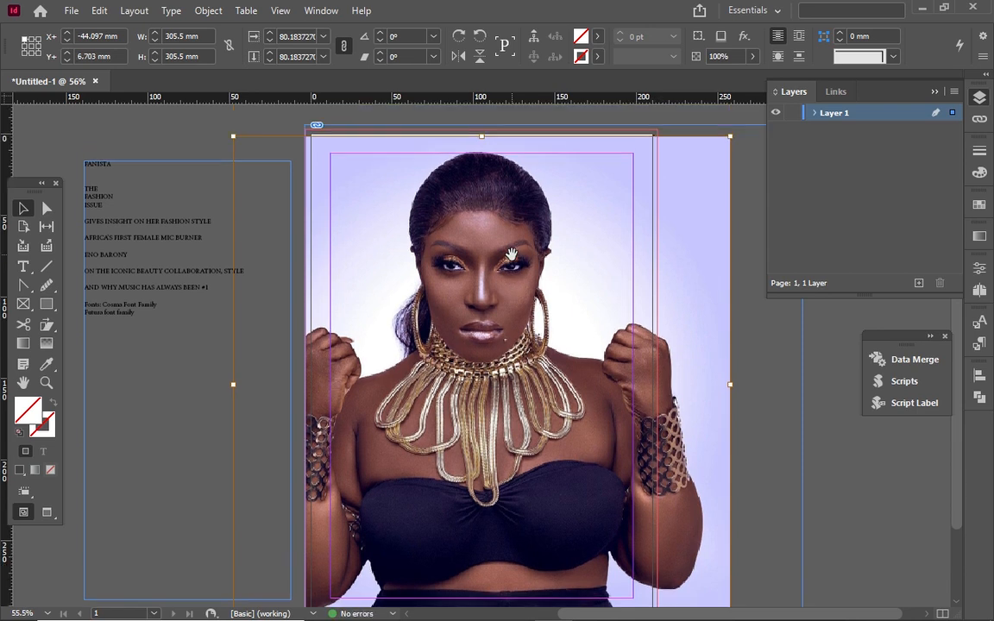
key("Left")
key("Left")
key("Left")
key("Left")
key("Left")
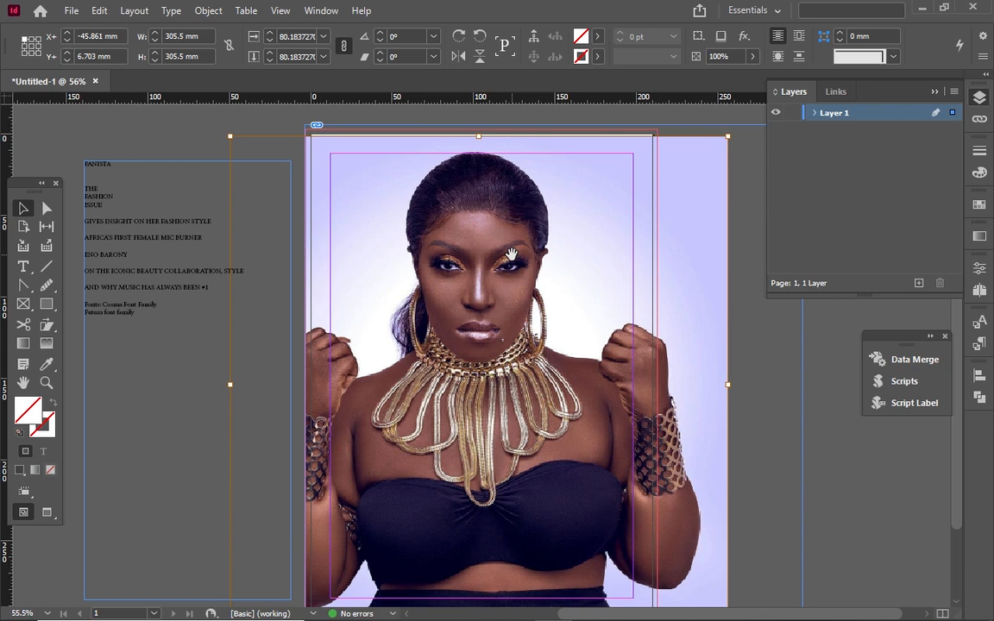
Raise the portrait inside its frame to a vertical offset of about 5.3 mm, checking the crop in preview mode, and deselect it
key("w")
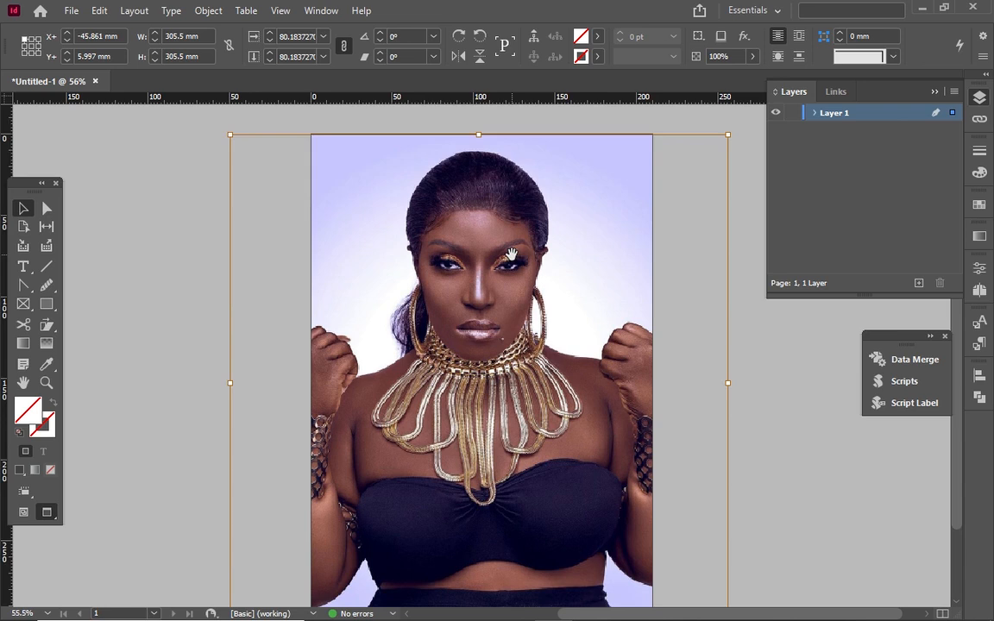
scroll(511, 255, "down", 2)
scroll(512, 255, "up", 1)
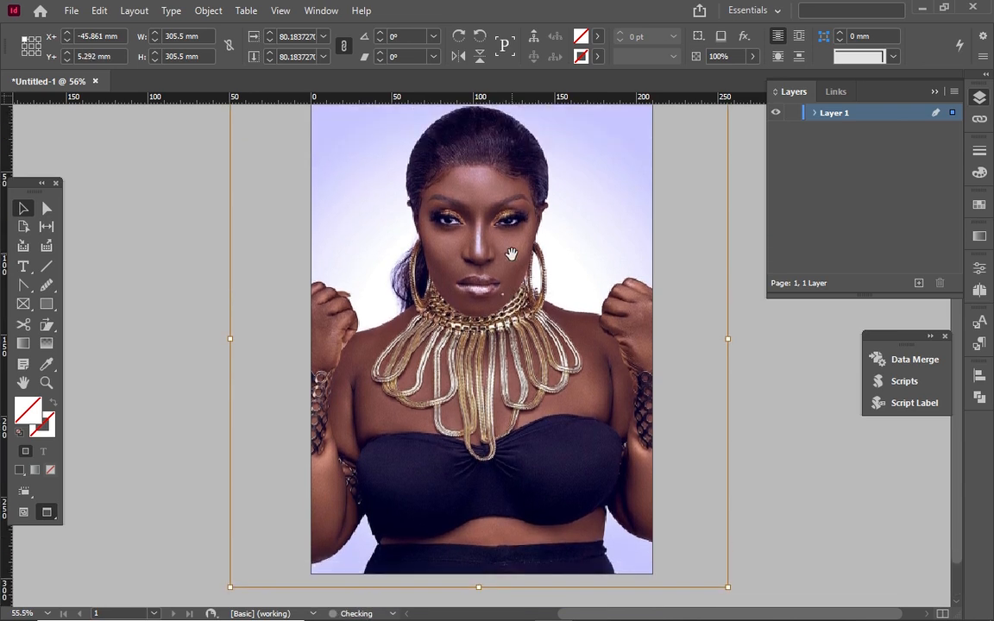
scroll(512, 254, "up", 2)
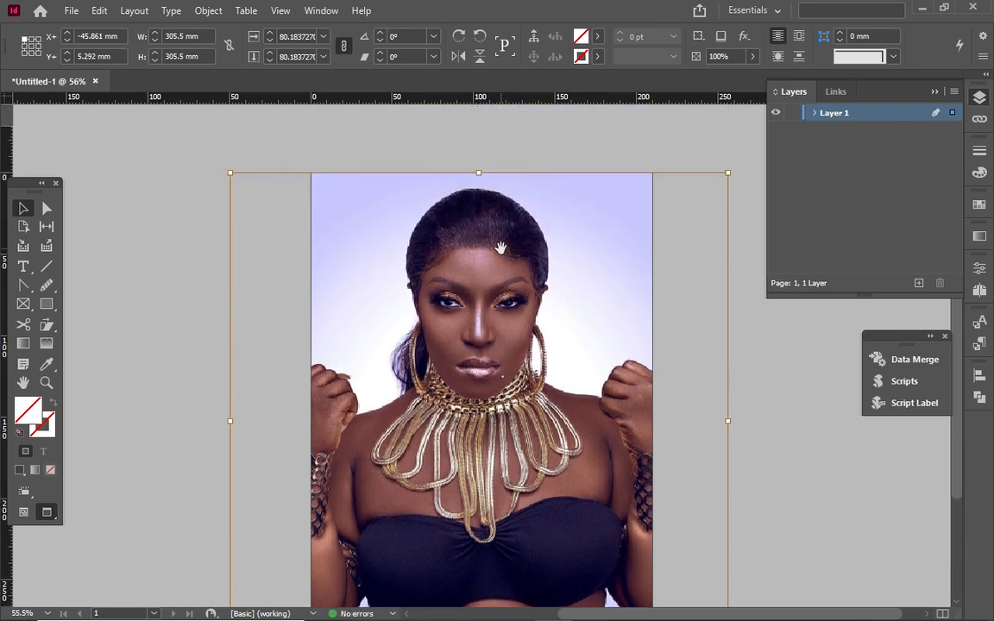
key("w")
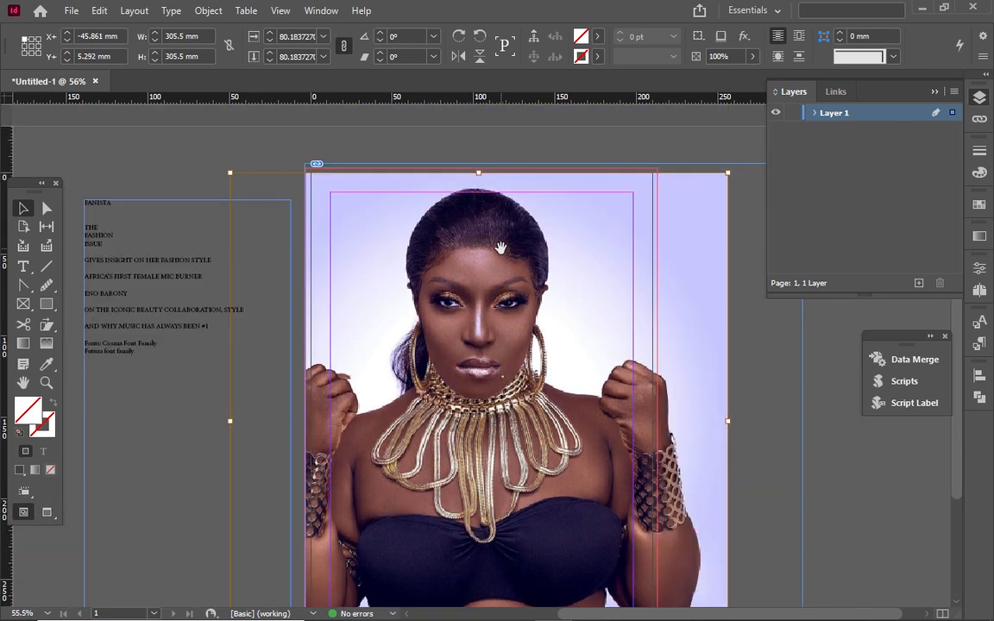
left_click(24, 207)
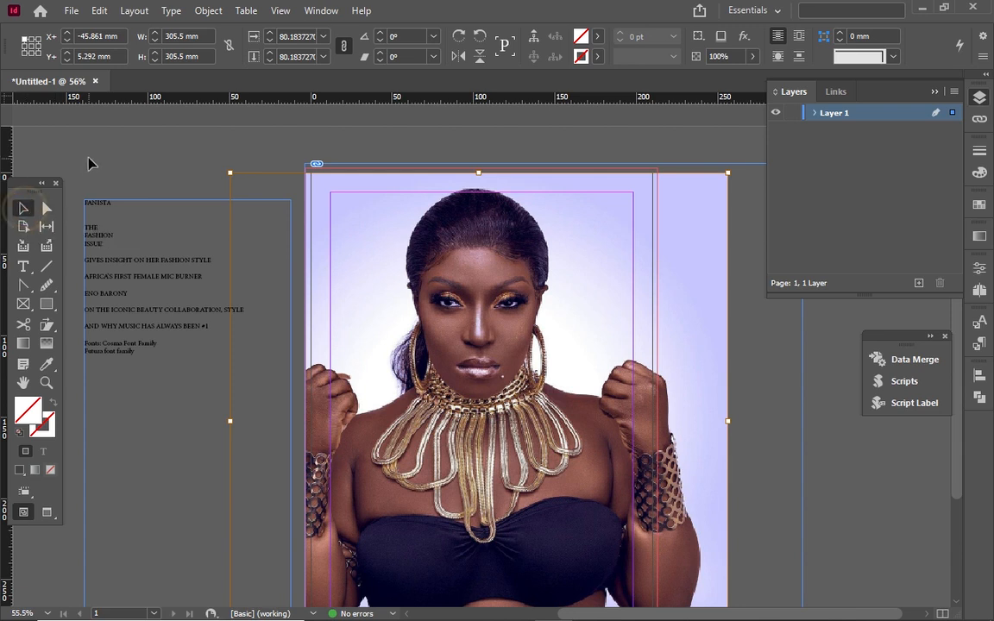
left_click(89, 164)
left_click(89, 164)
left_click(216, 152)
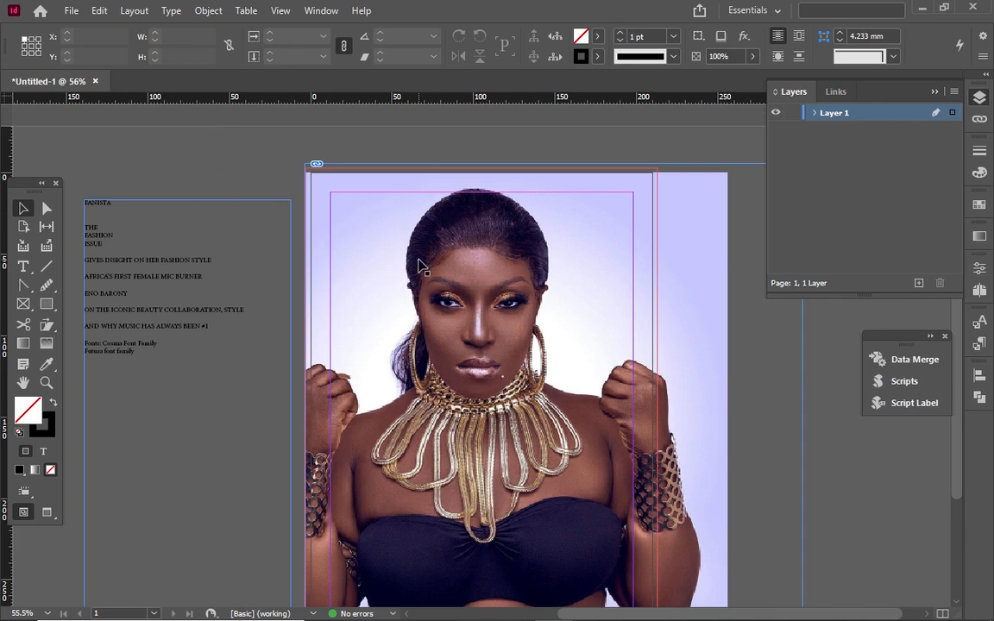
Add a margin-to-margin text frame of 186 by 40.5 mm across the woman's black top and enter ENO BARONY
scroll(418, 266, "down", 3)
scroll(418, 266, "up", 2)
scroll(419, 265, "down", 1)
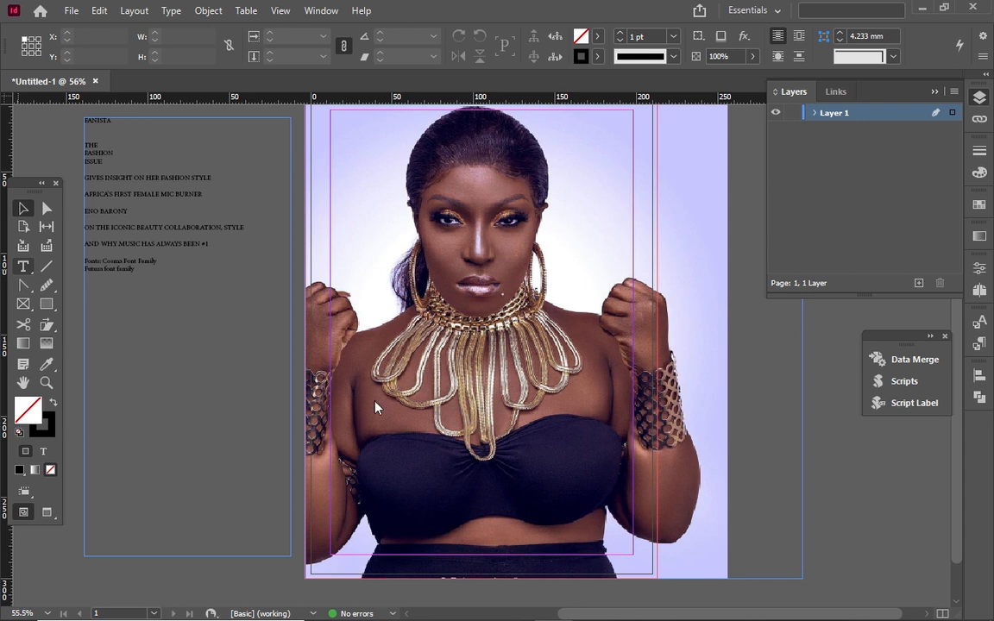
key("t")
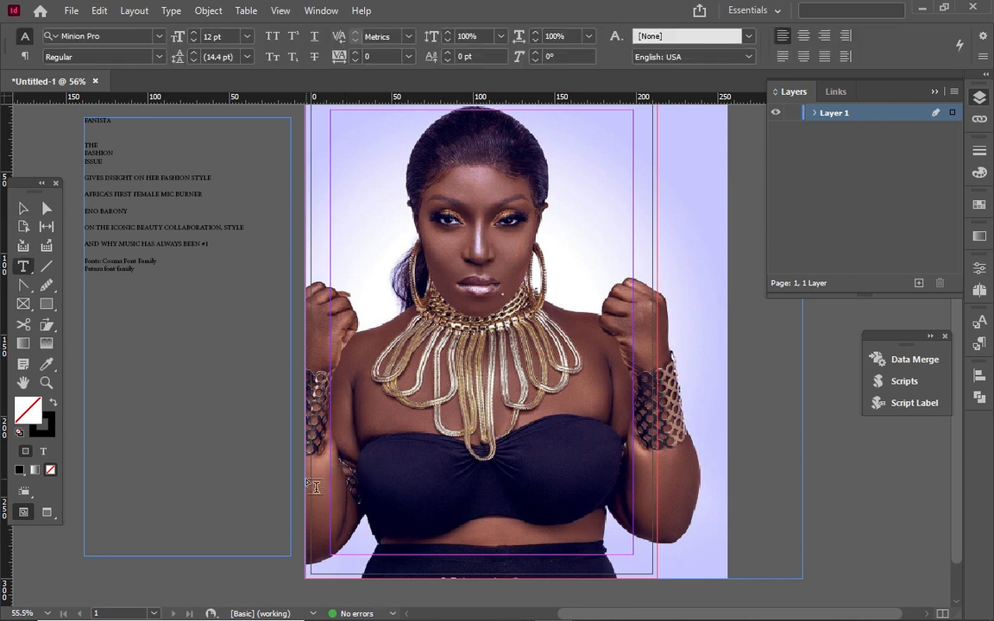
left_click_drag(330, 450, 633, 517)
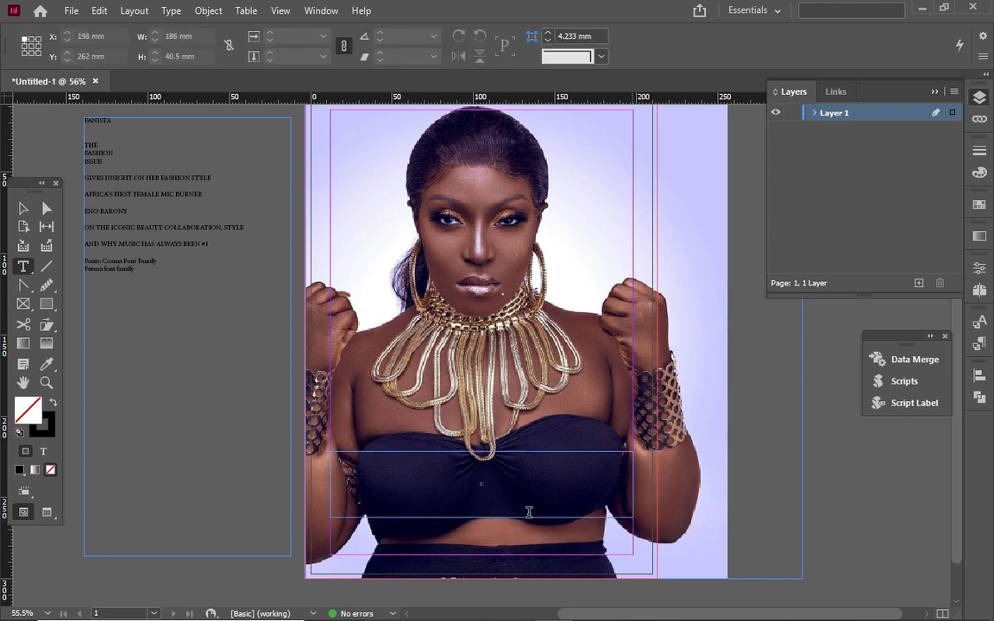
left_click(373, 459)
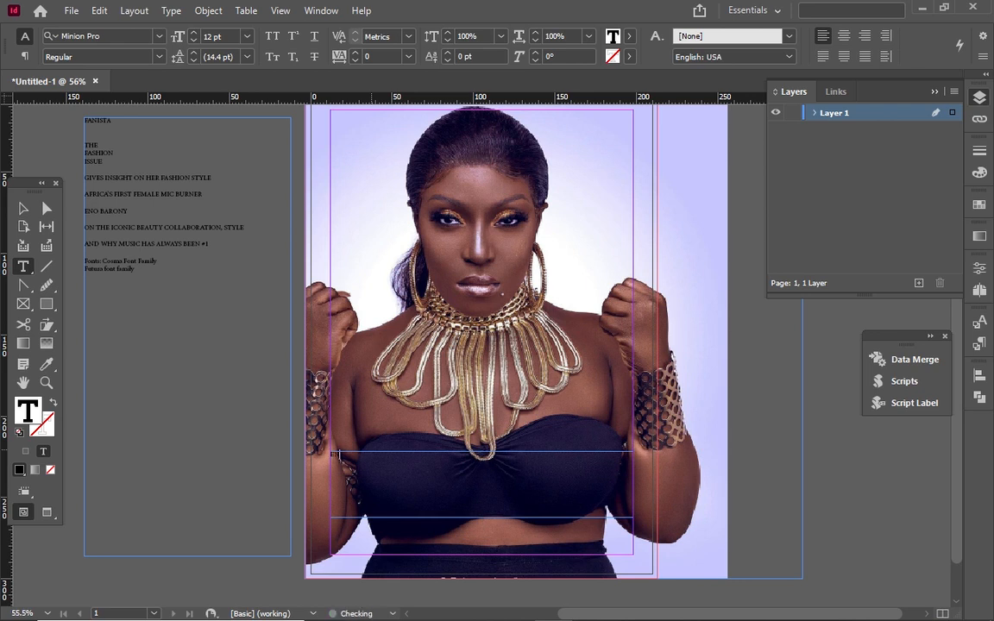
left_click_drag(345, 454, 364, 454)
type("ENO BARONY")
Set the whole ENO BARONY text in the Ethnocentric Book font
key("ctrl+a")
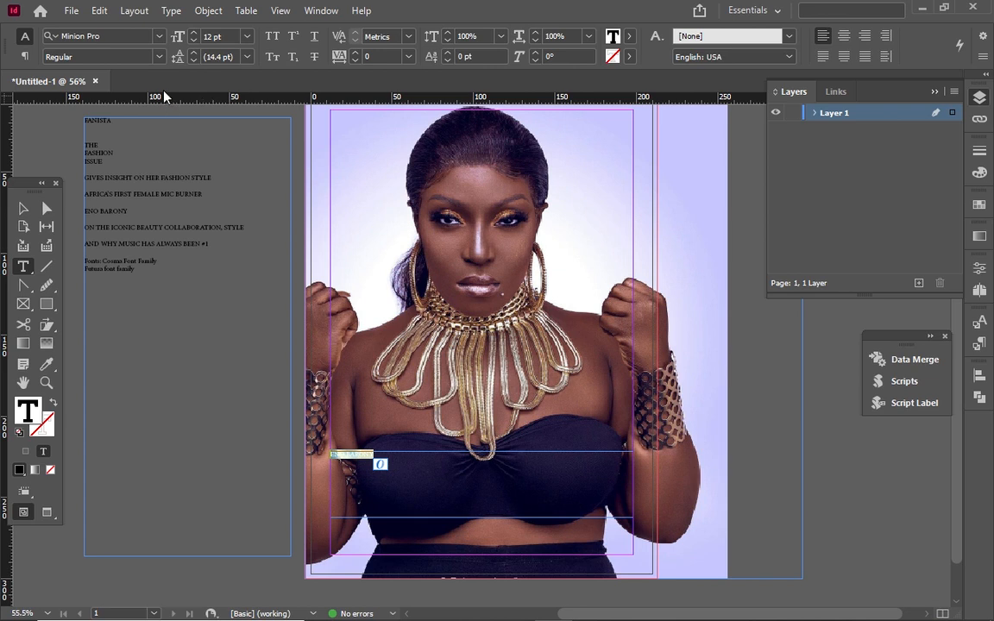
left_click(160, 39)
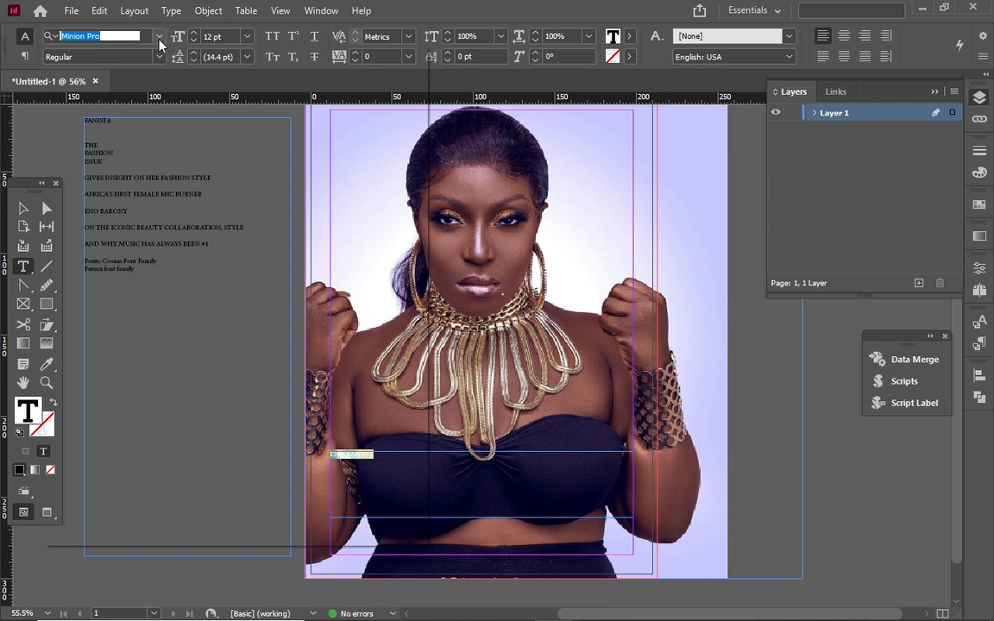
left_click(157, 36)
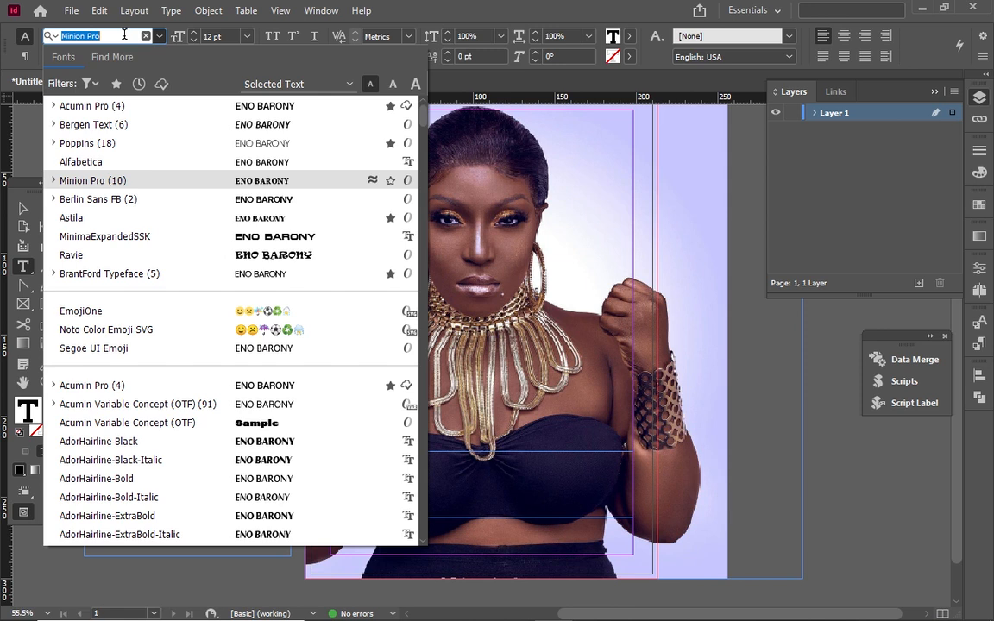
type("ETH")
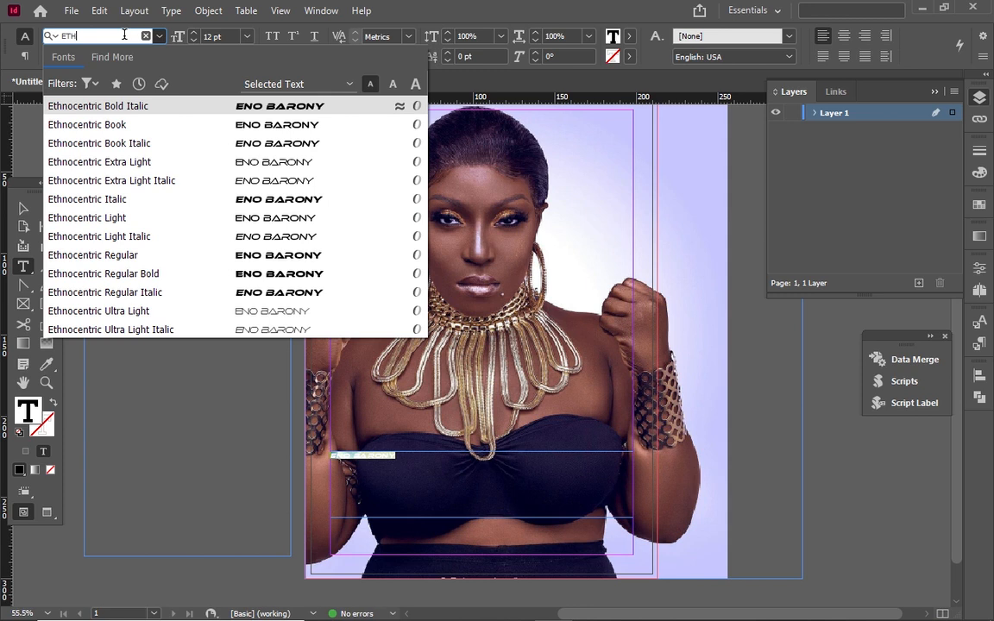
left_click(104, 126)
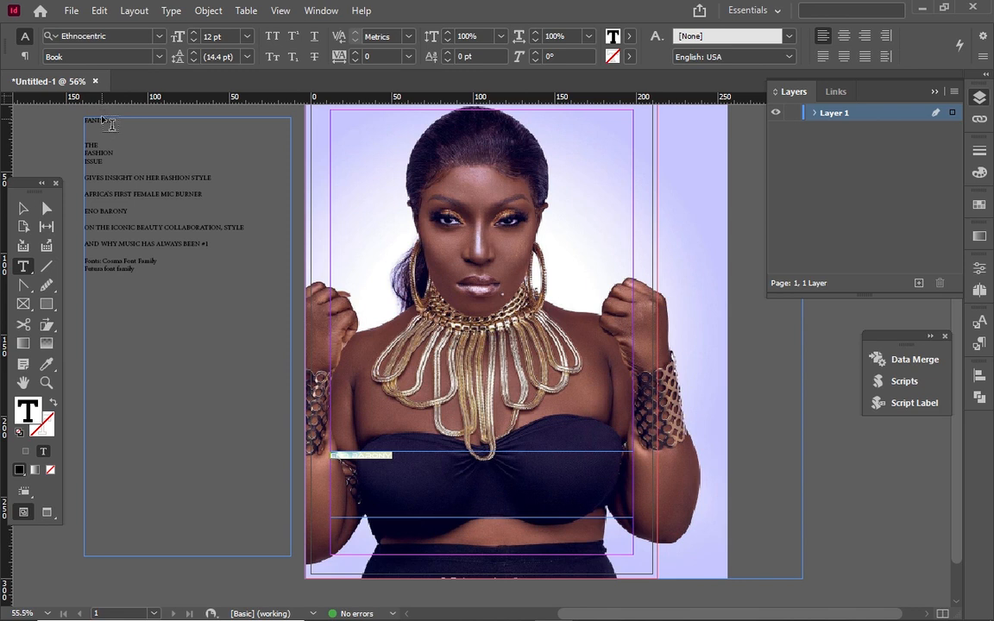
Set the ENO BARONY text to 57 pt and centre it in its frame
left_click(193, 33)
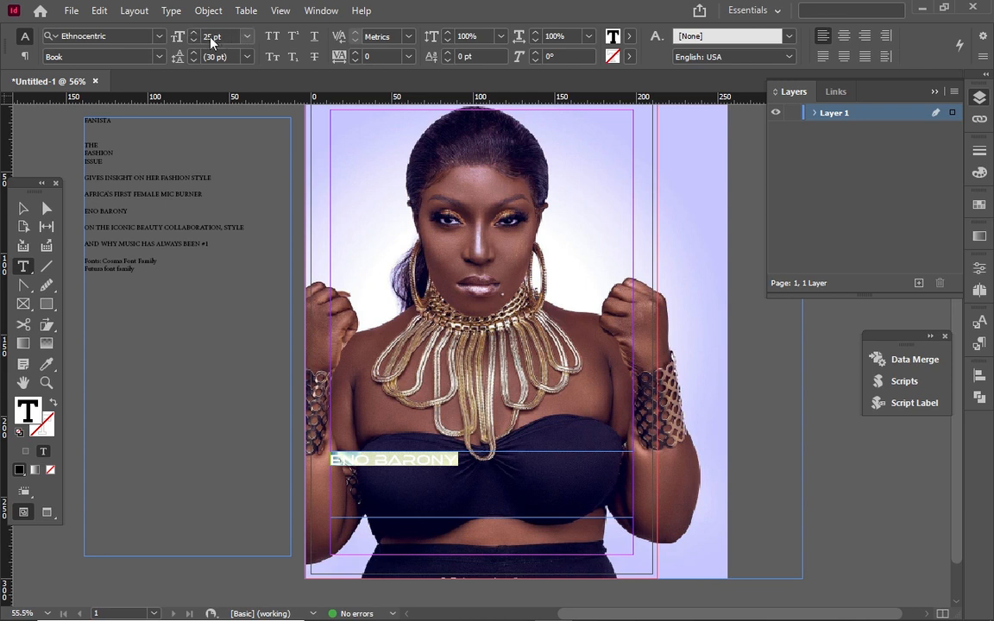
left_click(210, 36)
key("BackSpace")
key("BackSpace")
type("57")
key("Return")
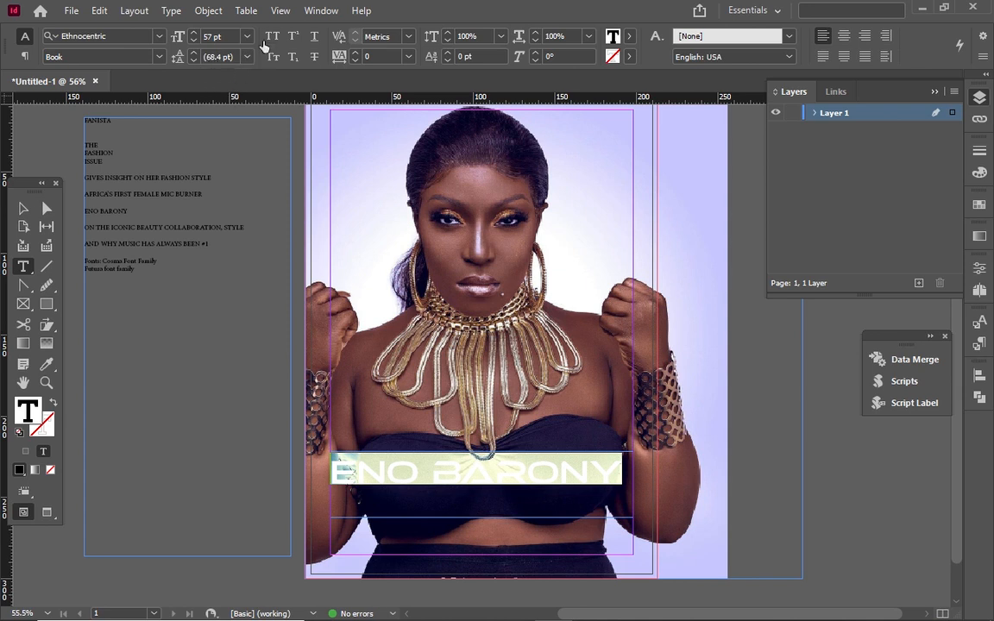
left_click(840, 39)
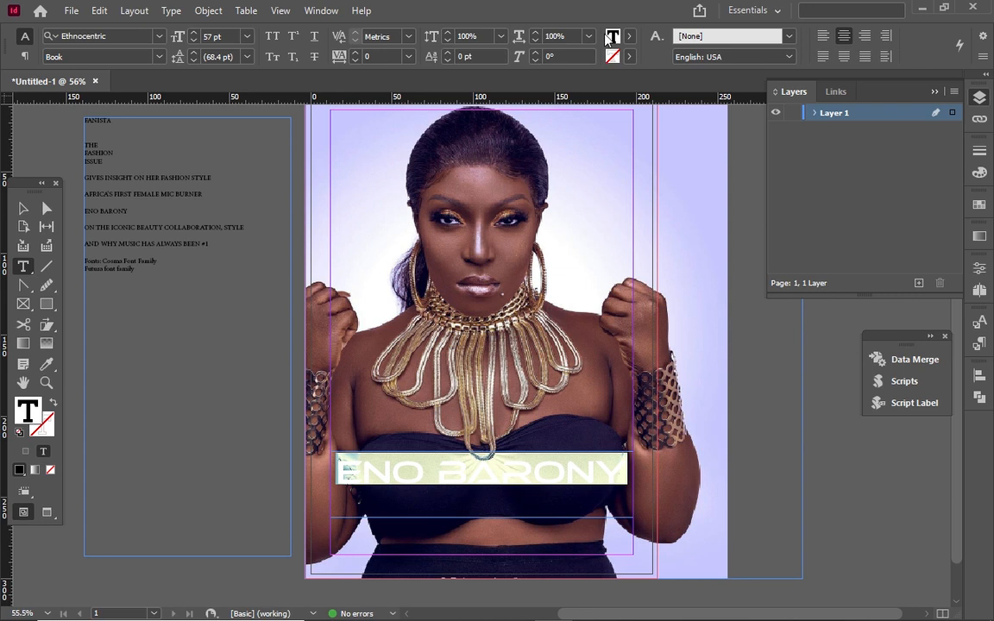
Colour the ENO BARONY text with the Paper swatch and change its font style to Regular
left_click(26, 210)
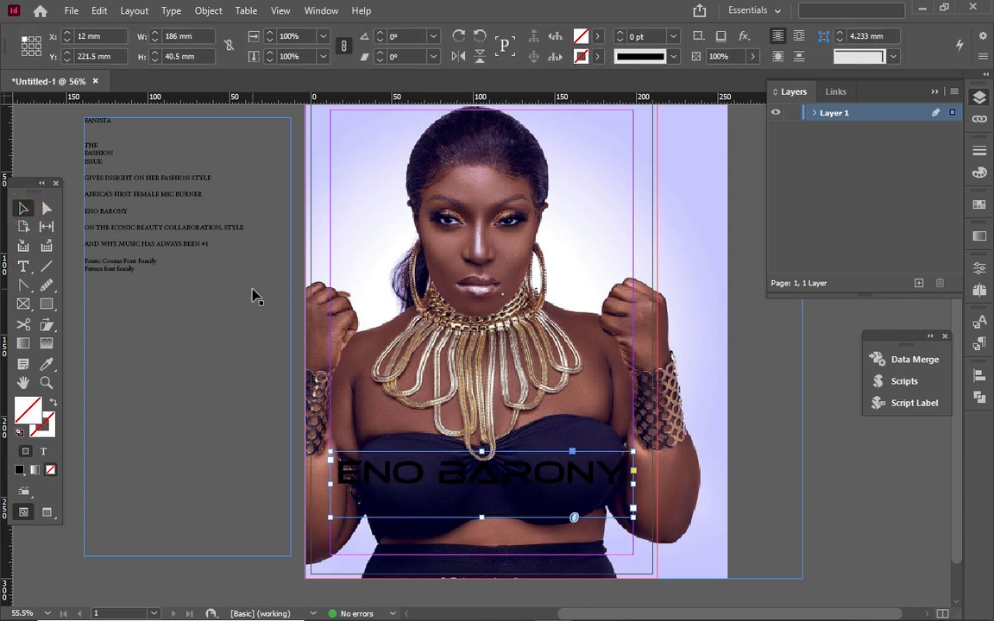
double_click(424, 470)
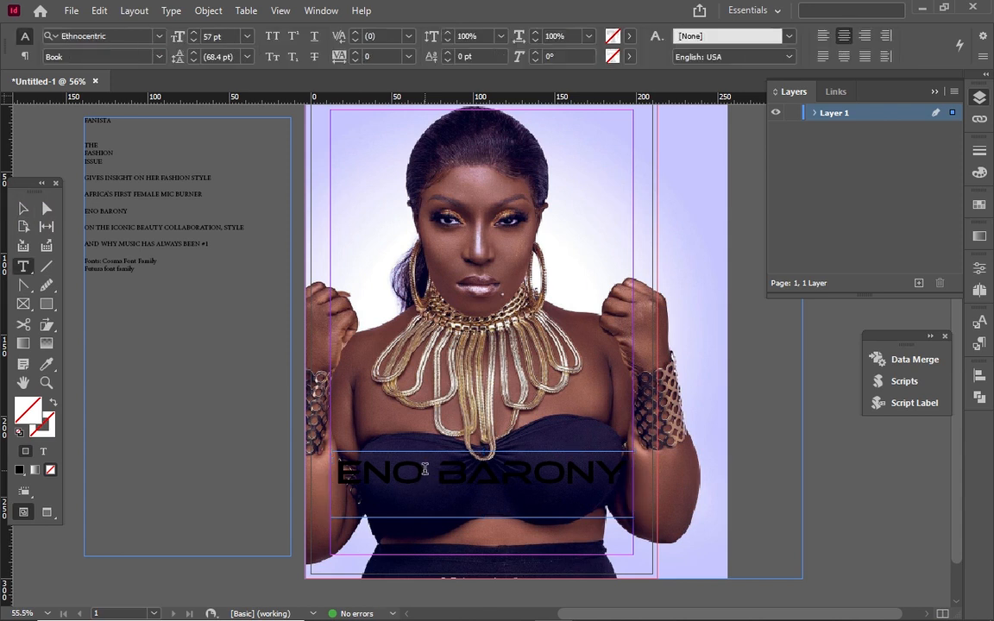
key("ctrl+shift+a")
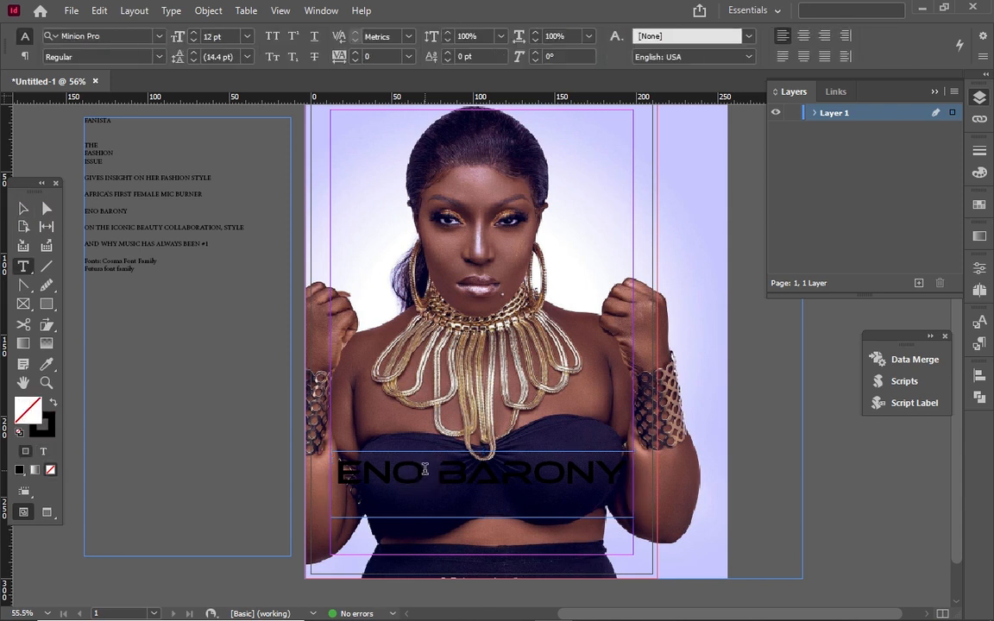
key("ctrl+a")
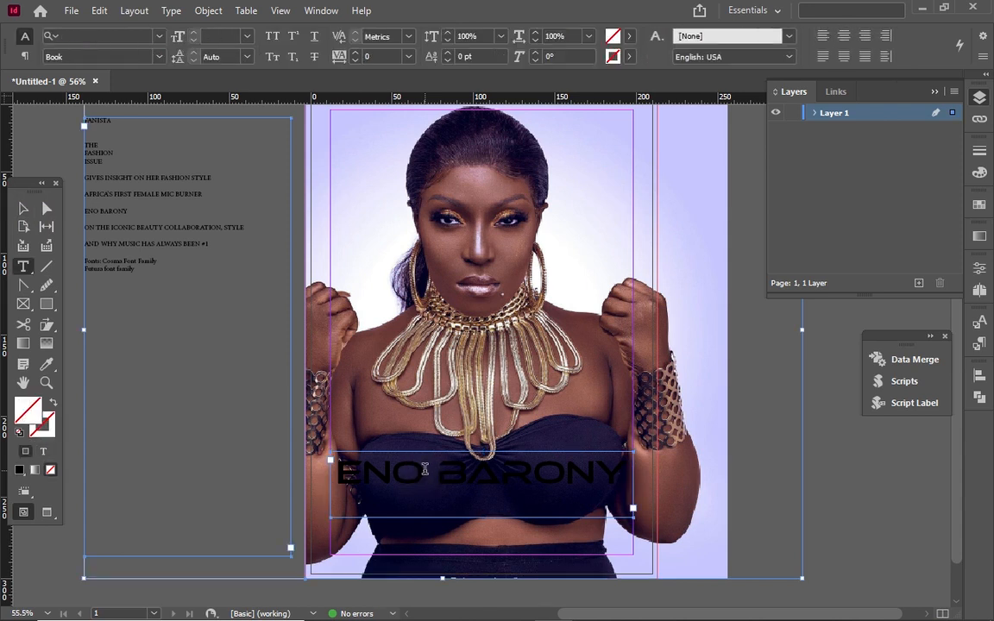
double_click(425, 470)
triple_click(425, 470)
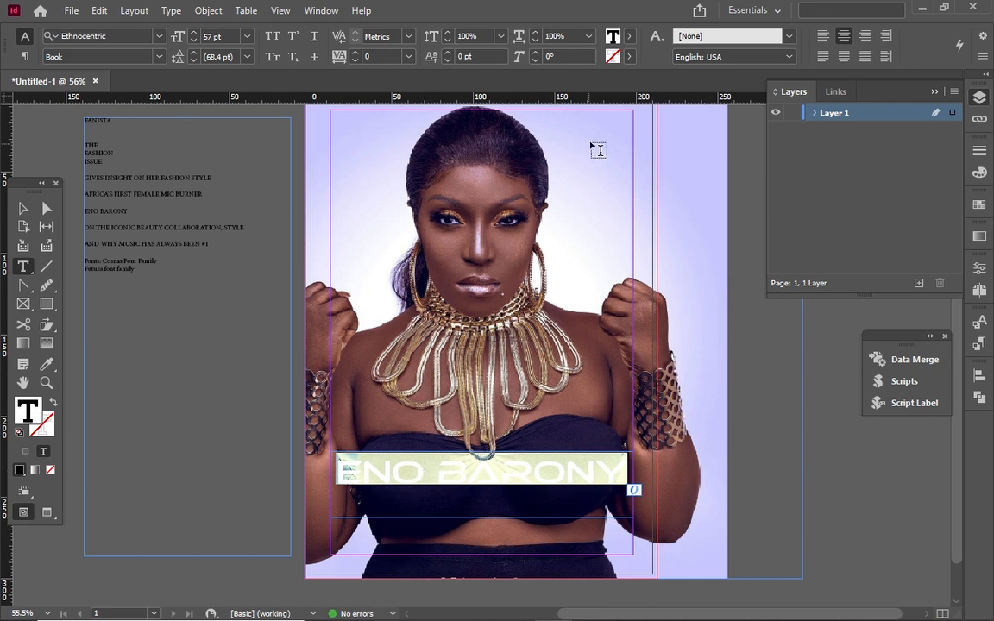
left_click(632, 37)
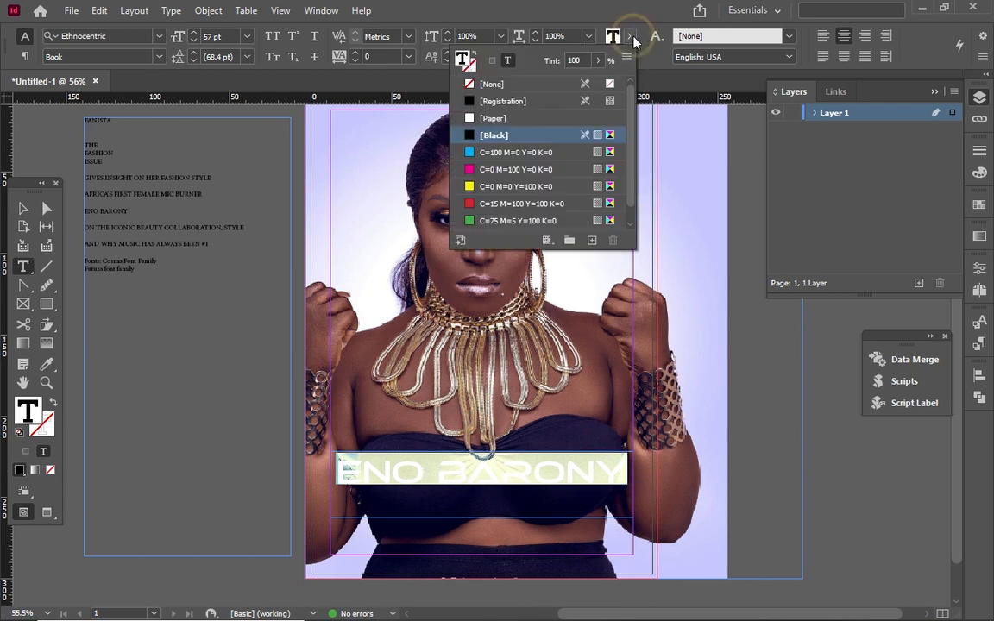
left_click(516, 120)
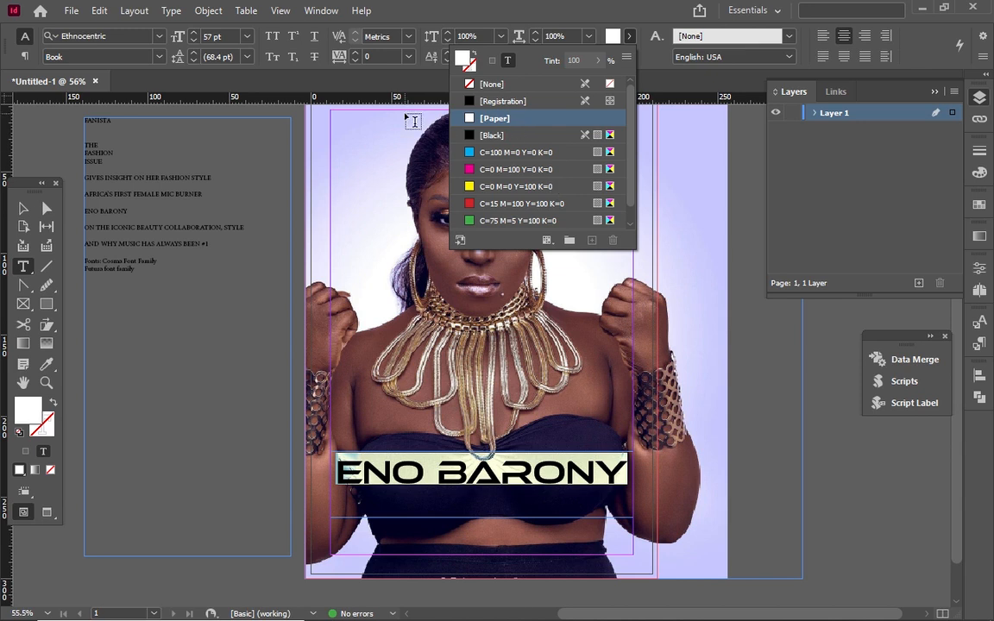
left_click(158, 57)
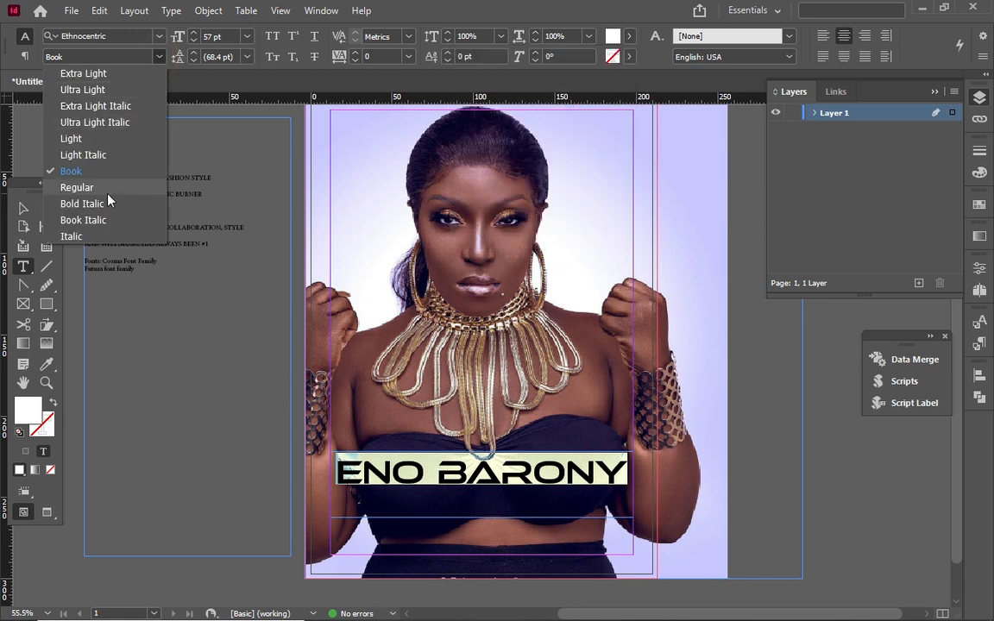
left_click(107, 190)
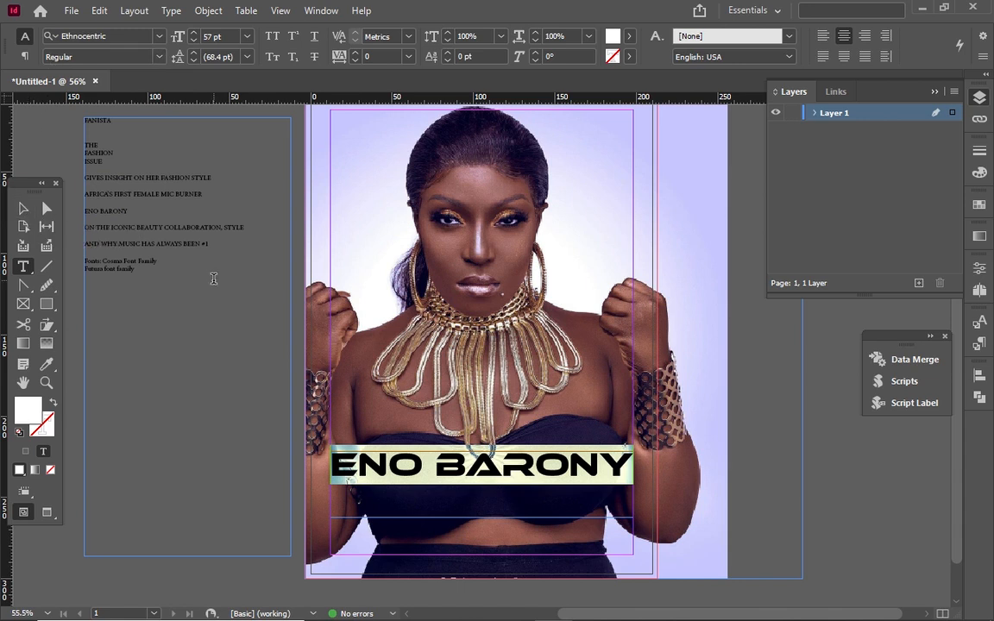
Nudge the ENO BARONY frame straight down to a Y position of about 237 mm and deselect it
left_click(23, 208)
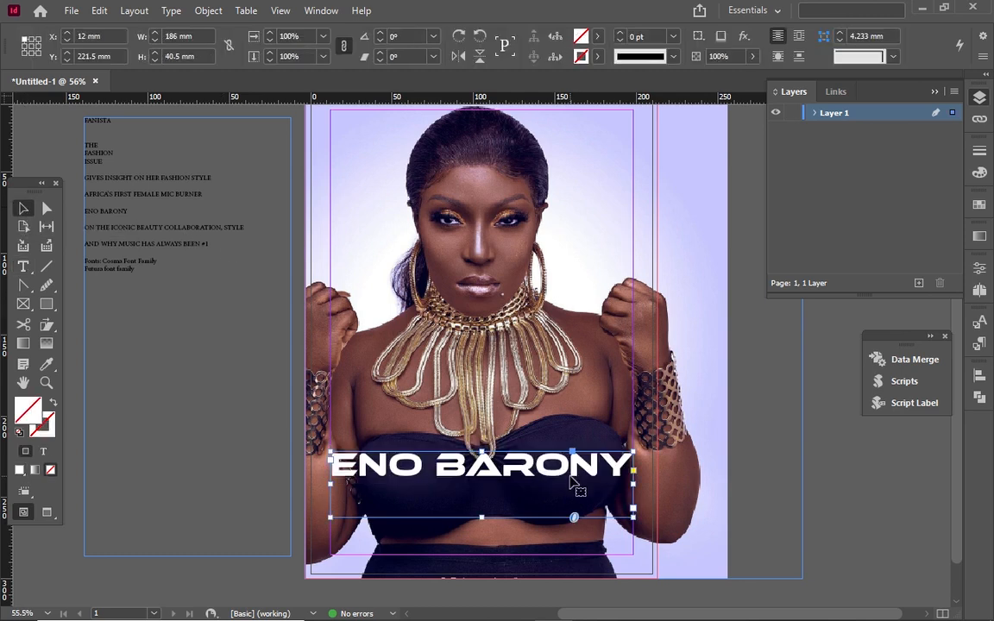
key("Down")
key("Down")
key("Down")
key("Down")
key("Down")
key("Down")
key("Down")
key("Down")
key("Down")
key("Down")
key("Down")
key("Down")
key("Down")
key("Down")
key("Down")
key("Down")
key("Down")
key("Down")
key("Down")
key("Down")
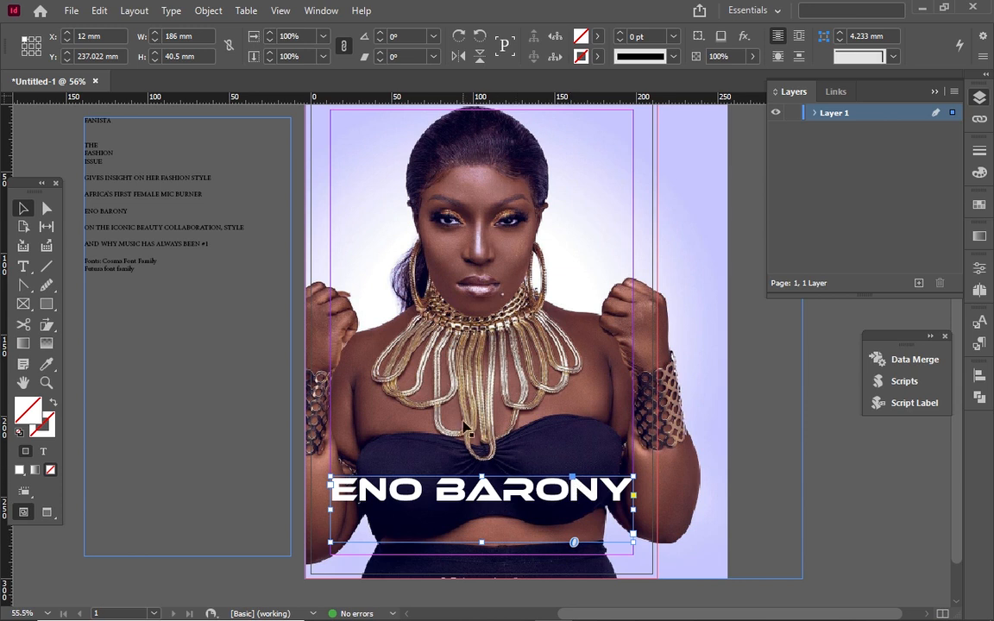
left_click(423, 431)
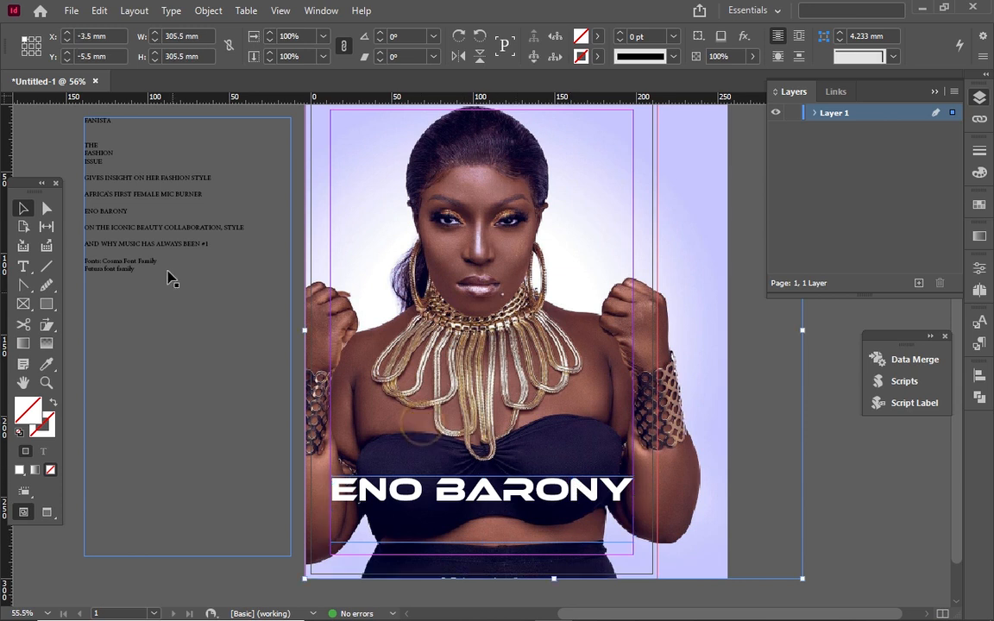
Copy the AFRICA'S FIRST FEMALE MIC BURNER line into a new text frame about 186 by 19 mm, just above the ENO BARONY headline
double_click(183, 197)
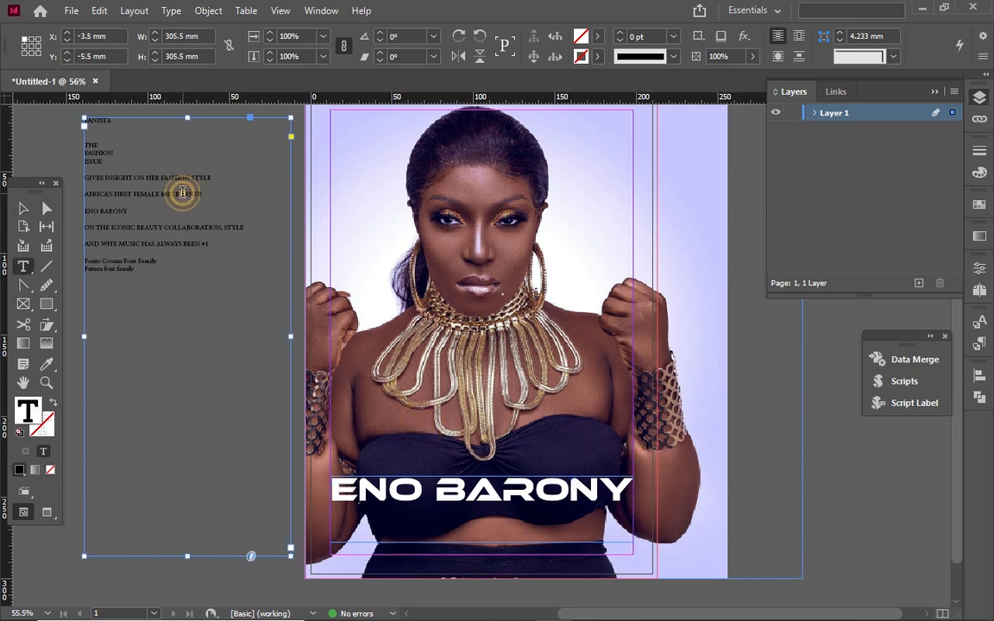
left_click_drag(206, 195, 82, 195)
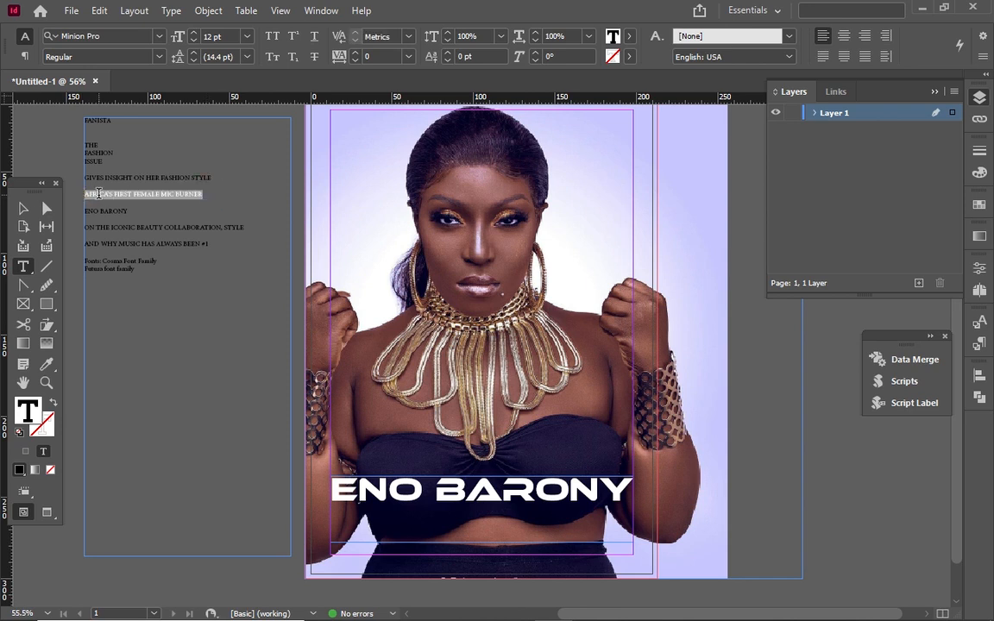
right_click(99, 194)
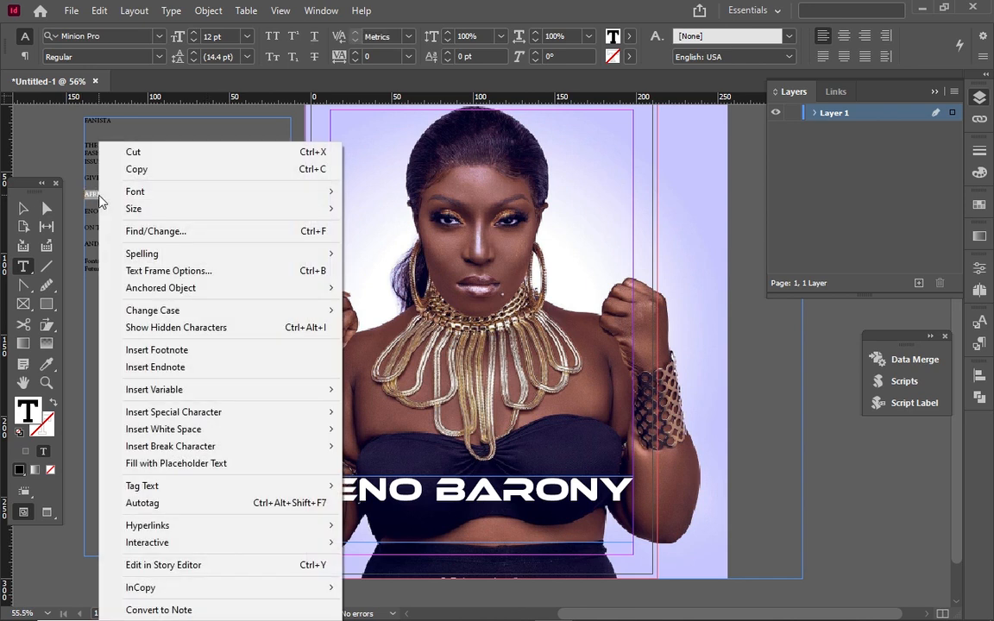
left_click(136, 170)
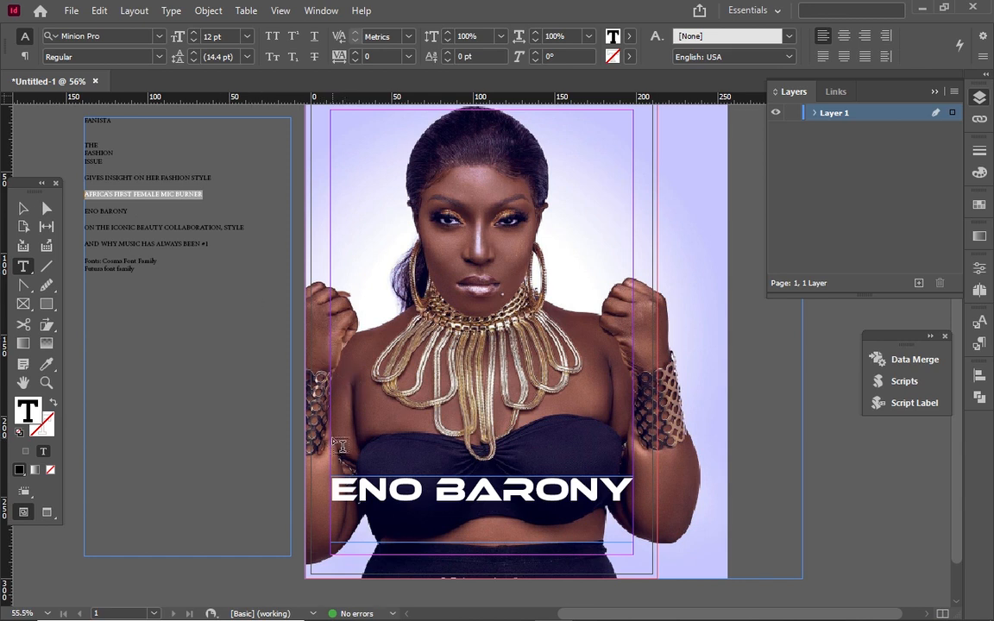
left_click_drag(333, 440, 636, 472)
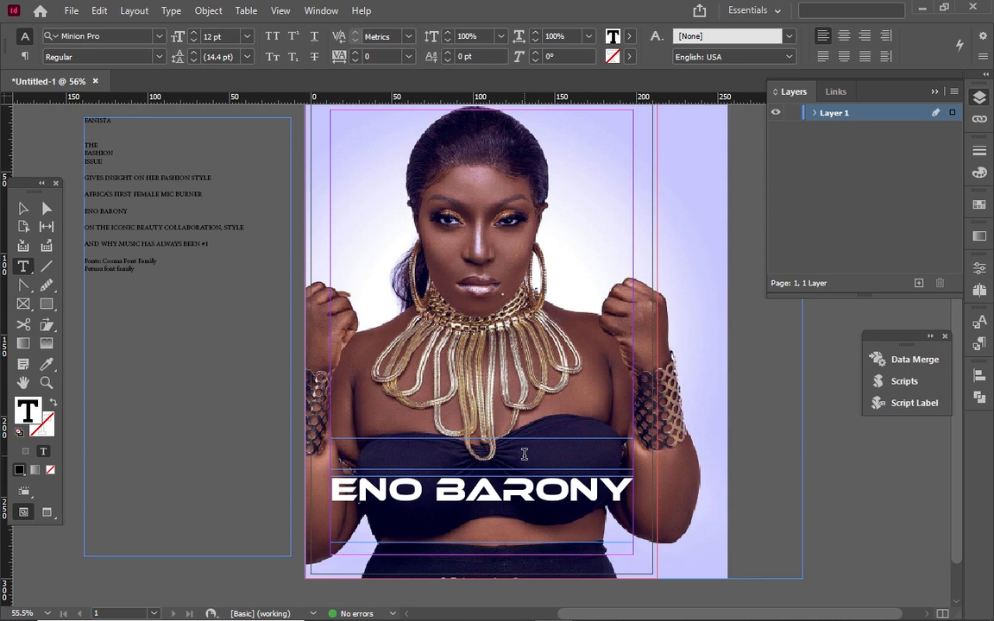
key("ctrl+v")
Set the whole AFRICA'S FIRST FEMALE MIC BURNER text in the Futura PT Demi font
key("ctrl+a")
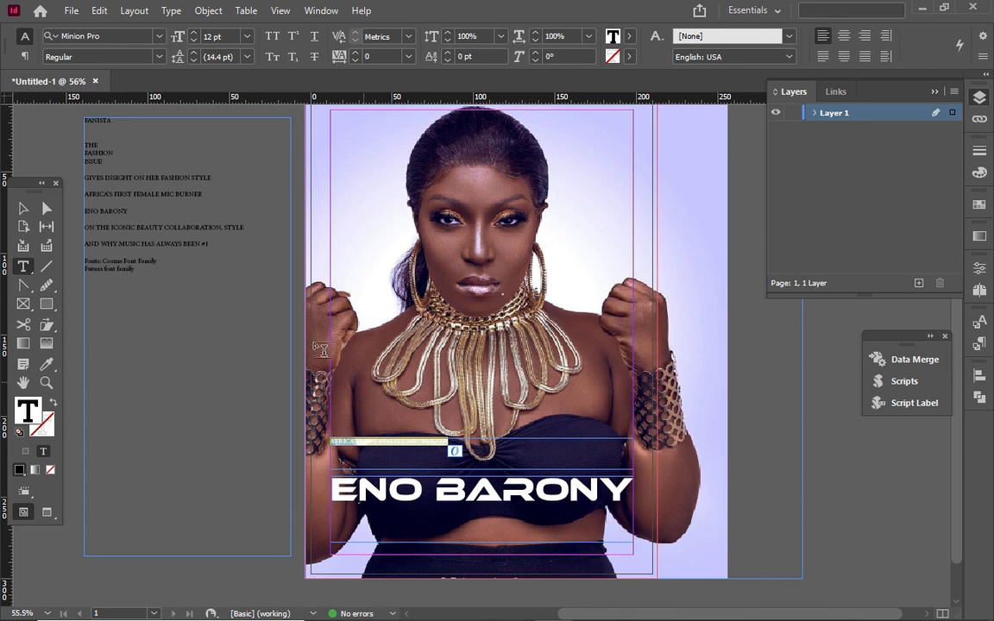
left_click(158, 36)
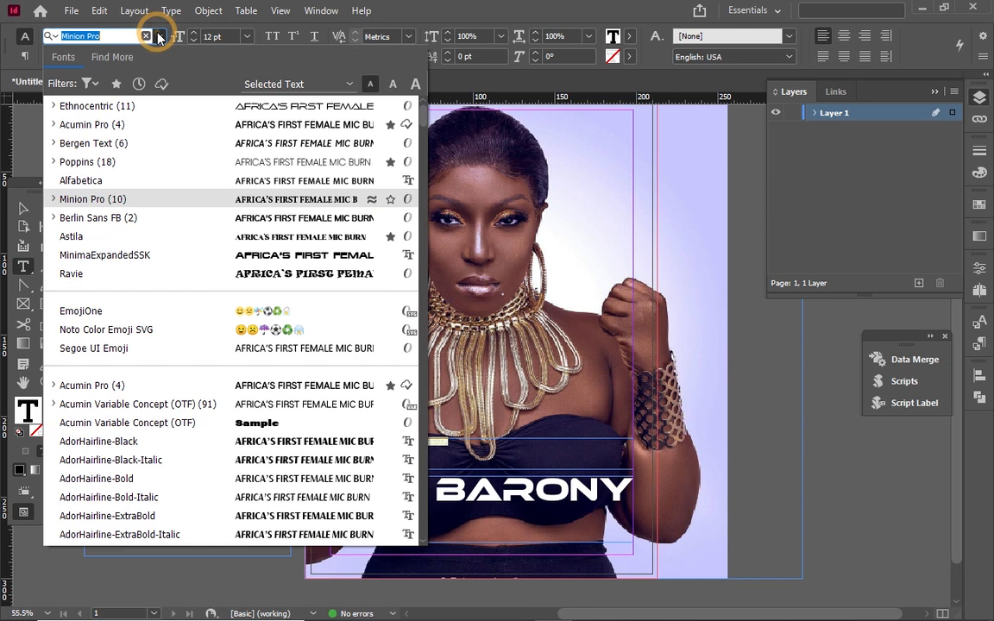
type("FU")
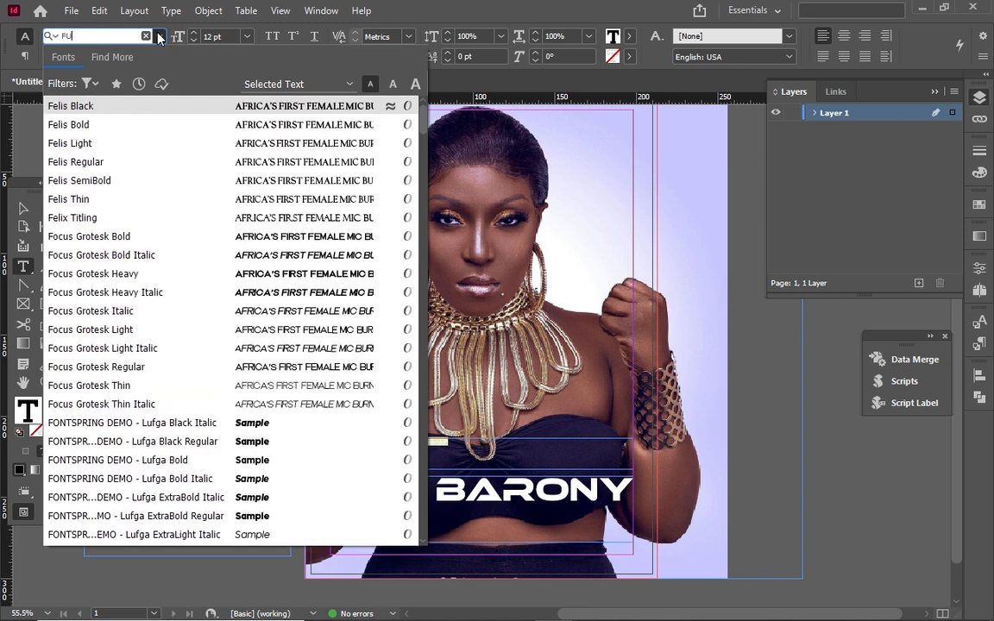
type("TURA")
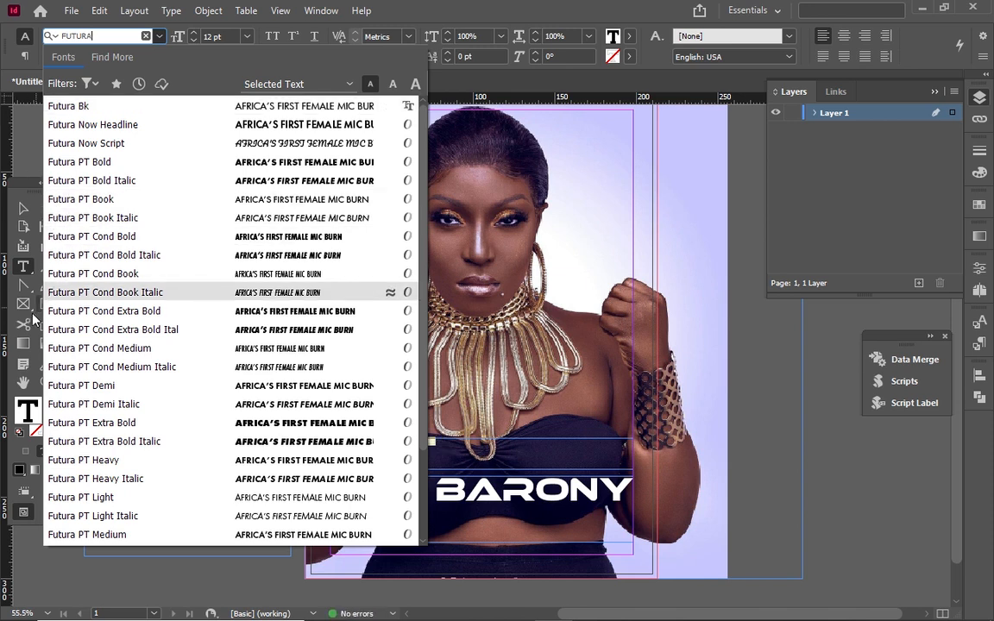
left_click(95, 386)
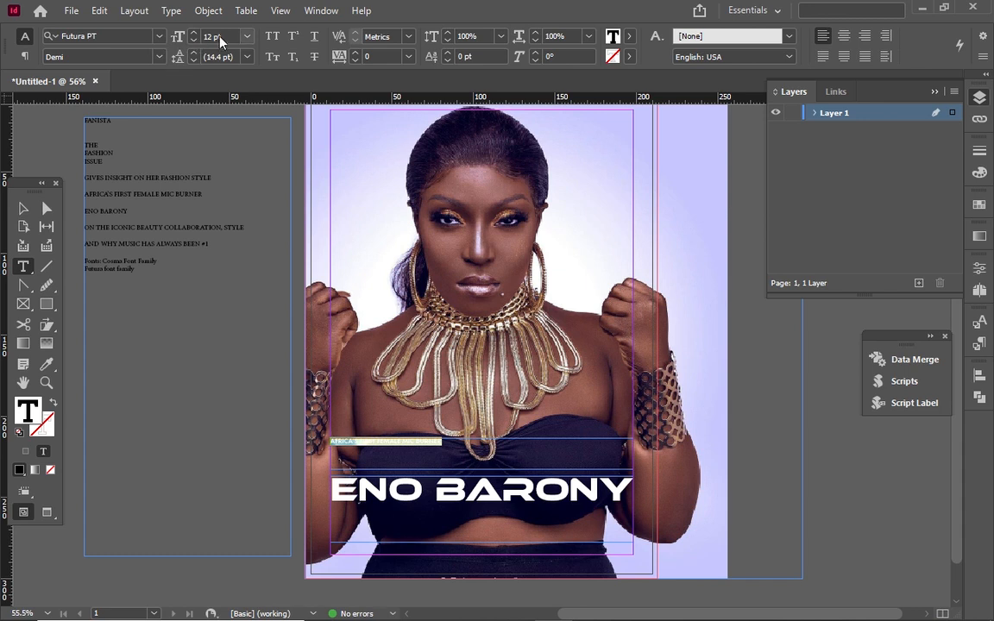
Enlarge the AFRICA'S FIRST FEMALE MIC BURNER text to 30 pt
left_click(195, 39)
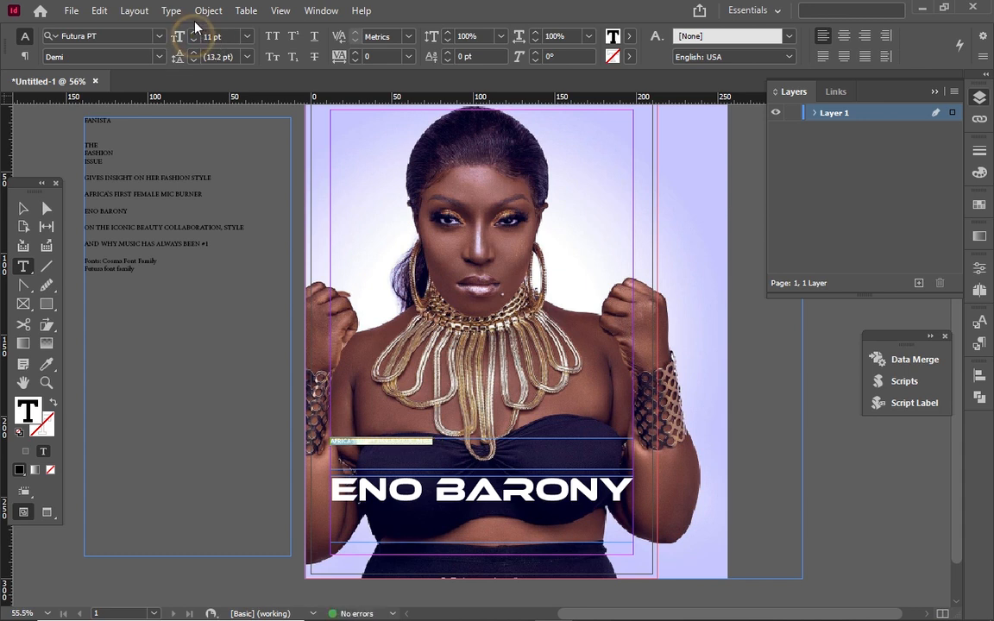
left_click(195, 33)
left_click(195, 34)
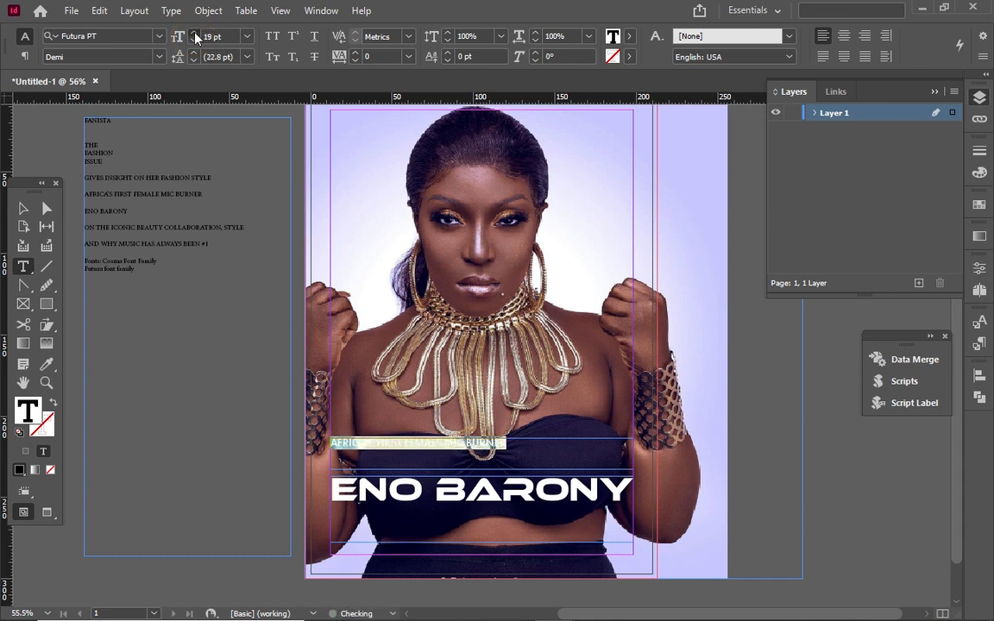
left_click(195, 33)
left_click(195, 34)
left_click(195, 34)
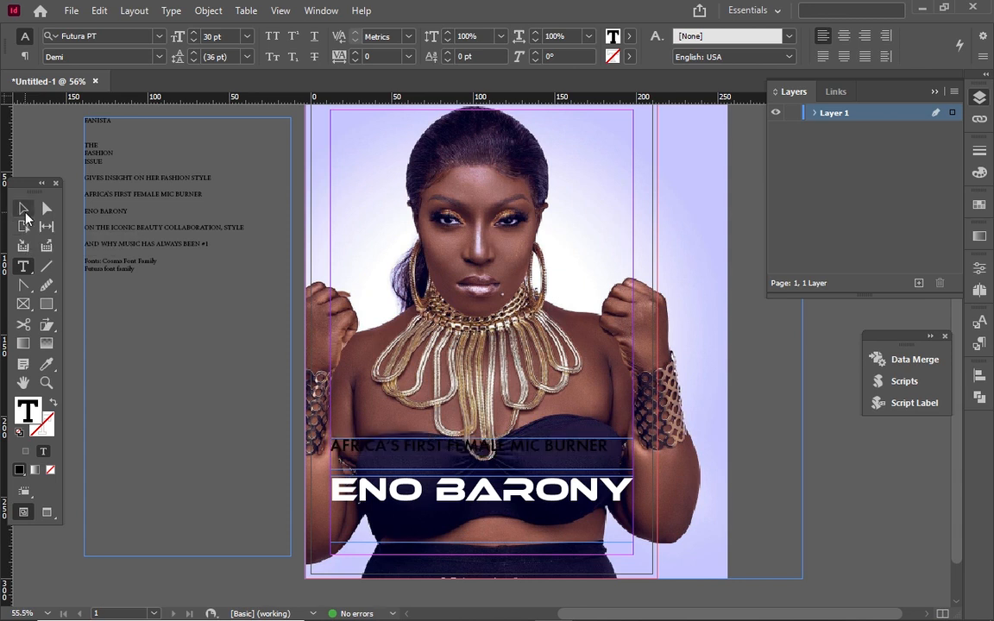
double_click(25, 216)
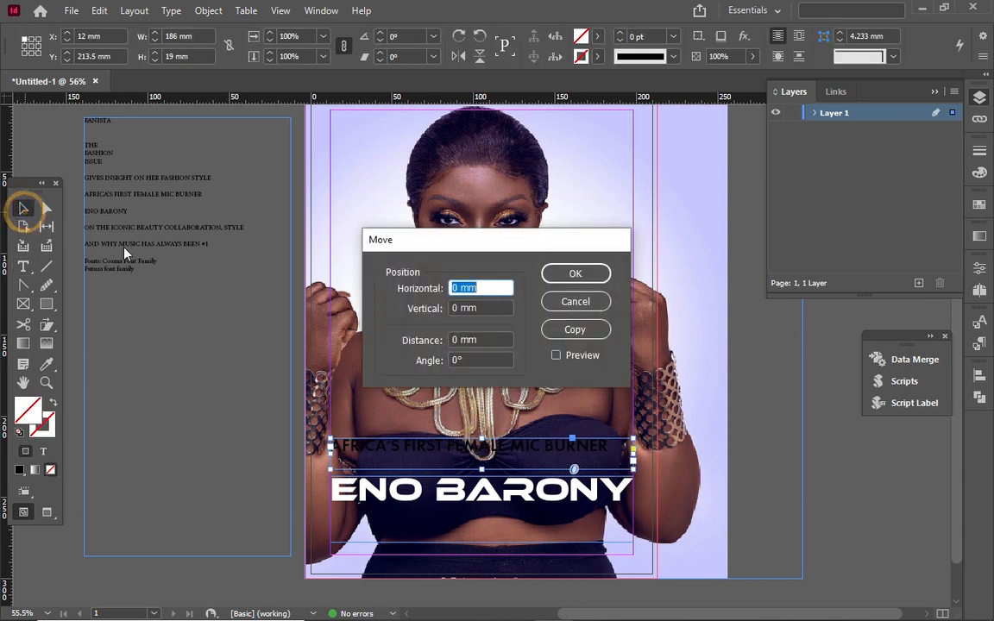
left_click(576, 302)
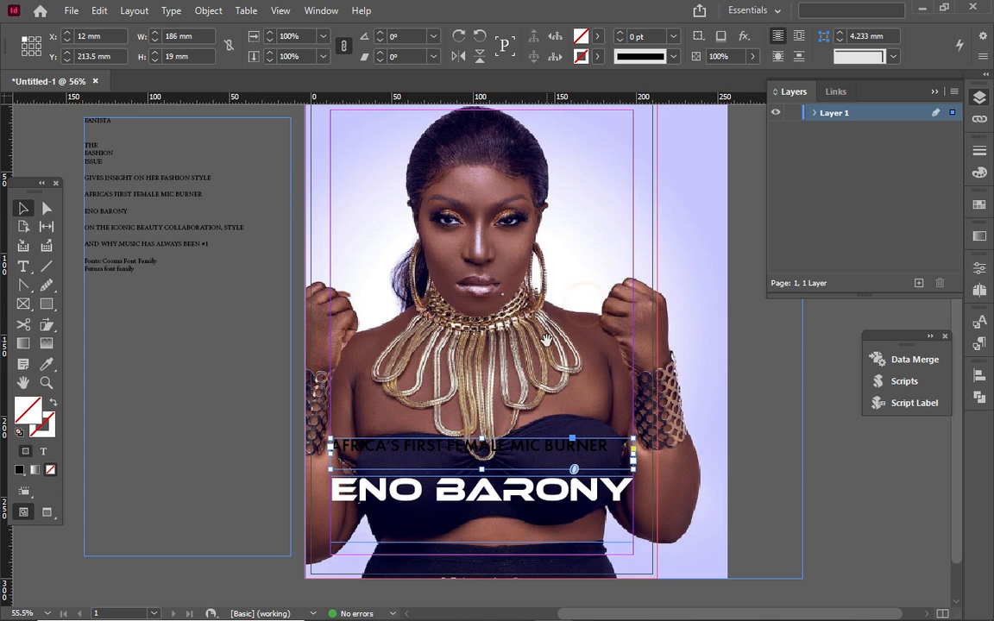
double_click(489, 452)
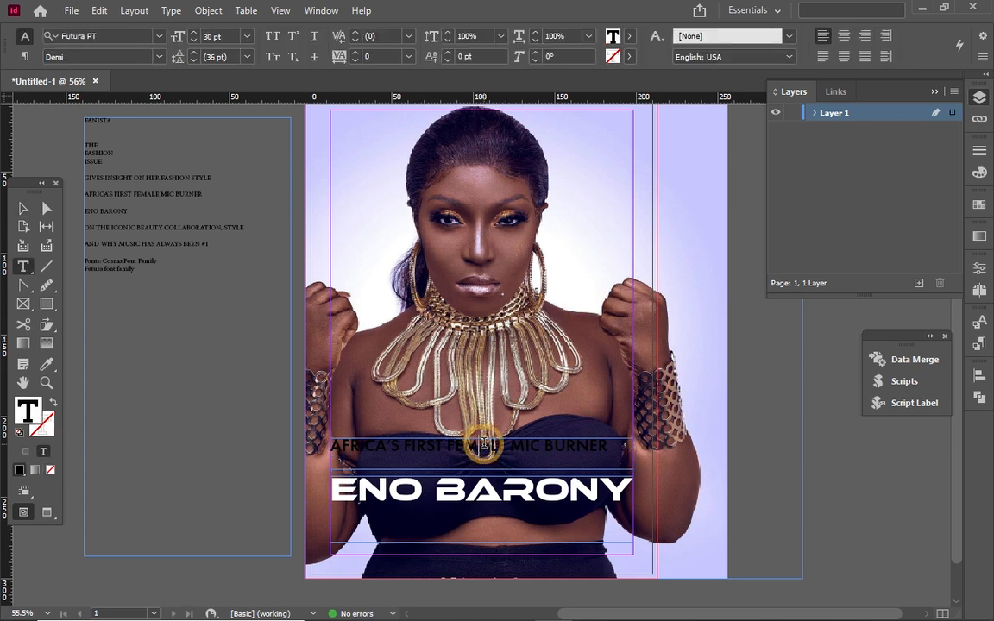
key("ctrl+a")
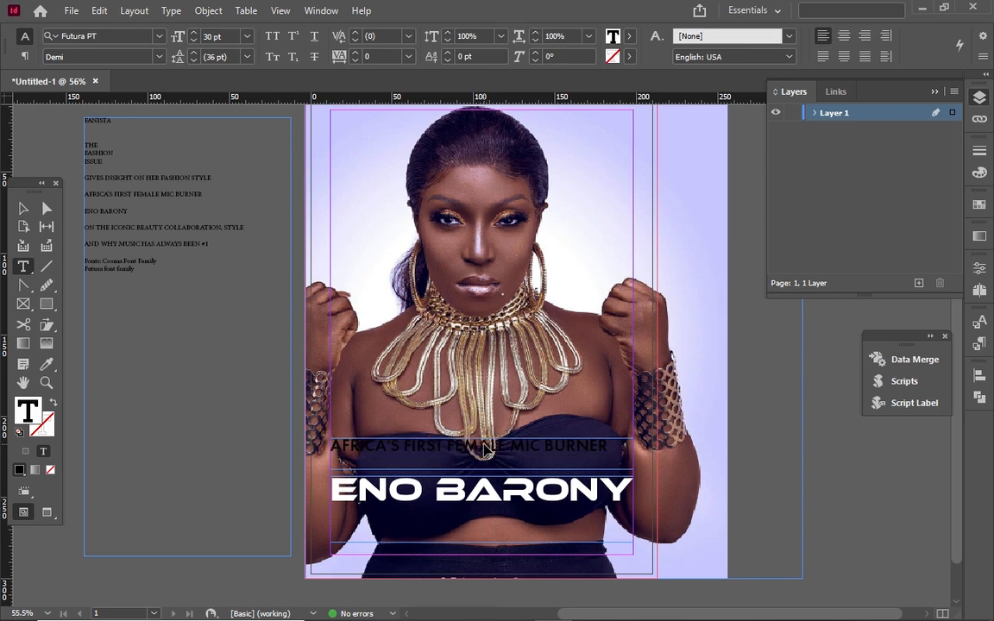
left_click(484, 444, "ctrl")
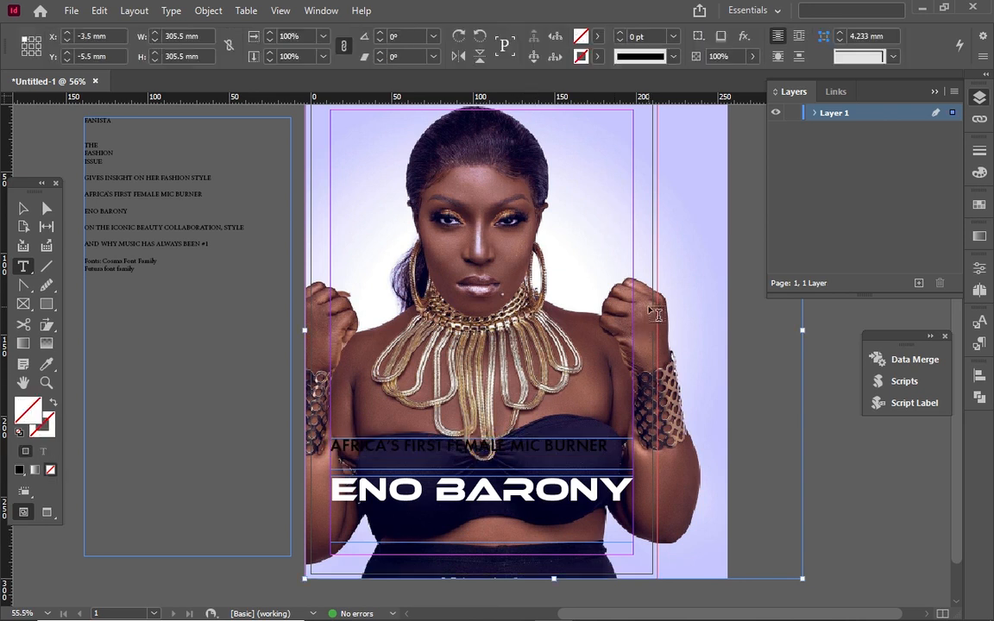
Colour the whole AFRICA'S FIRST FEMALE MIC BURNER line with the Paper swatch
left_click(571, 449)
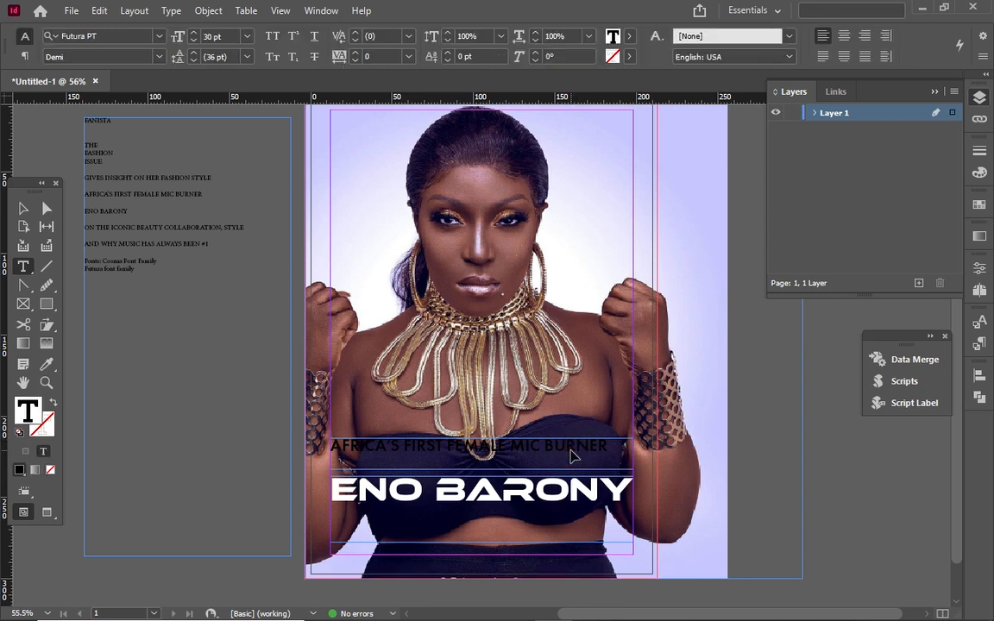
triple_click(570, 448)
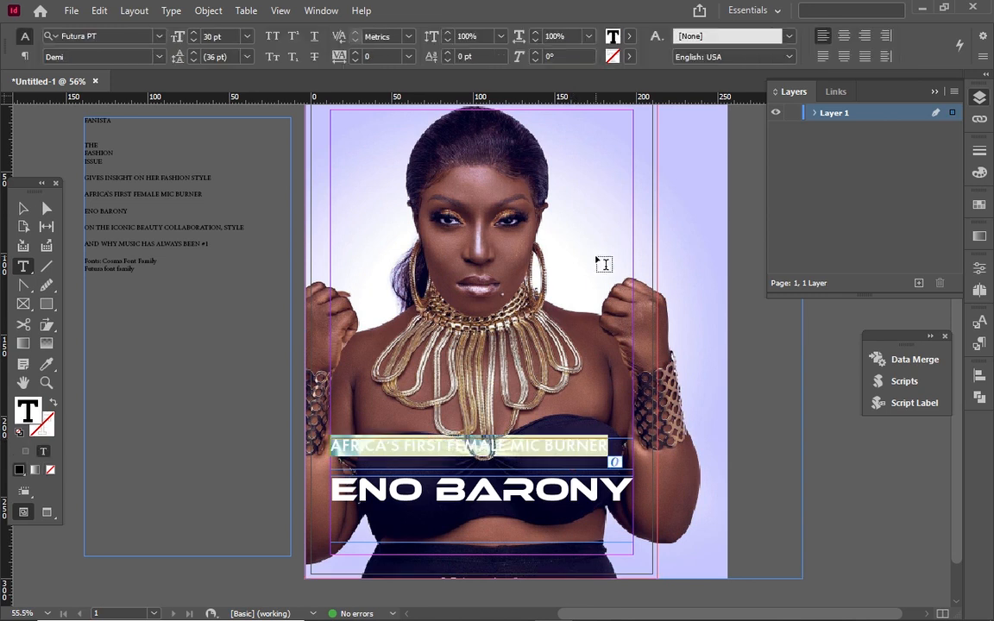
left_click(630, 36)
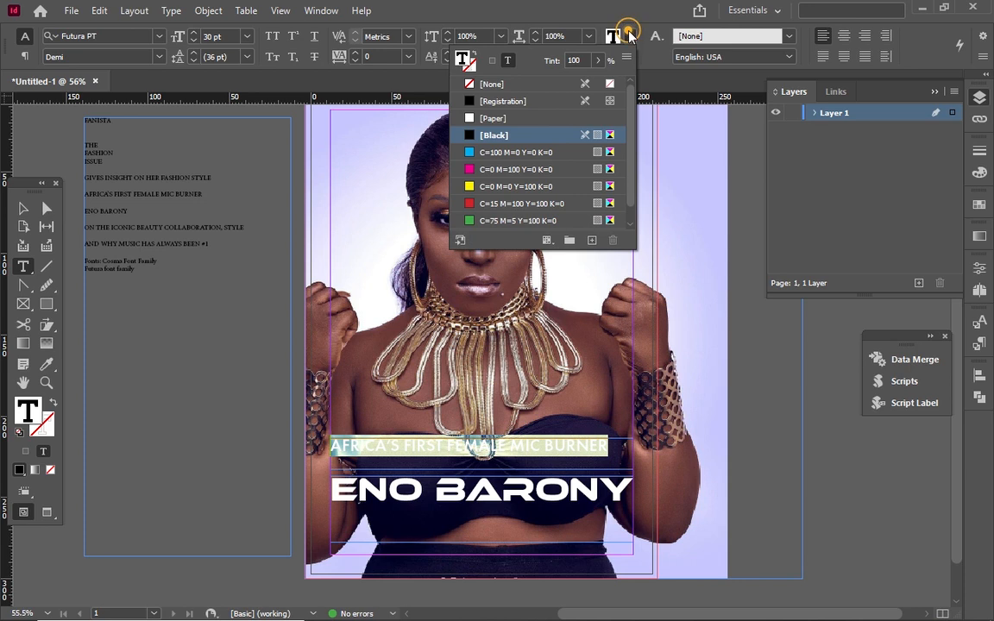
left_click(563, 121)
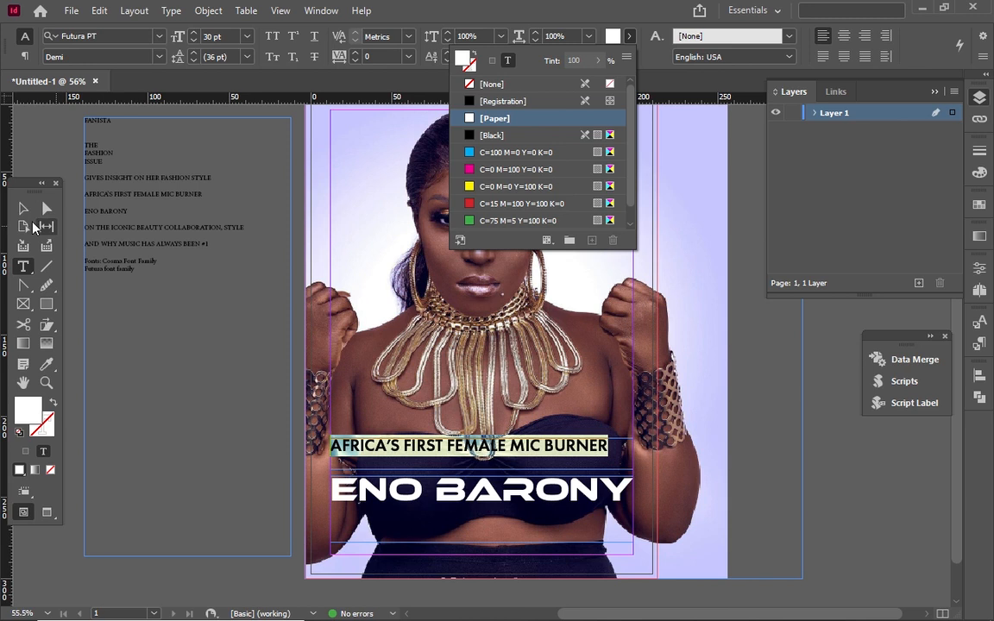
Nudge the AFRICA'S FIRST FEMALE MIC BURNER frame to about X 12.35 mm and Y 225.85 mm, tight above ENO BARONY
left_click(23, 208)
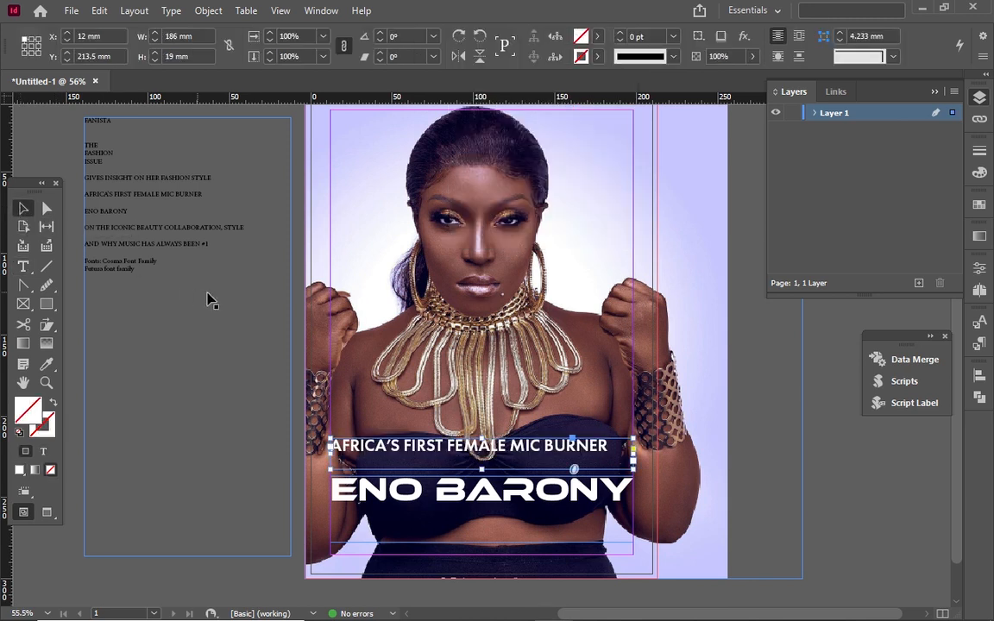
key("Down")
key("Down")
key("Down")
key("Down")
key("Down")
key("Down")
key("Down")
key("Down")
key("Down")
key("Down")
key("Down")
key("Down")
key("Down")
key("Down")
key("Down")
key("Down")
key("Down")
key("Down")
key("Down")
key("Down")
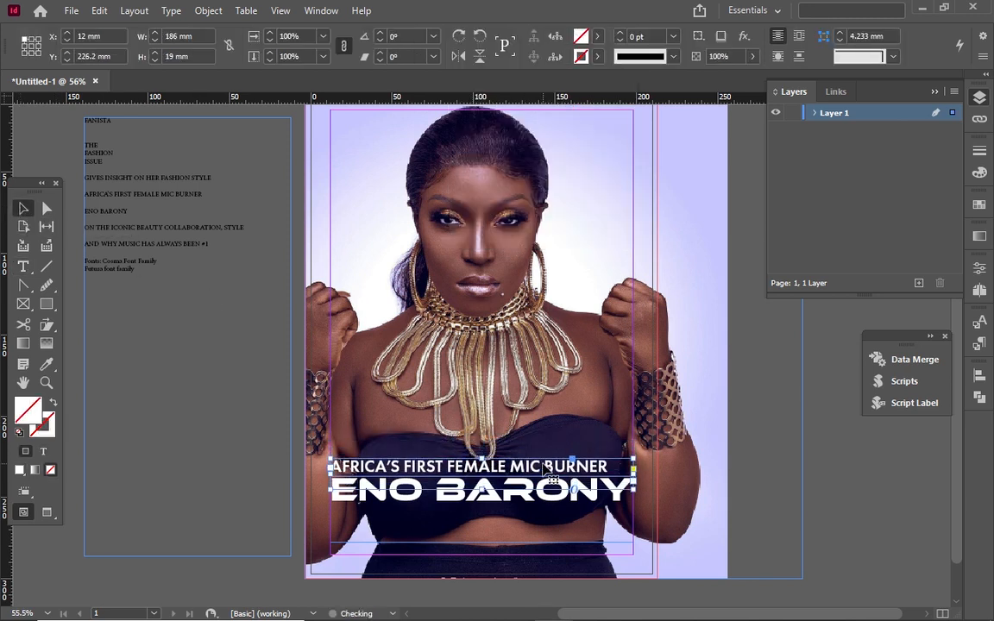
key("Right")
key("Right")
key("Up")
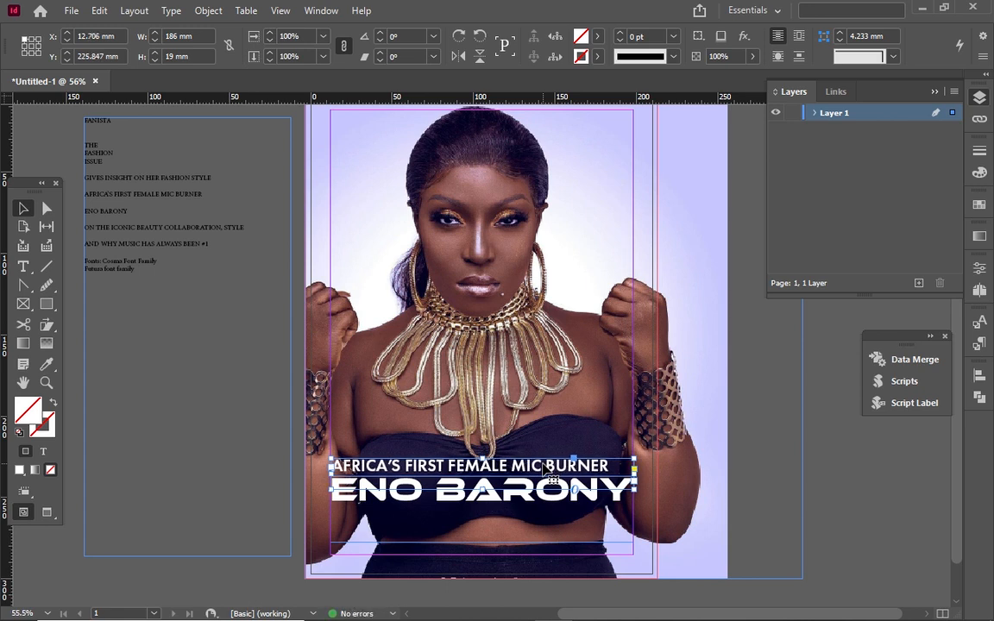
key("Left")
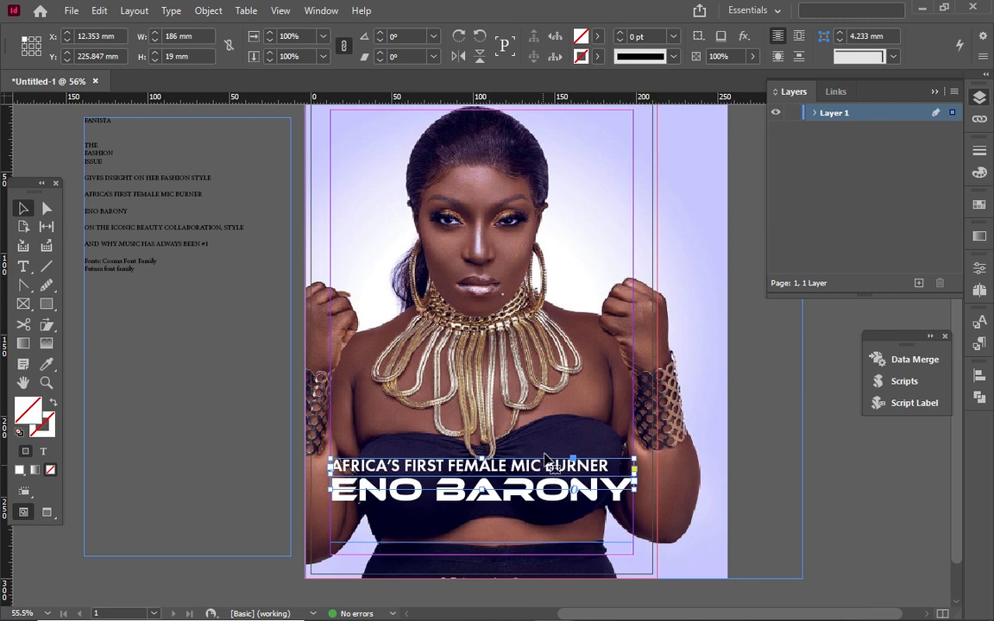
Centre the AFRICA'S FIRST FEMALE MIC BURNER text within its frame
double_click(546, 471)
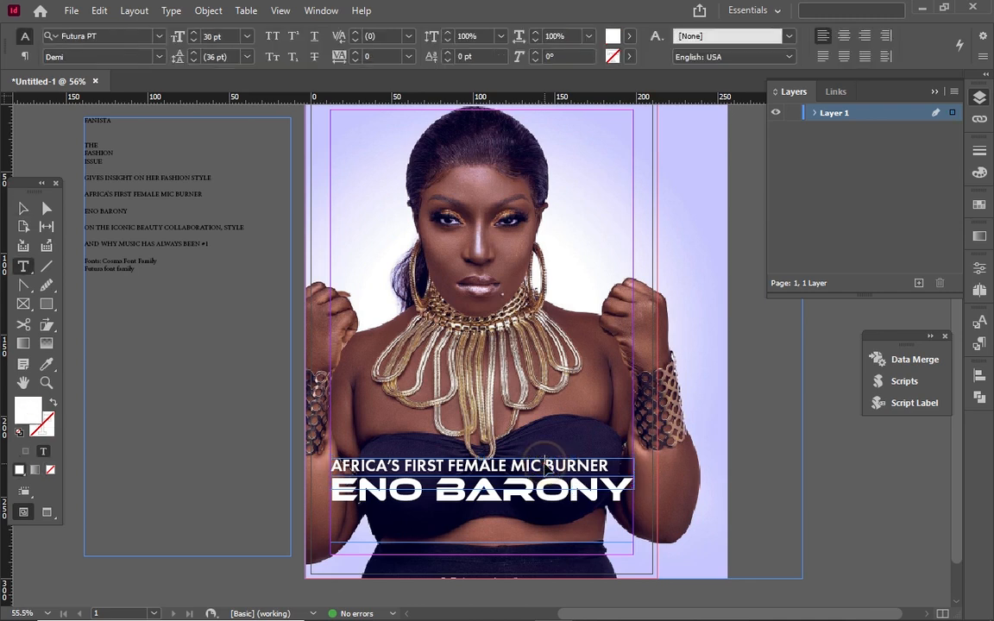
triple_click(545, 468)
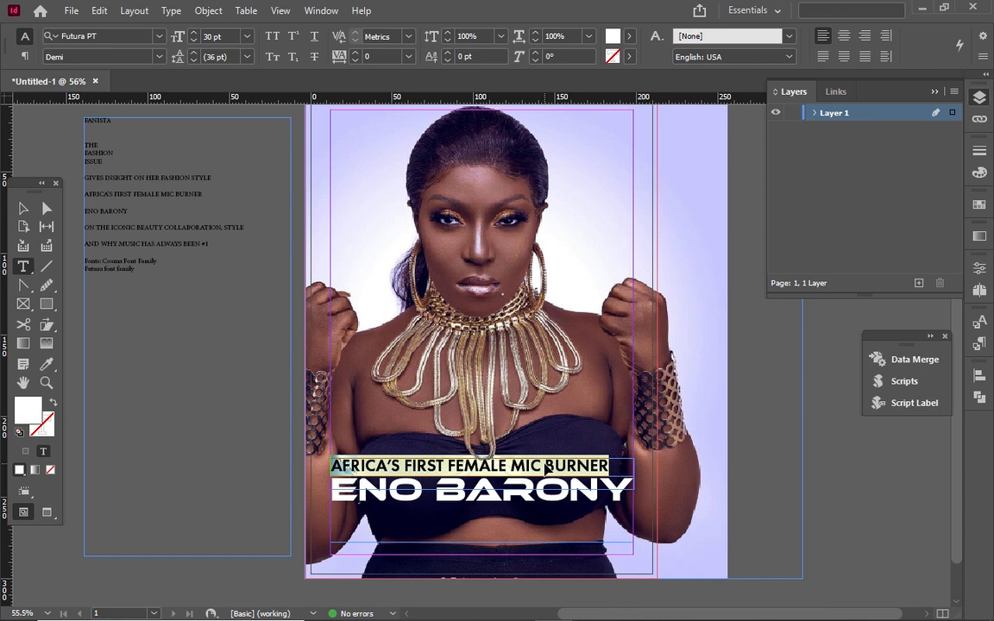
key("ctrl+shift+c")
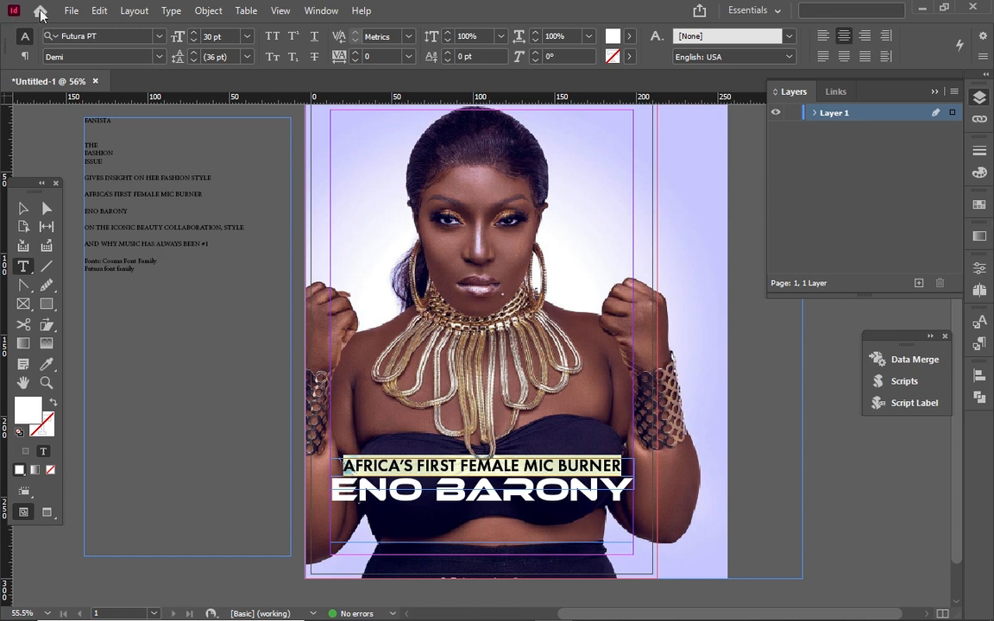
Try the Medium font style on the AFRICA'S FIRST FEMALE MIC BURNER line, restore Demi and leave text editing
left_click(158, 57)
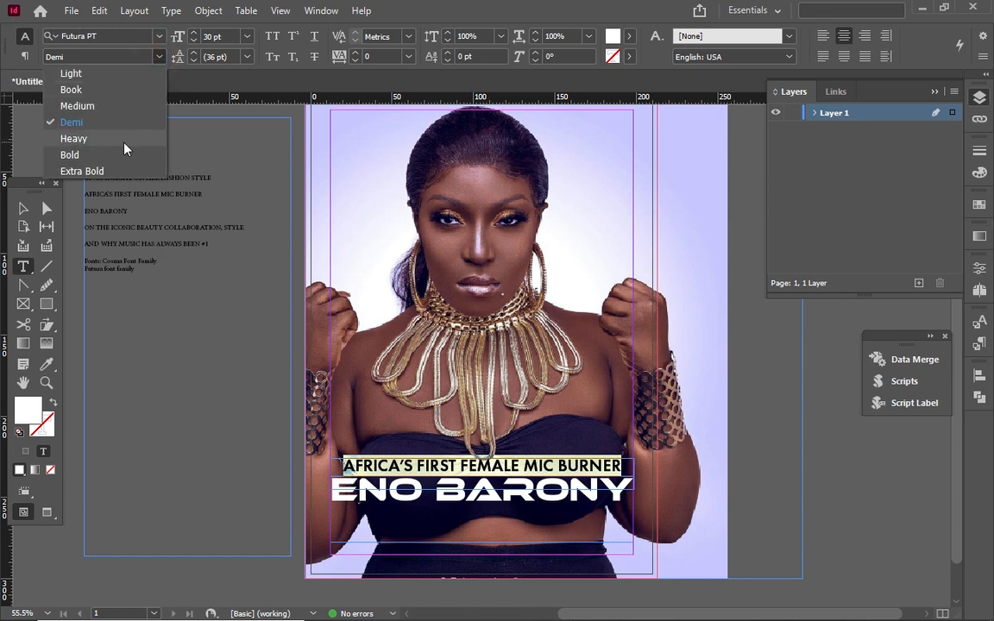
left_click(120, 106)
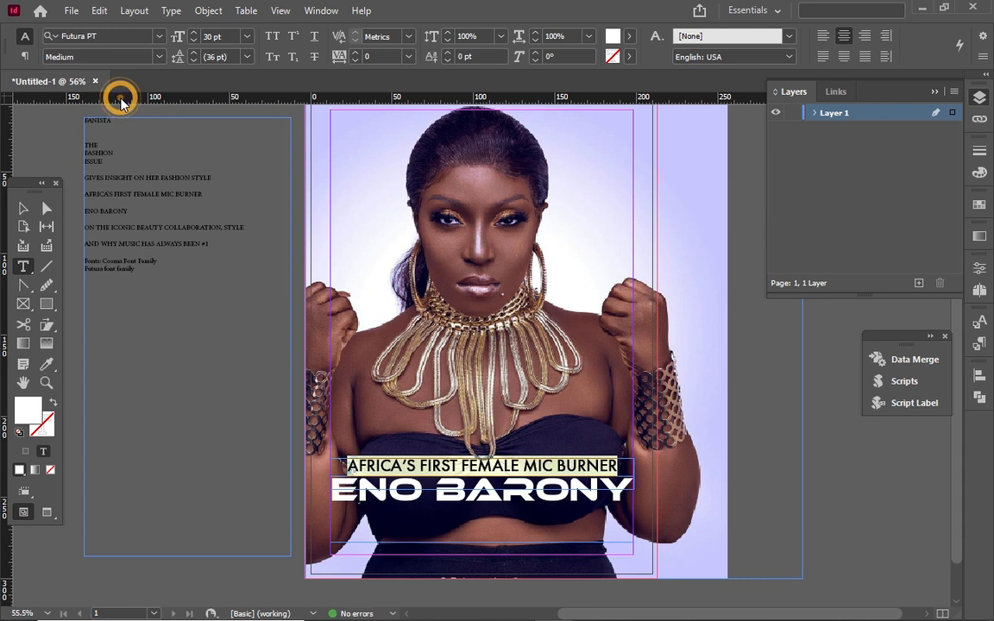
left_click(156, 57)
left_click(157, 56)
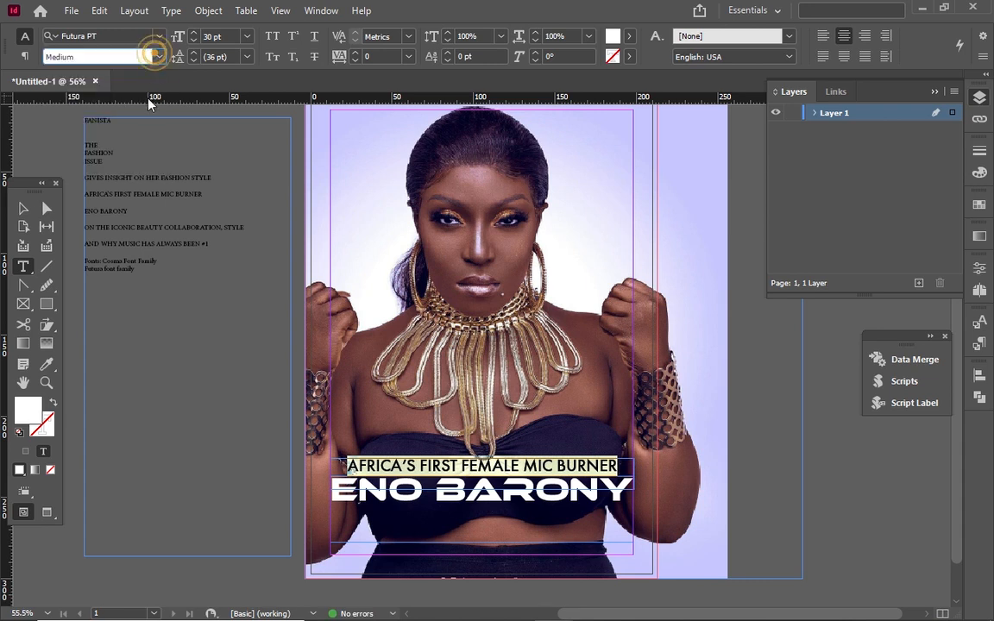
left_click(160, 58)
left_click(161, 58)
left_click(160, 58)
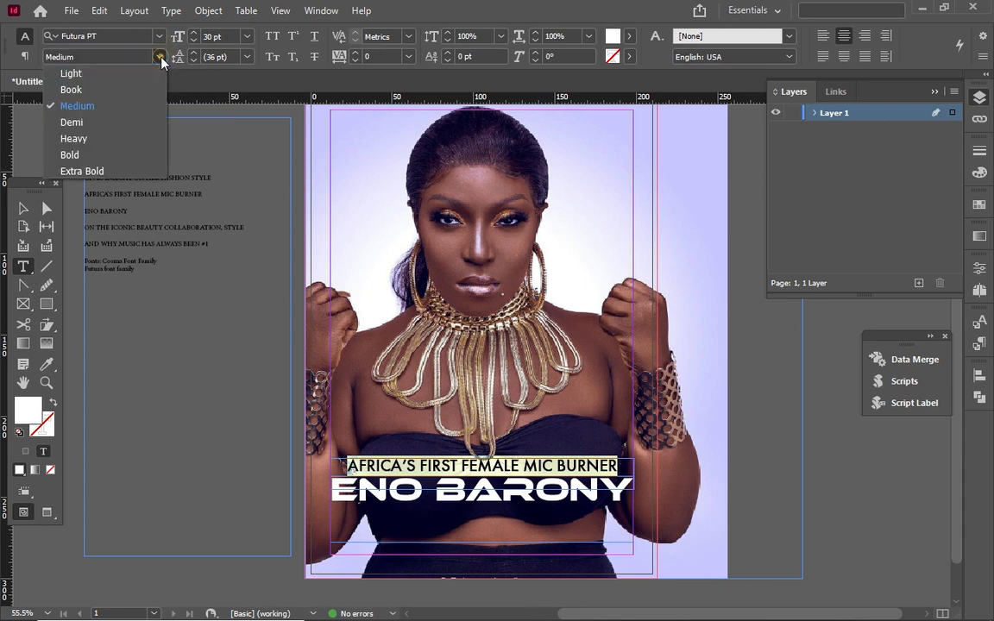
left_click(126, 124)
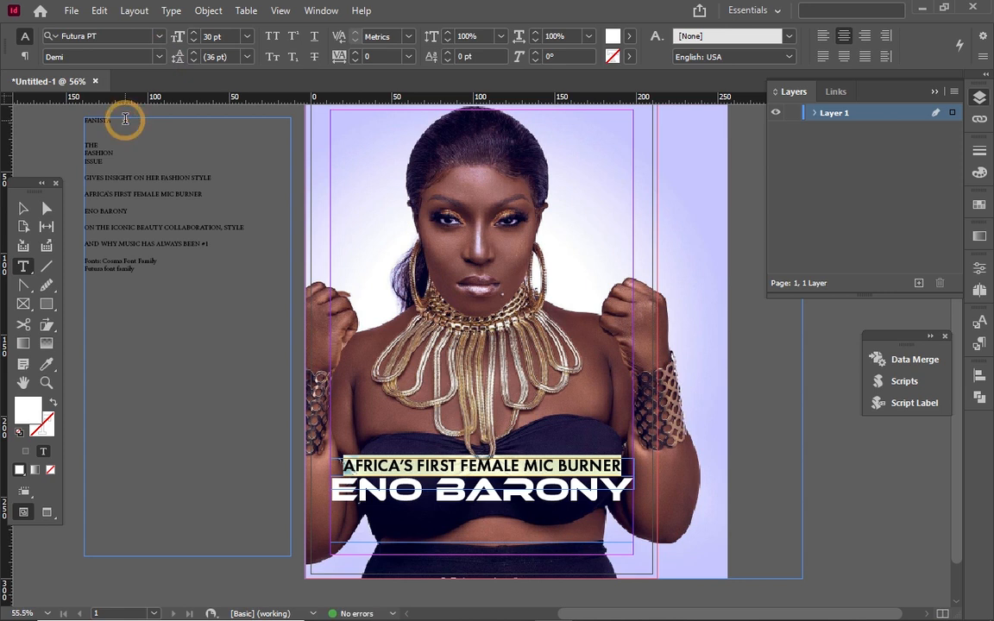
left_click(23, 208)
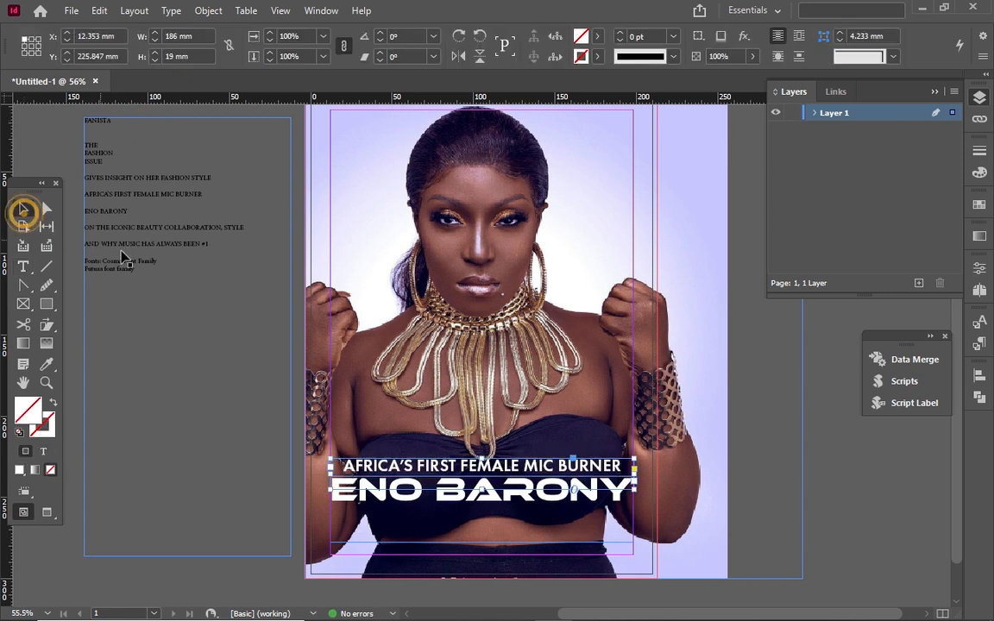
Copy the line ON THE ICONIC BEAUTY COLLABORATION, STYLE from the imported text frame beside the page
left_click(209, 237)
double_click(206, 228)
left_click(206, 228)
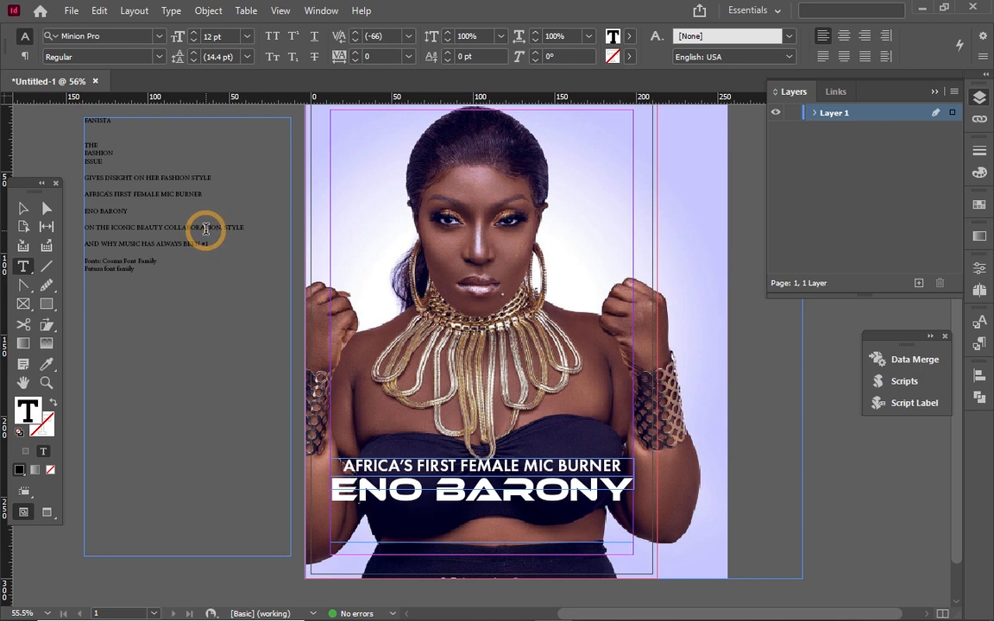
left_click_drag(245, 225, 92, 228)
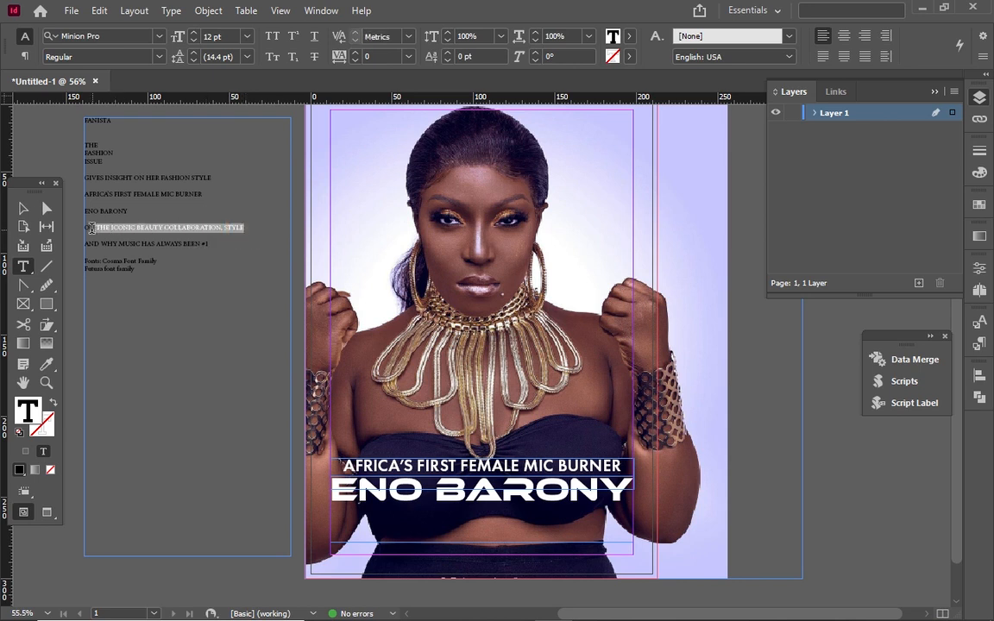
left_click(94, 231)
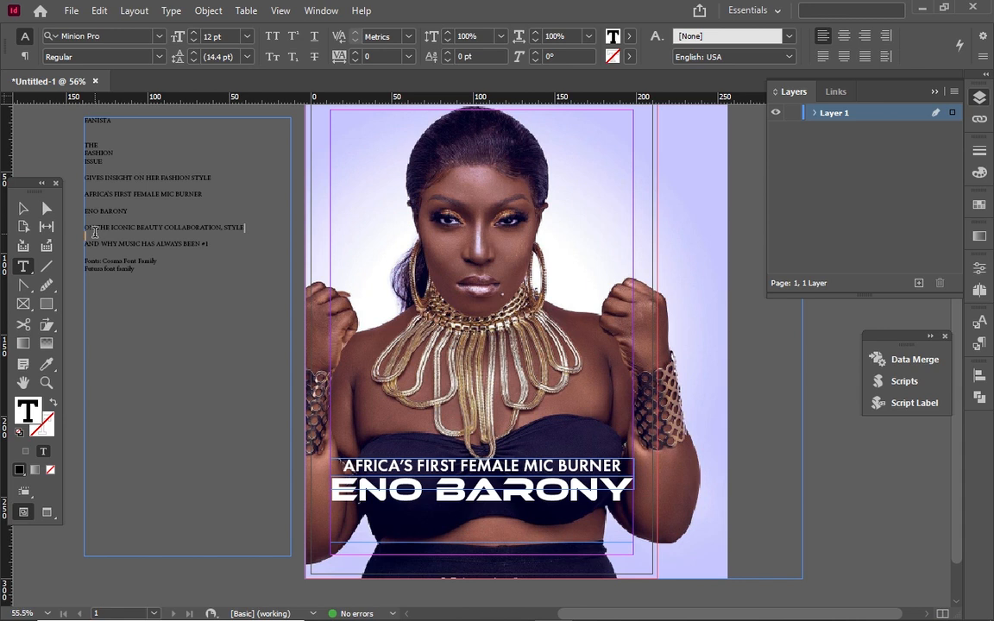
double_click(92, 244)
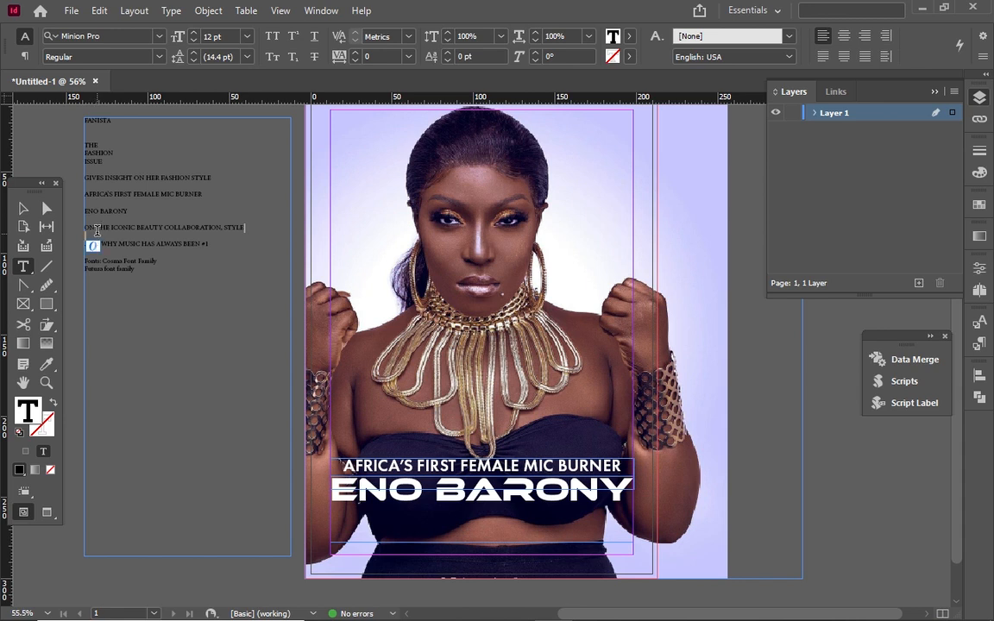
left_click(138, 269)
left_click_drag(248, 228, 81, 228)
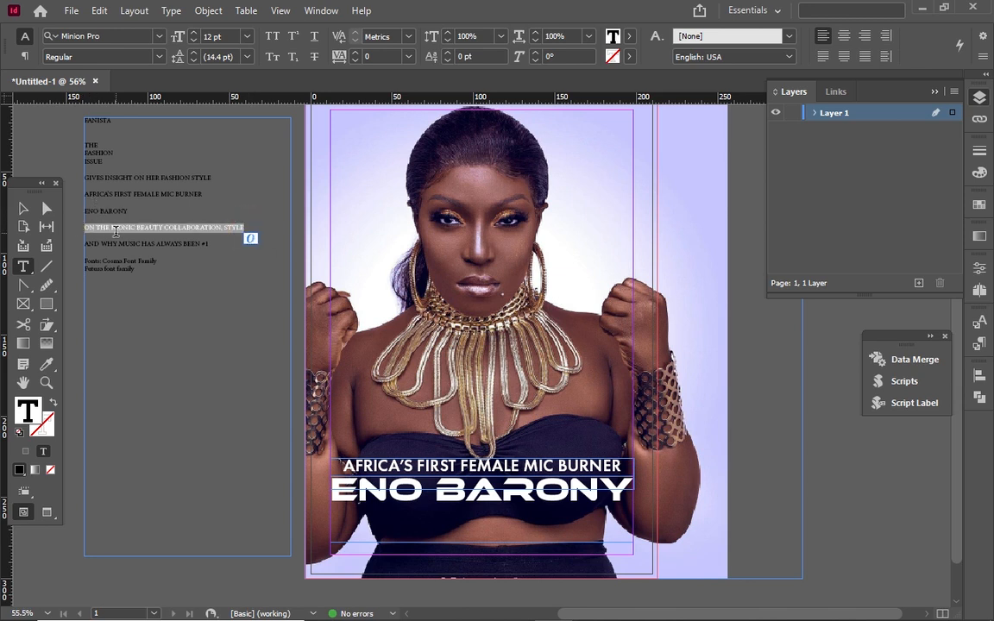
right_click(117, 229)
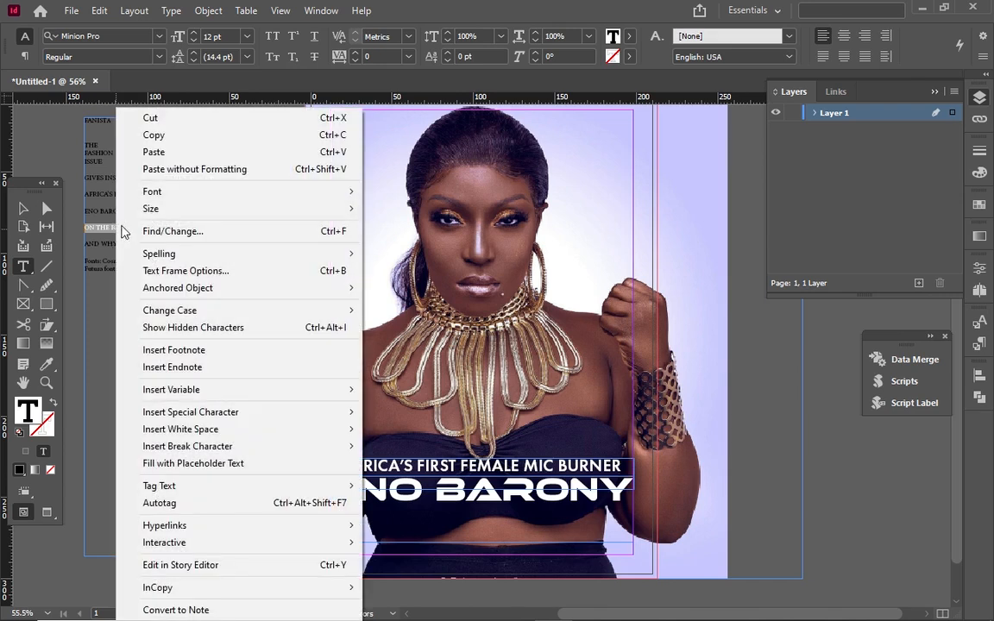
left_click(173, 139)
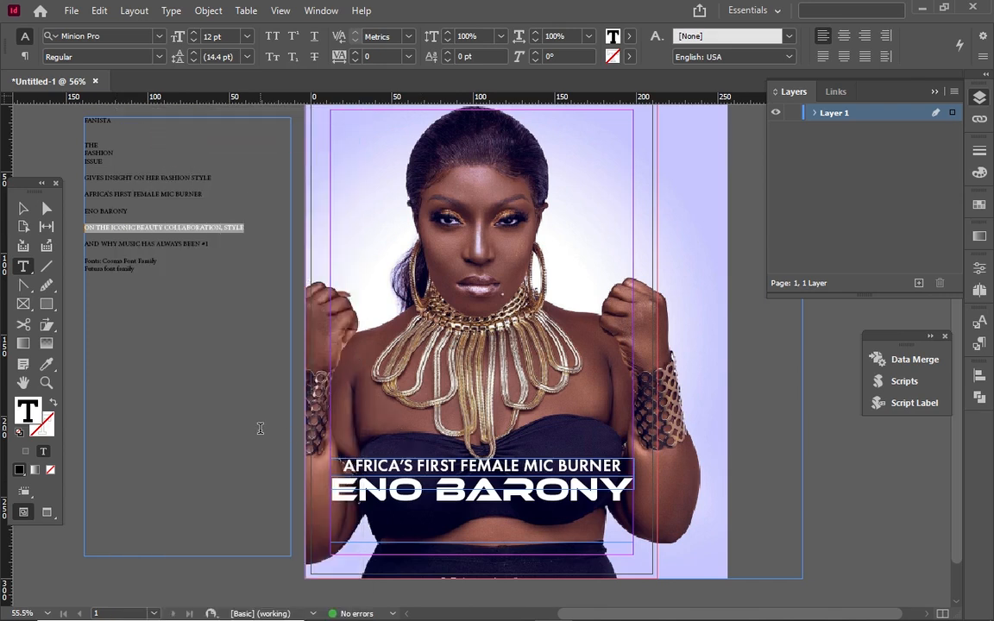
Duplicate the AFRICA'S FIRST FEMALE MIC BURNER frame straight down to about Y 252 mm, just below ENO BARONY
left_click(21, 212)
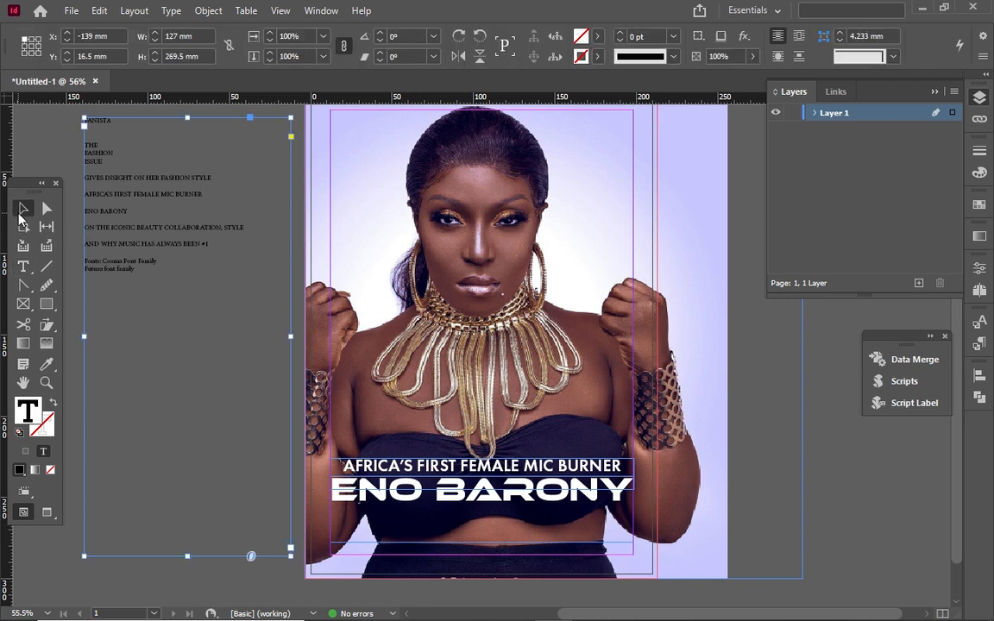
left_click(413, 471)
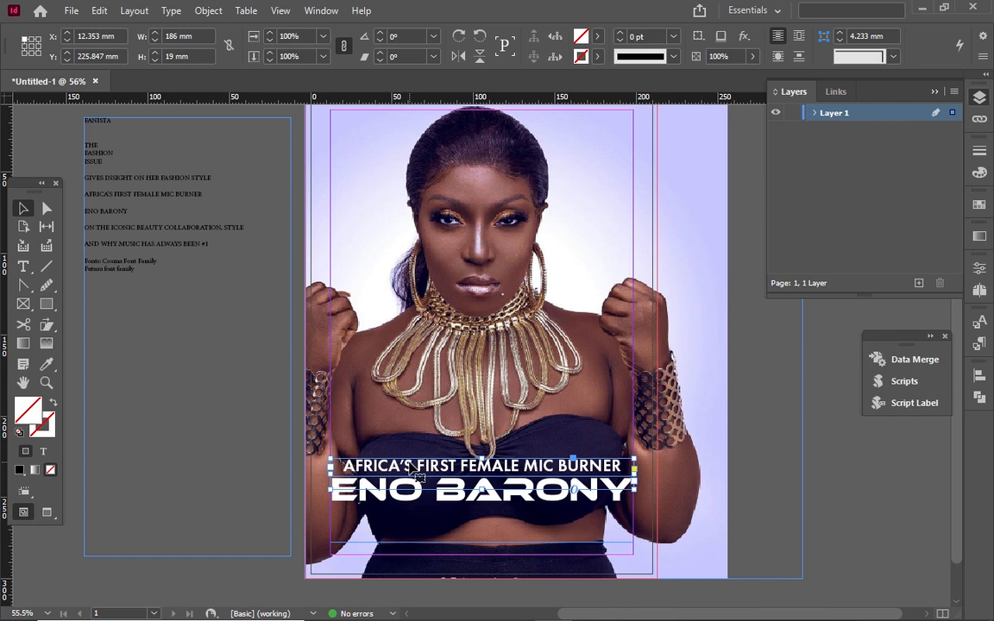
key("ctrl+z")
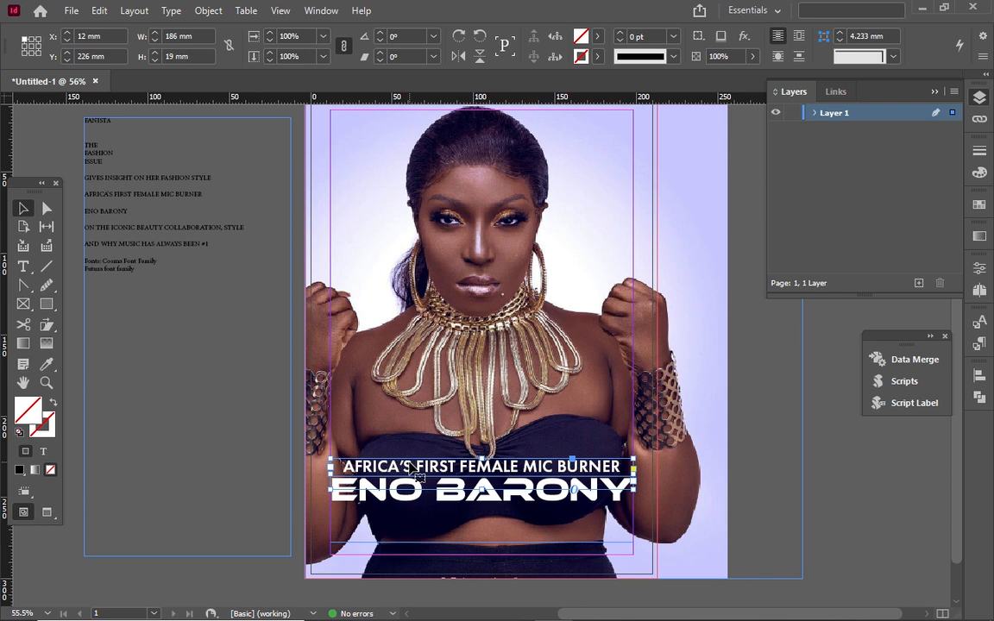
key("ctrl+shift+z")
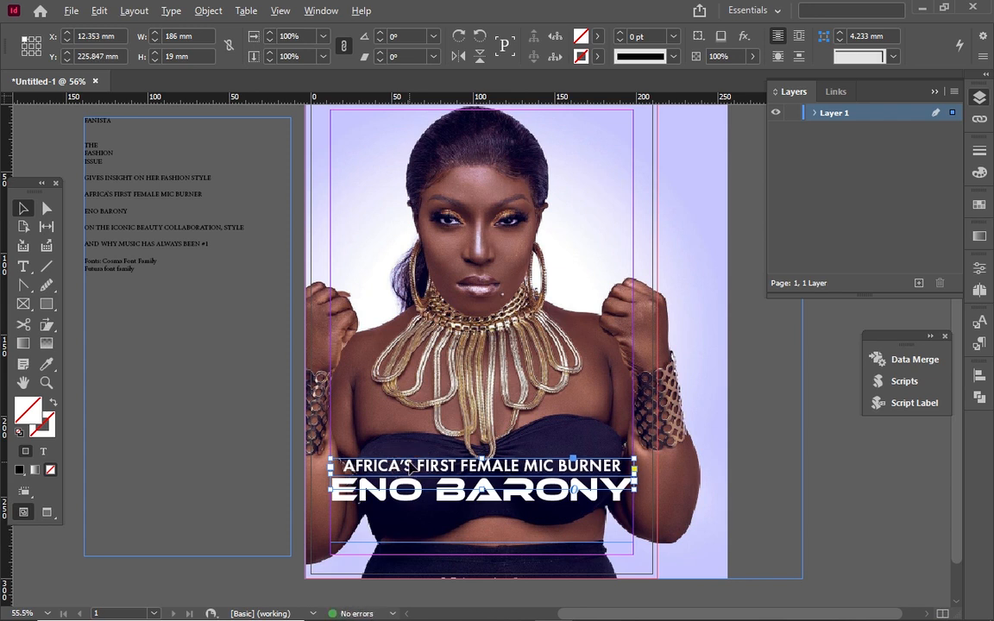
left_click_drag(411, 469, 412, 511)
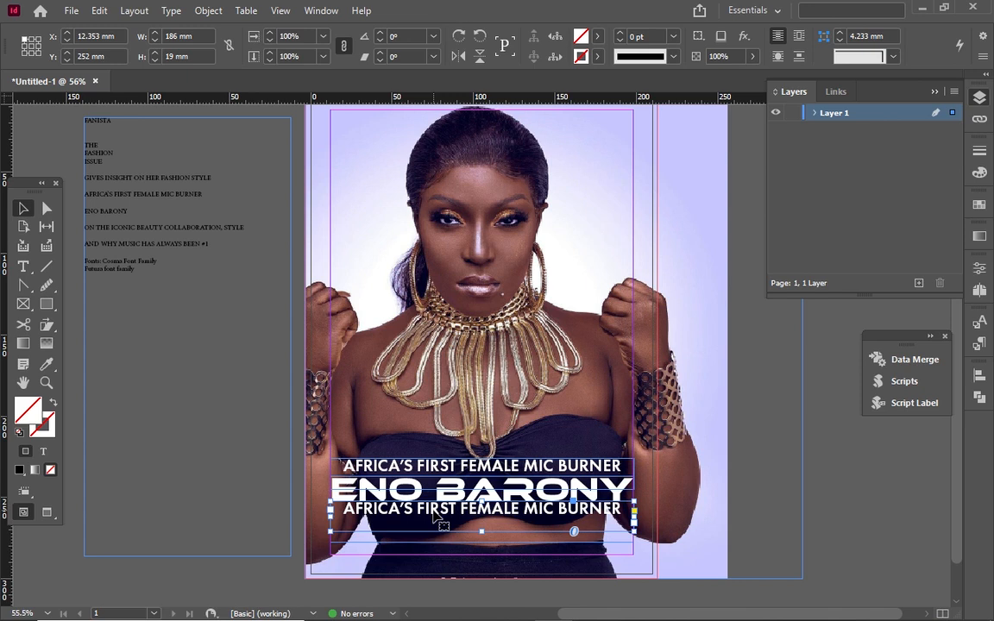
Replace the text in the duplicated frame with the copied line ON THE ICONIC BEAUTY COLLABORATION, STYLE
double_click(436, 513)
triple_click(434, 510)
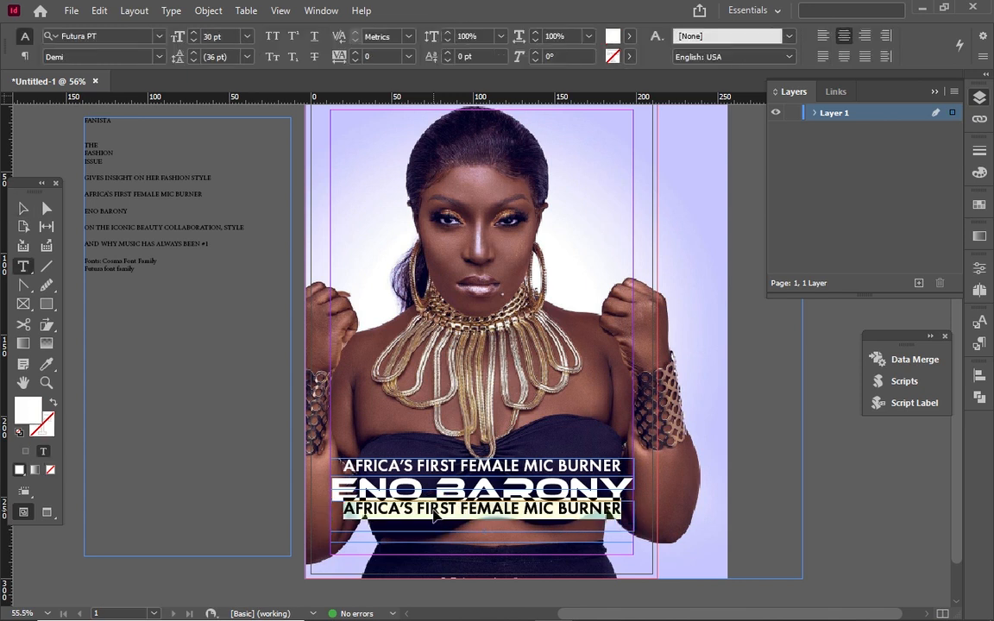
key("BackSpace")
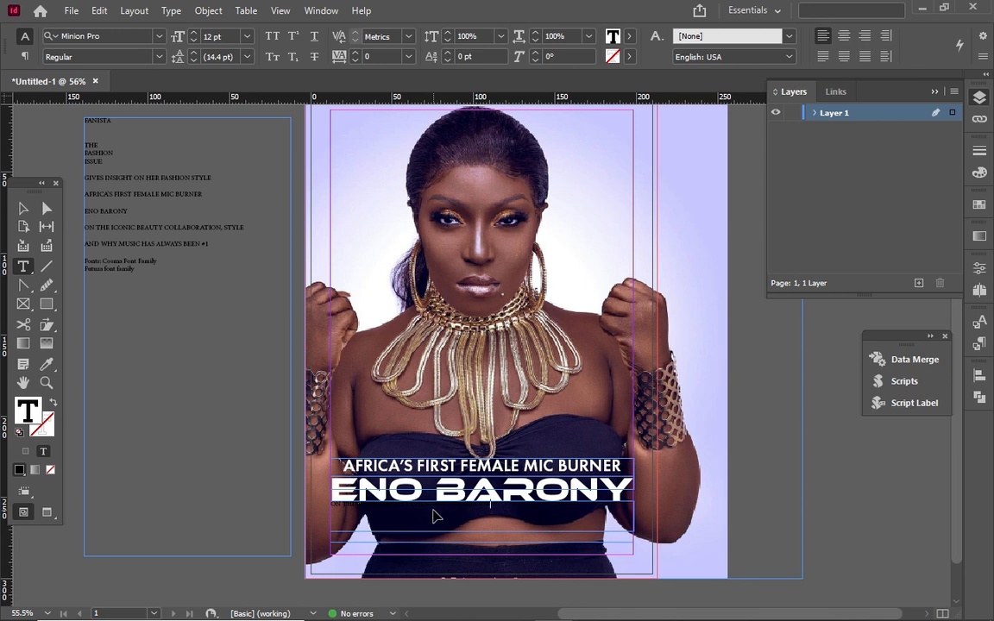
Set the whole ON THE ICONIC BEAUTY COLLABORATION, STYLE line in Futura PT with the Demi style
key("ctrl+a")
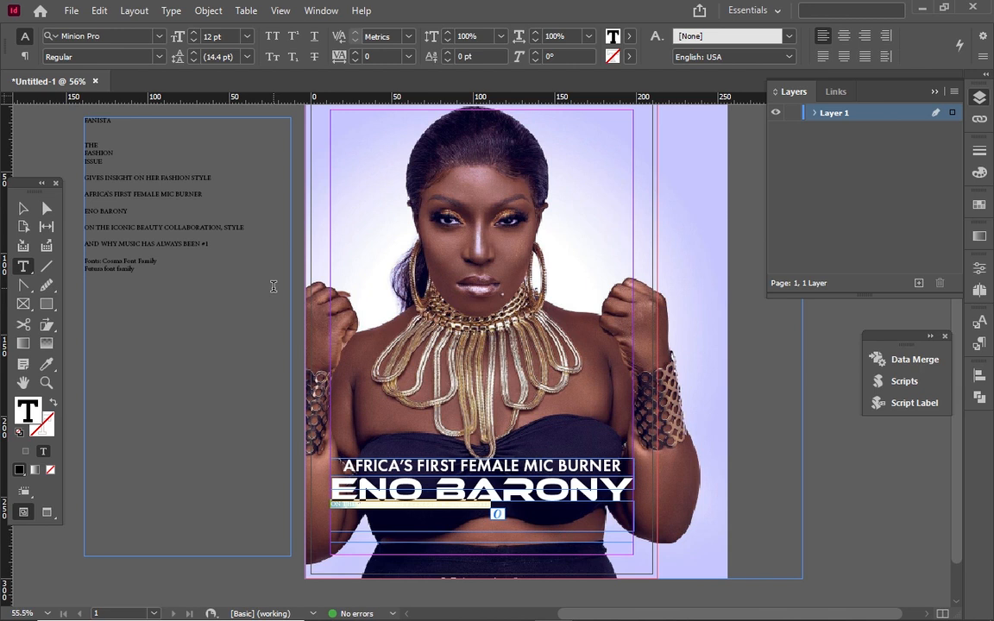
left_click(158, 36)
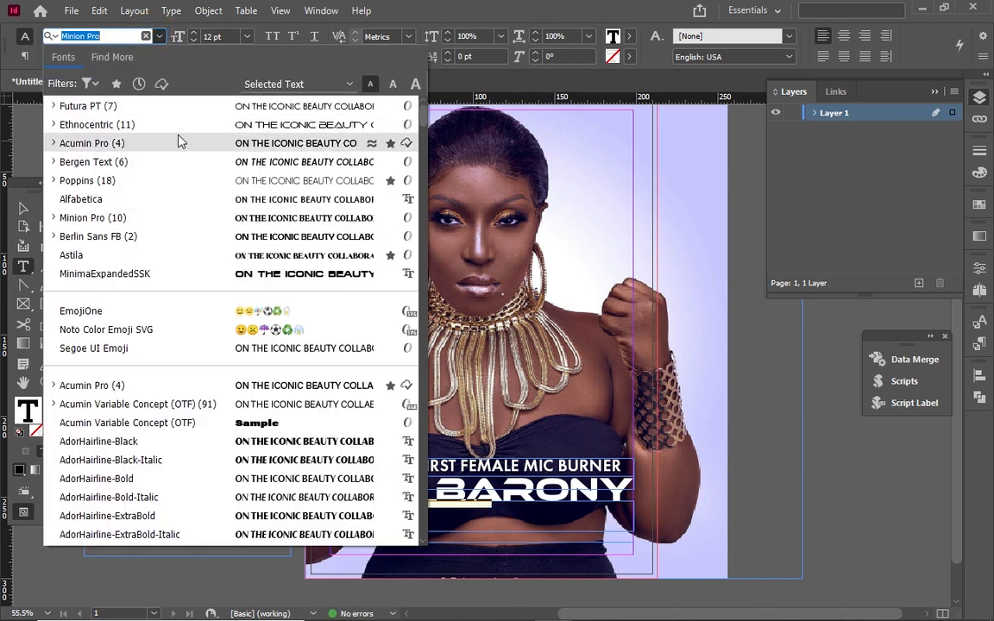
left_click(158, 105)
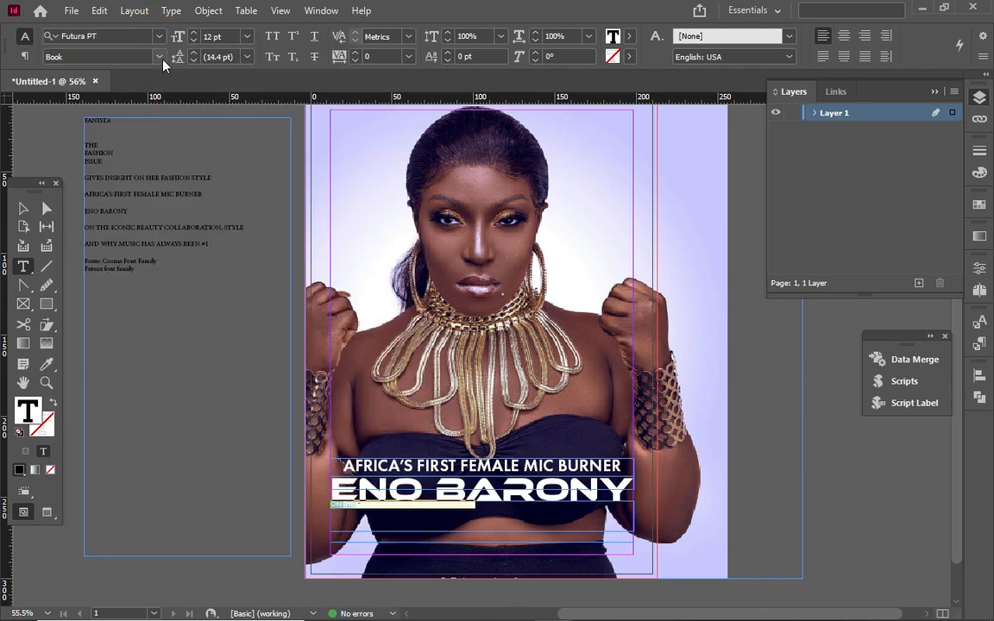
left_click(160, 58)
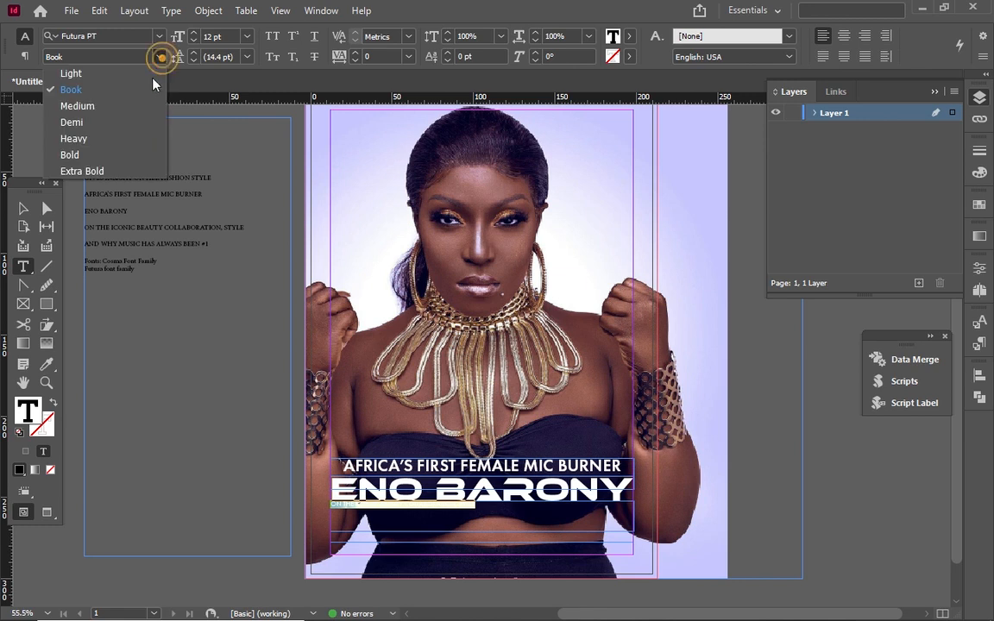
left_click(131, 123)
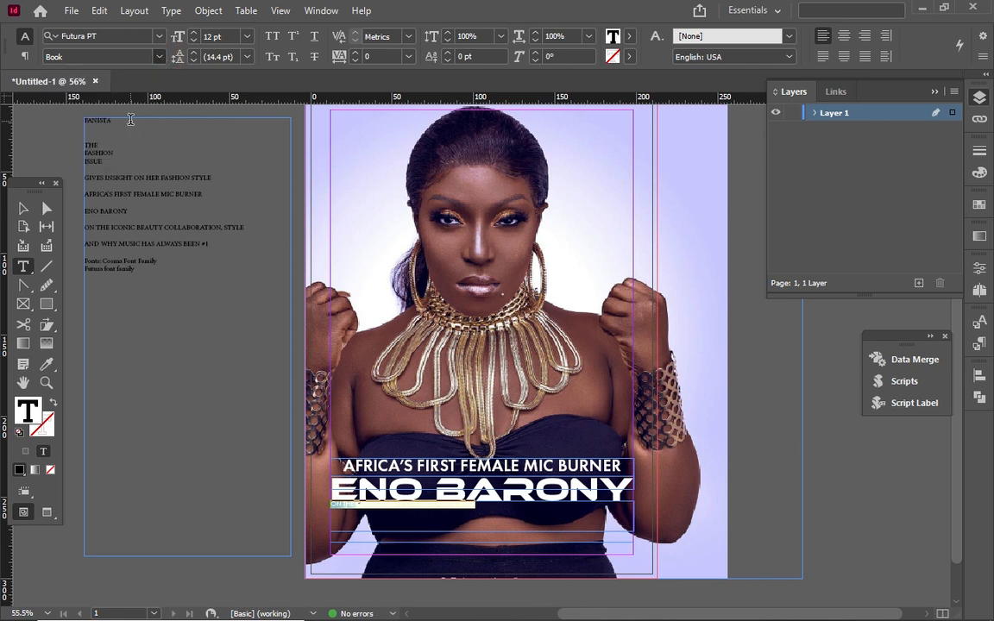
Set the font size of the ON THE ICONIC BEAUTY COLLABORATION, STYLE line to 19 pt and leave text editing
left_click(195, 38)
left_click(195, 37)
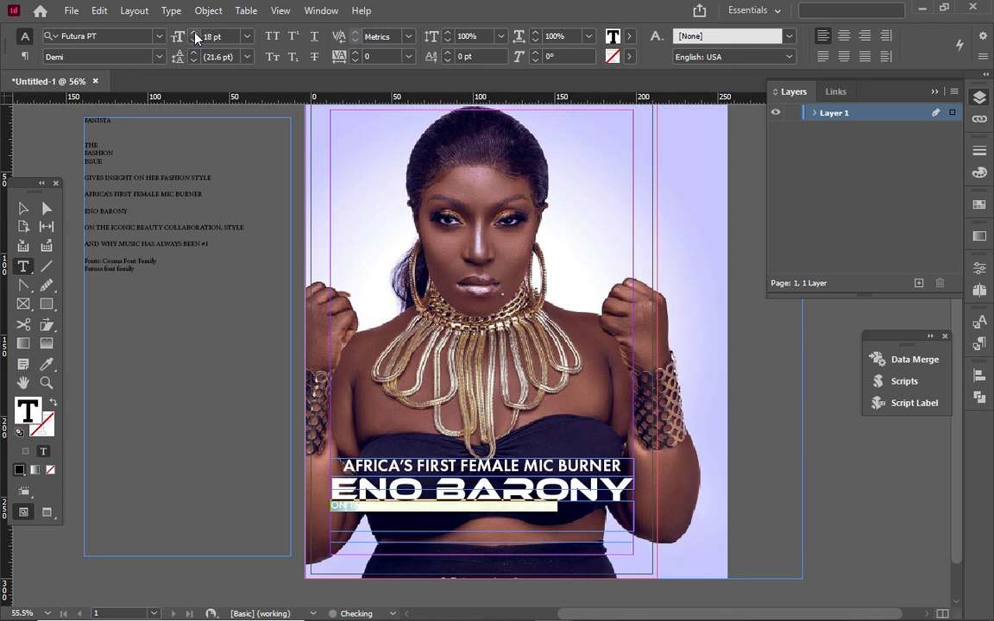
left_click(195, 38)
left_click(195, 37)
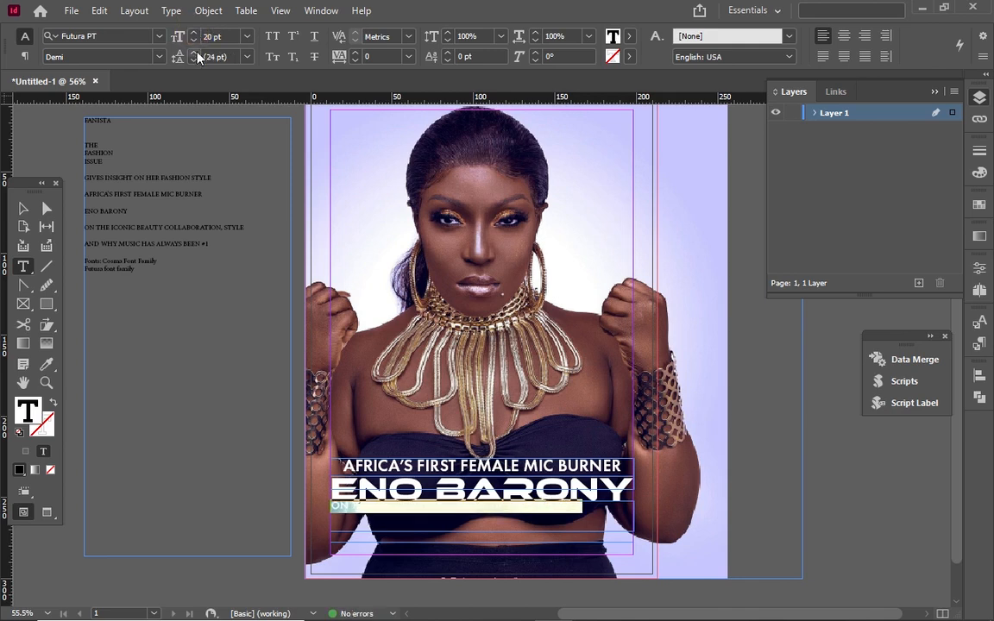
left_click(193, 42)
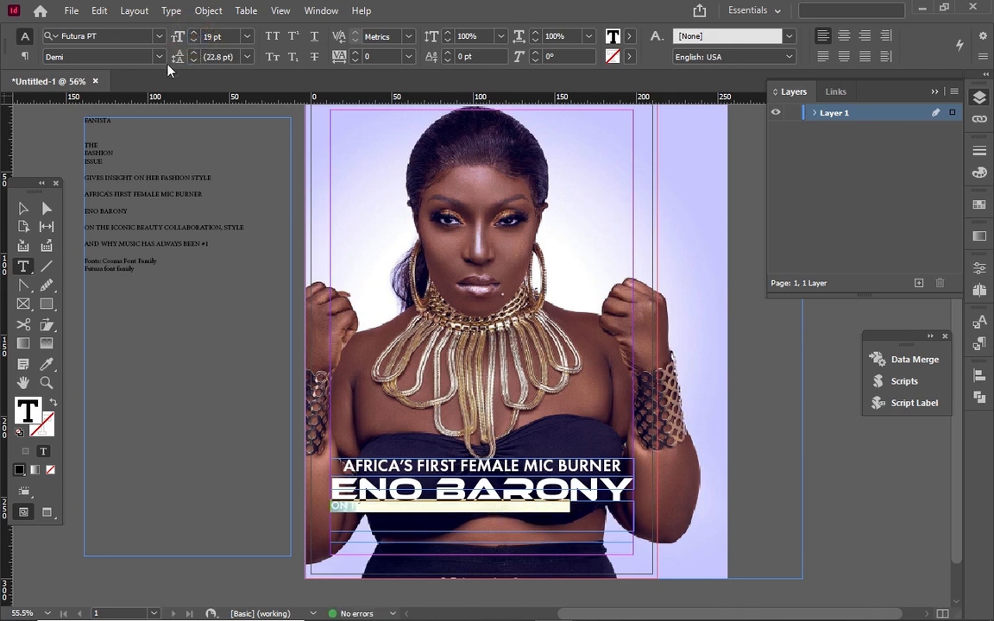
left_click(23, 208)
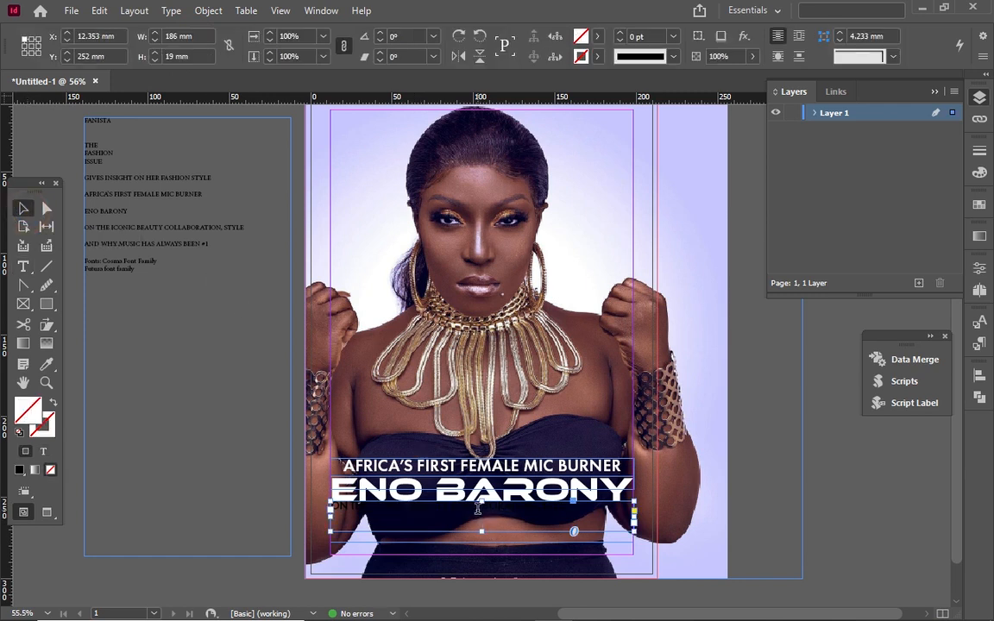
Colour the ON THE ICONIC BEAUTY COLLABORATION, STYLE line with the Paper swatch and centre it within its frame
double_click(477, 509)
triple_click(477, 510)
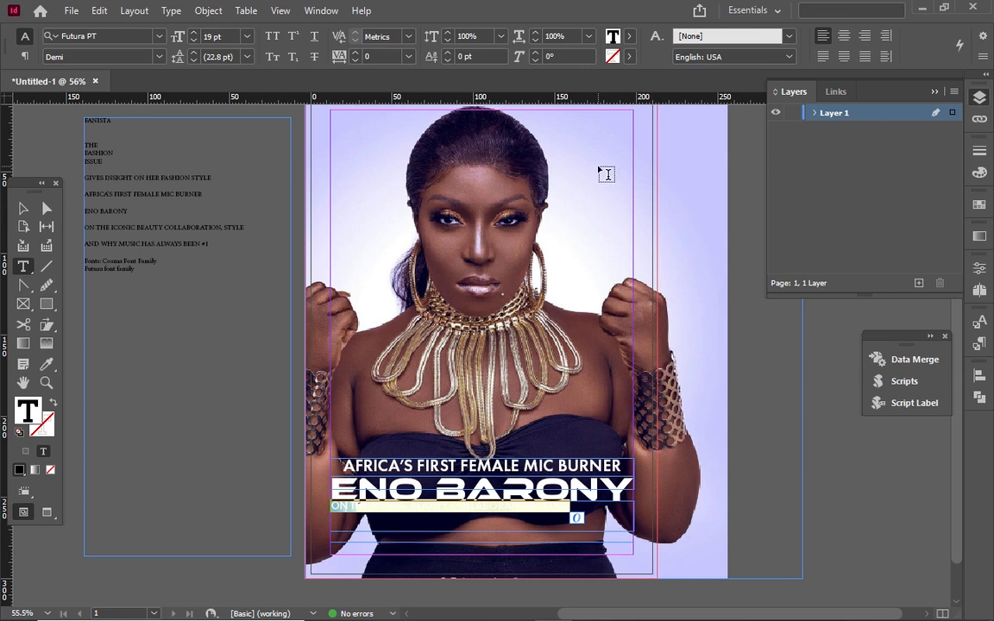
left_click(628, 37)
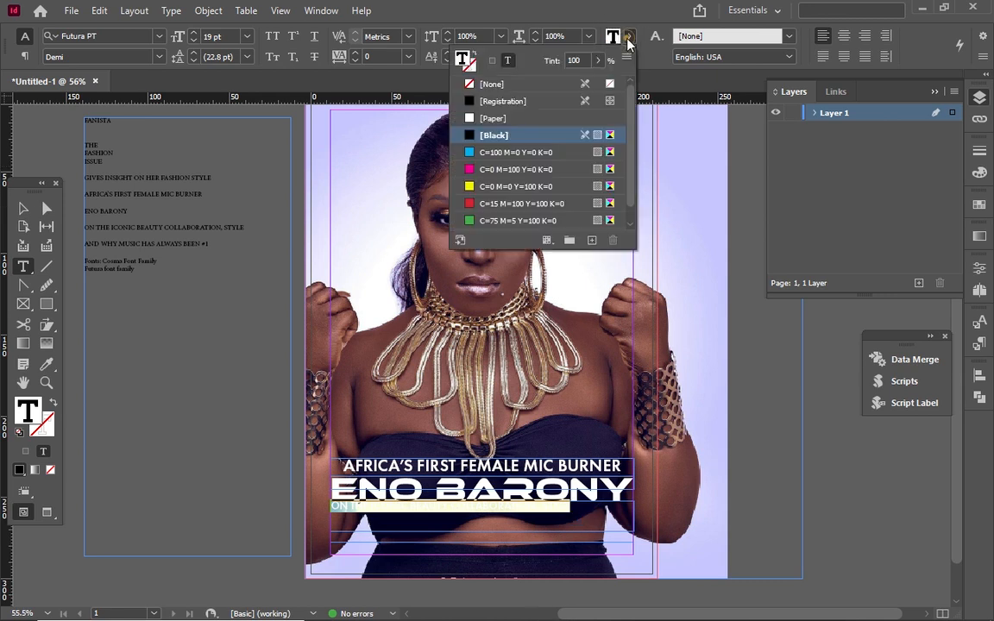
left_click(521, 124)
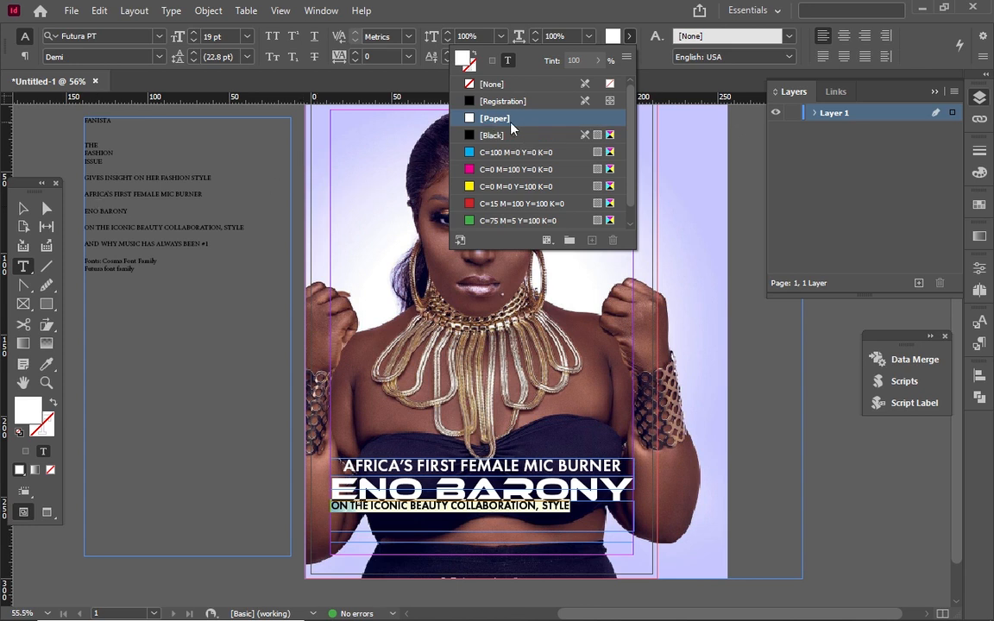
left_click(844, 35)
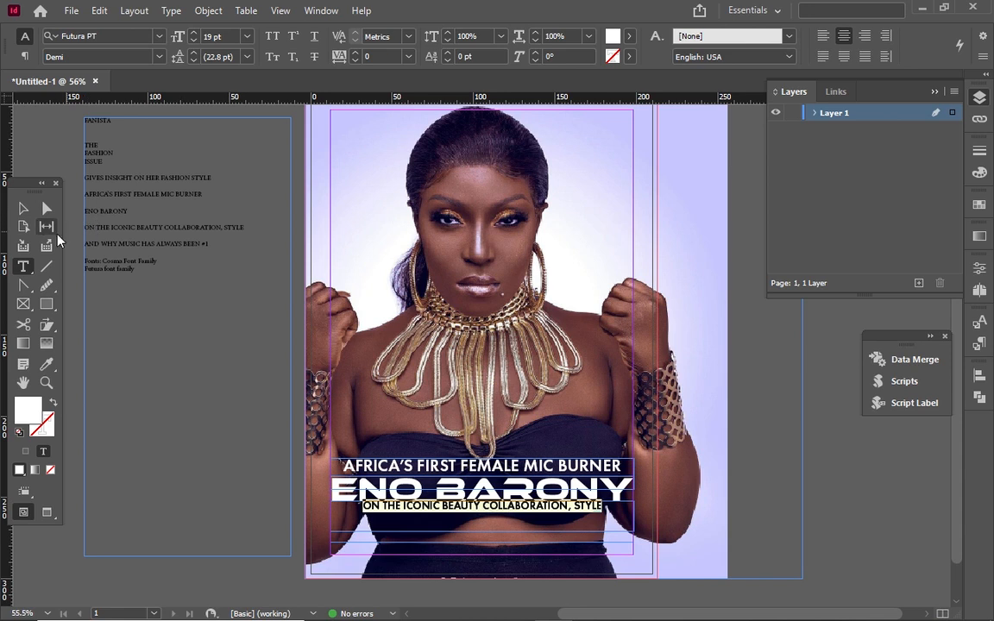
left_click(25, 209)
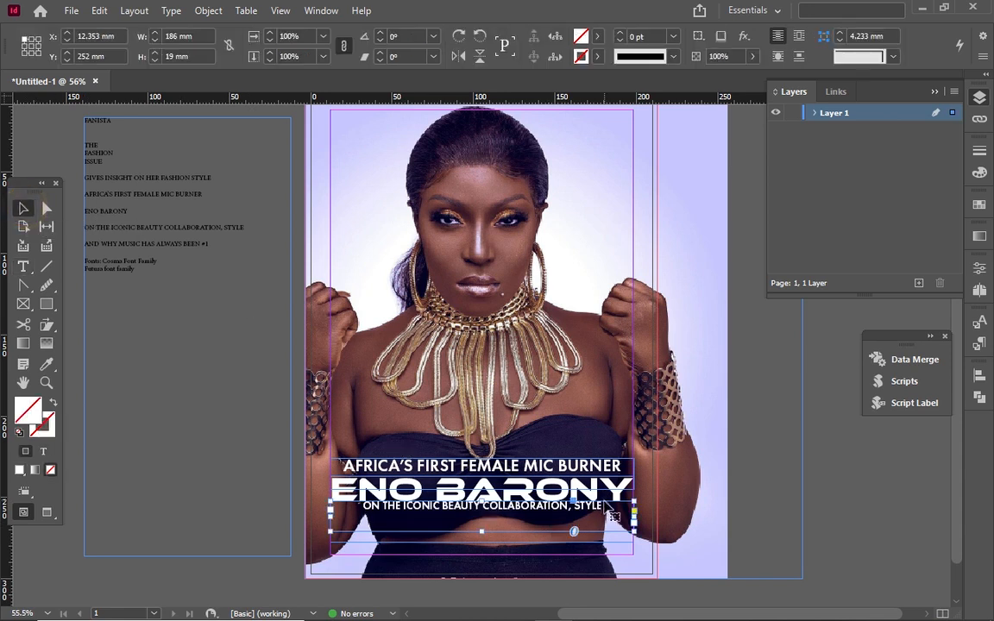
Copy AND WHY MUSIC HAS ALWAYS BEEN #1 from the imported text onto a new line beneath ON THE ICONIC BEAUTY COLLABORATION, STYLE
double_click(606, 510)
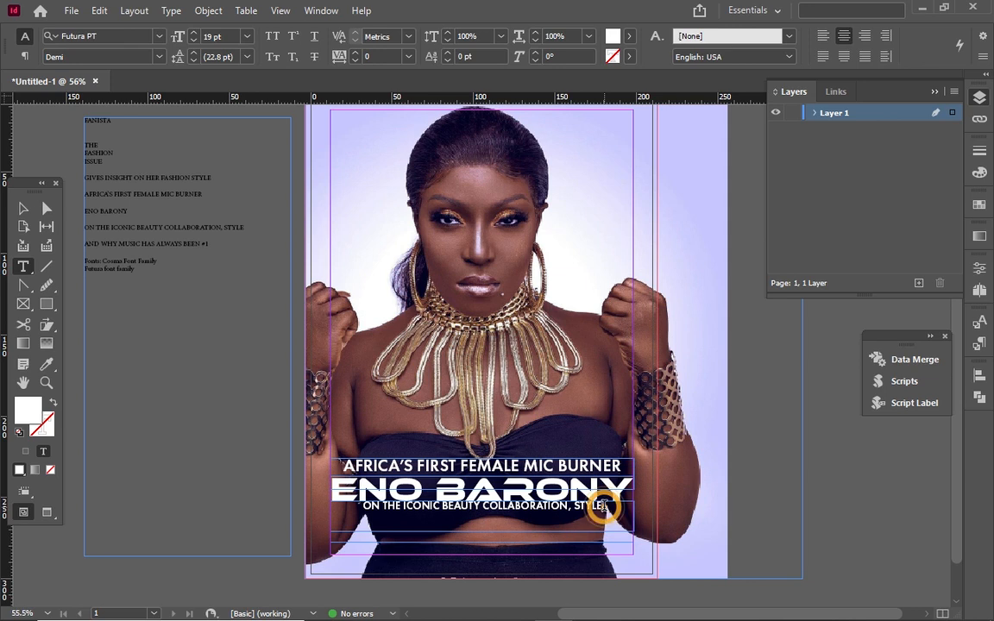
key("BackSpace")
key("Return")
left_click_drag(210, 243, 85, 232)
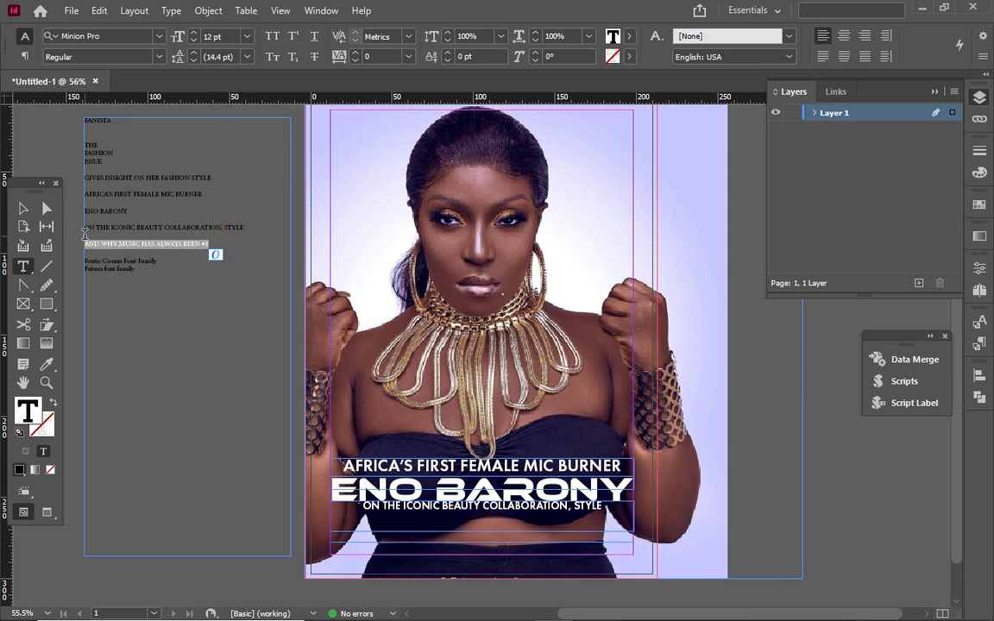
right_click(89, 228)
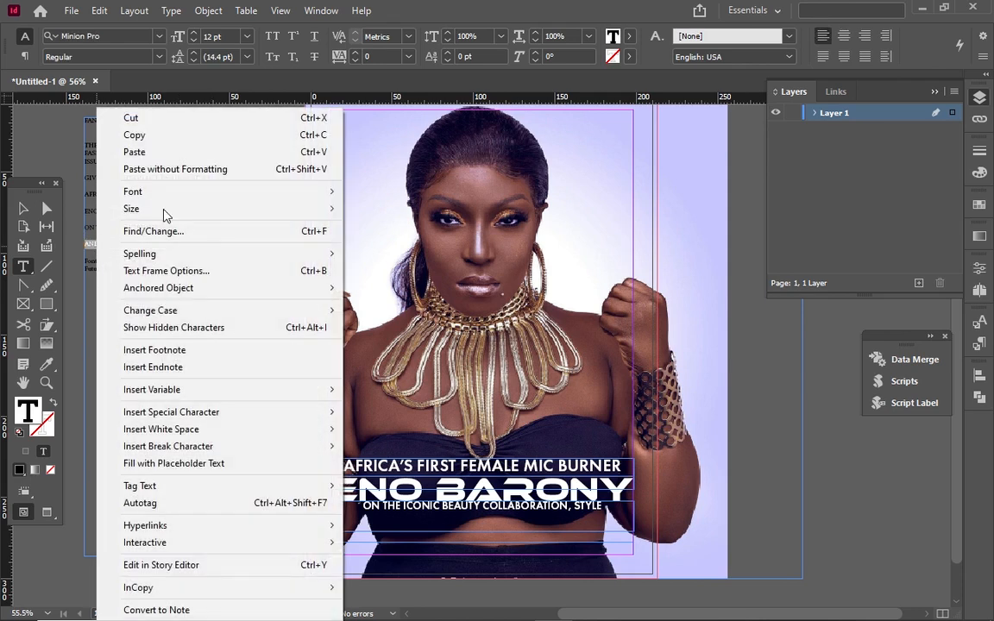
left_click(174, 138)
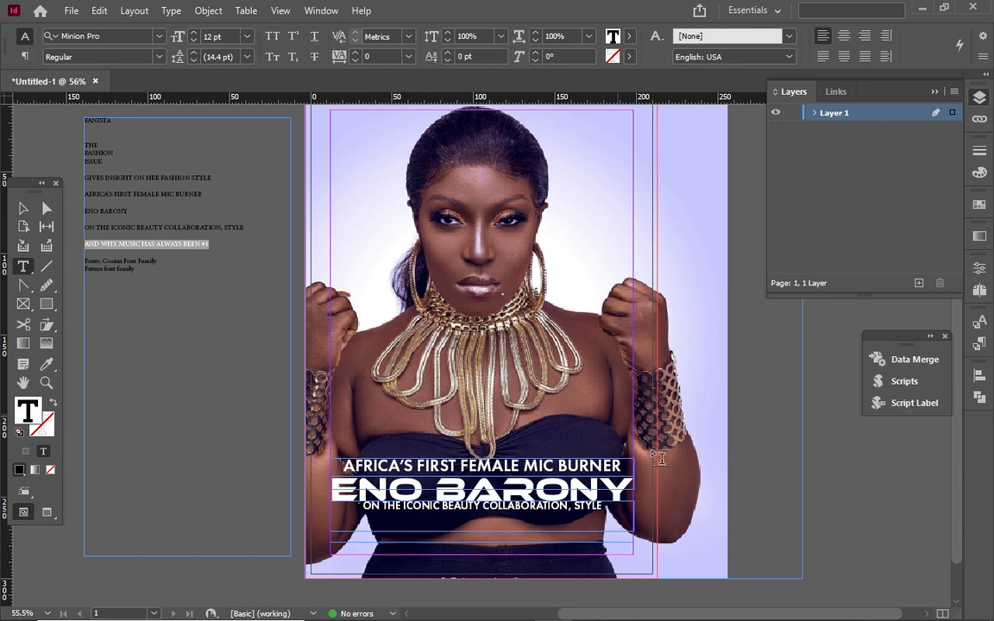
left_click(601, 506)
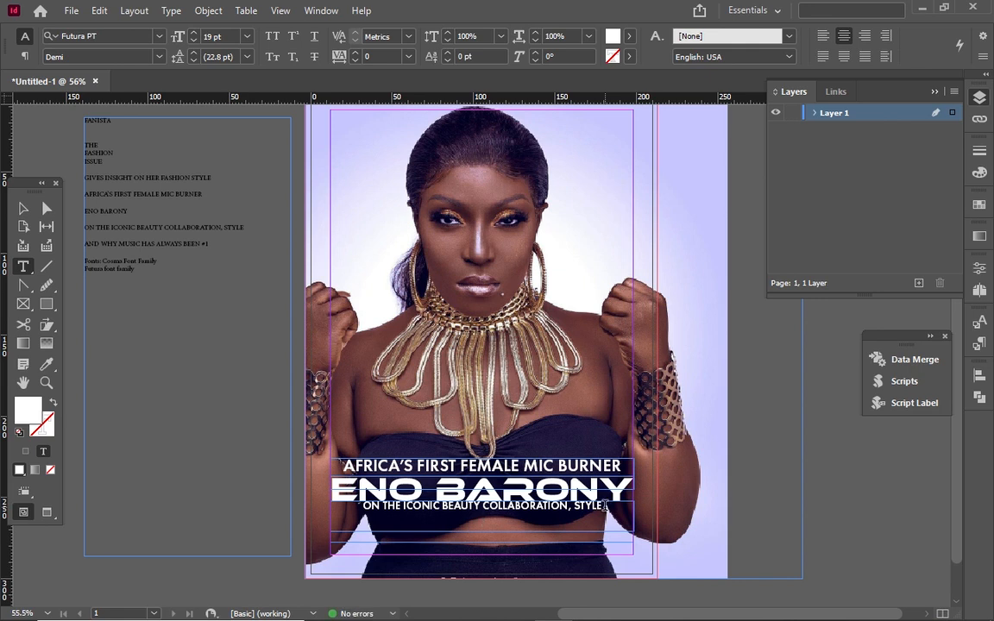
right_click(484, 521)
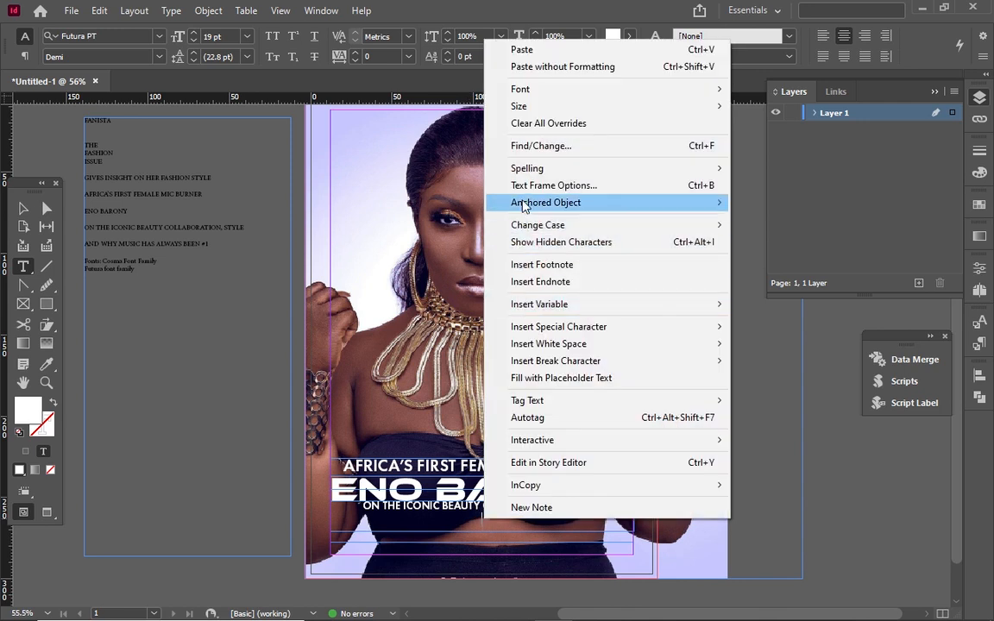
left_click(552, 50)
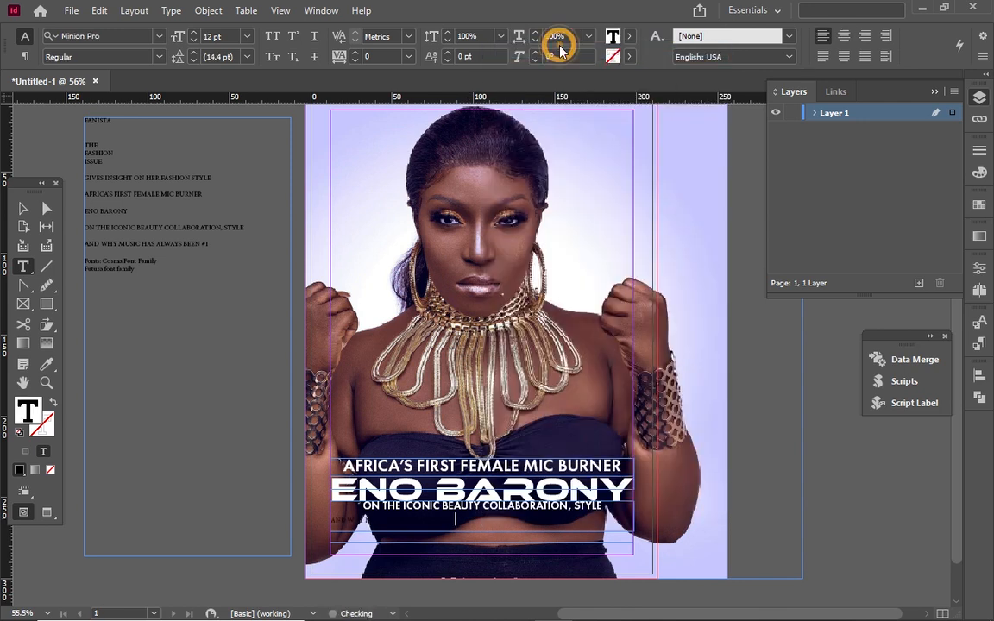
Set the font size of the AND WHY MUSIC HAS ALWAYS BEEN #1 line to 19 pt
left_click(509, 186)
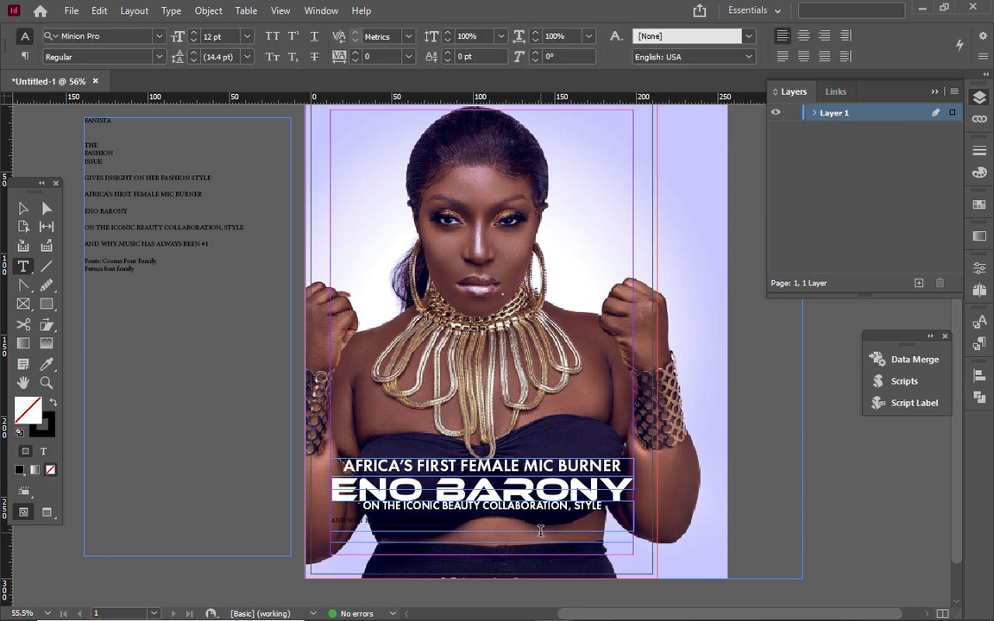
left_click(488, 522)
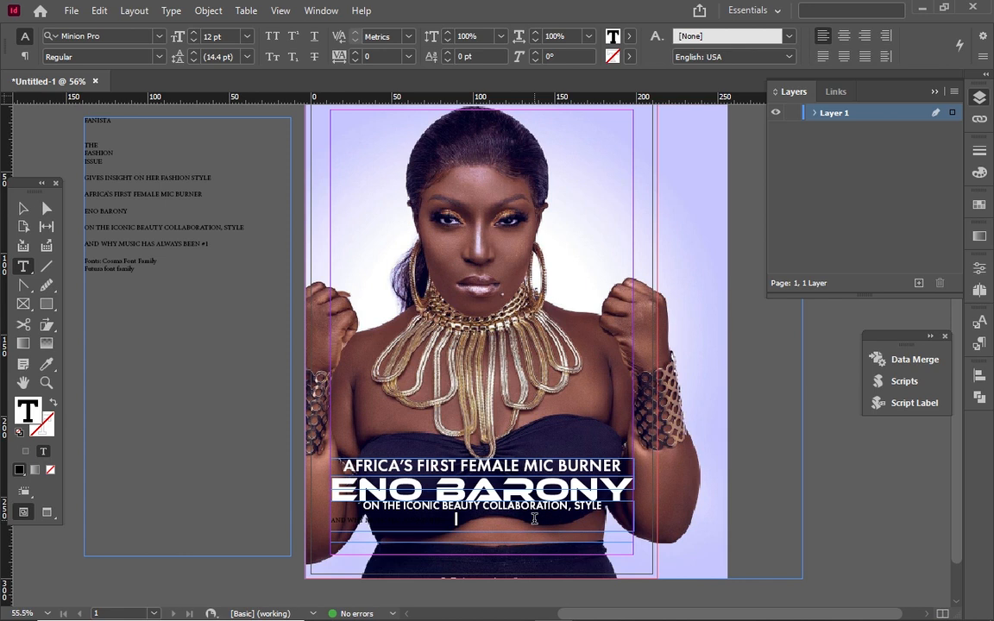
left_click_drag(492, 525, 326, 519)
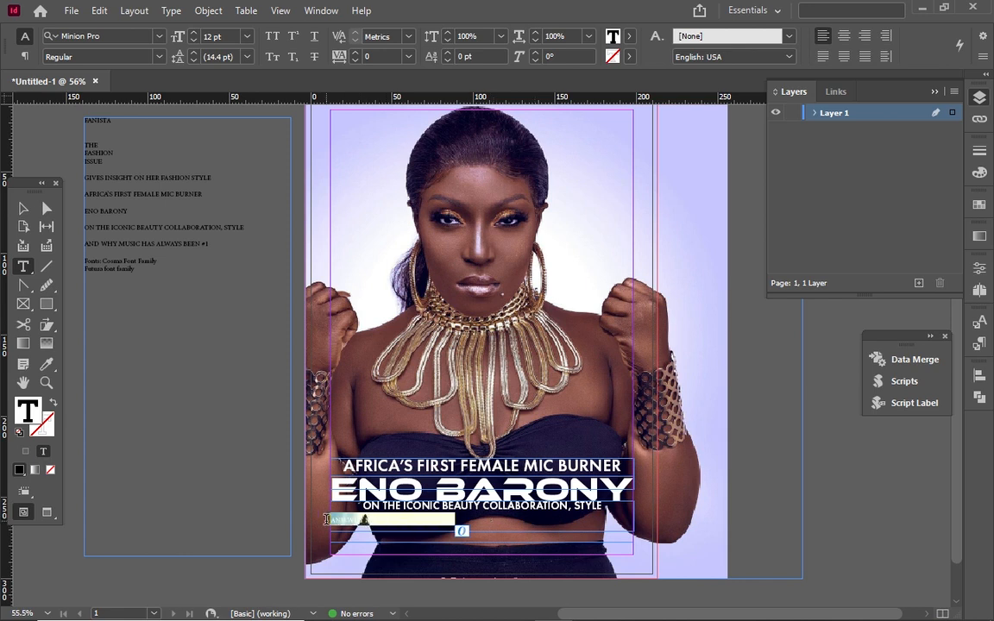
left_click(193, 32)
left_click(193, 32)
left_click(193, 32)
left_click(194, 32)
left_click(193, 32)
left_click(193, 32)
left_click(194, 32)
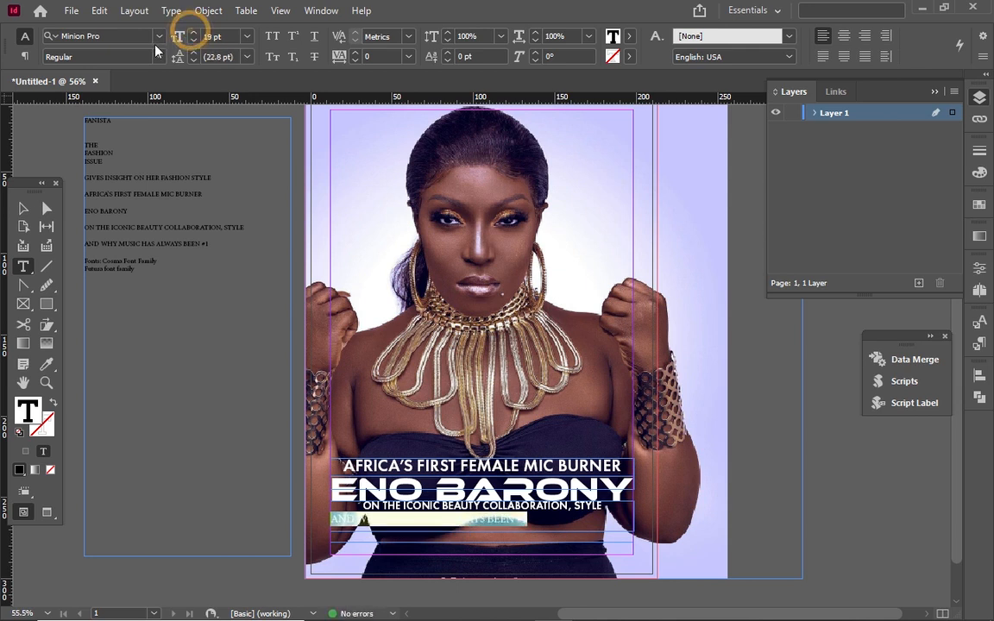
Set the AND WHY MUSIC HAS ALWAYS BEEN #1 line in Futura PT with the Demi style
left_click(143, 35)
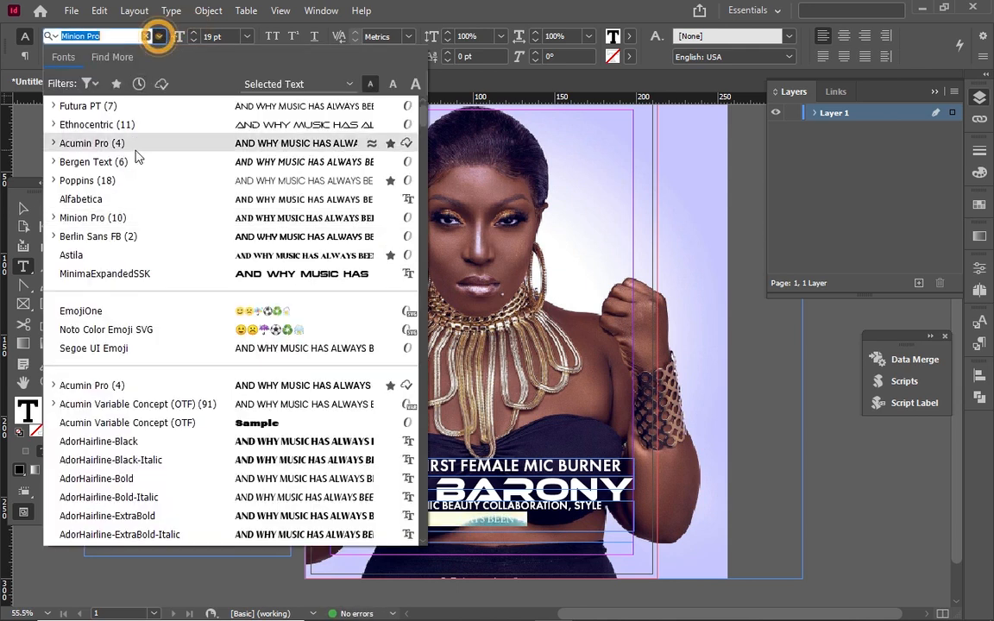
left_click(134, 106)
left_click(158, 56)
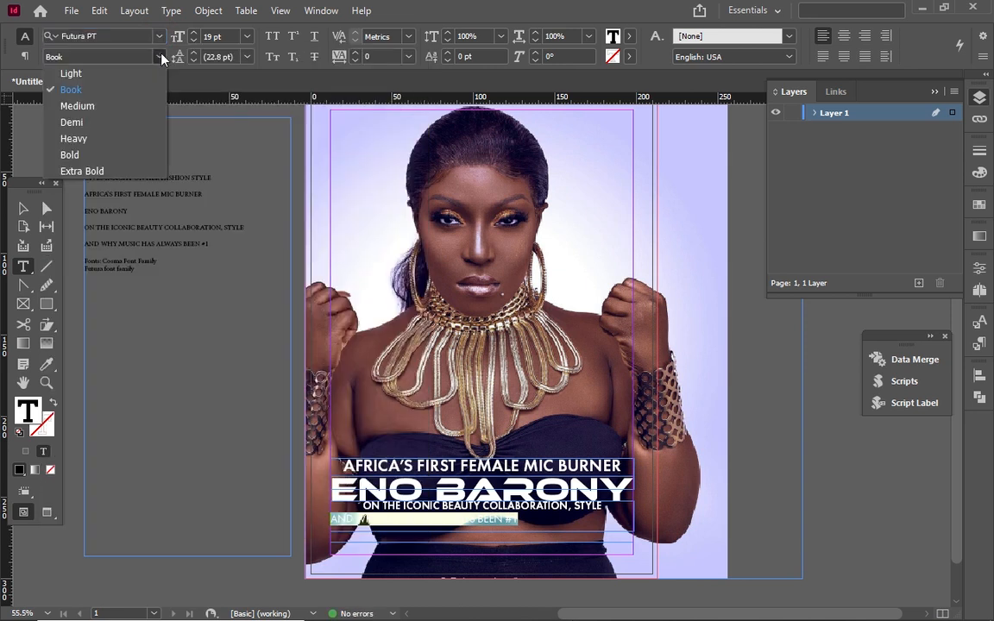
left_click(97, 120)
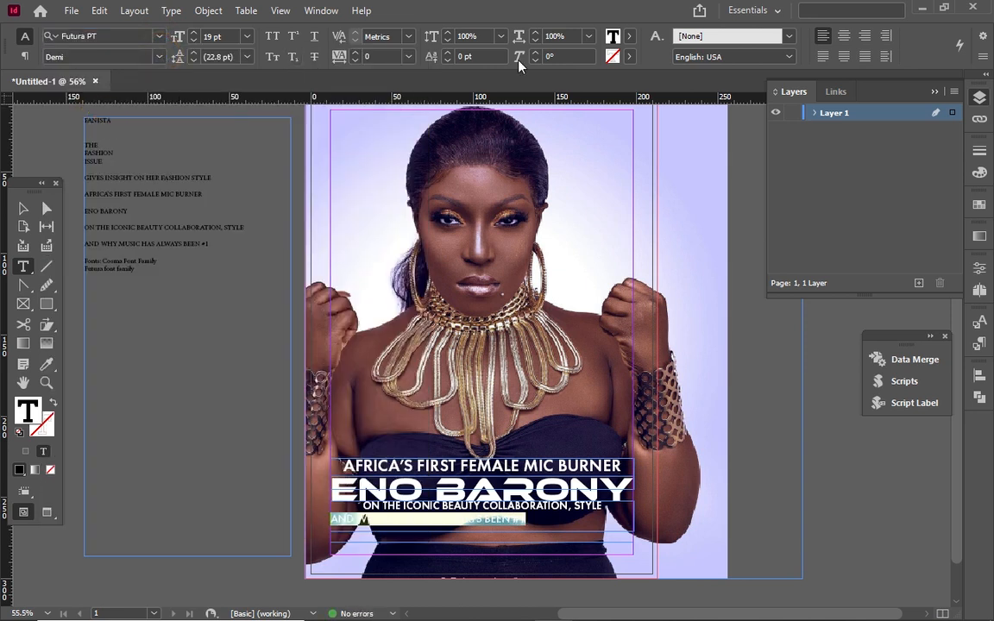
Colour the AND WHY MUSIC HAS ALWAYS BEEN #1 line with the Paper swatch, centre it and leave text editing
left_click(614, 35)
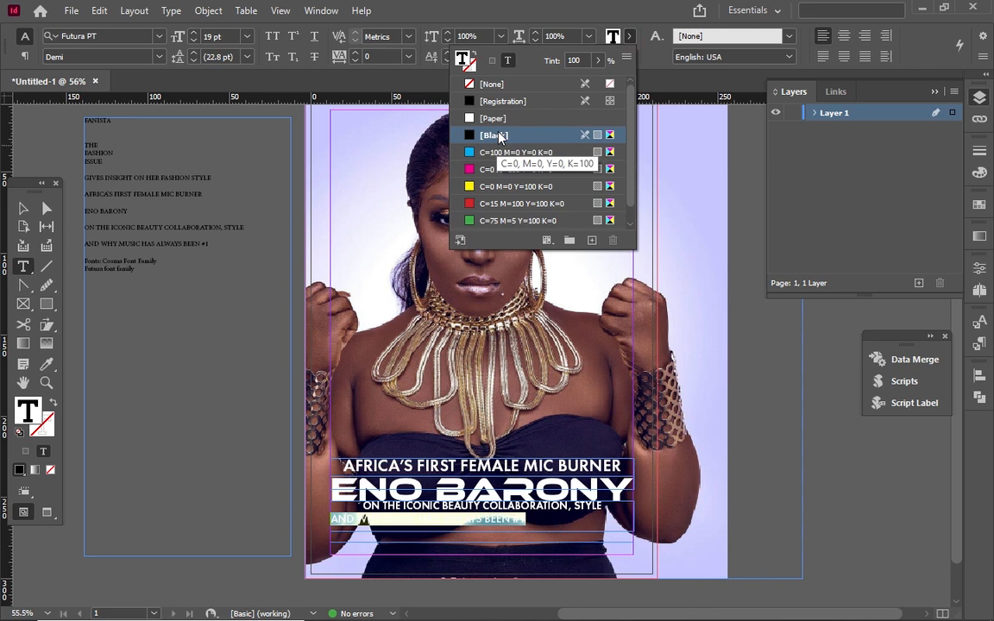
left_click(494, 118)
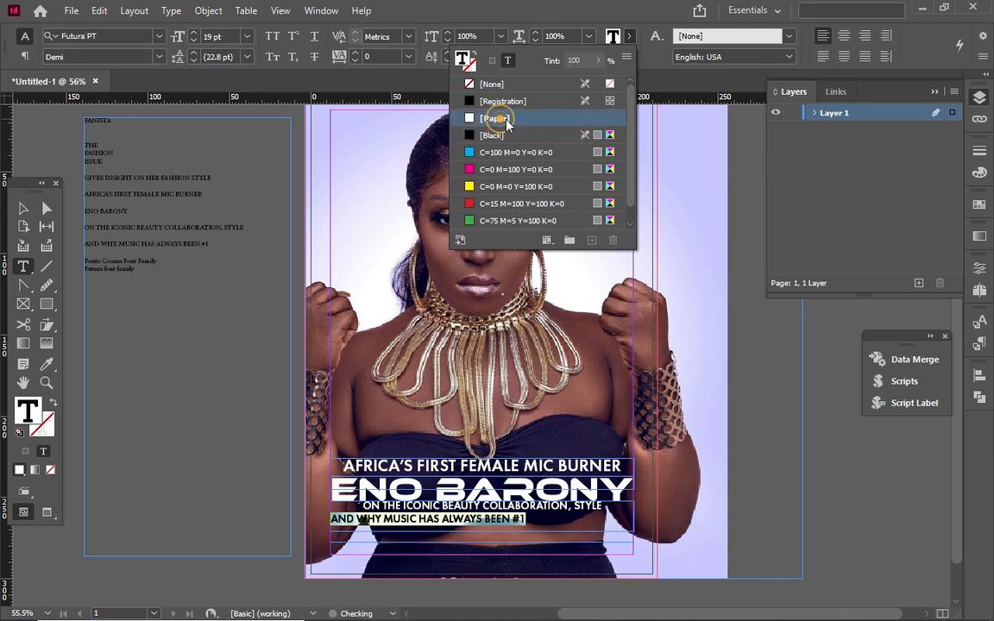
left_click(843, 36)
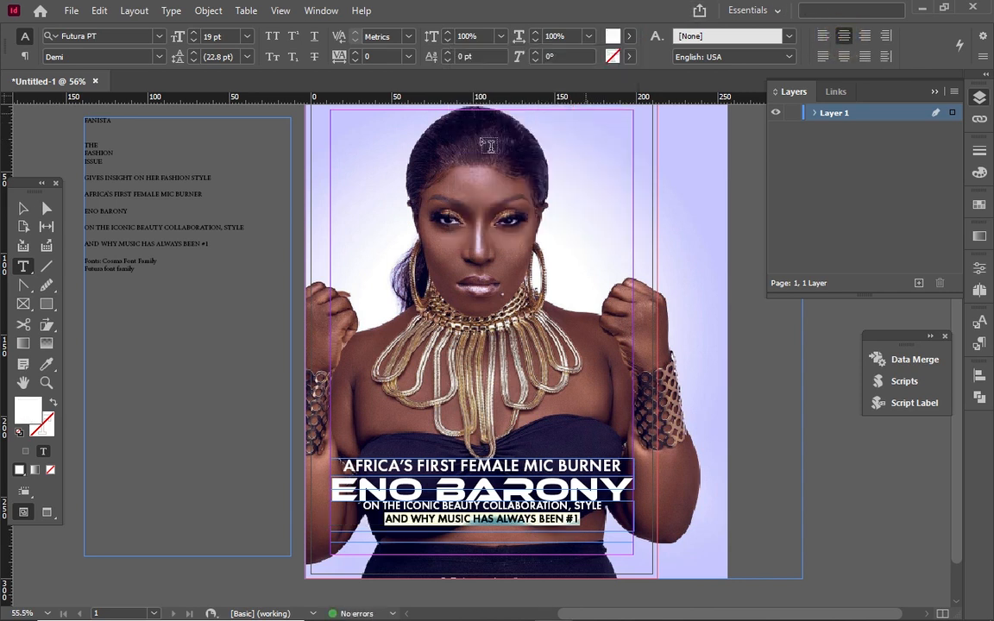
left_click(23, 208)
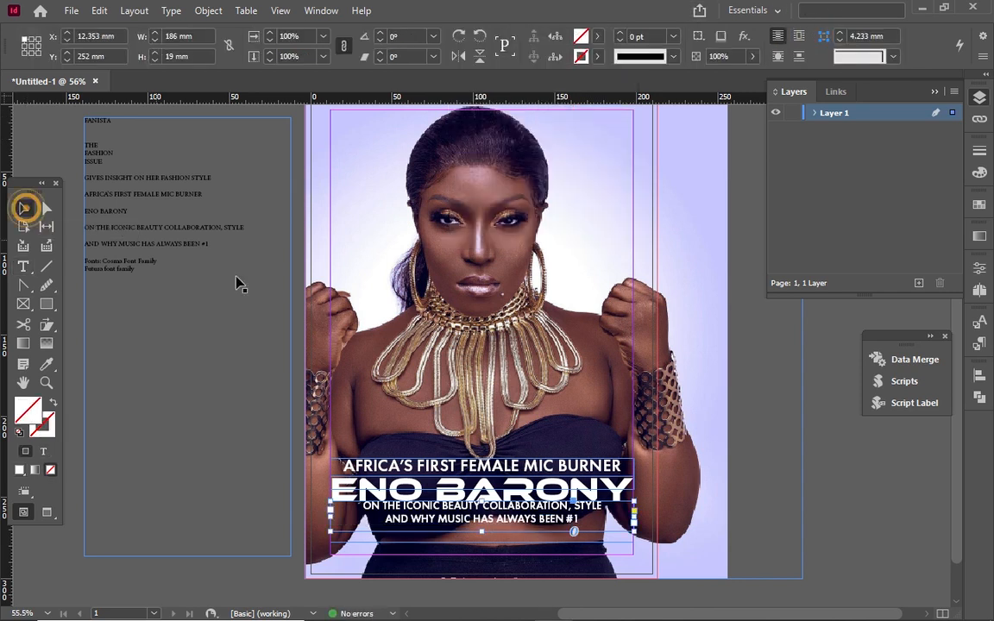
Set the leading of both sublines beneath ENO BARONY to 20 pt and leave text editing
double_click(502, 524)
key("ctrl+a")
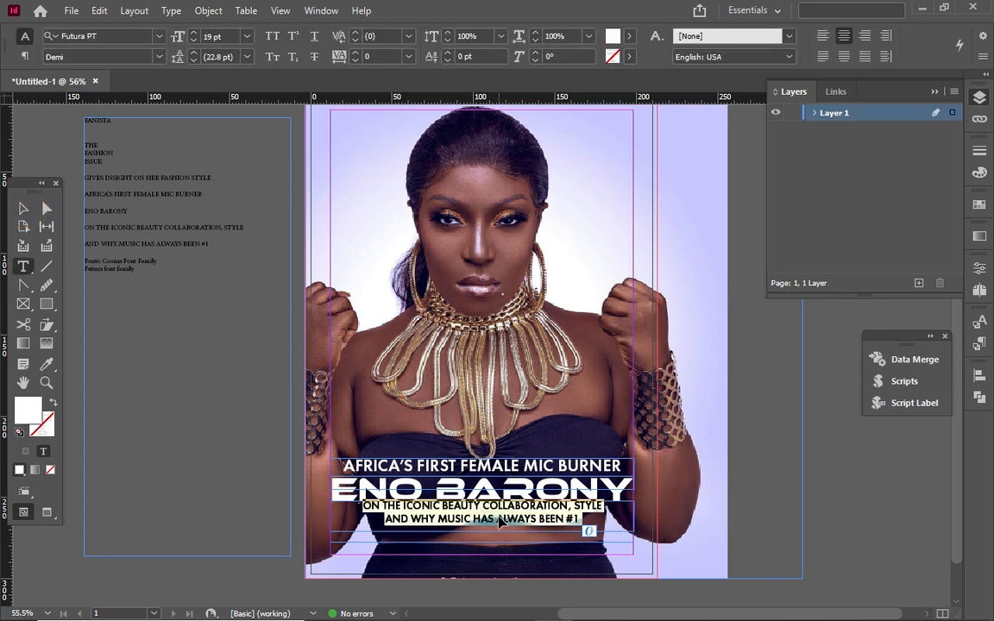
left_click(194, 60)
left_click(194, 60)
left_click(194, 60)
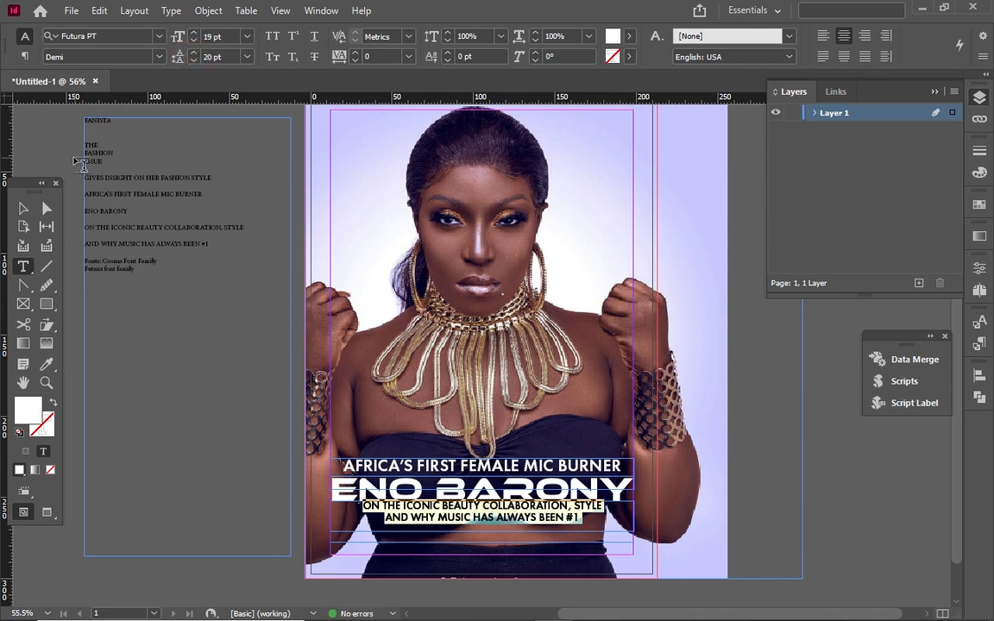
left_click(25, 208)
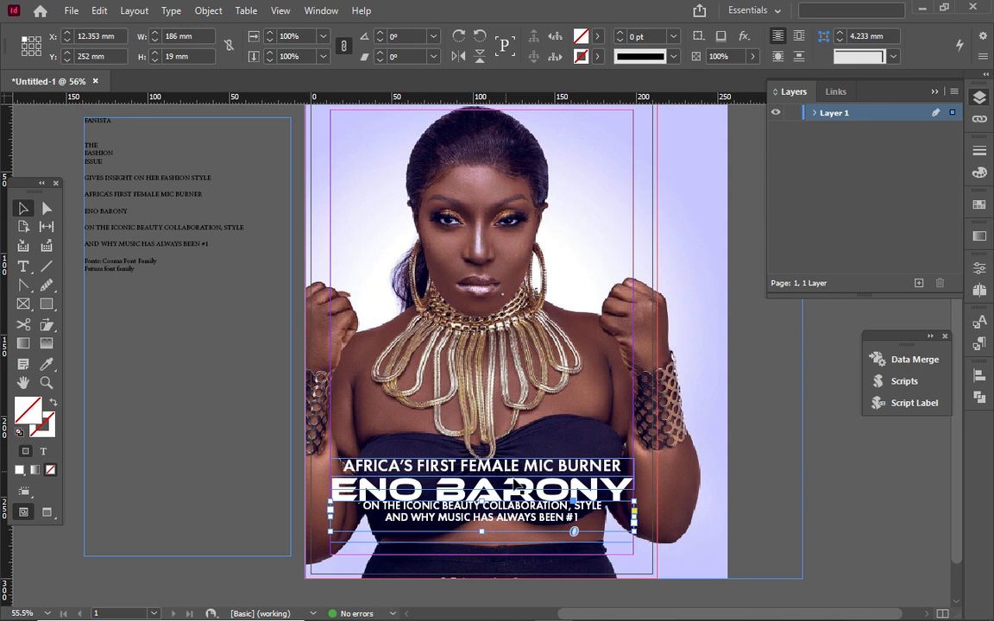
Nudge the two-line subline frame down to Y 254.117 mm and fit the frame to its content
key("Down")
key("Down")
key("Down")
key("Down")
key("Down")
key("Down")
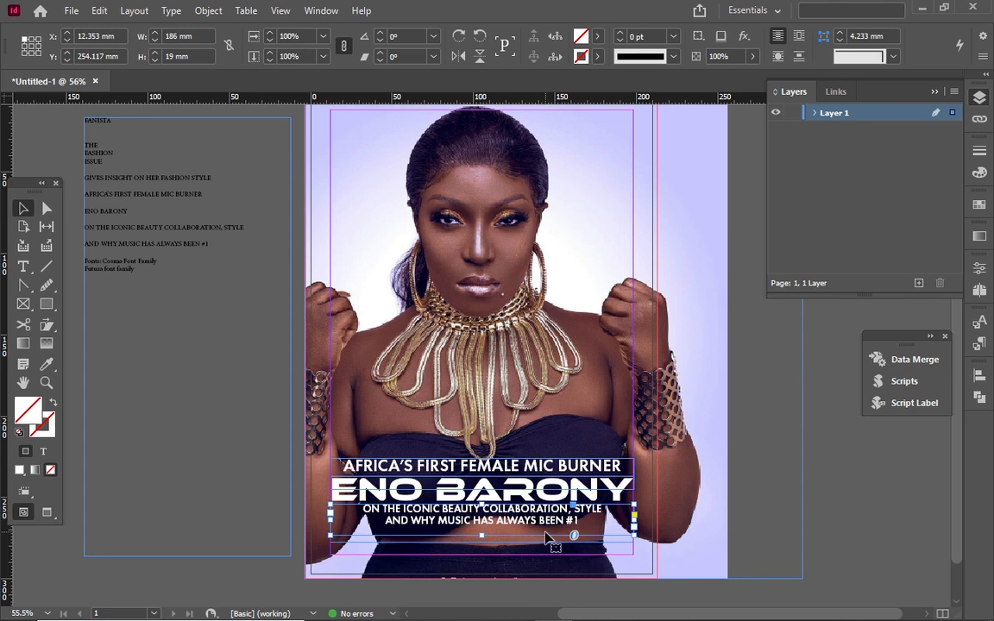
right_click(545, 533)
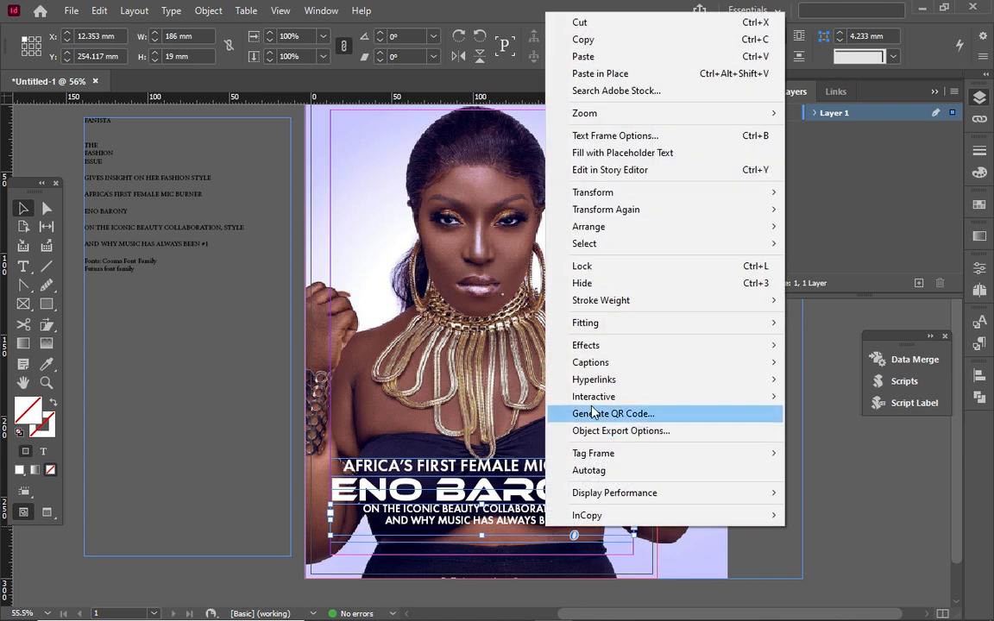
mouse_move(586, 326)
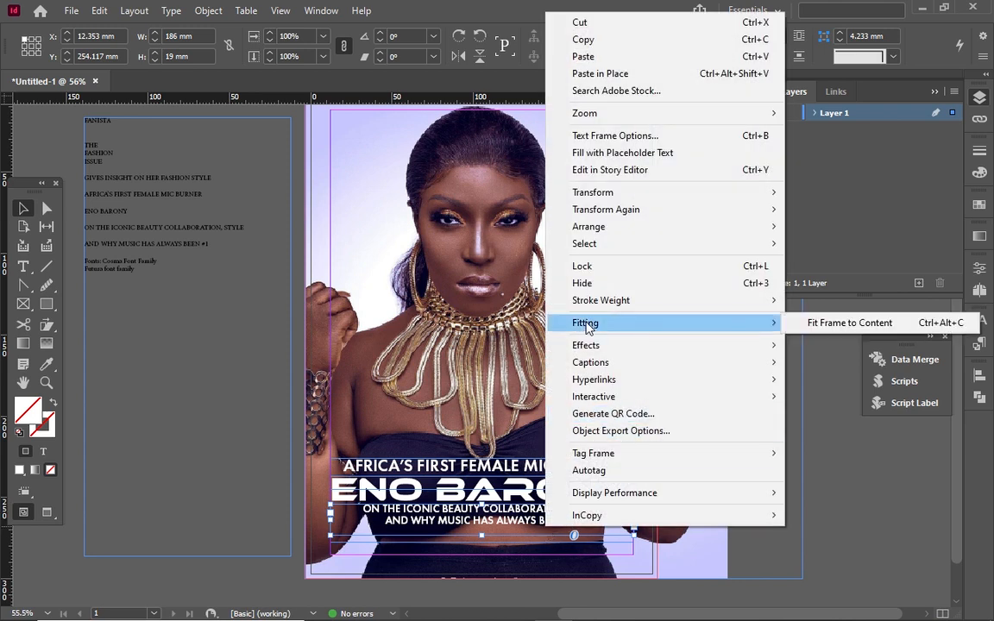
left_click(844, 324)
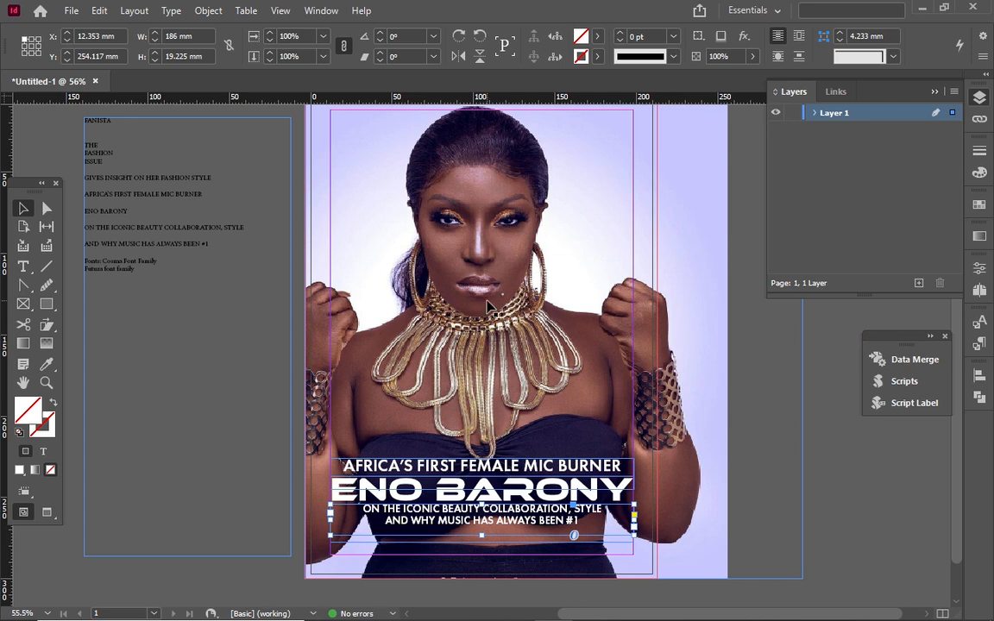
Check the cover in preview mode without guides and frame edges, and return to the normal view
key("w")
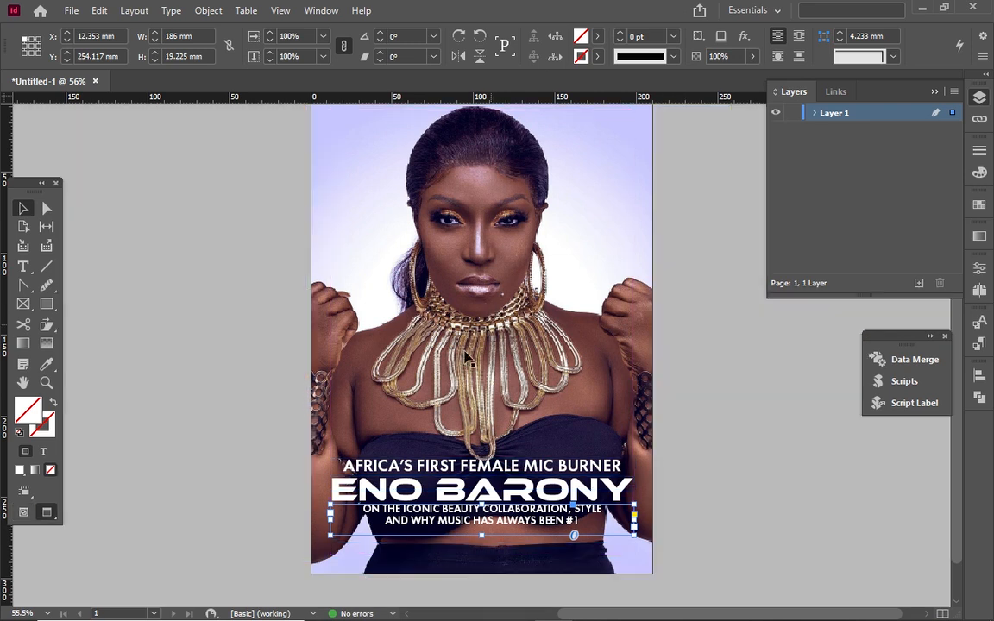
left_click(688, 372)
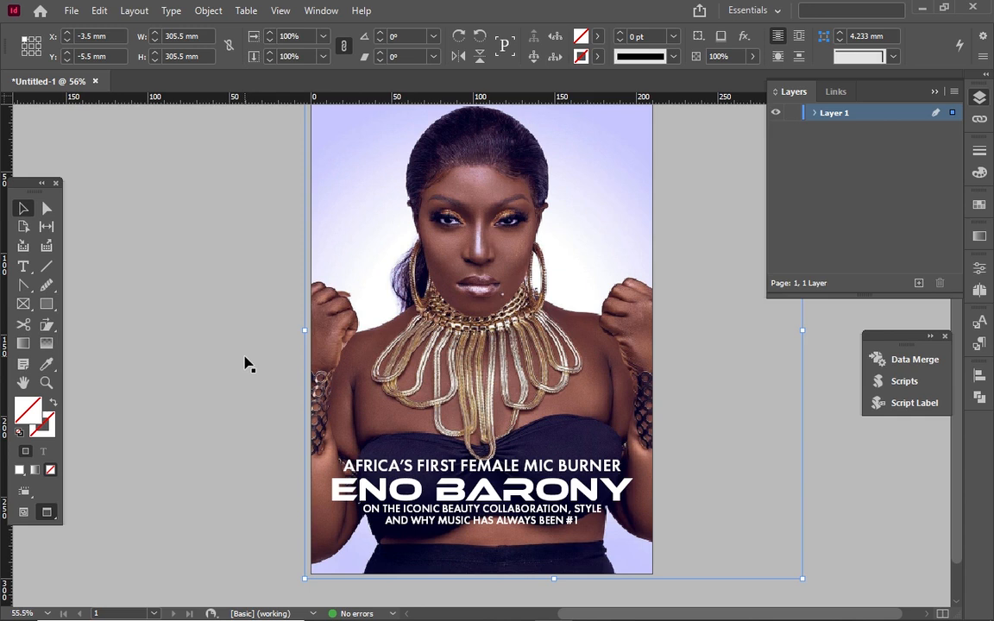
key("w")
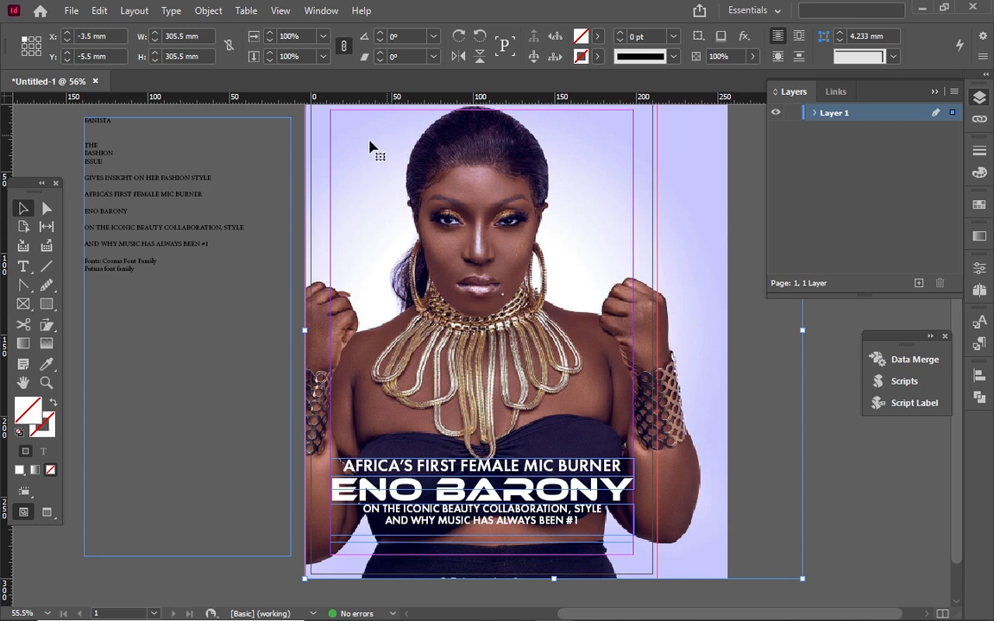
Draw a text frame between the side margins at the top of the cover and enter FASTA as the masthead
left_click(121, 125)
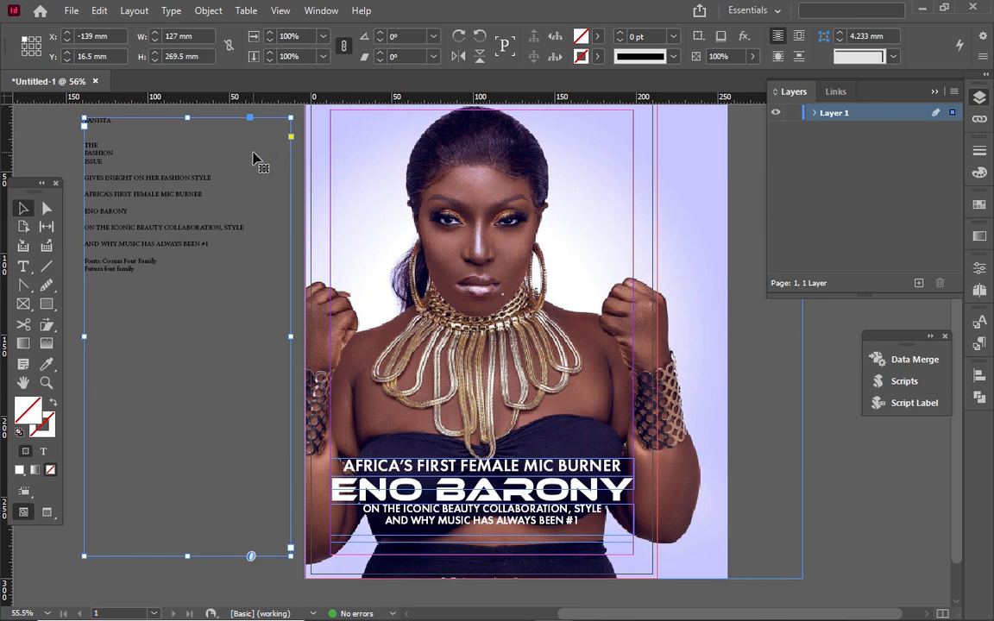
key("t")
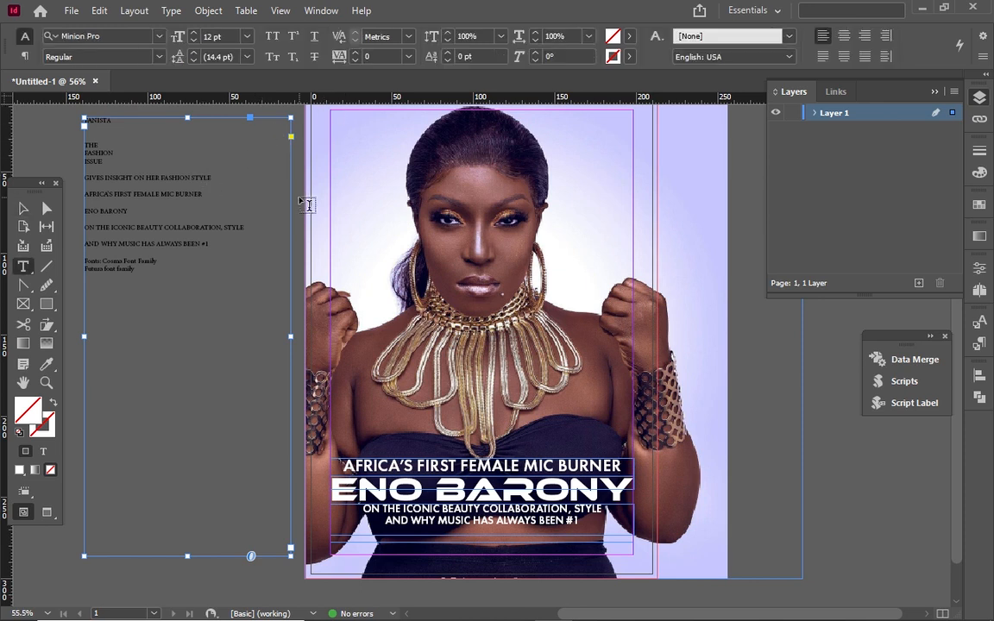
left_click(331, 112)
left_click_drag(331, 112, 631, 183)
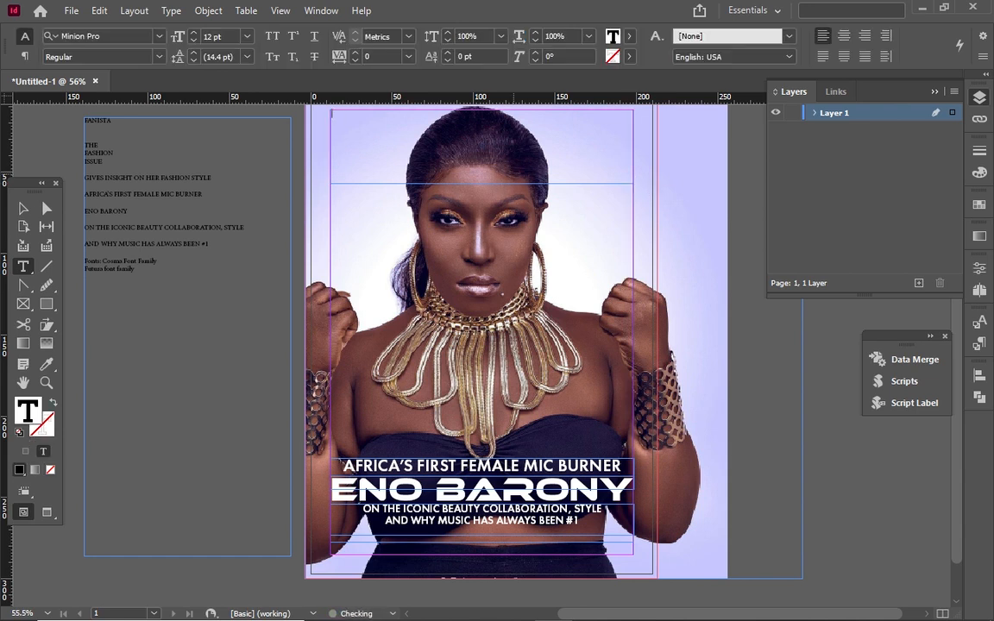
type("SAfani")
key("BackSpace")
key("BackSpace")
key("BackSpace")
key("BackSpace")
type("FASTA")
Set the whole FASTA masthead in the Ethnocentric font with the Regular style
key("ctrl+a")
left_click(157, 38)
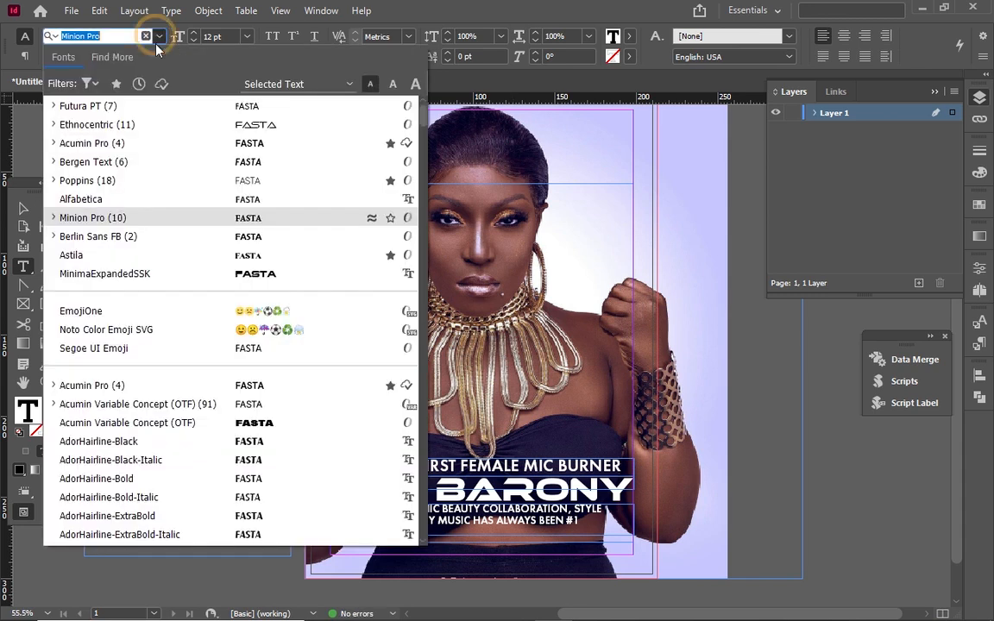
left_click(156, 129)
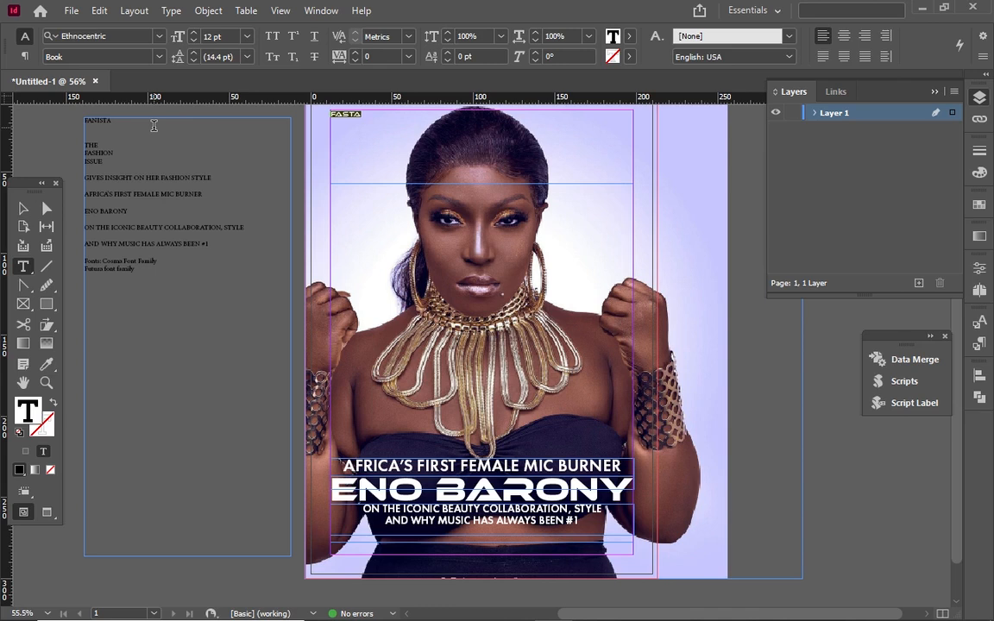
left_click(158, 57)
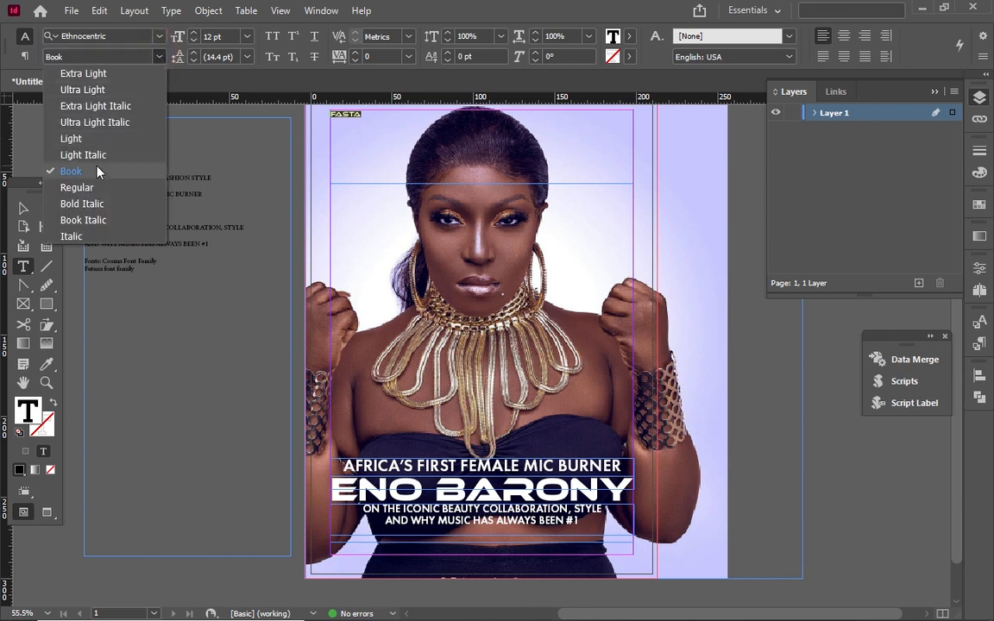
left_click(87, 187)
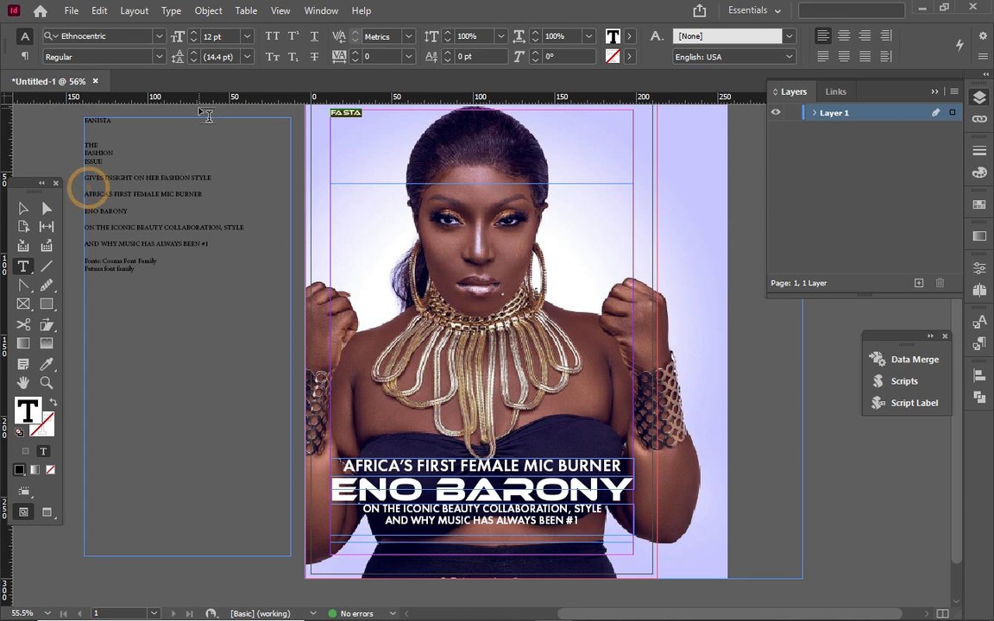
Enlarge the FASTA masthead to 116 pt so it fills the width between the margins on one line
left_click(194, 33)
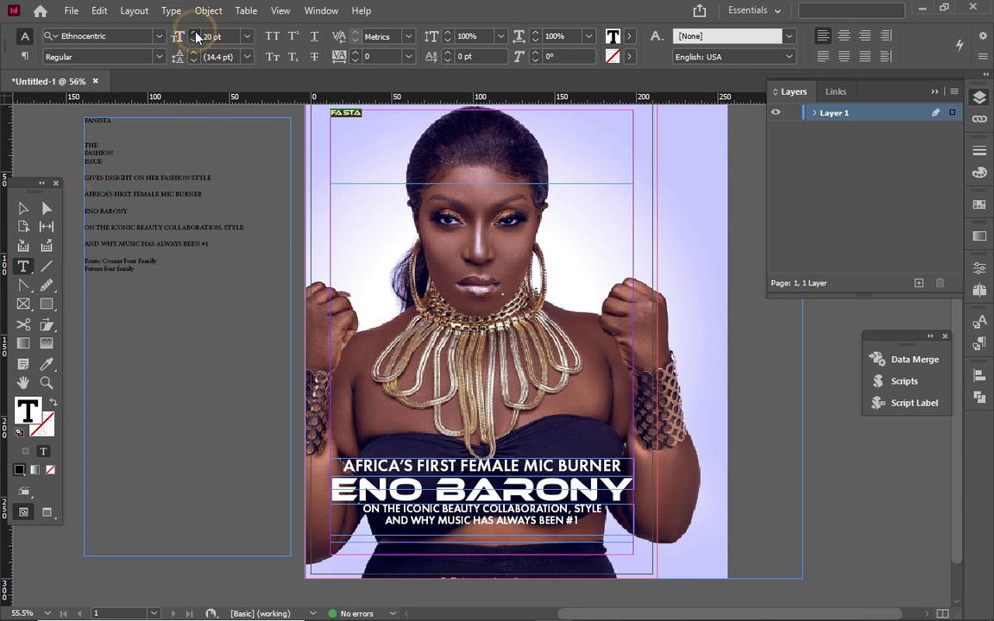
left_click(196, 33)
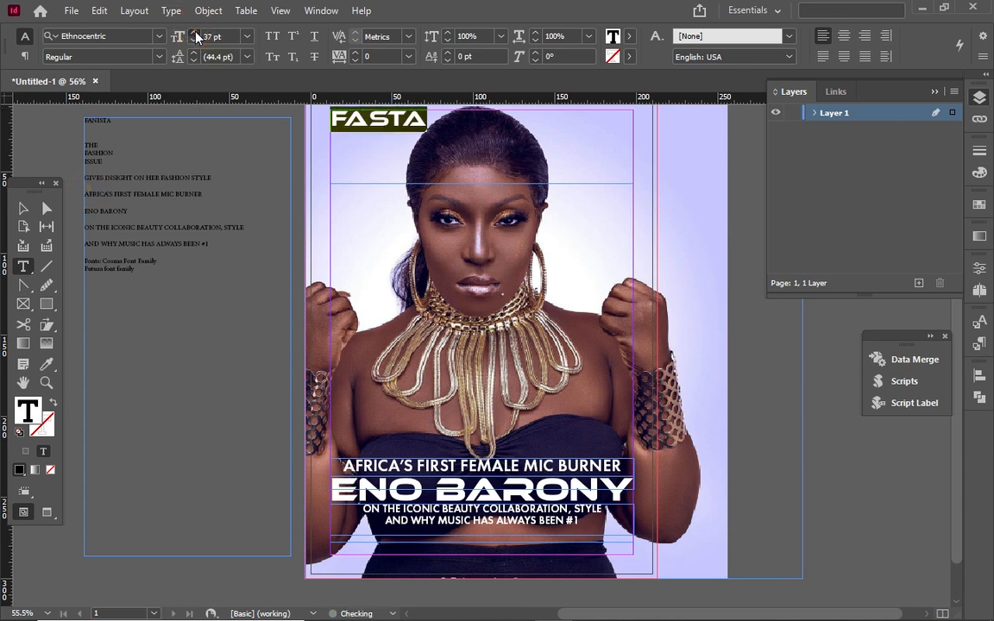
left_click(196, 32)
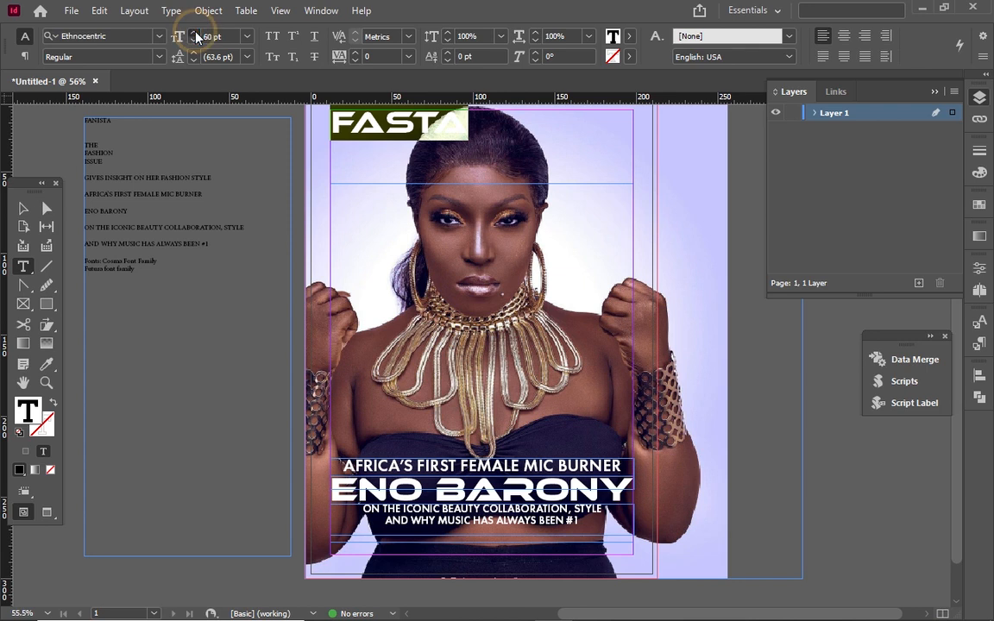
left_click(196, 33)
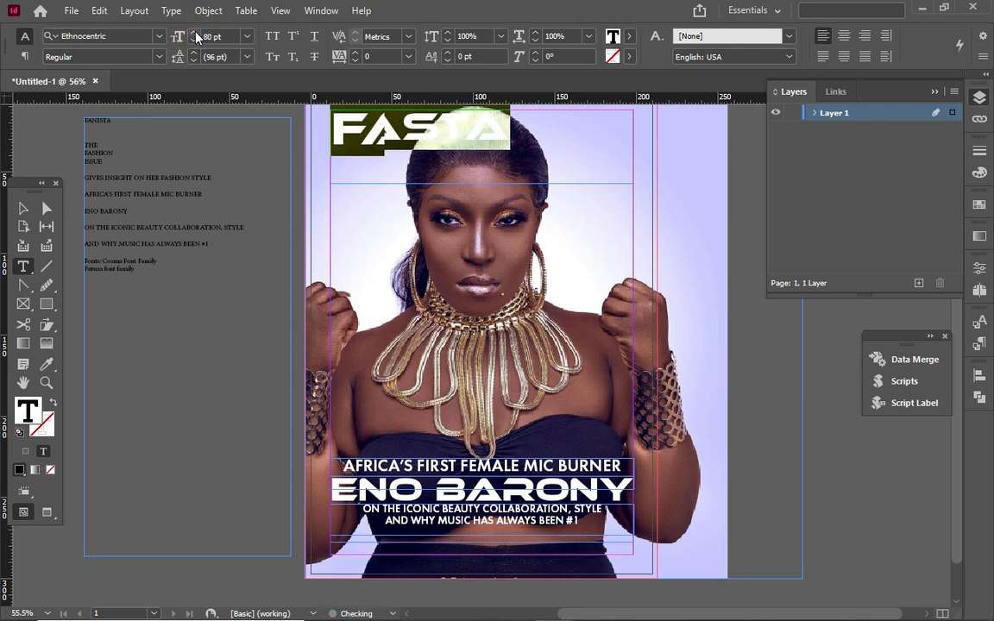
left_click(195, 32)
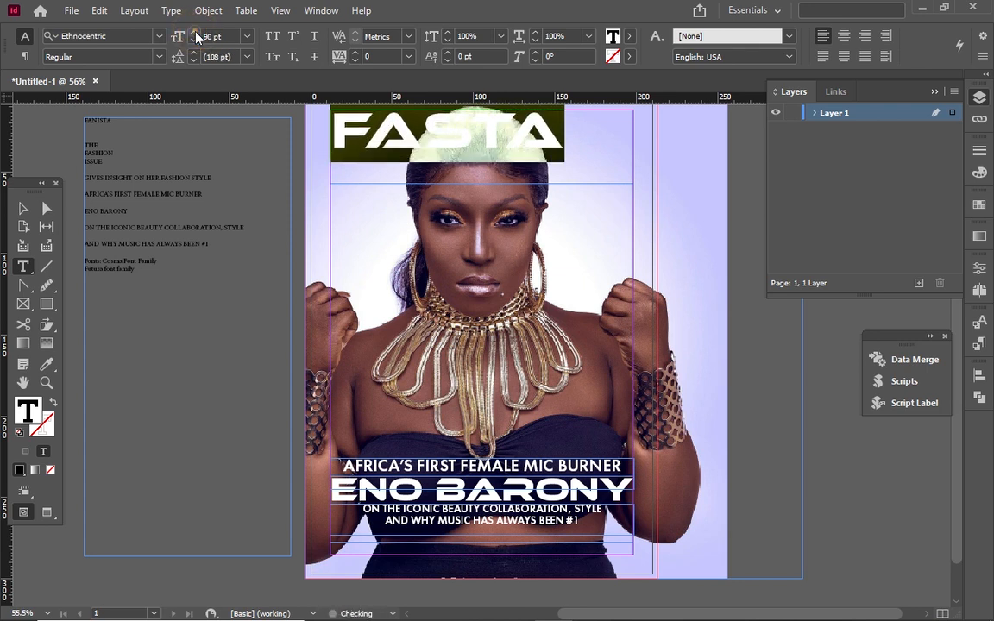
left_click(196, 33)
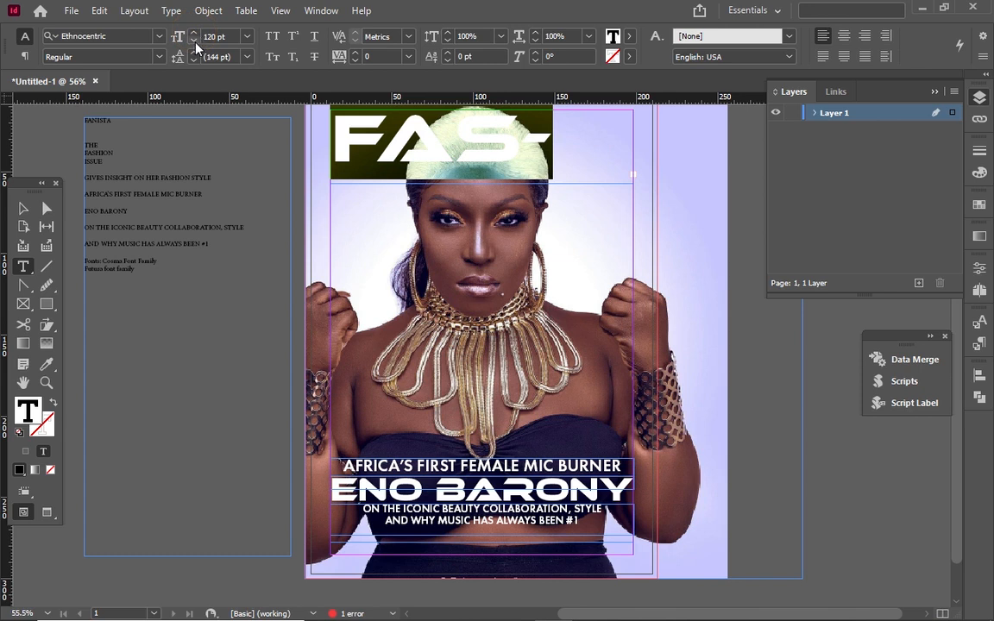
left_click(195, 42)
left_click(196, 43)
left_click(195, 42)
left_click(196, 42)
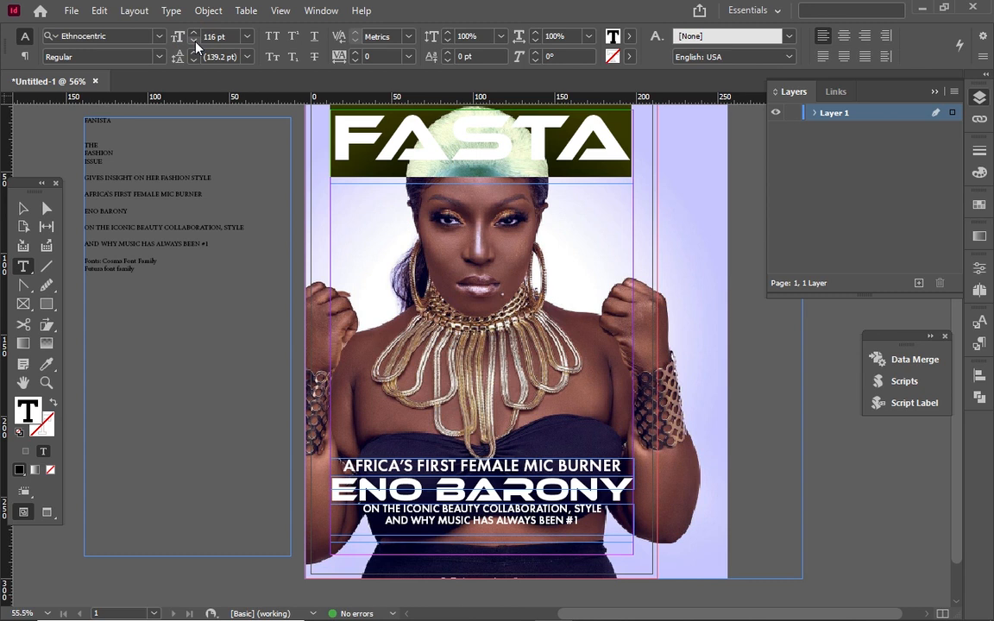
Increase the FASTA masthead to 117 pt and set its text fill to [Paper]
left_click(195, 35)
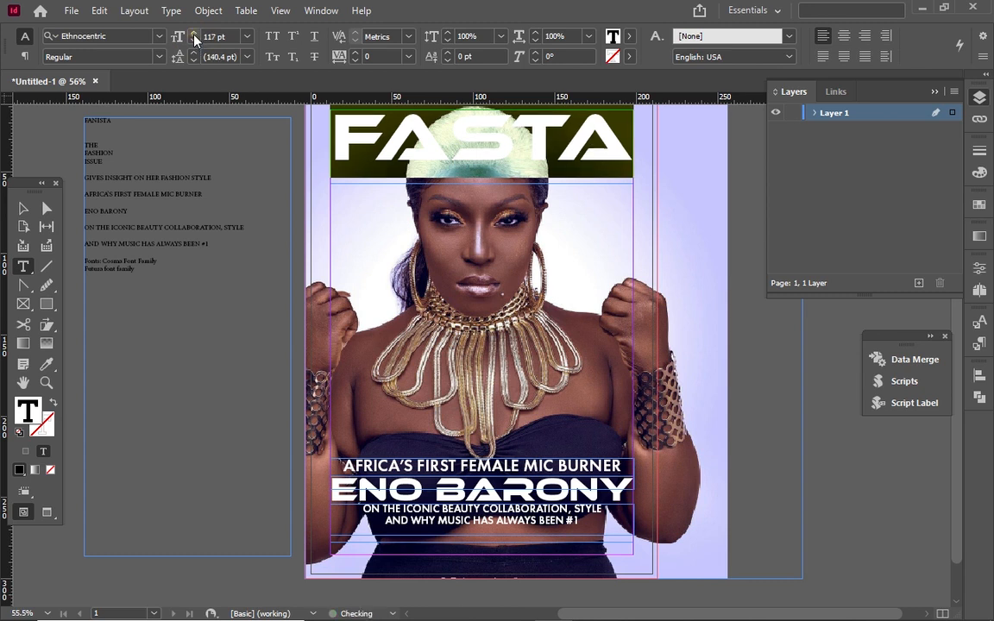
left_click(629, 38)
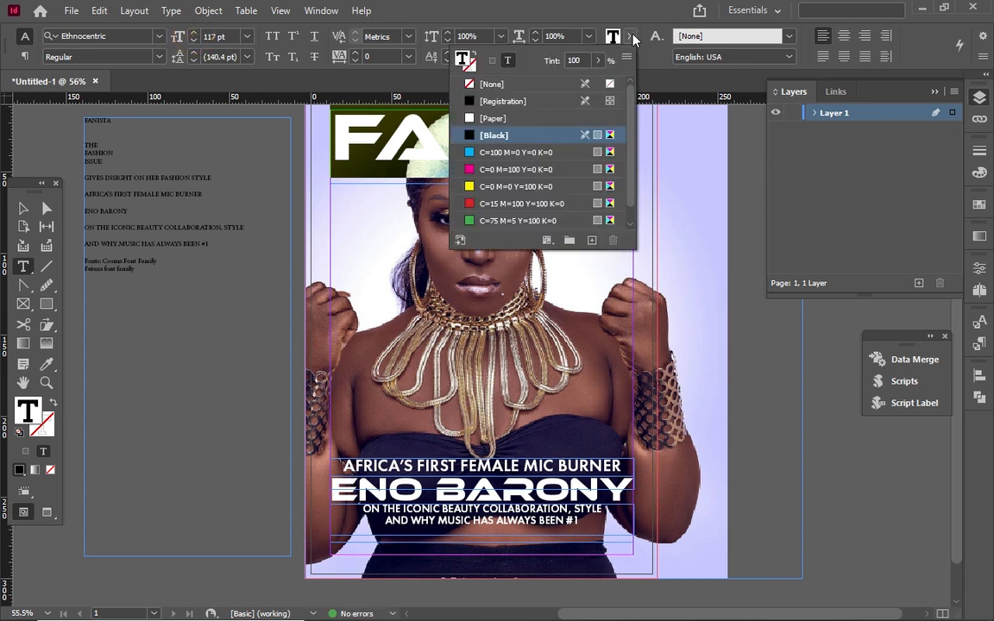
left_click(555, 120)
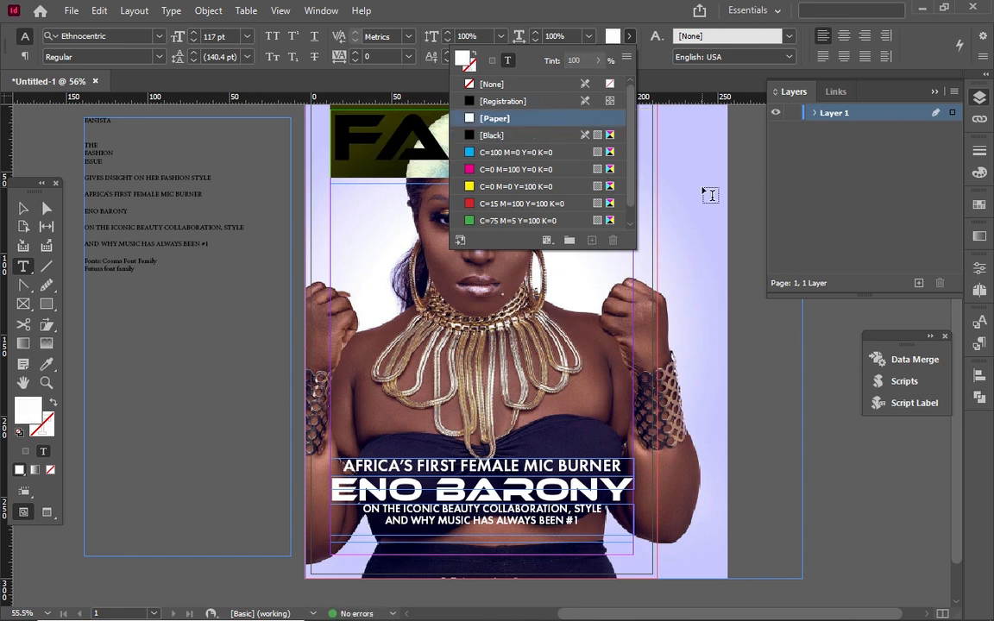
left_click(22, 213)
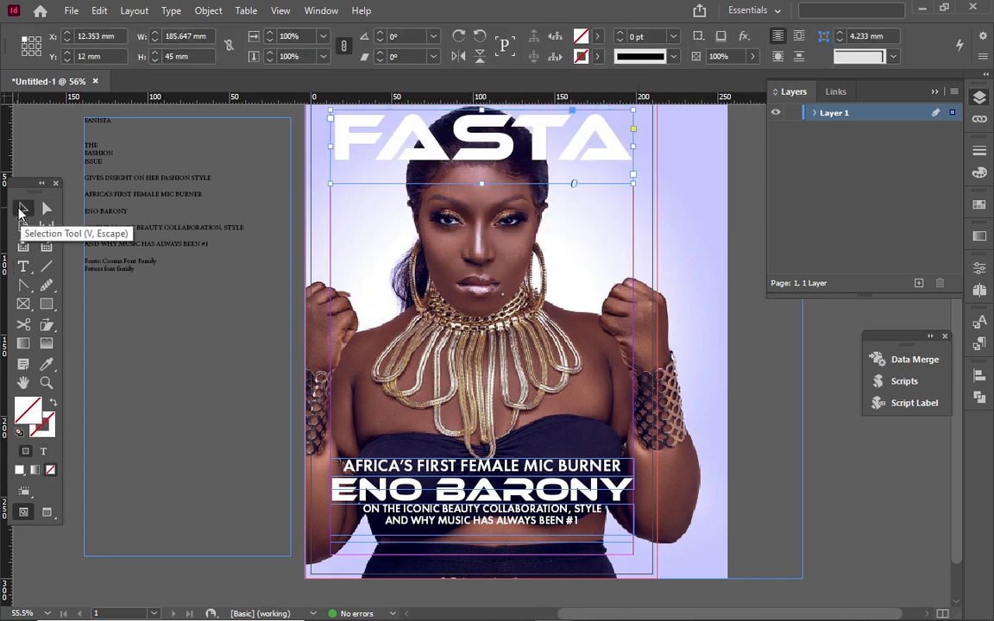
Recolour the whole FASTA masthead with the cyan swatch C=100 M=0 Y=0 K=0
double_click(402, 150)
key("ctrl+a")
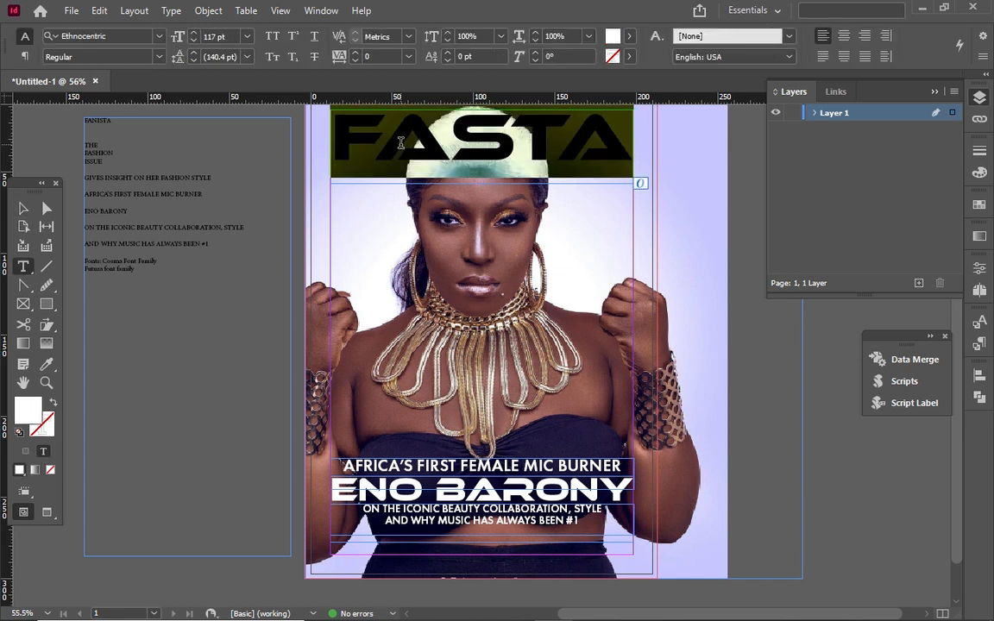
left_click(630, 37)
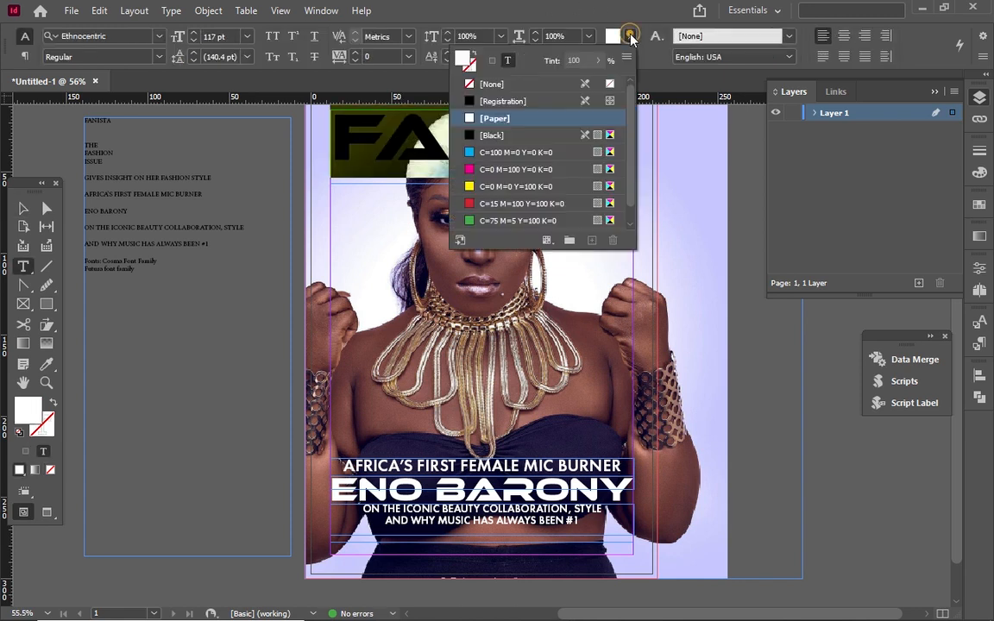
left_click(517, 152)
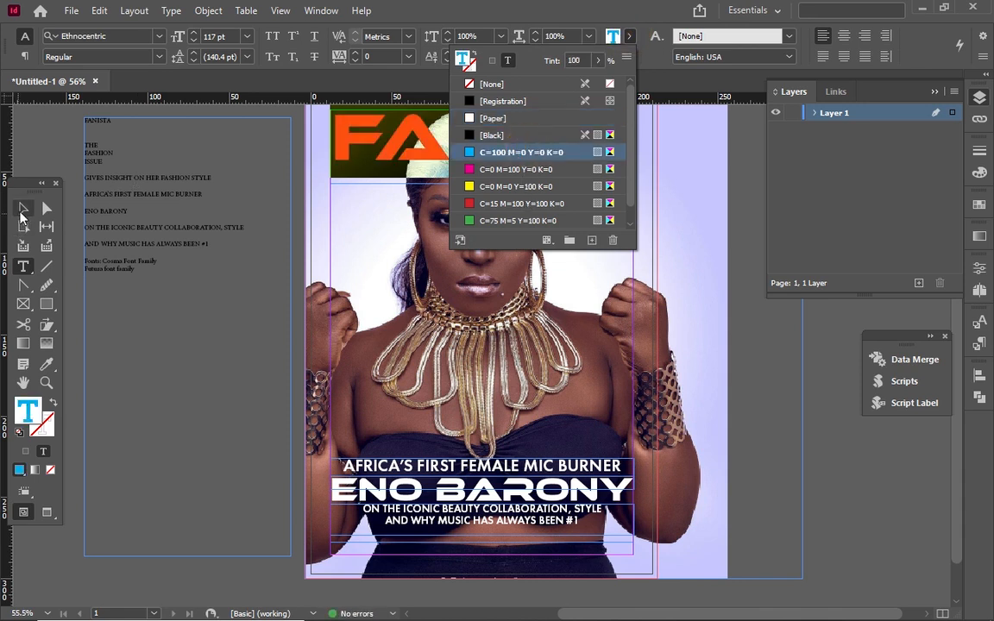
double_click(22, 211)
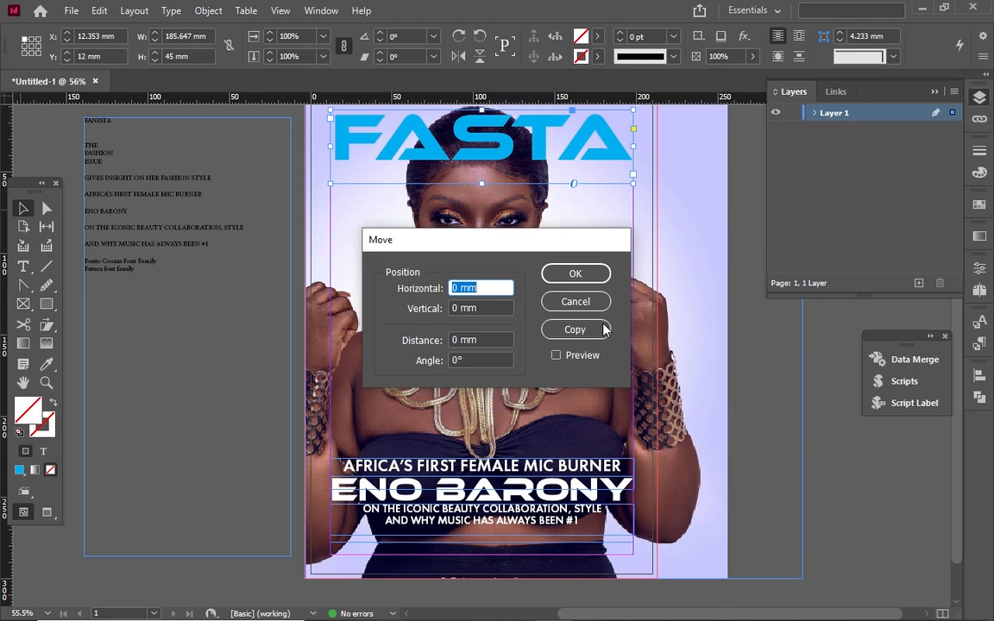
left_click(575, 301)
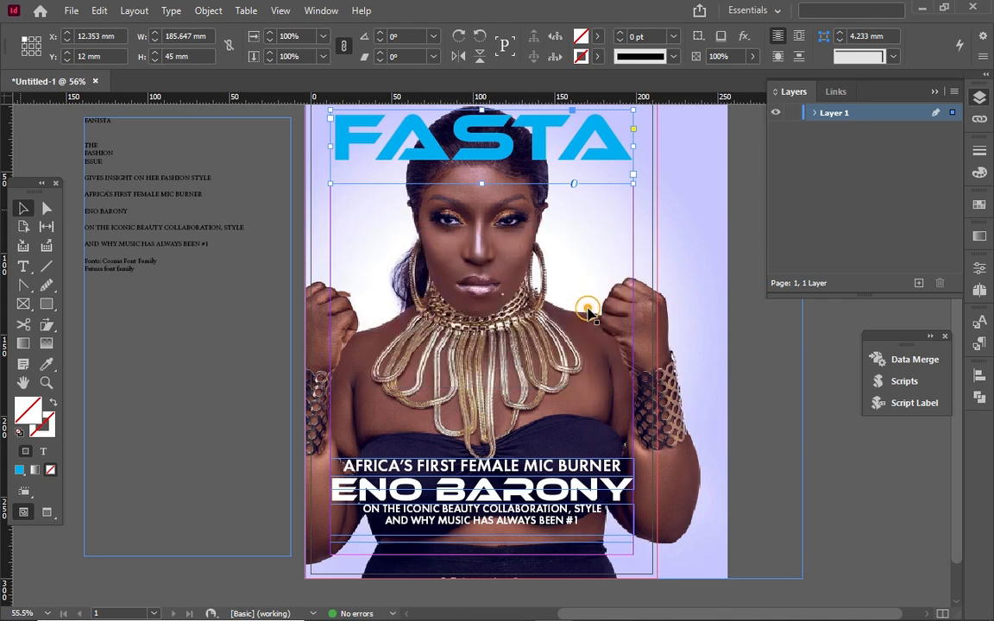
Nudge the FASTA masthead frame down so its Y position is 16.586 mm, just below the top margin
left_click(383, 236)
left_click(429, 138)
key("Down")
key("Down")
key("Down")
key("Down")
key("Down")
key("Down")
key("Down")
key("Down")
key("Down")
key("Down")
key("Down")
key("Down")
key("Down")
key("Down")
key("Down")
key("Down")
key("Down")
key("Down")
key("Down")
key("Down")
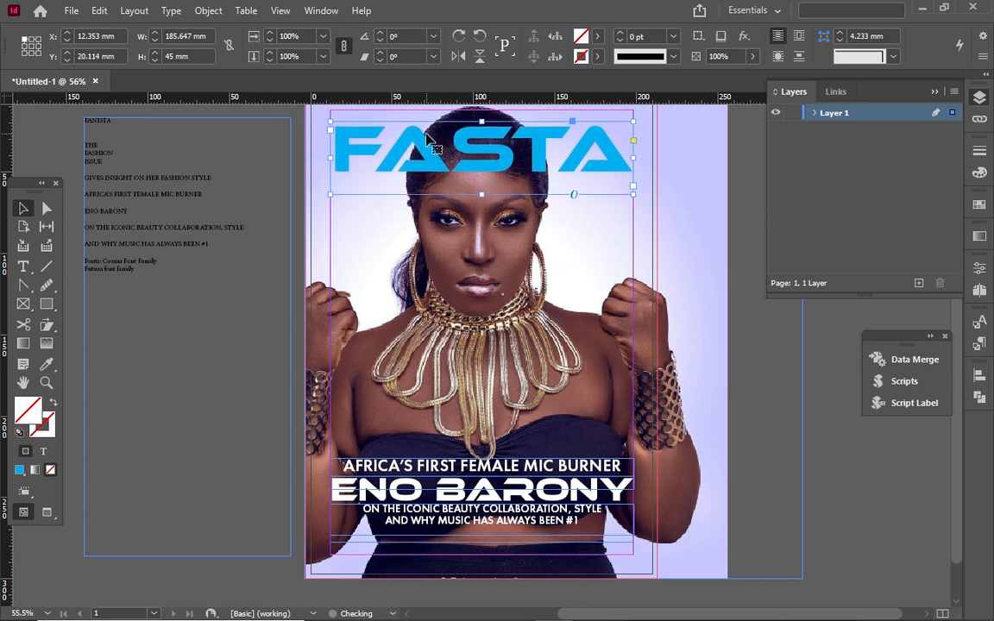
key("Up")
key("Up")
key("Up")
key("Up")
key("Up")
key("Up")
key("Up")
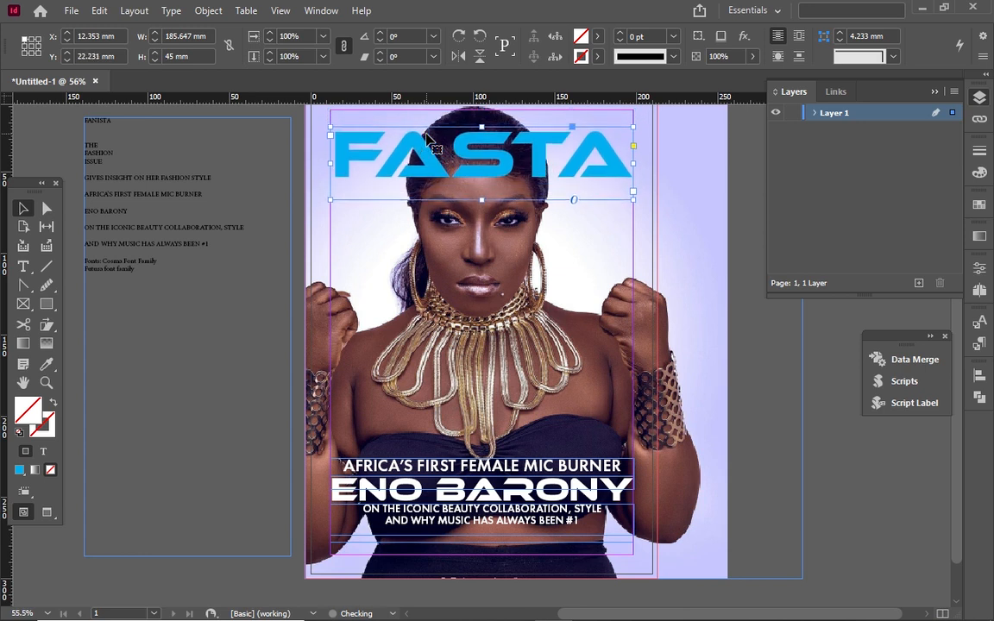
scroll(426, 138, "up", 1)
key("Up")
key("Up")
key("Up")
key("Up")
key("Up")
key("Up")
key("Up")
key("Up")
key("Up")
key("Up")
key("Up")
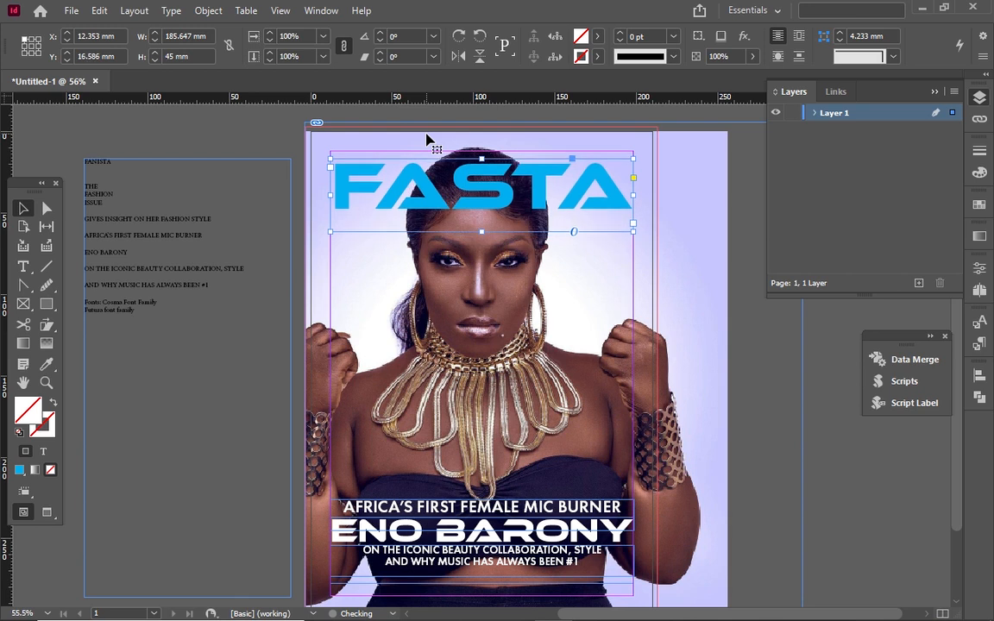
Fit the FASTA masthead's frame to its content
left_click(400, 204)
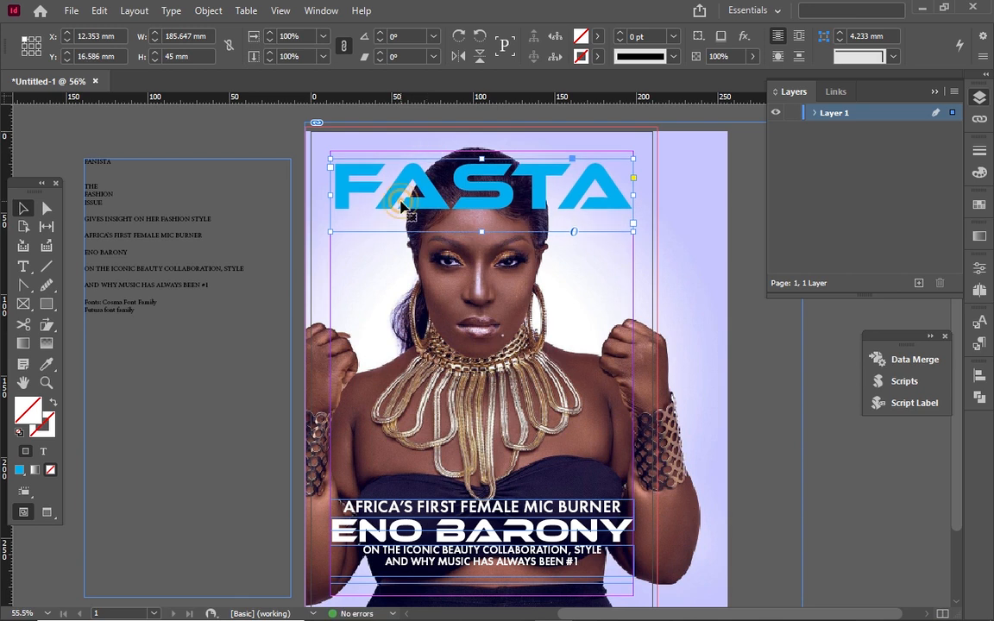
right_click(466, 220)
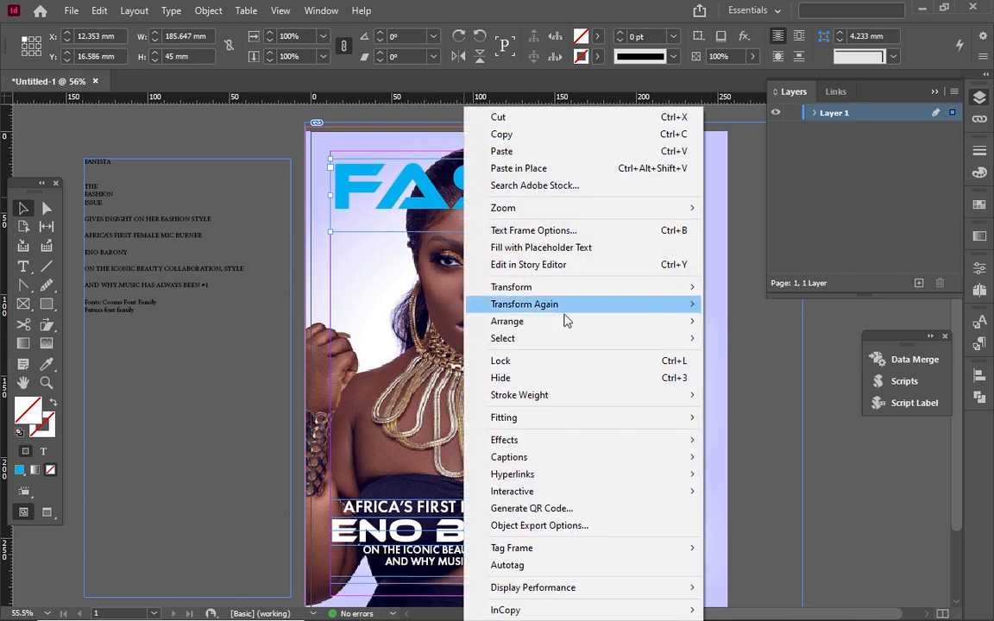
mouse_move(529, 426)
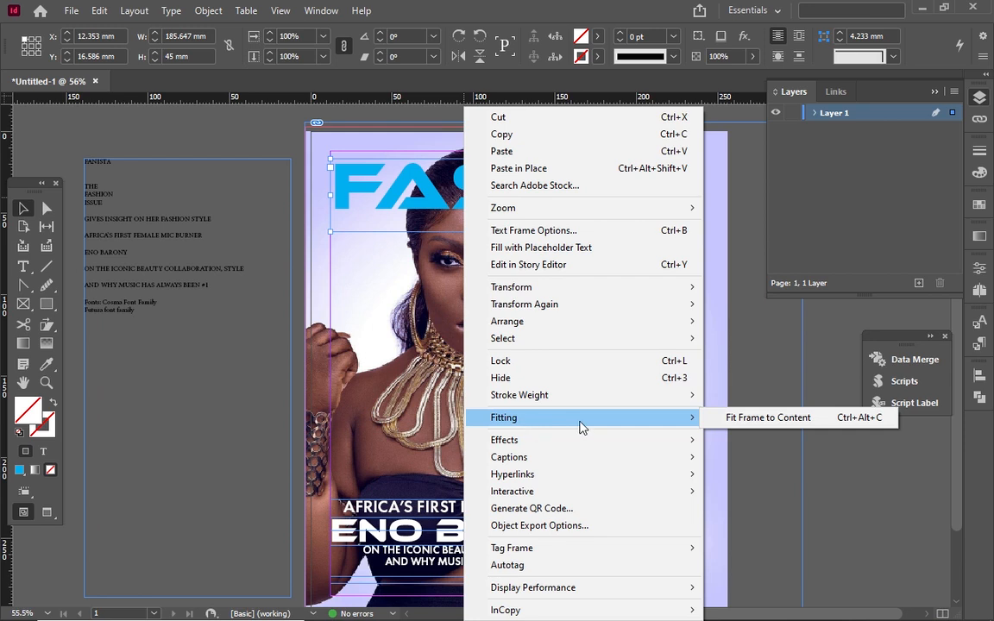
left_click(723, 418)
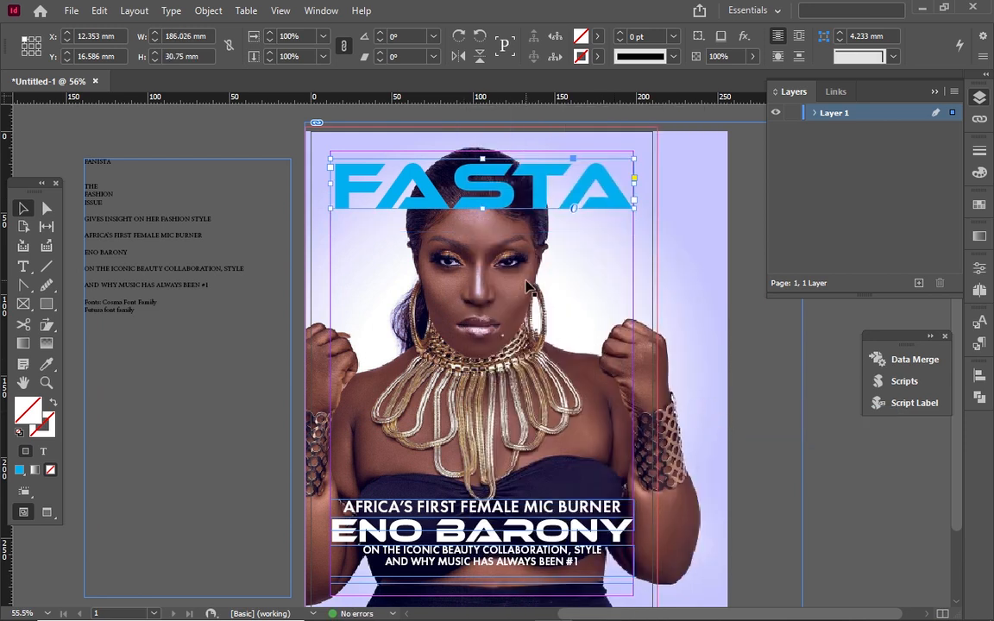
Draw a small text frame above the masthead, starting at the left margin, and enter NEW
key("t")
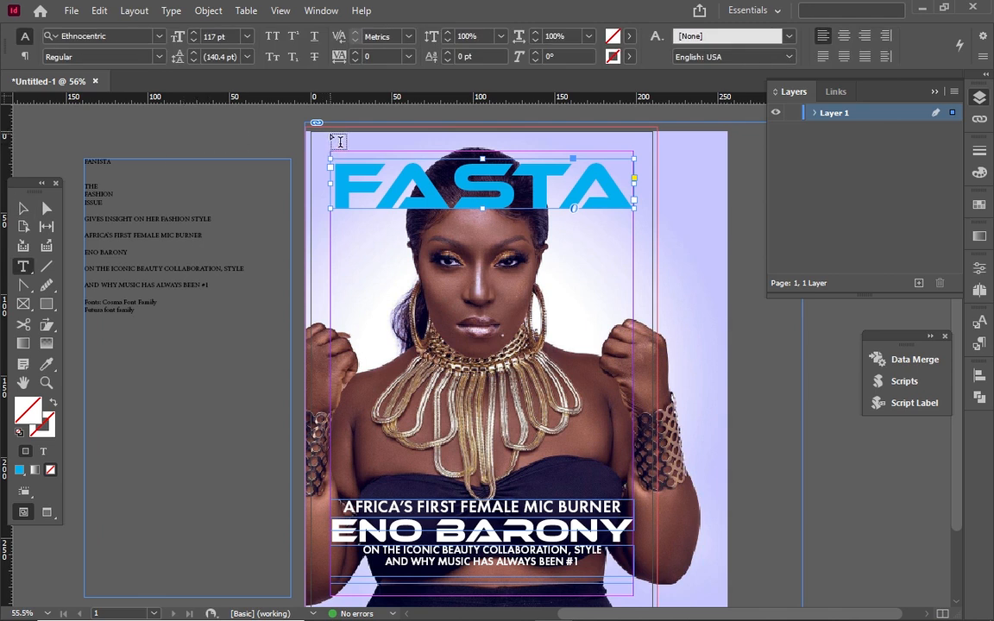
left_click(330, 135)
left_click_drag(330, 135, 405, 151)
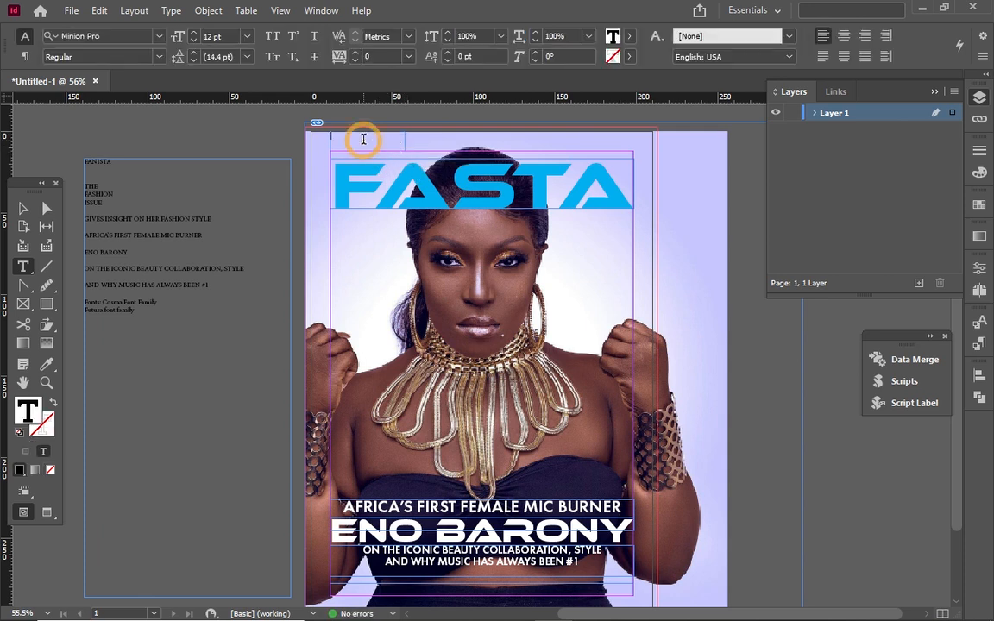
type("NEW")
Set the word NEW above the masthead in Futura PT with the Bold style
left_click_drag(329, 135, 363, 139)
left_click(160, 37)
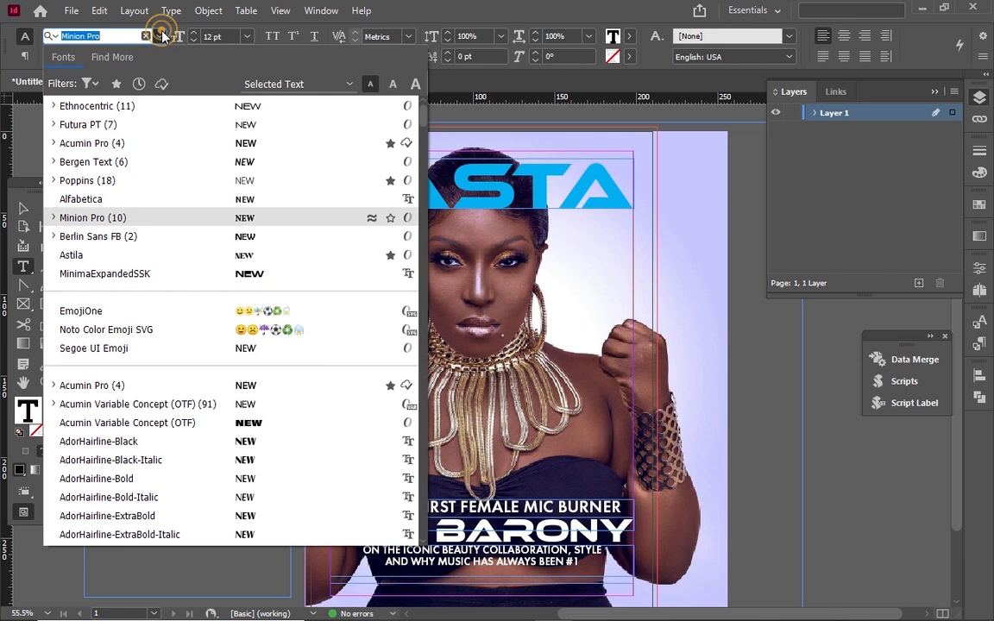
left_click(86, 130)
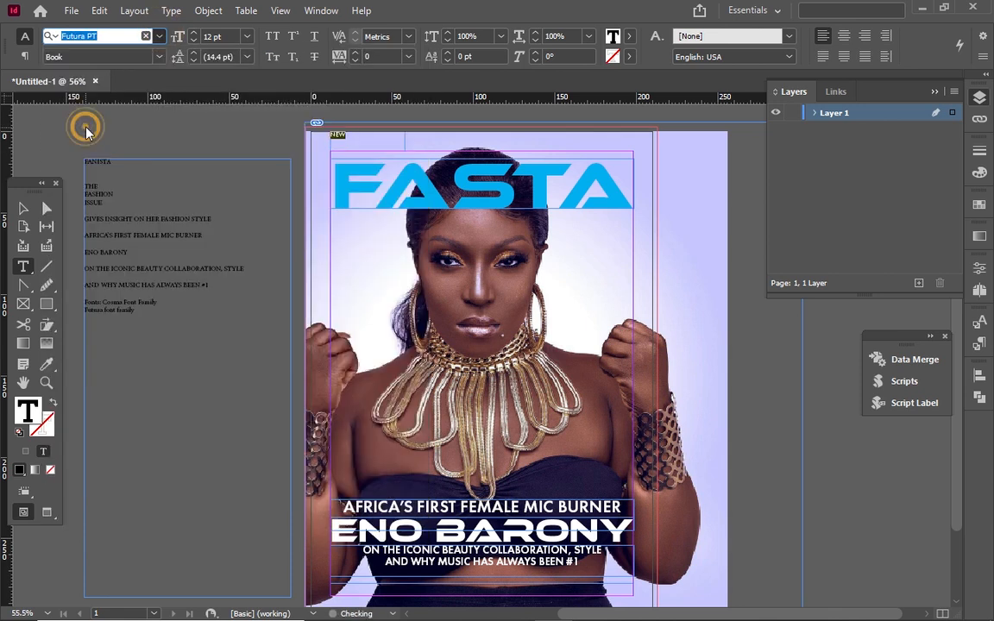
left_click(160, 57)
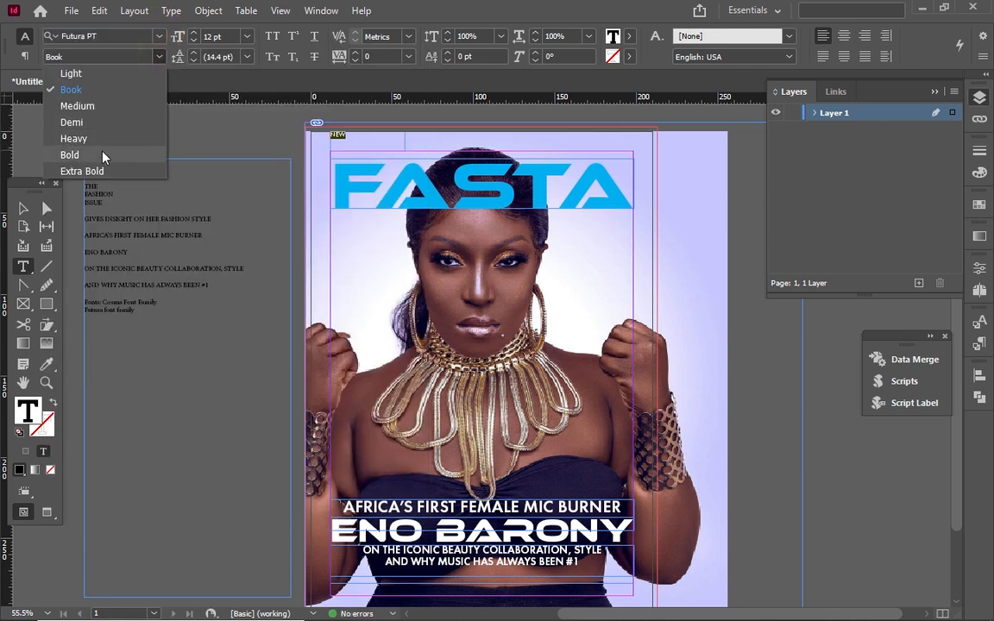
left_click(69, 155)
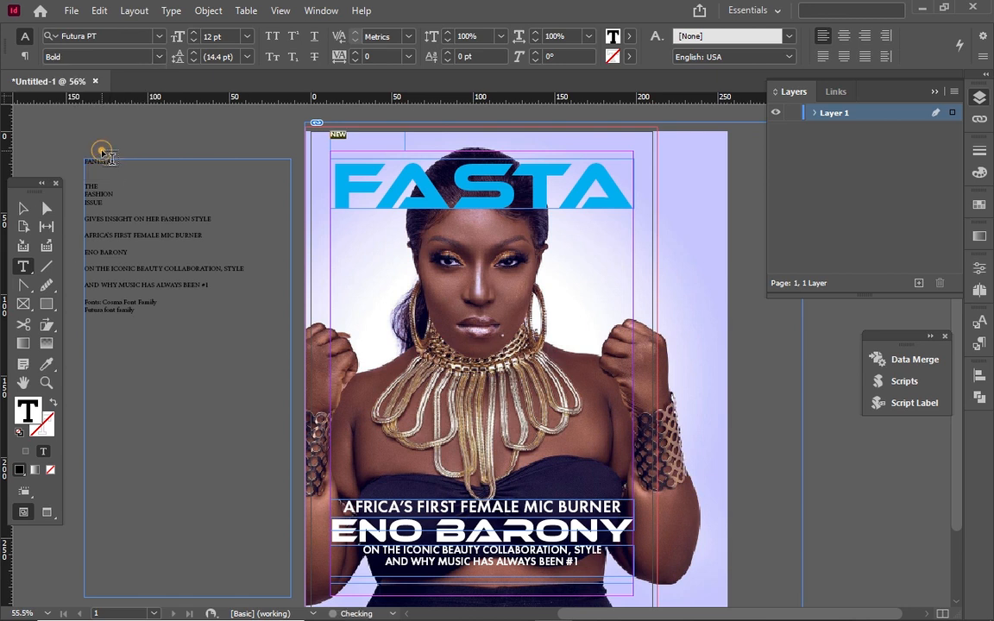
Enlarge the word NEW to 24 pt
left_click(193, 33)
left_click(192, 33)
left_click(193, 33)
left_click(192, 33)
left_click(192, 33)
left_click(192, 33)
left_click(192, 33)
left_click(192, 32)
left_click(192, 33)
left_click(193, 33)
left_click(192, 33)
left_click(193, 33)
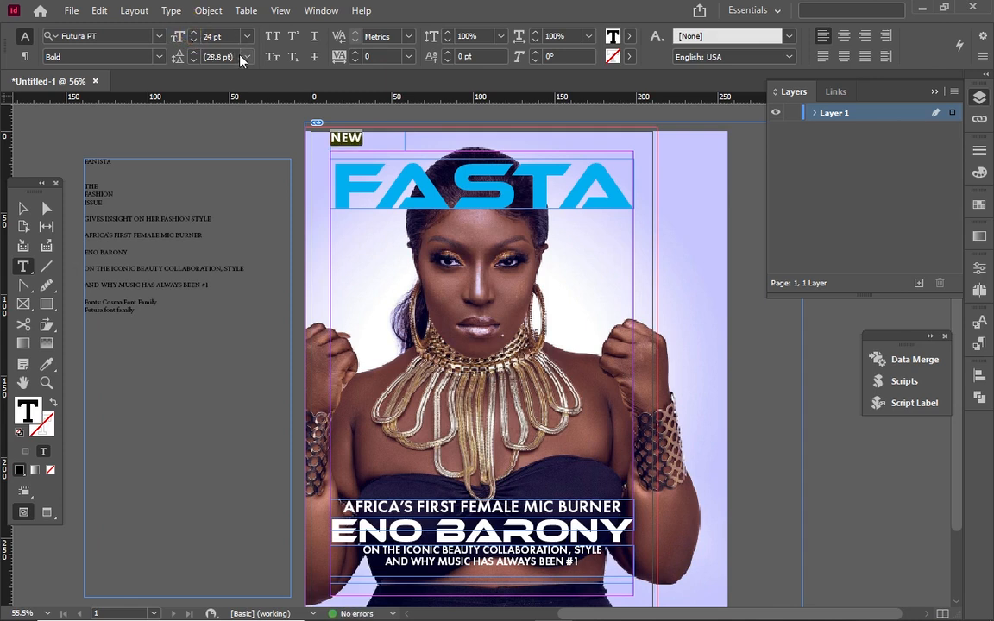
Adjust the whole FASTA masthead's tracking, trying 10, 5 and 1 and settling on 3
left_click(450, 184)
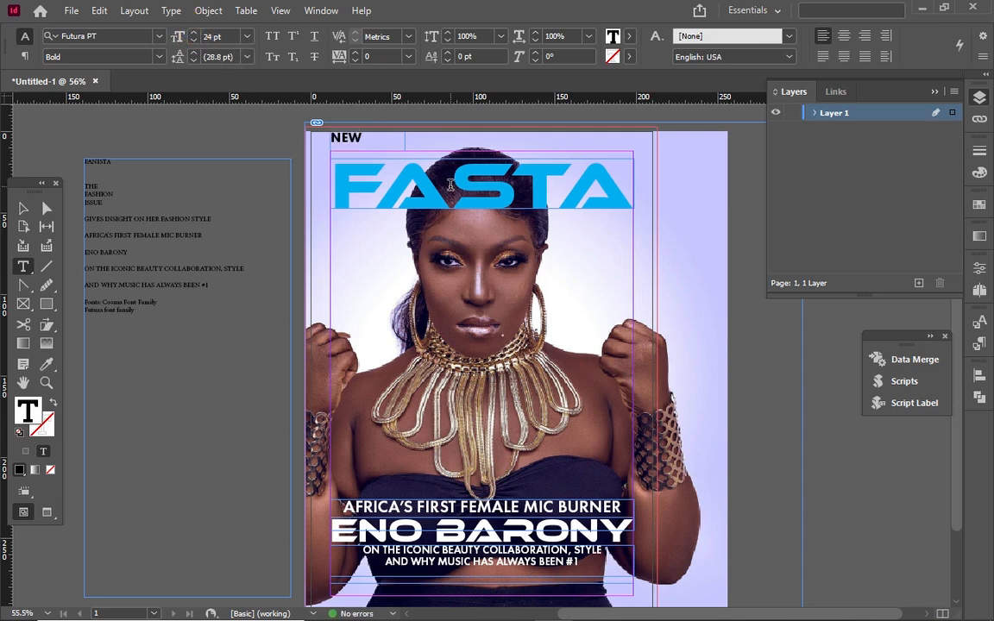
double_click(450, 185)
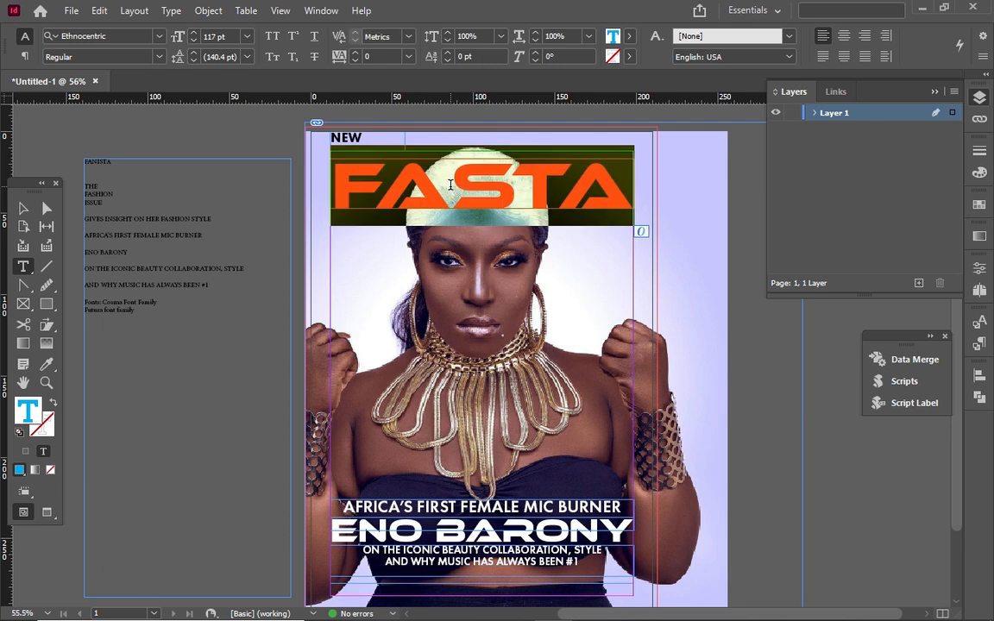
left_click(357, 52)
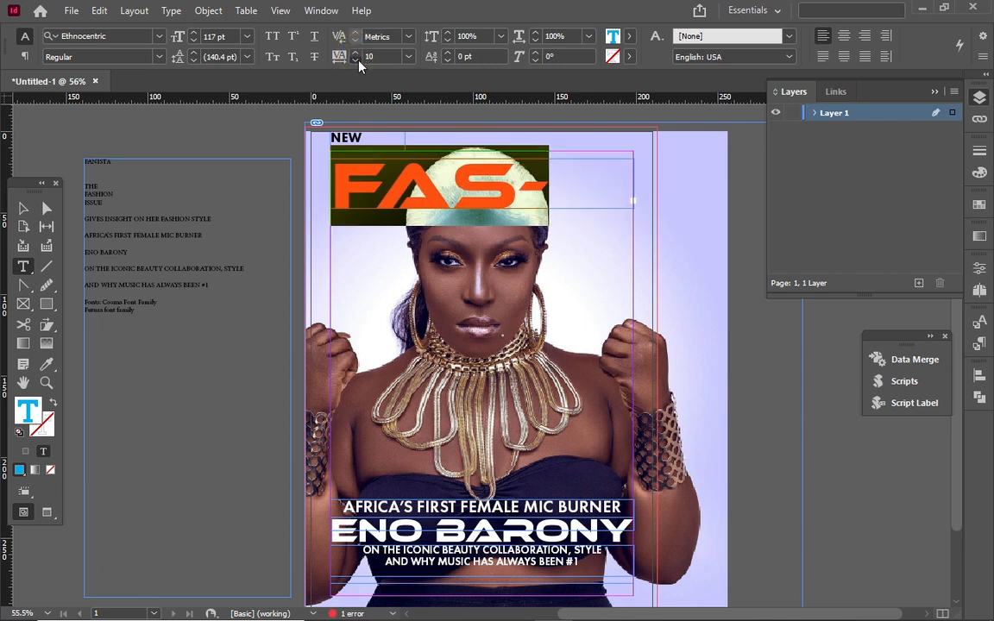
left_click(355, 60)
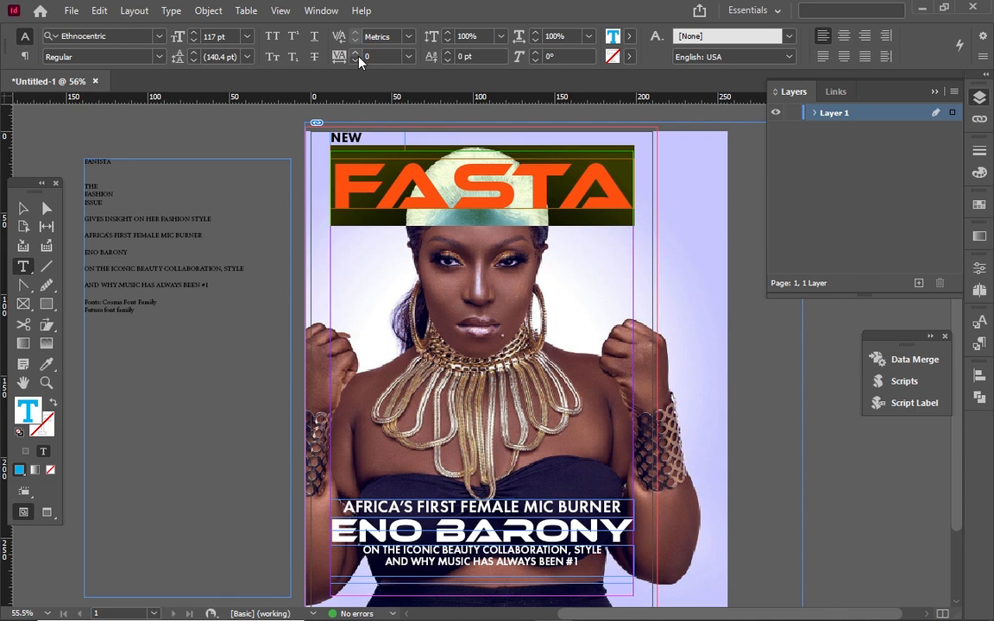
left_click(409, 57)
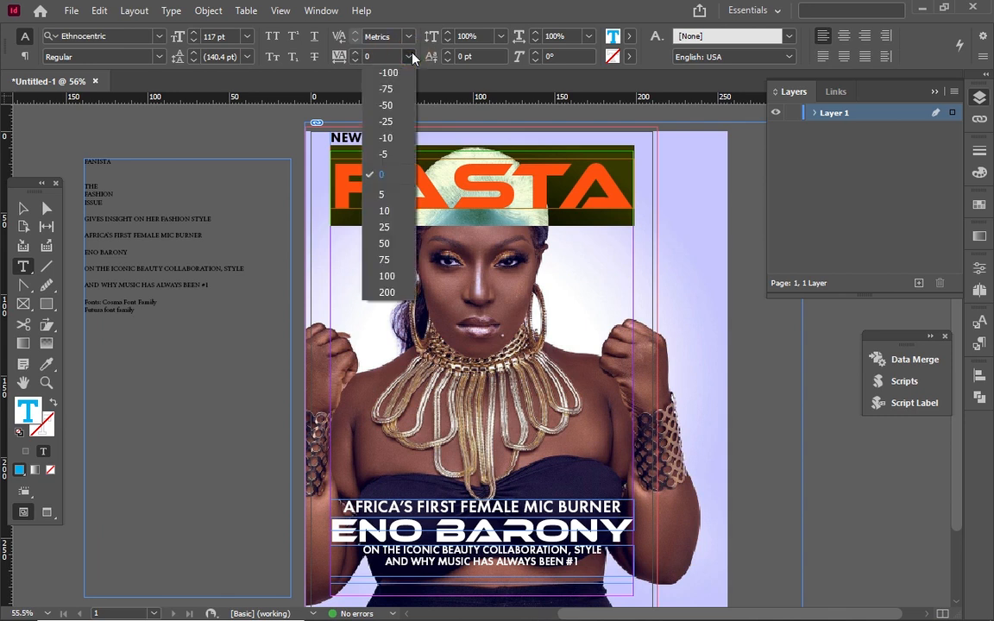
left_click(382, 194)
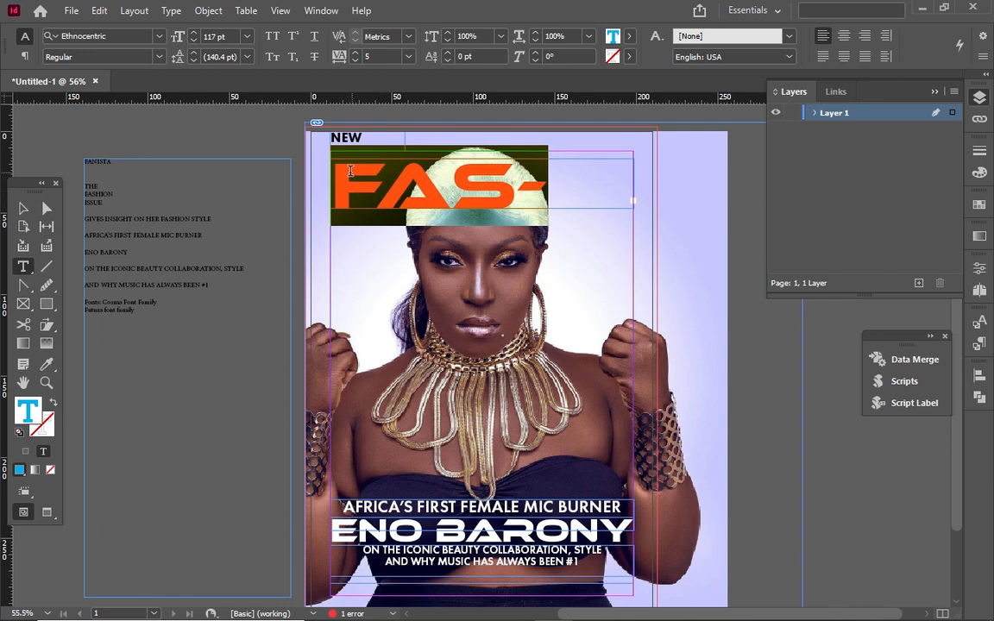
left_click(372, 55)
key("BackSpace")
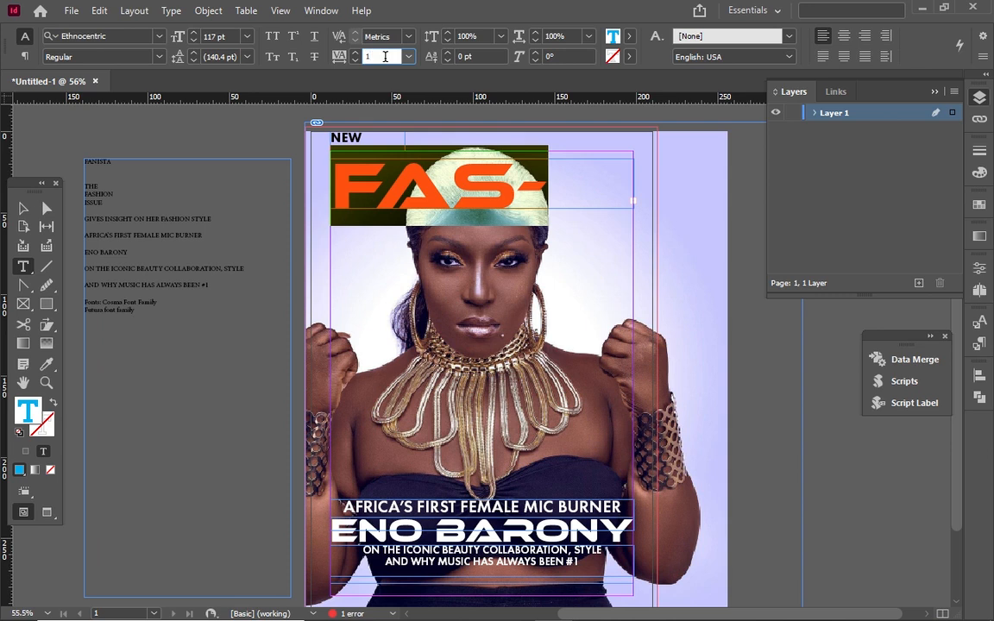
key("Return")
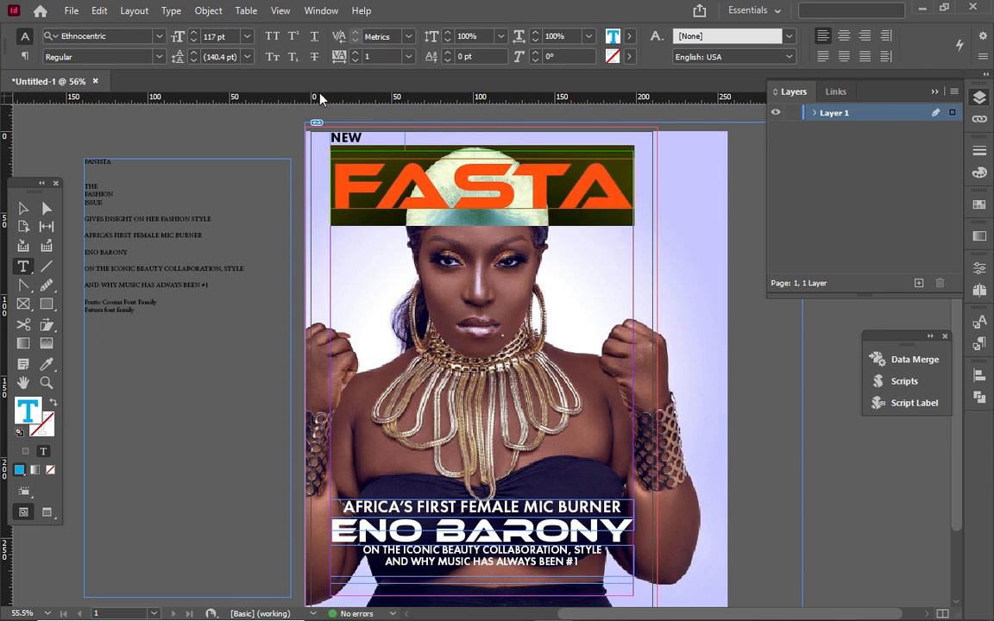
left_click(369, 56)
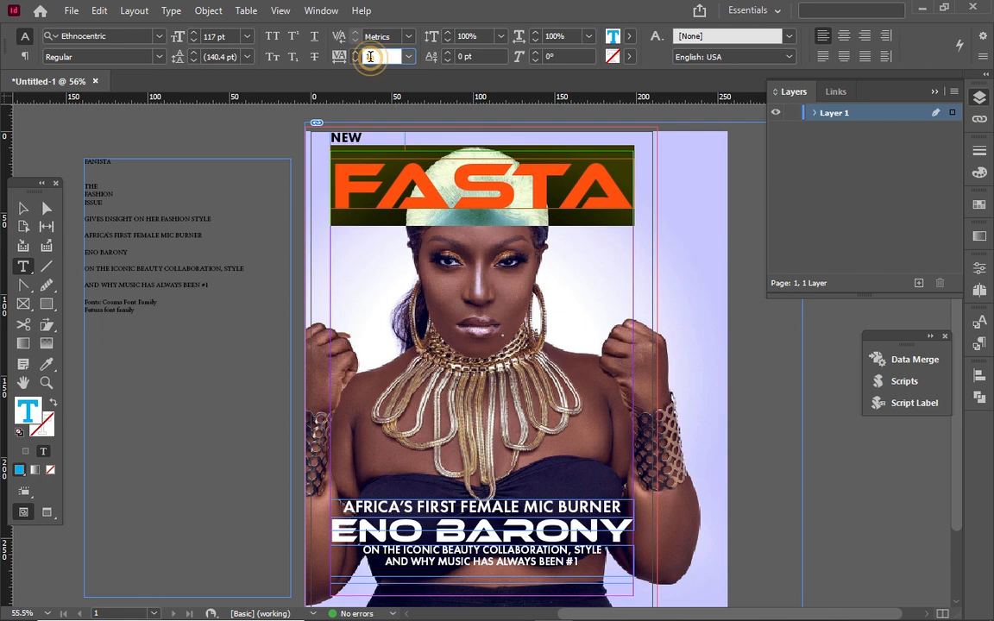
left_click(370, 57)
key("Return")
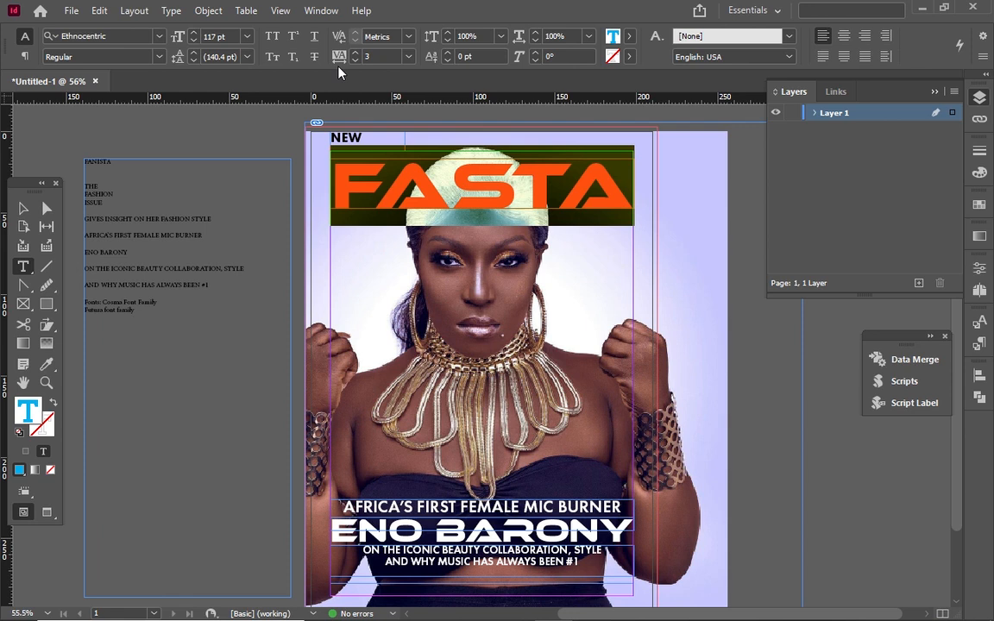
Change the fill colour of the word NEW above the masthead to [Paper]
left_click(332, 138)
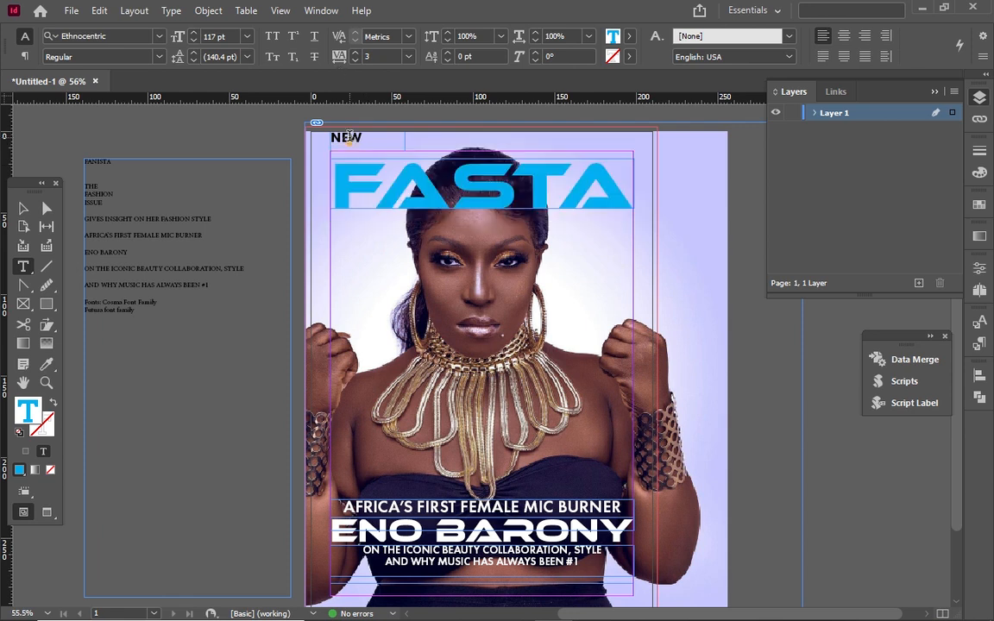
double_click(349, 140)
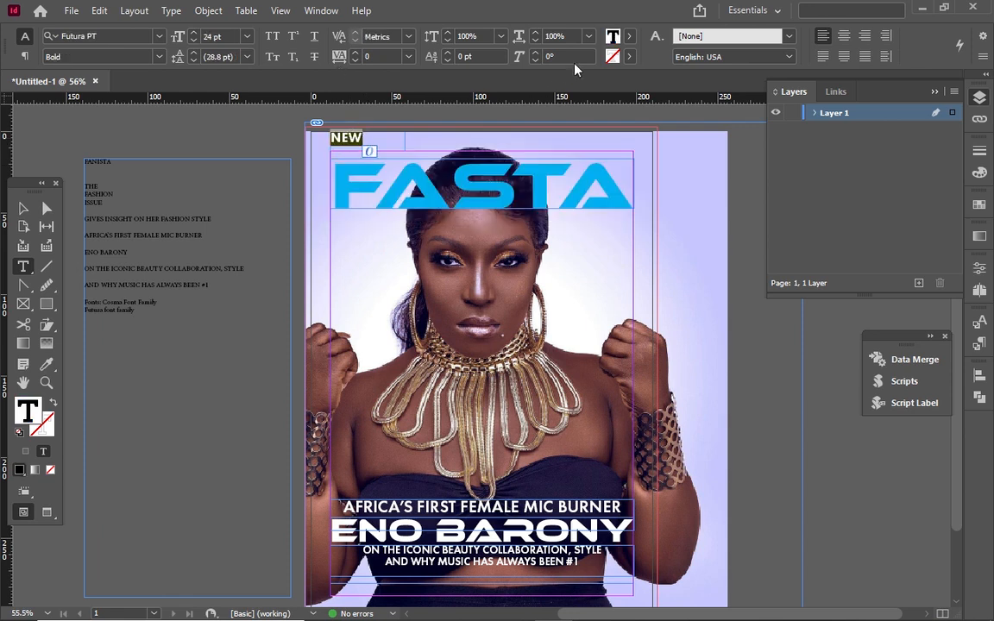
left_click(629, 39)
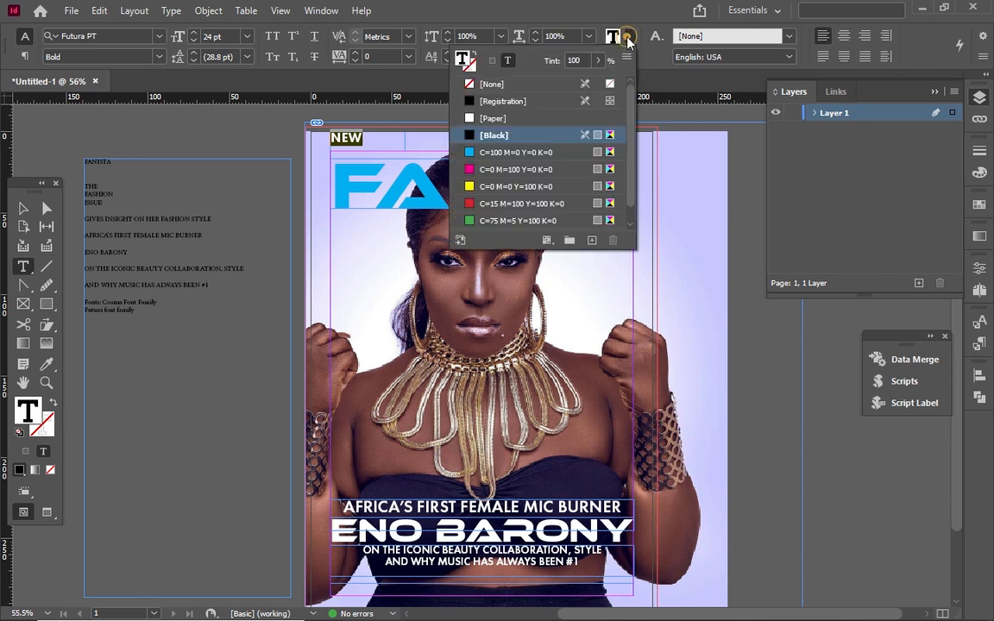
left_click(521, 122)
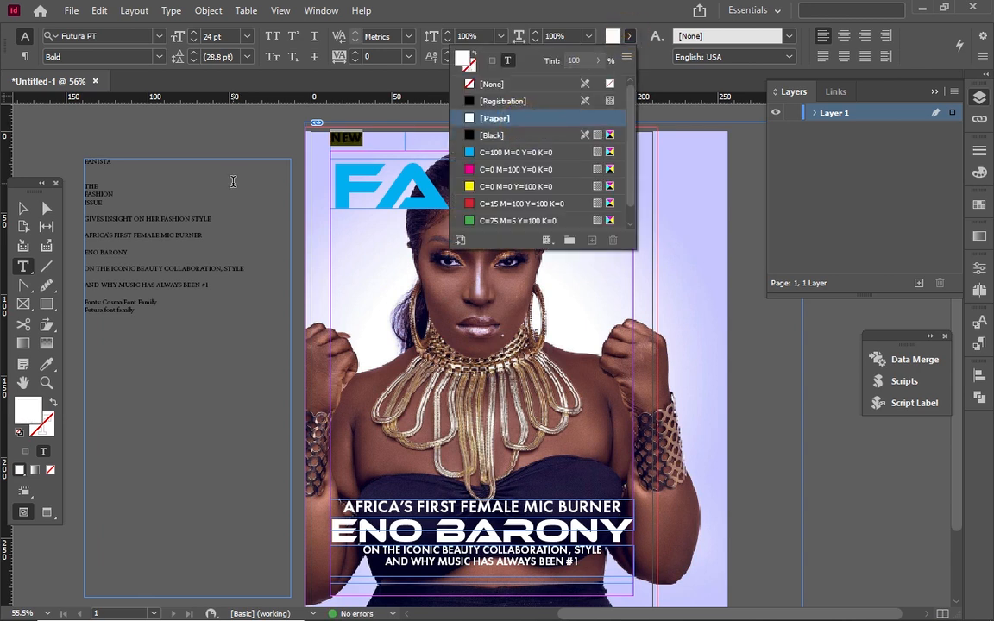
left_click(23, 208)
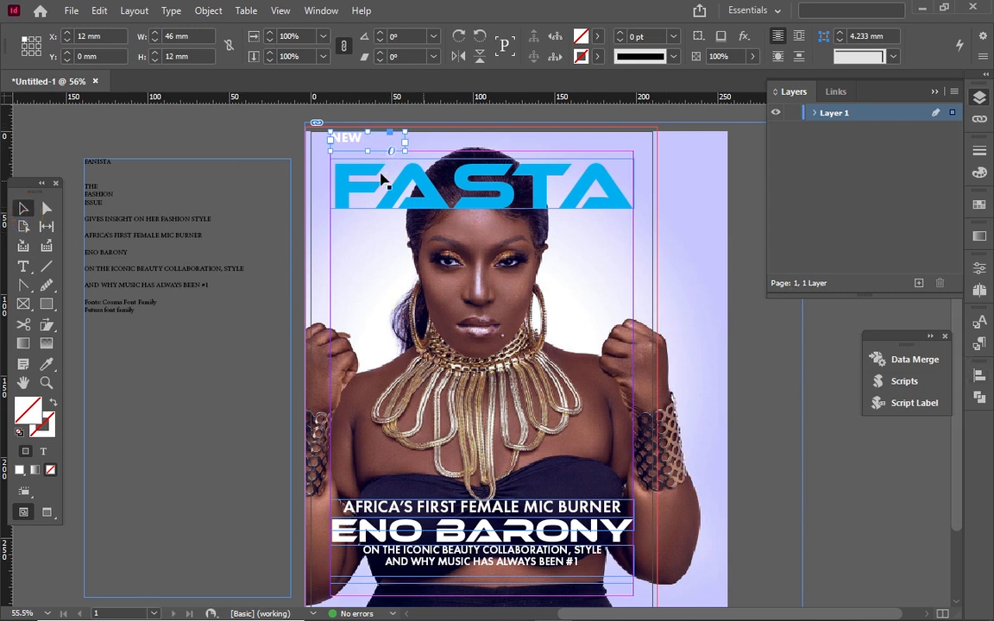
Turn on paragraph shading behind the word NEW
double_click(364, 134)
left_click(363, 134)
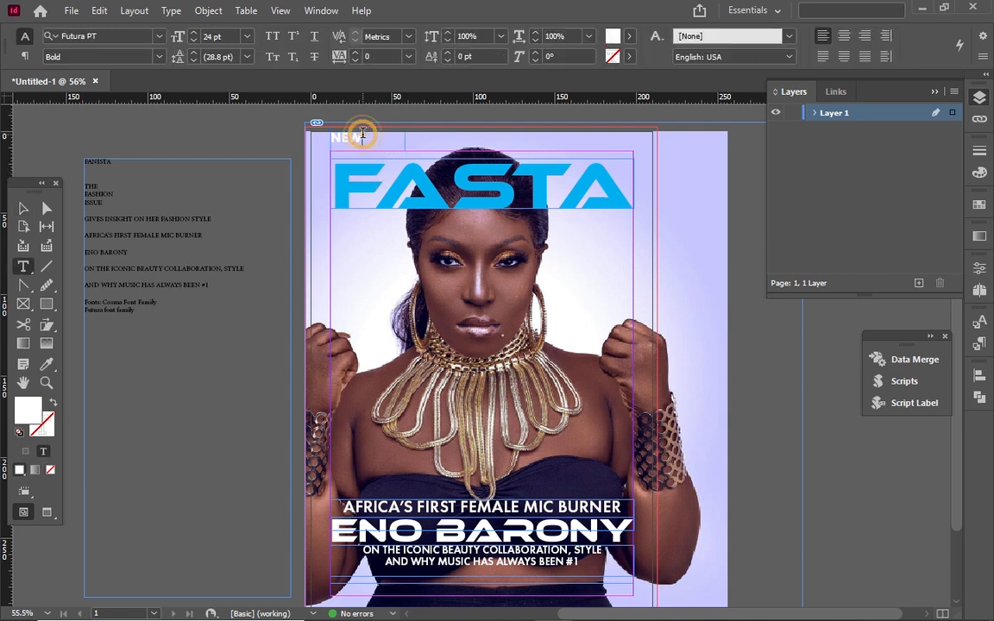
key("ctrl+a")
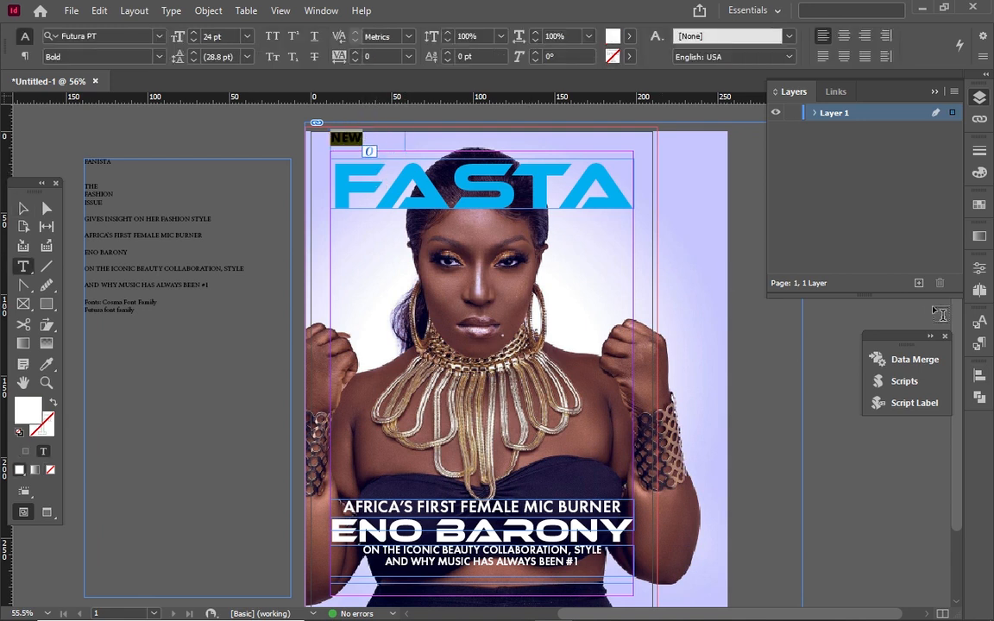
left_click(982, 273)
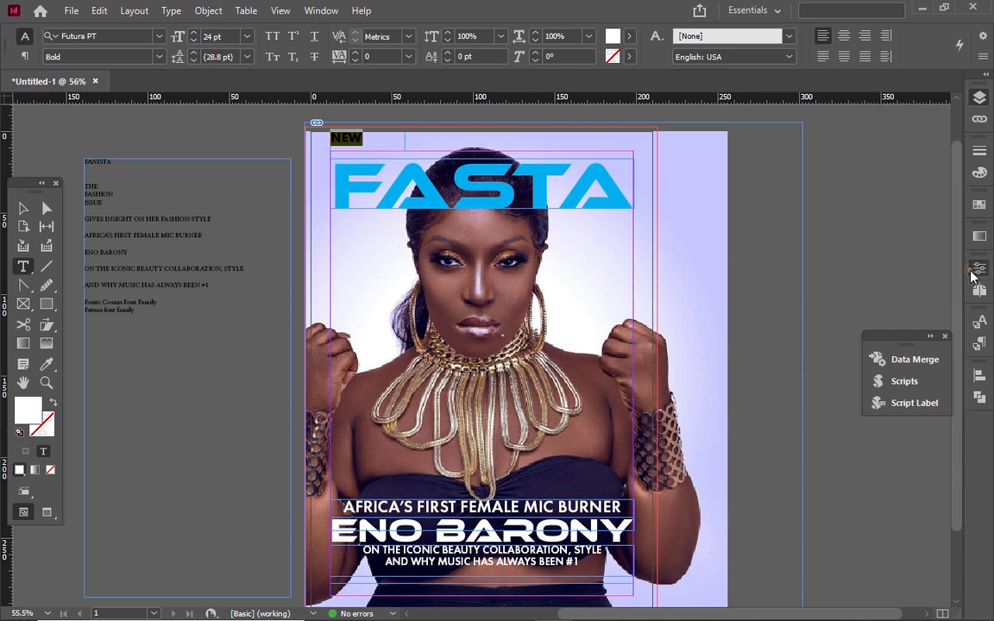
left_click(983, 273)
left_click(983, 269)
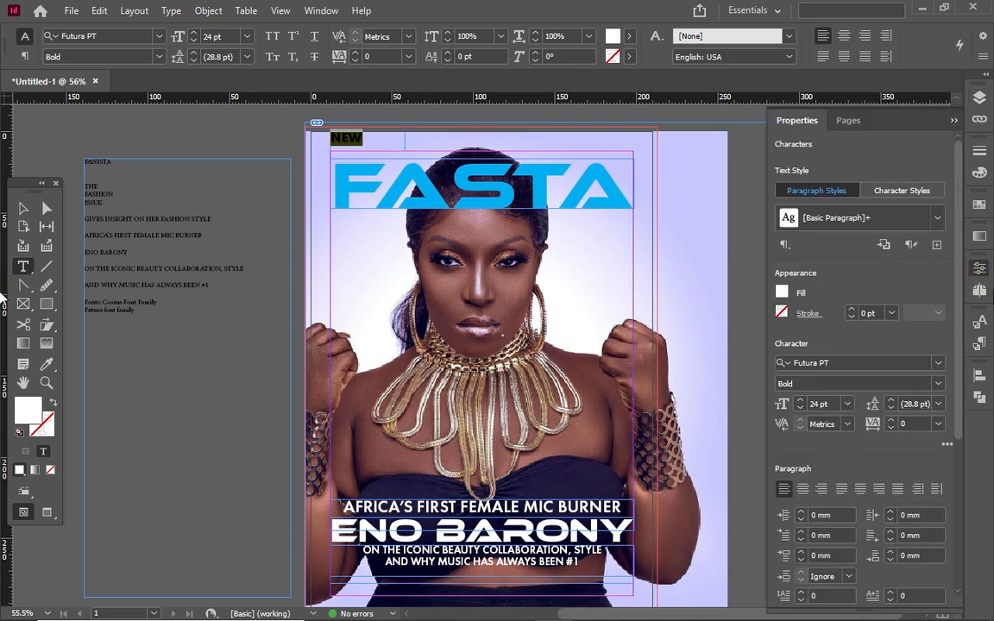
left_click_drag(956, 390, 973, 585)
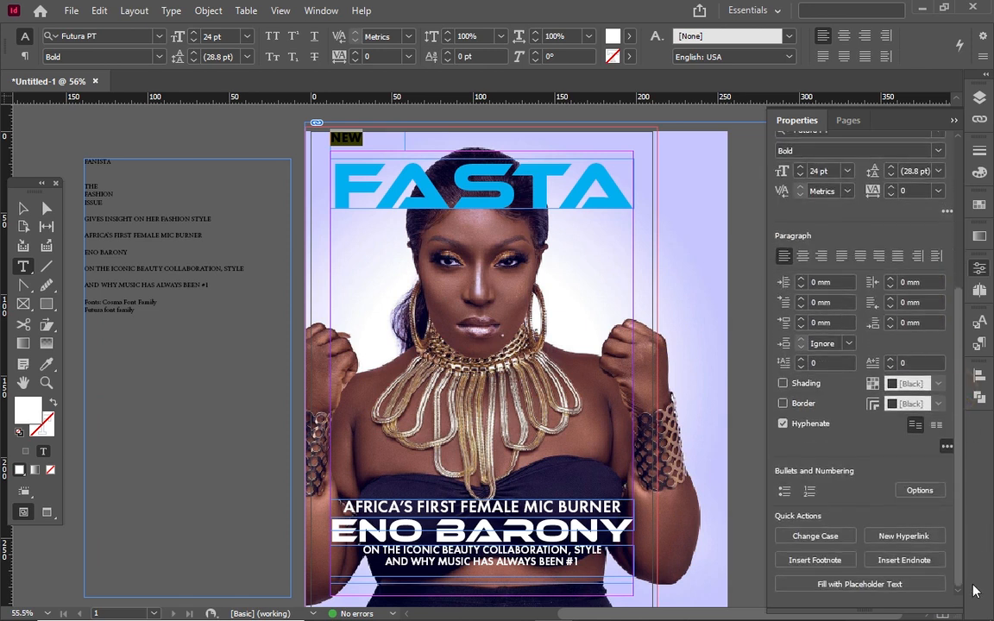
left_click(783, 384)
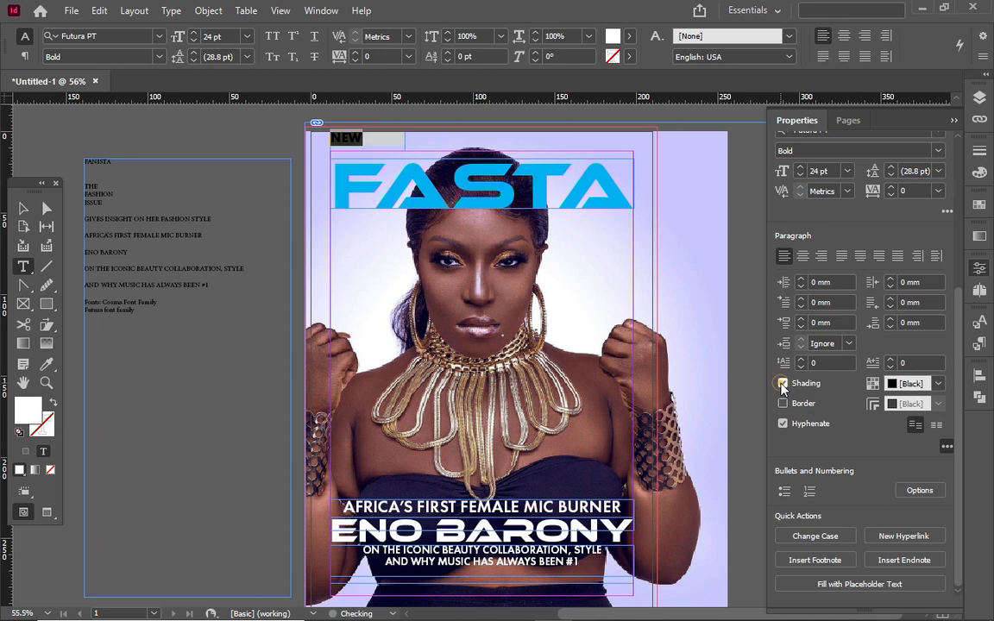
Set the shading colour behind NEW to the yellow swatch C=0 M=0 Y=100 K=0, keeping the text in place
left_click(871, 393, "alt")
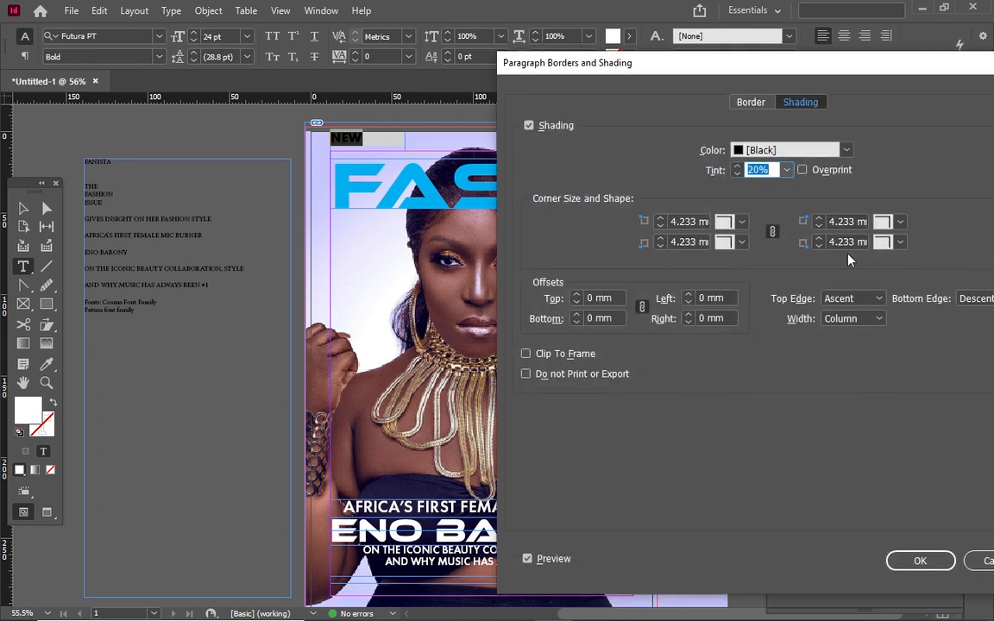
left_click(845, 149)
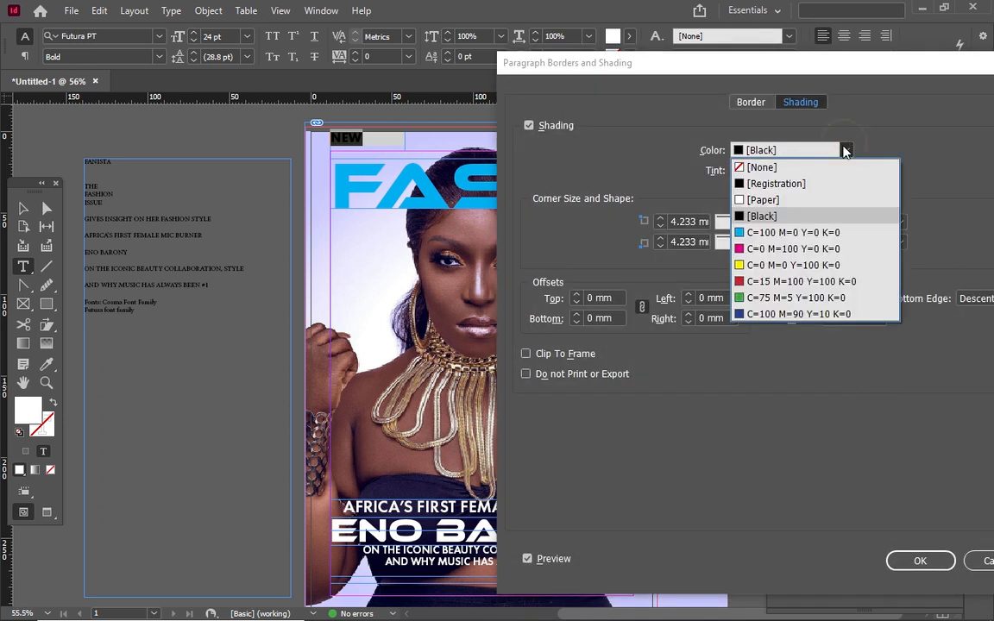
left_click(805, 268)
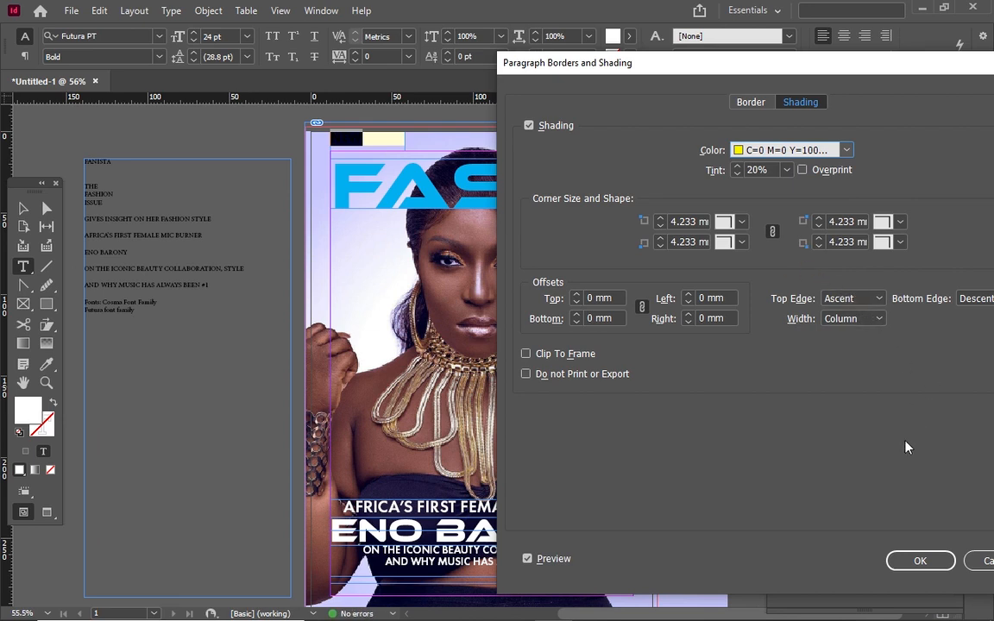
left_click(904, 562)
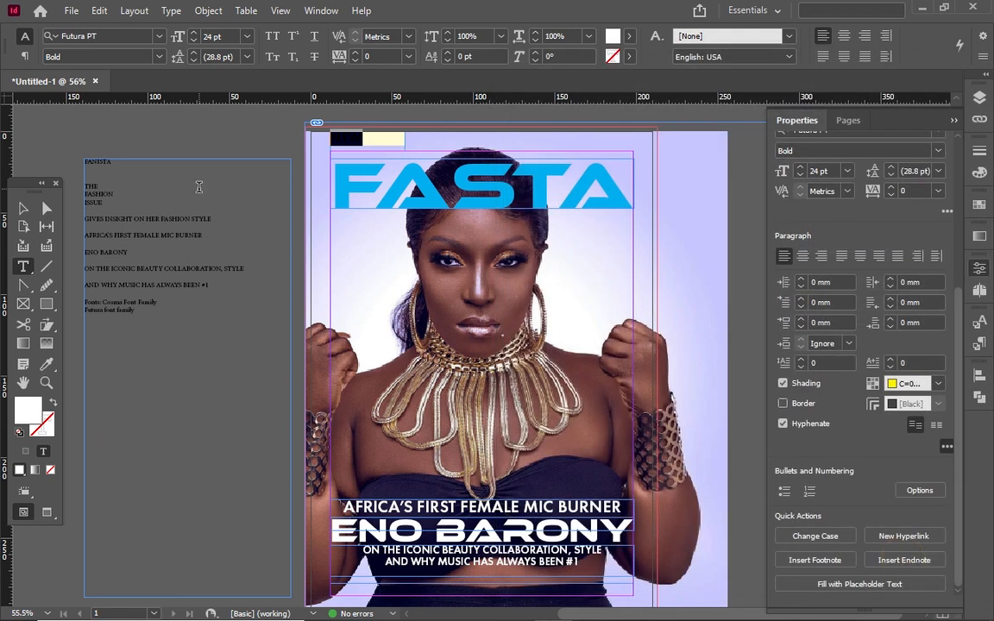
key("BackSpace")
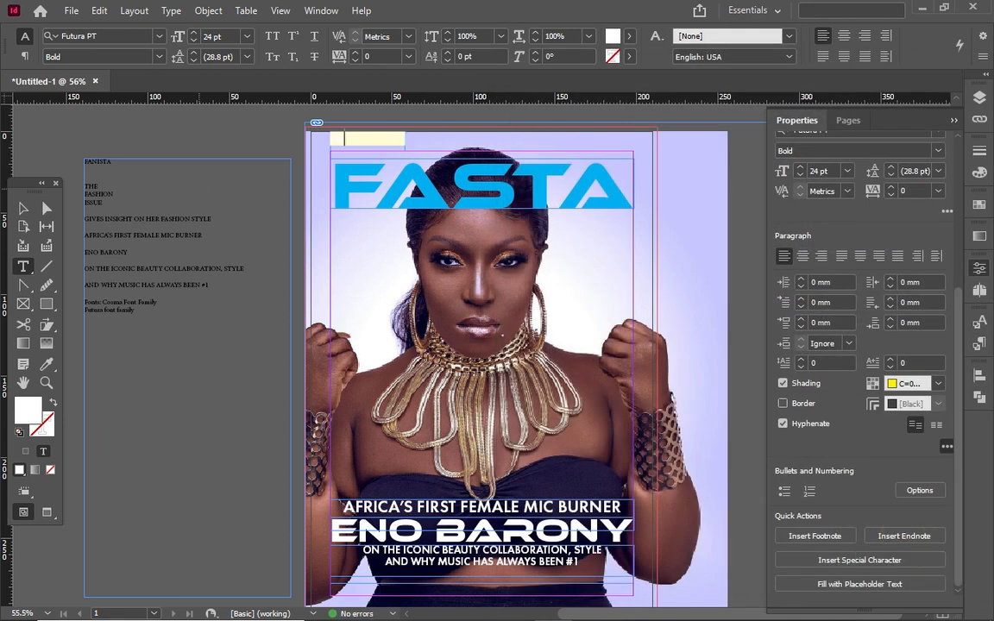
key("ctrl+z")
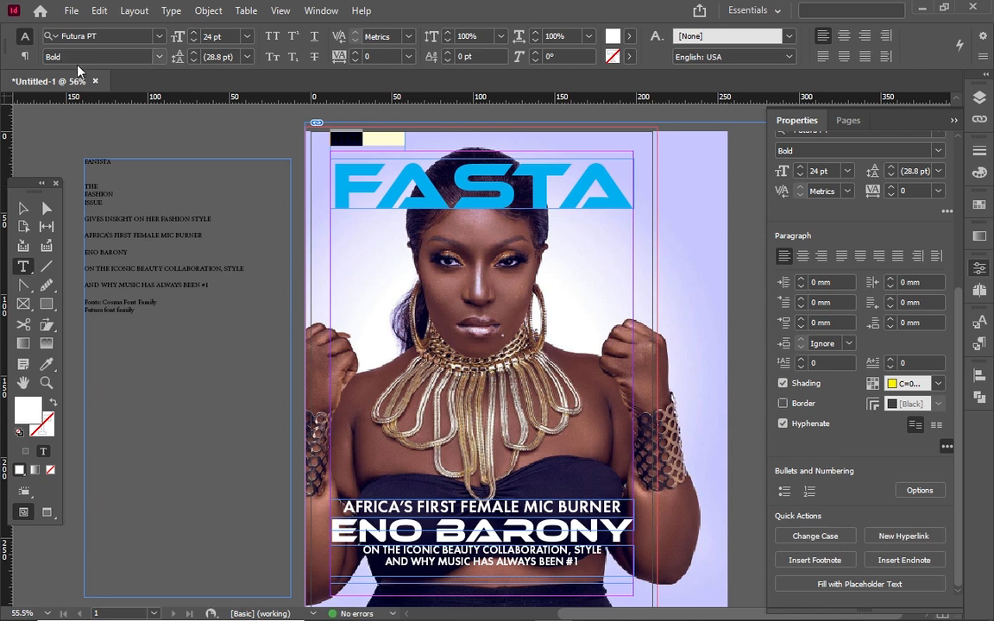
Deselect the NEW frame and briefly preview the cover without guides and frame edges
left_click(25, 206)
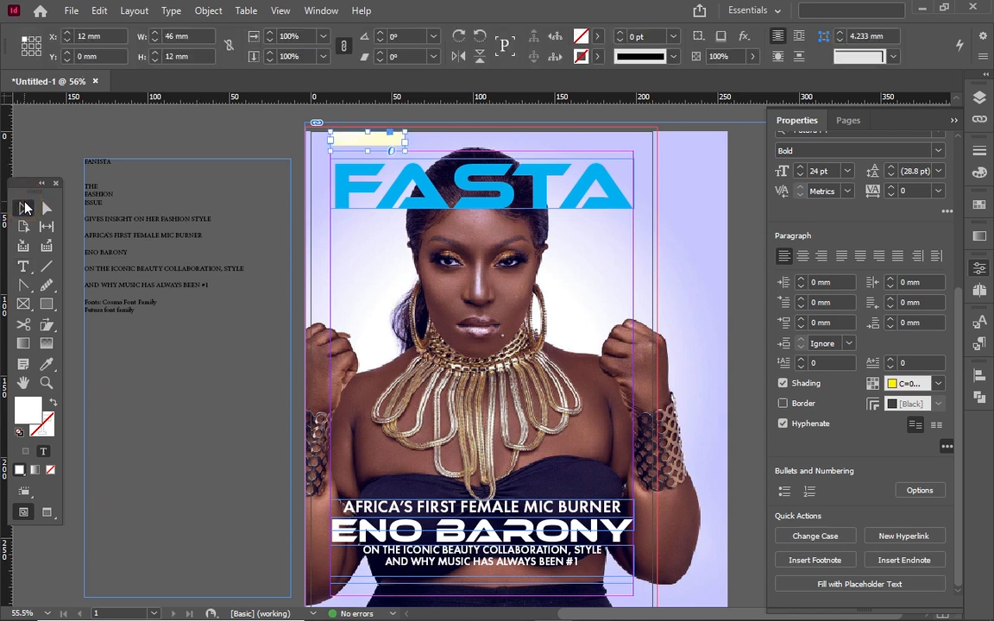
left_click(190, 126)
left_click(191, 126)
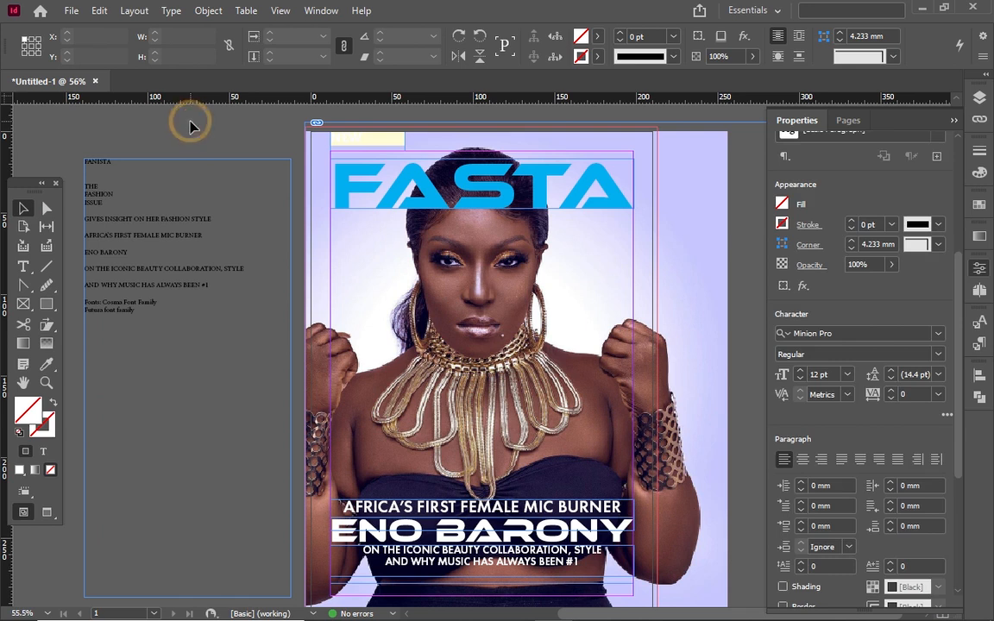
key("w")
key("w")
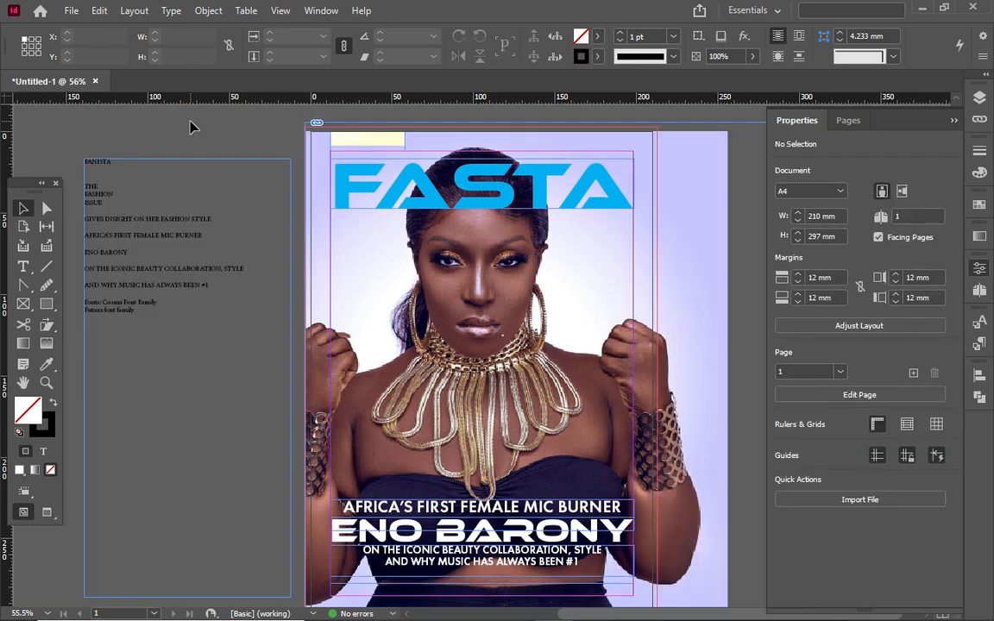
Raise the tint of the yellow paragraph shading behind NEW to 100%
double_click(350, 136)
key("ctrl+a")
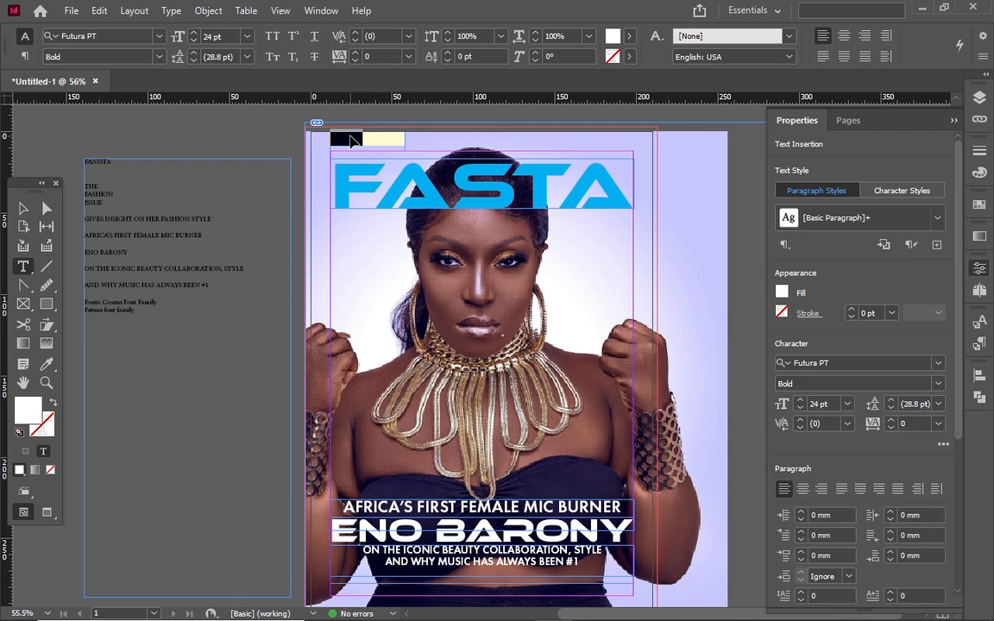
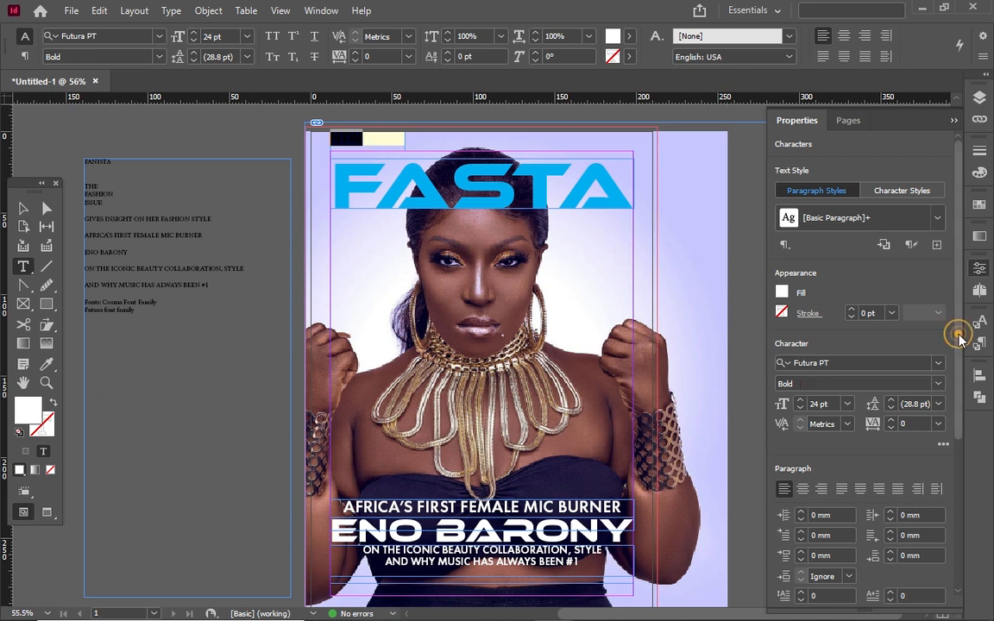
left_click_drag(958, 329, 964, 398)
scroll(855, 440, "down", 3)
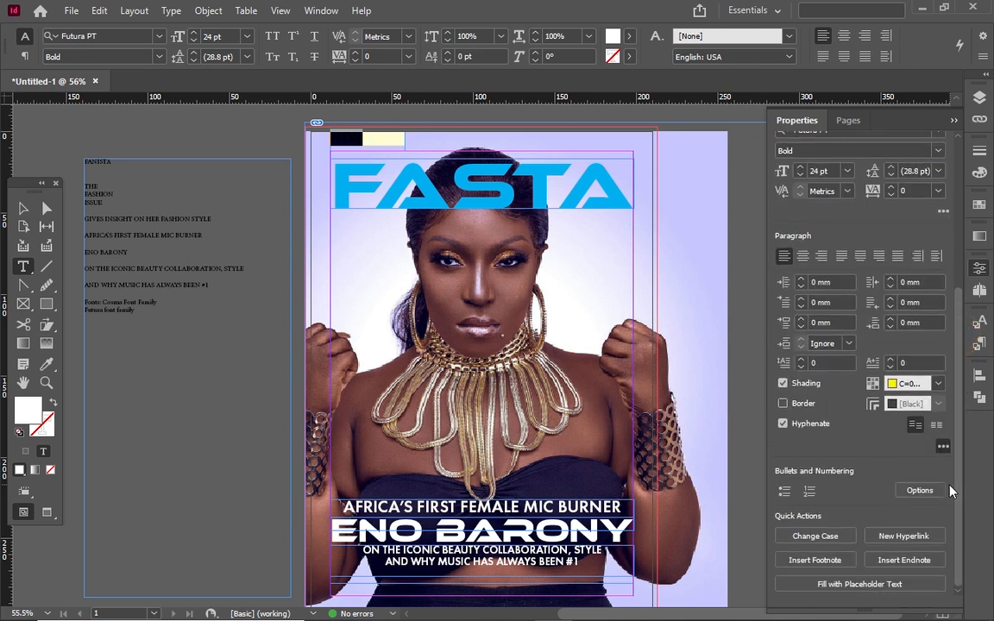
left_click(874, 385, "alt")
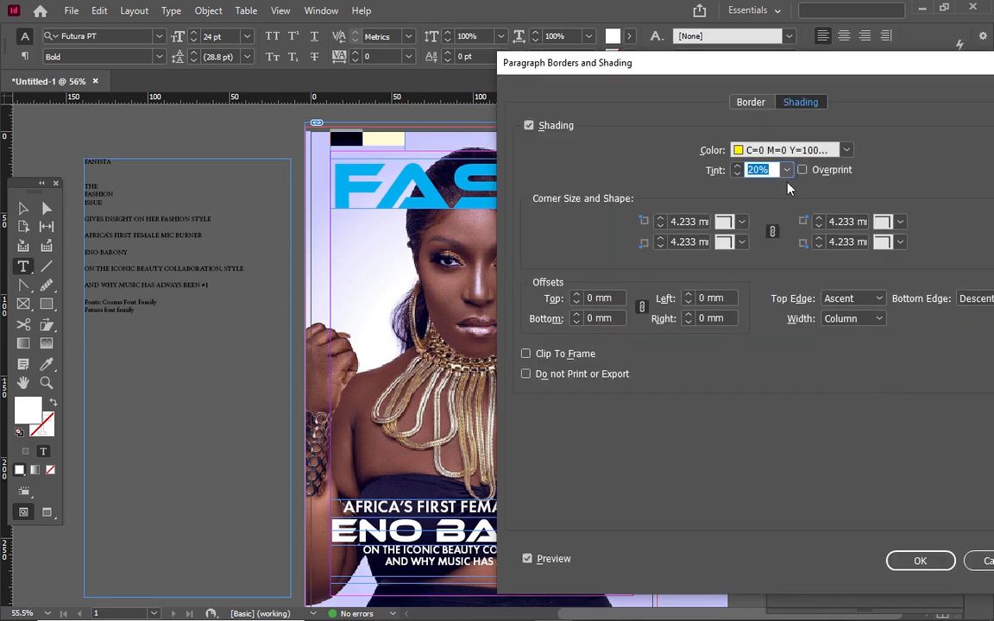
left_click(786, 170)
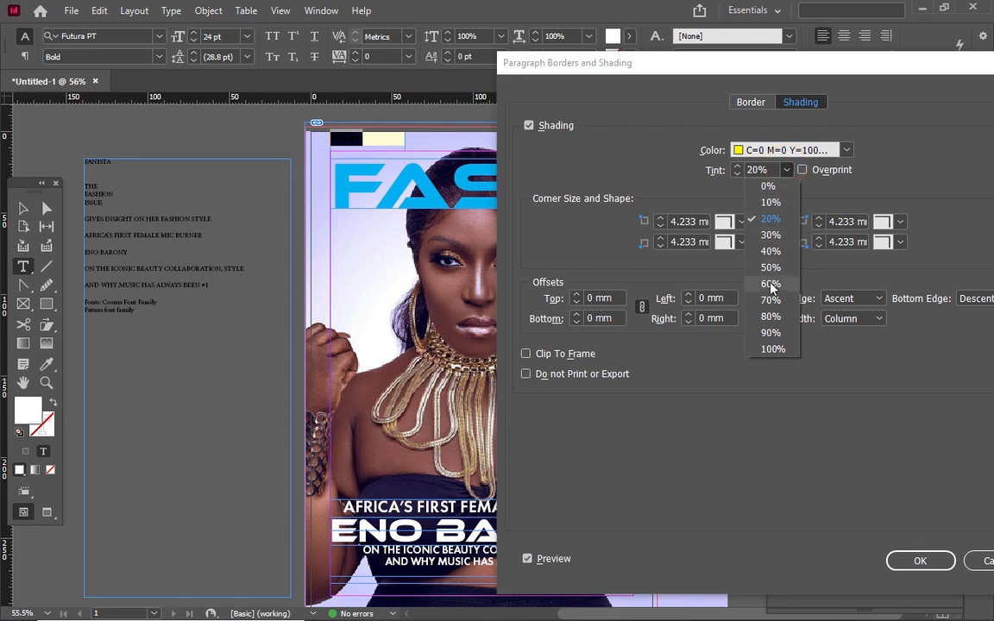
left_click(772, 348)
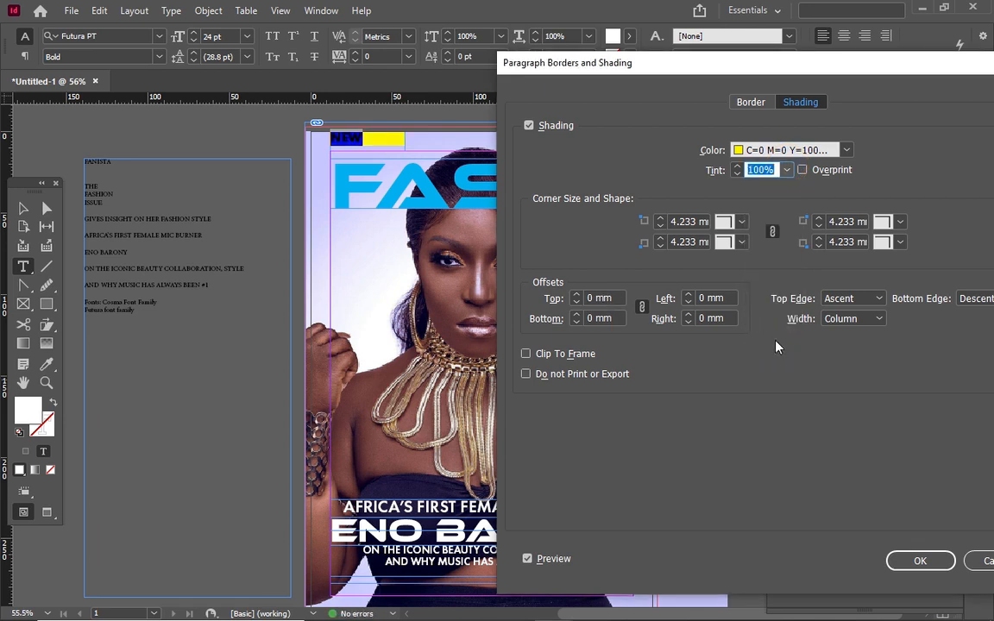
Unlink the shading offsets of NEW and set the right offset to -25 mm so the yellow fits the word
left_click(641, 306)
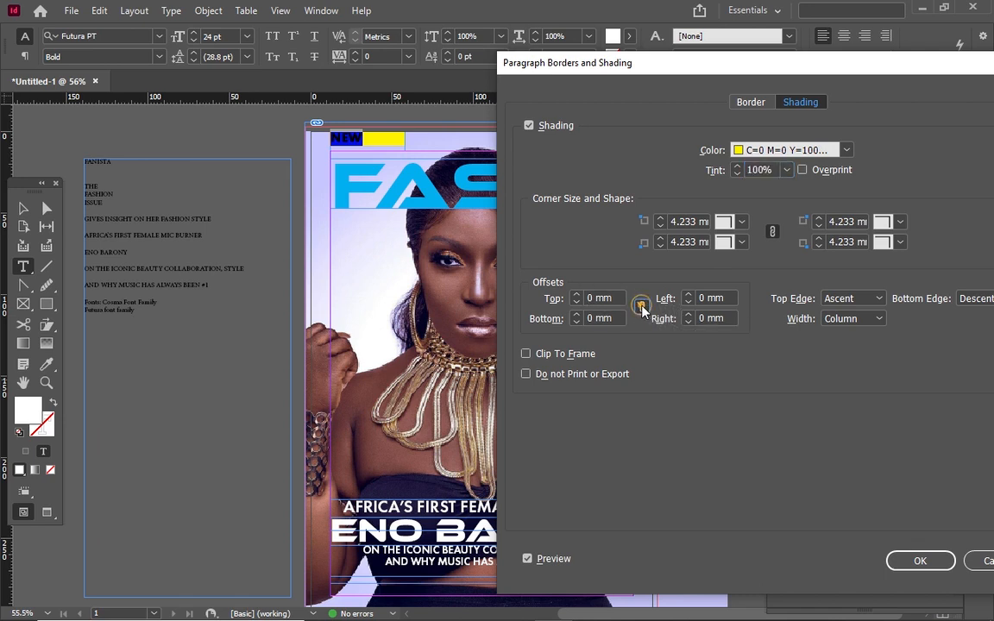
left_click(685, 321)
left_click(686, 322)
left_click(685, 322)
left_click(686, 322)
left_click(685, 322)
left_click(686, 322)
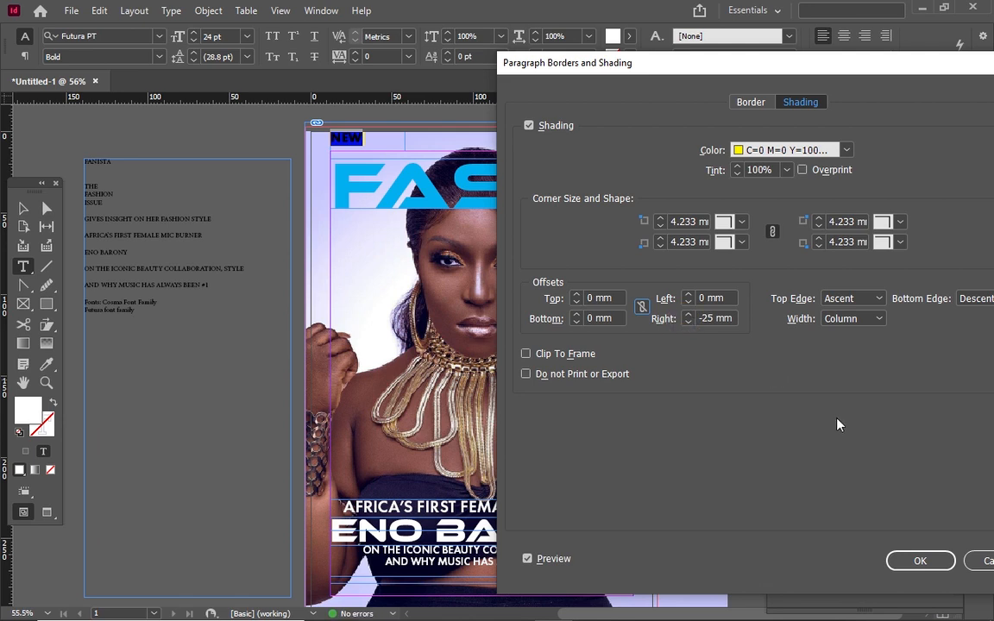
left_click(902, 564)
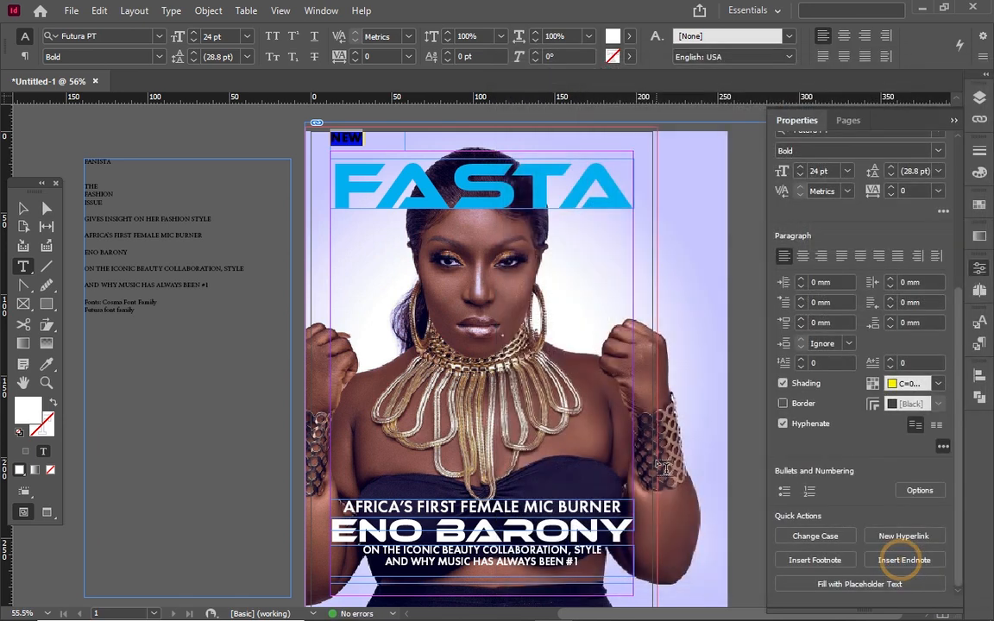
Show the cover in preview mode and change the fill colour of the word NEW to [Black]
left_click(24, 208)
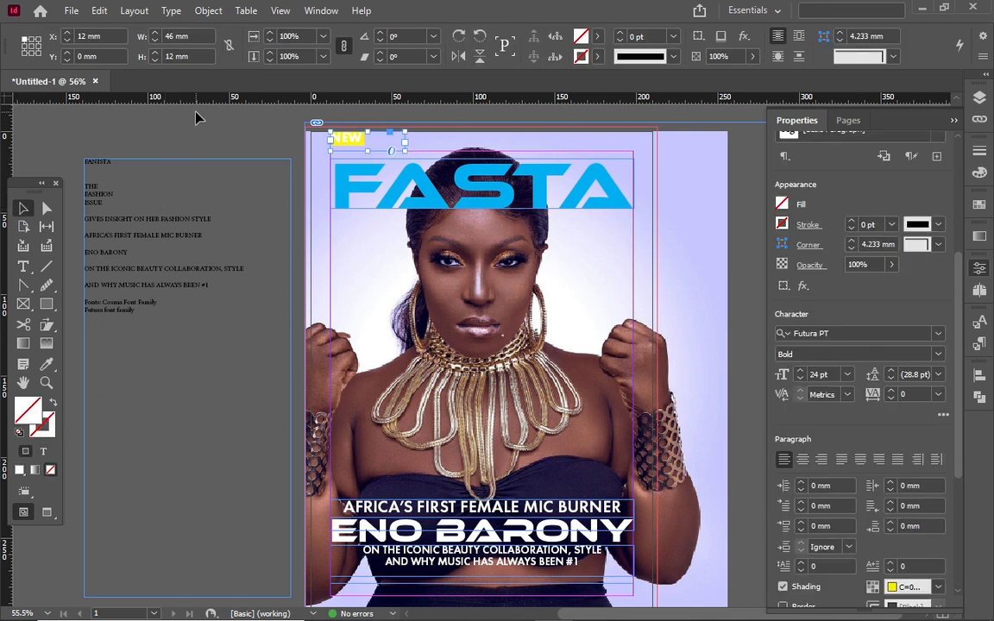
key("w")
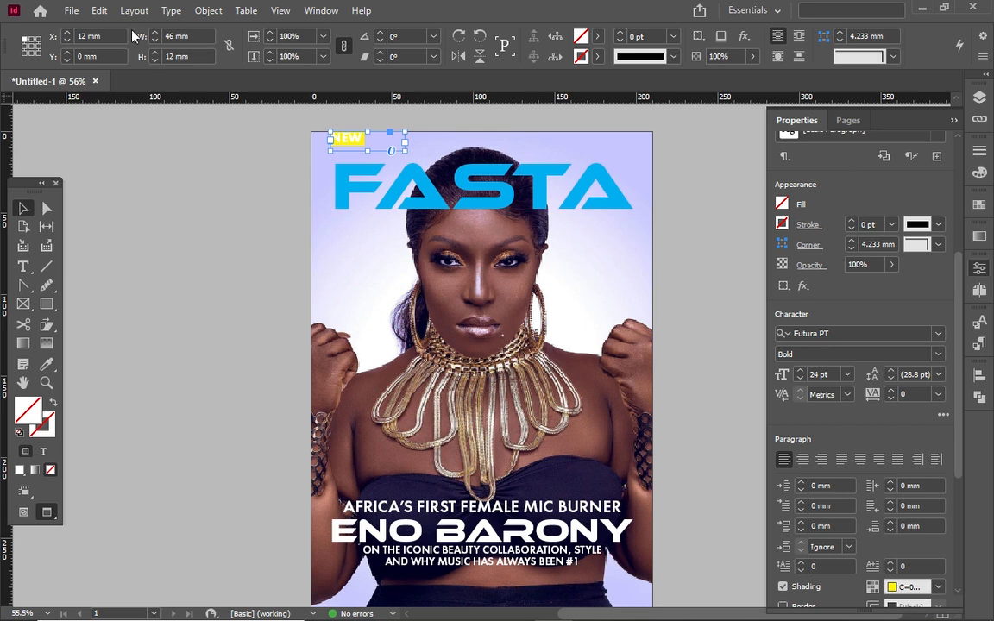
double_click(358, 138)
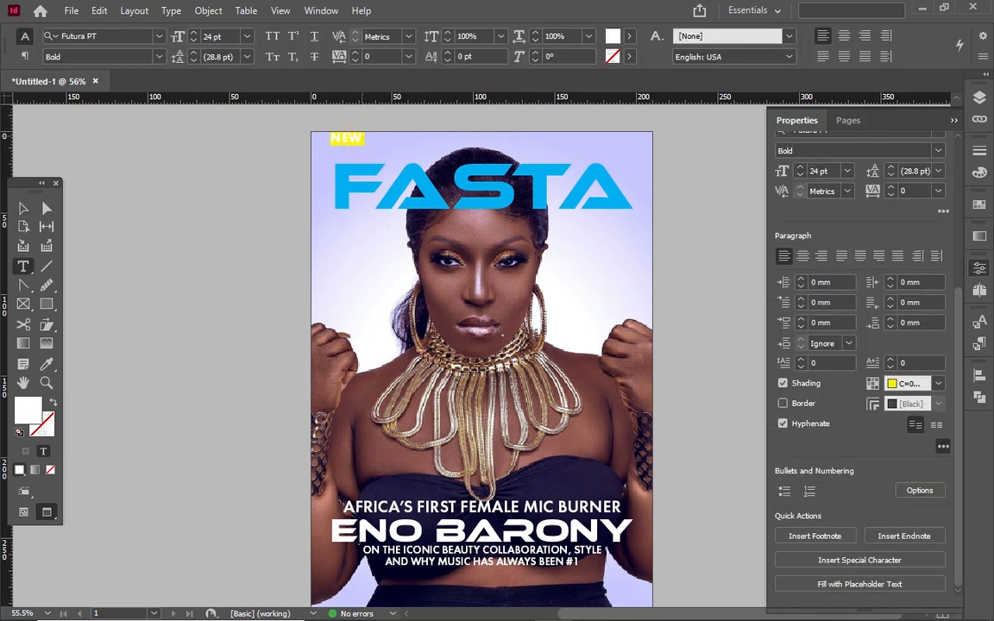
double_click(363, 135)
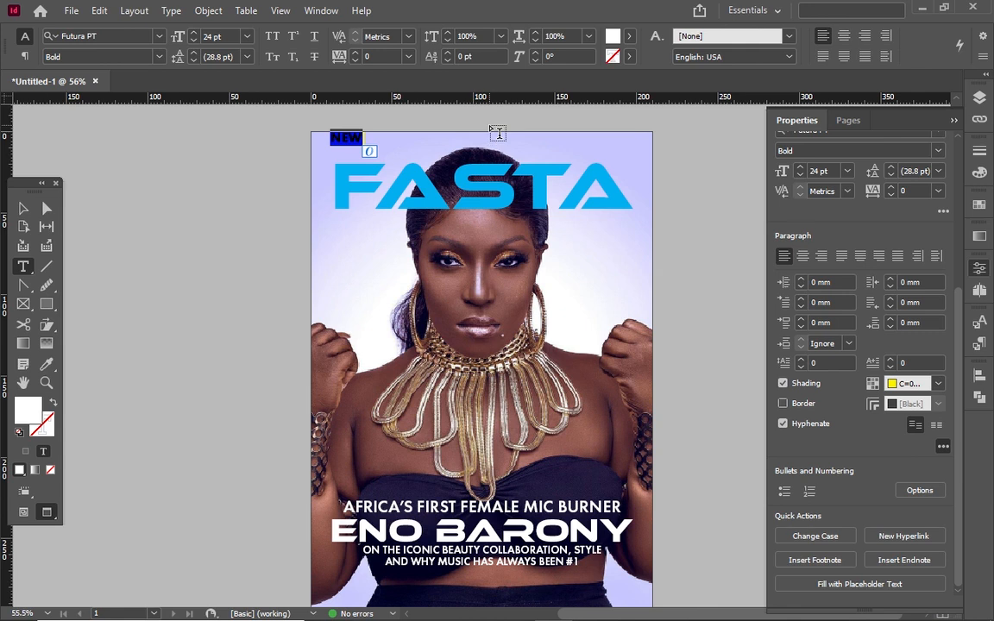
left_click(629, 35)
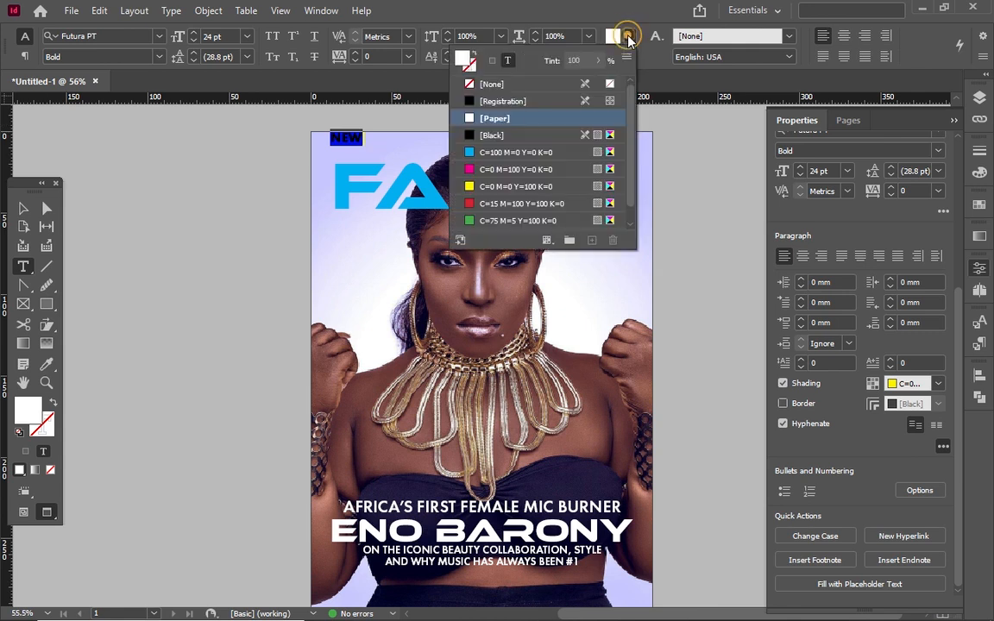
left_click(495, 134)
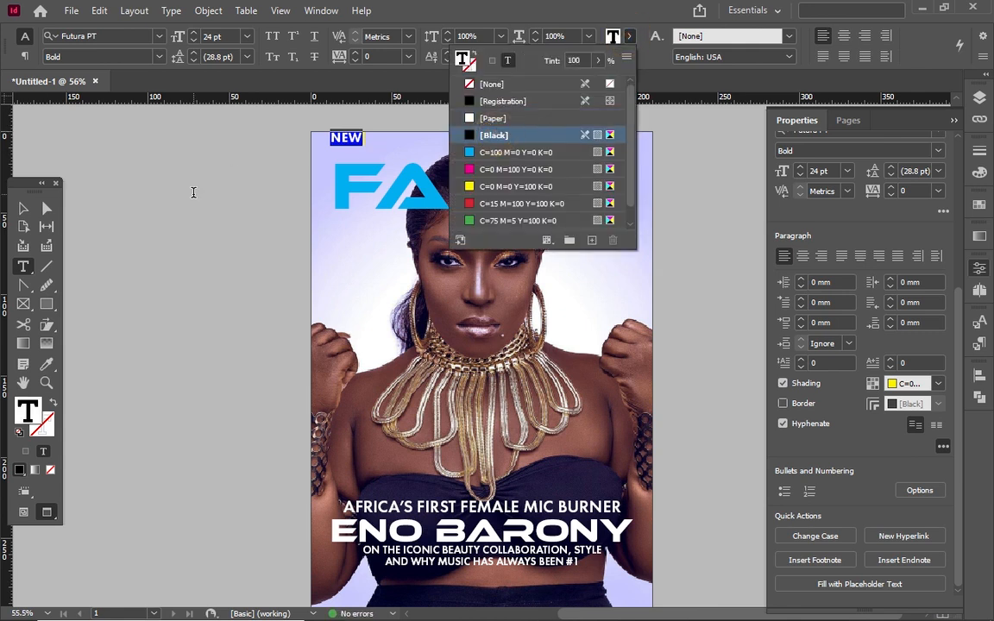
Select the NEW text frame and open its paragraph shading options
left_click(24, 208)
left_click(156, 169)
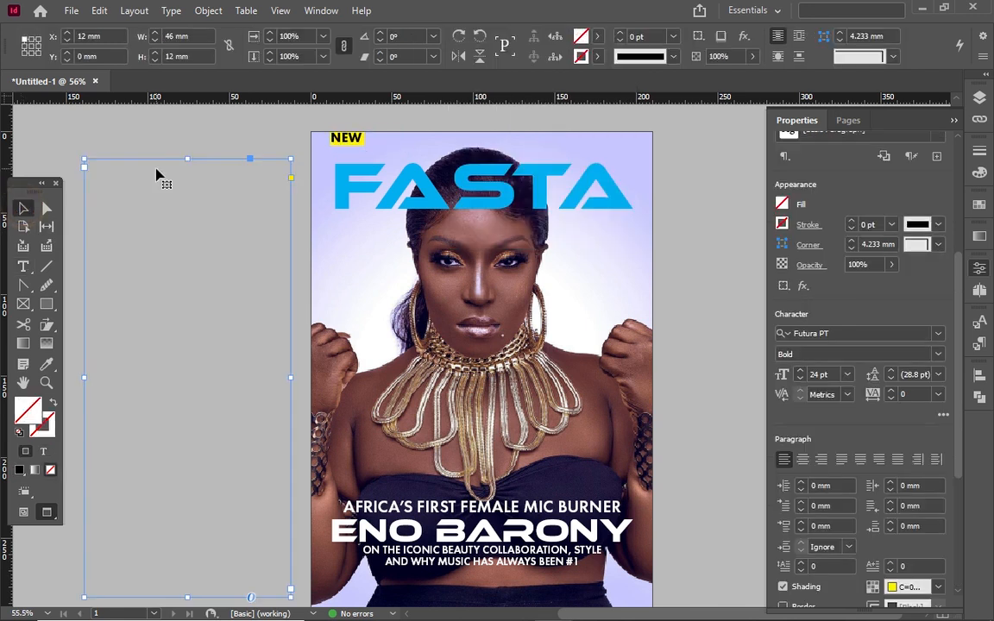
left_click(355, 150)
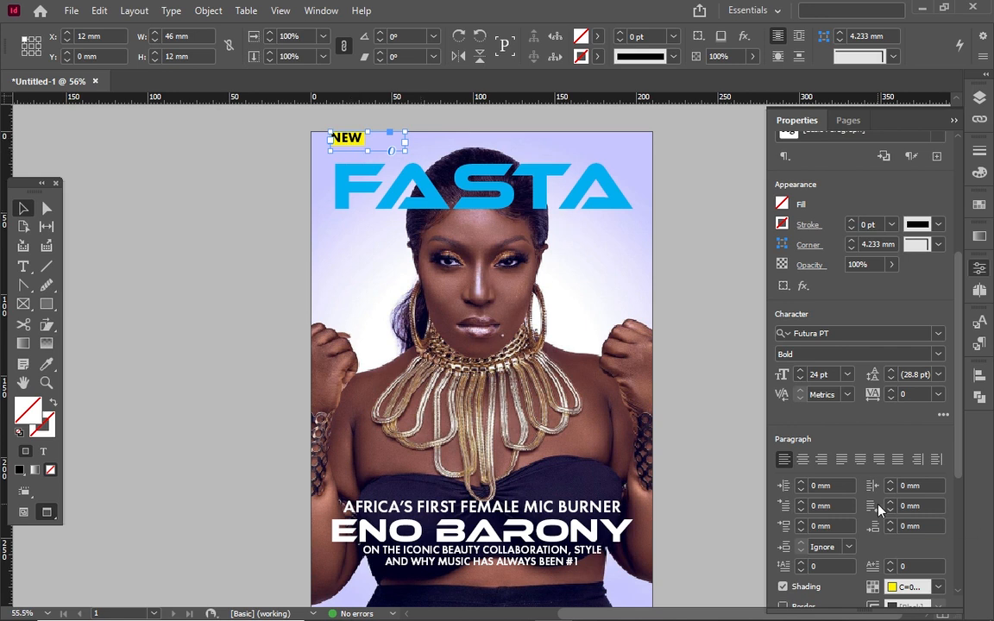
left_click(872, 592, "alt")
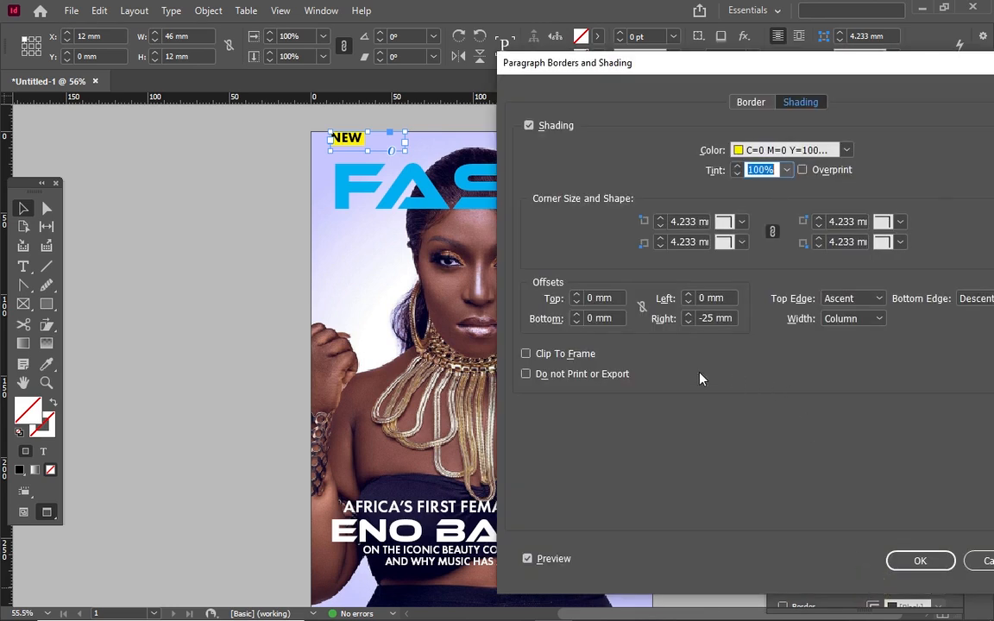
Try negative left offsets for the shading of NEW, ending back at 0 mm
left_click(688, 302)
left_click(687, 302)
left_click(688, 302)
left_click(688, 302)
left_click(688, 301)
left_click(687, 294)
left_click(687, 294)
left_click(688, 295)
left_click(687, 294)
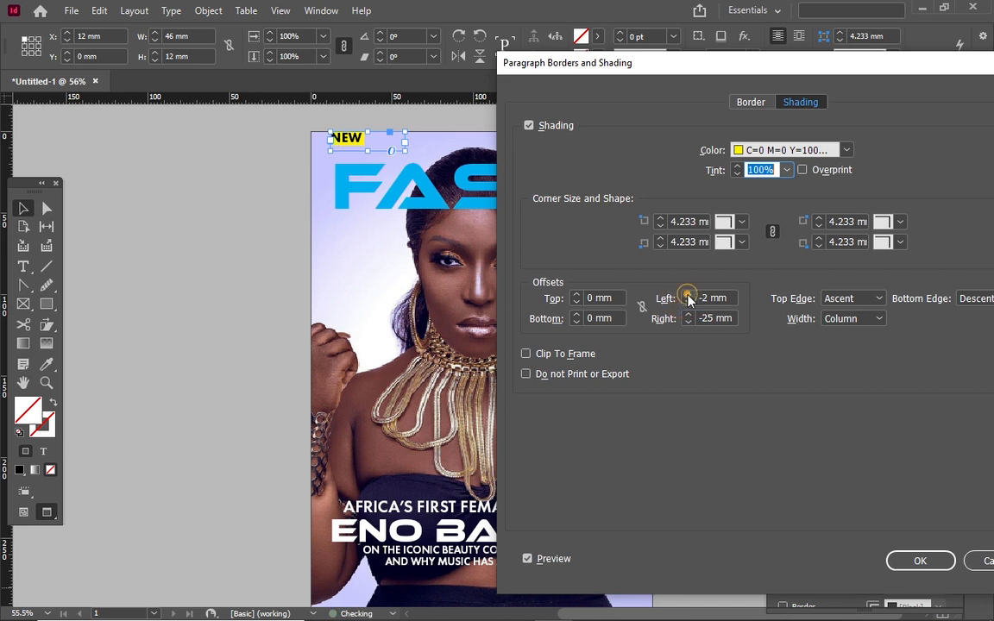
left_click(687, 295)
left_click(687, 295)
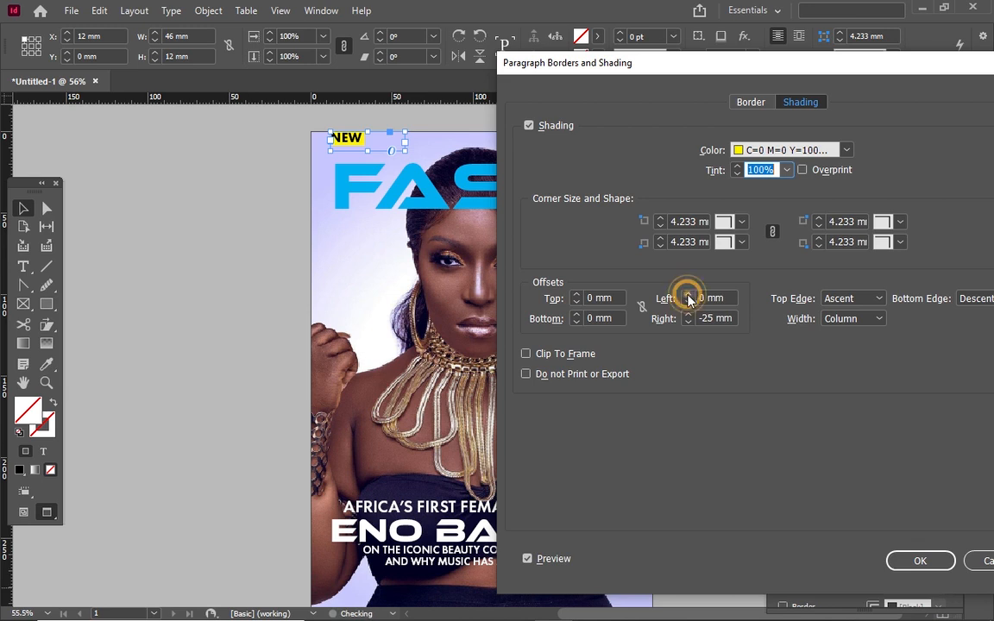
Set the bottom shading offset of NEW to -1 mm and apply the shading settings
left_click(576, 323)
left_click(576, 322)
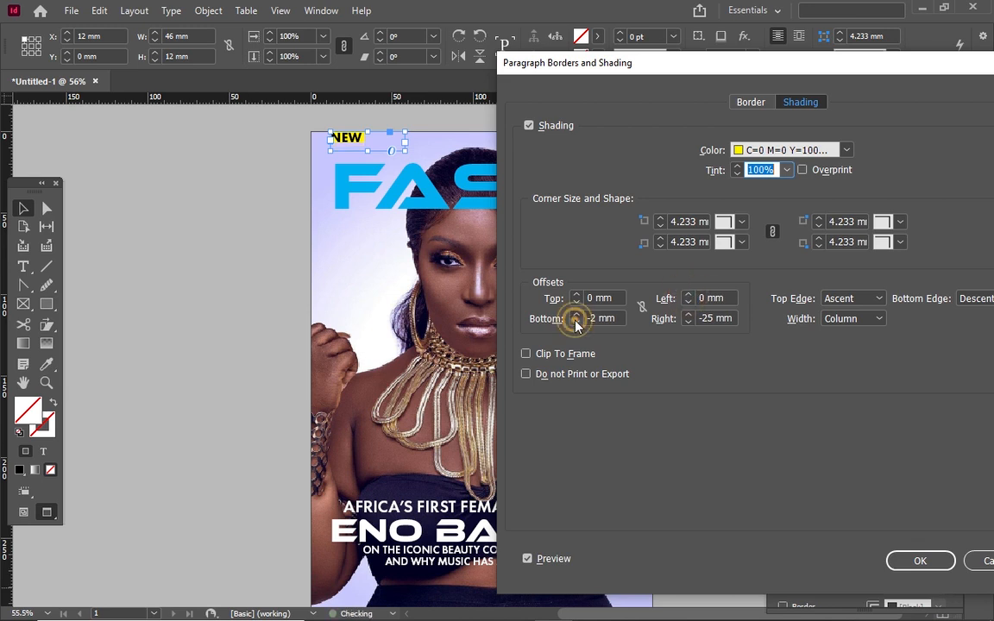
left_click(576, 315)
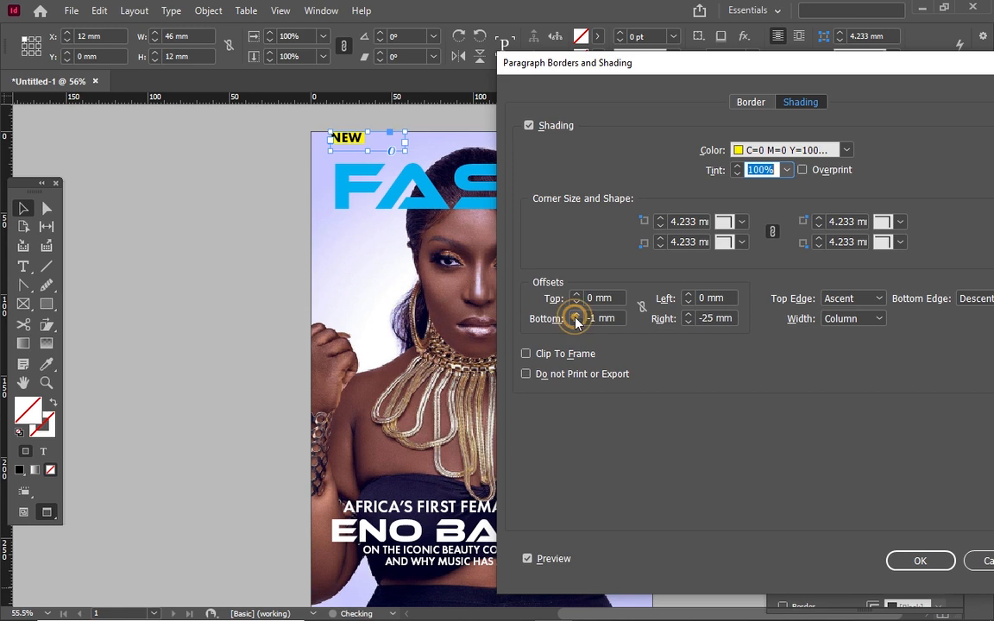
left_click(927, 561)
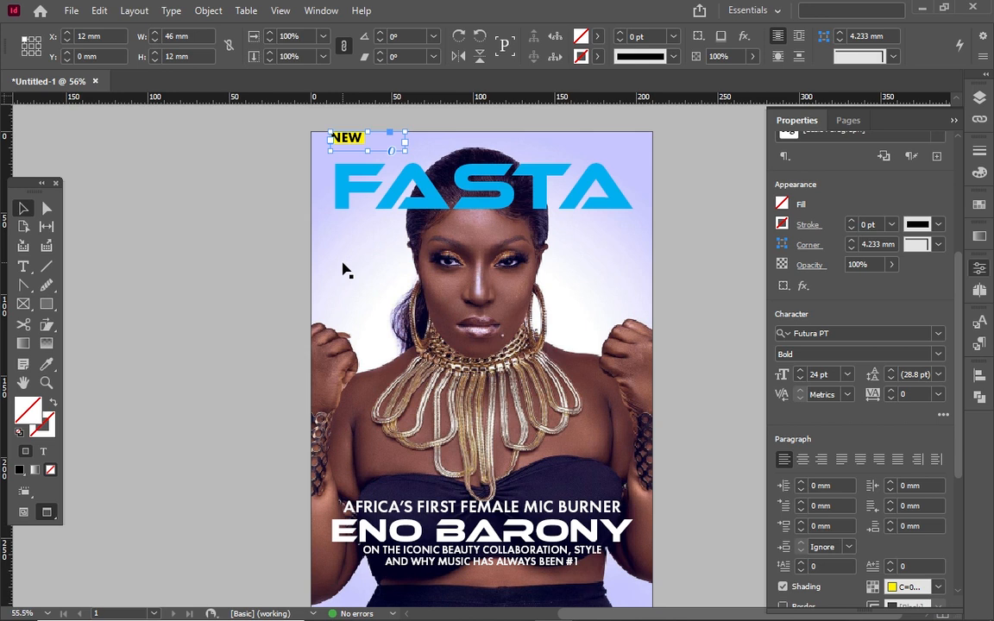
Show the guides and frame edges and nudge the FASTA masthead frame up to Y 12.353 mm
key("w")
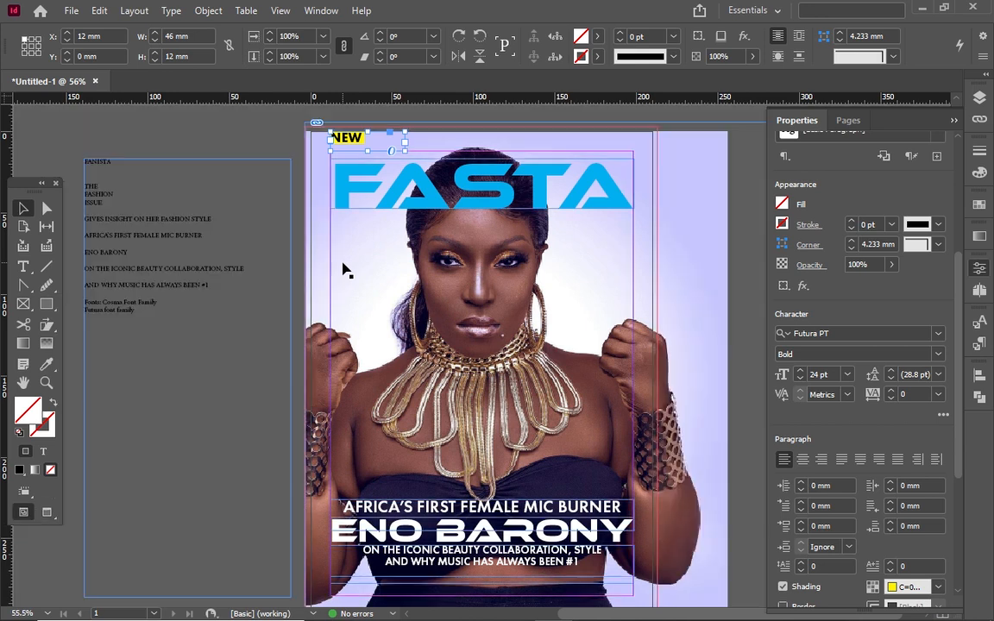
left_click(376, 170)
key("Up")
key("Up")
key("Up")
key("Up")
key("Up")
key("Up")
key("Up")
key("Up")
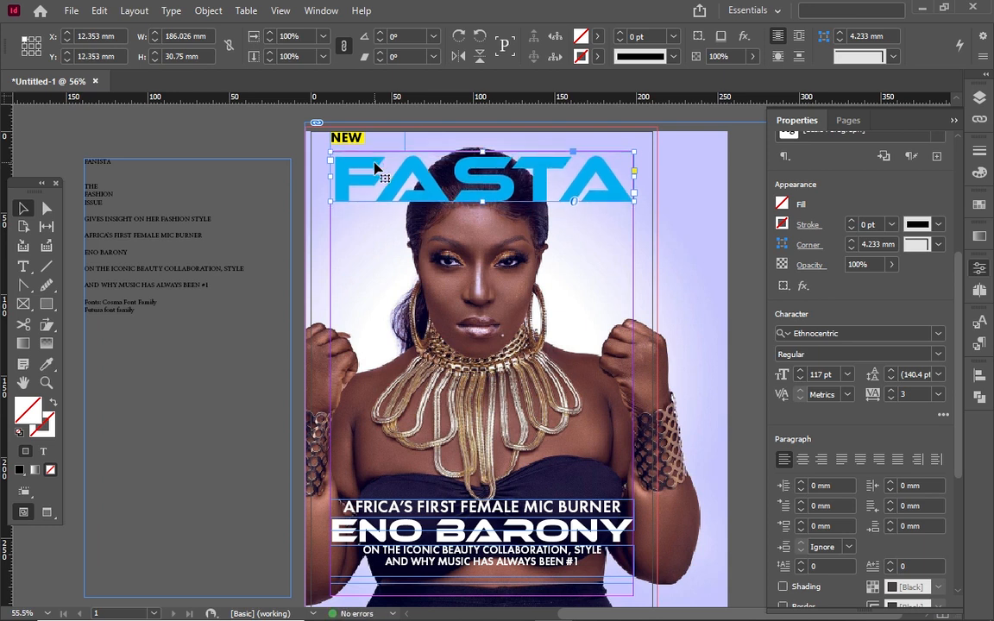
Nudge the NEW label frame to X 14.822 mm, Y 7.056 mm, just above the F of FASTA
left_click(345, 139)
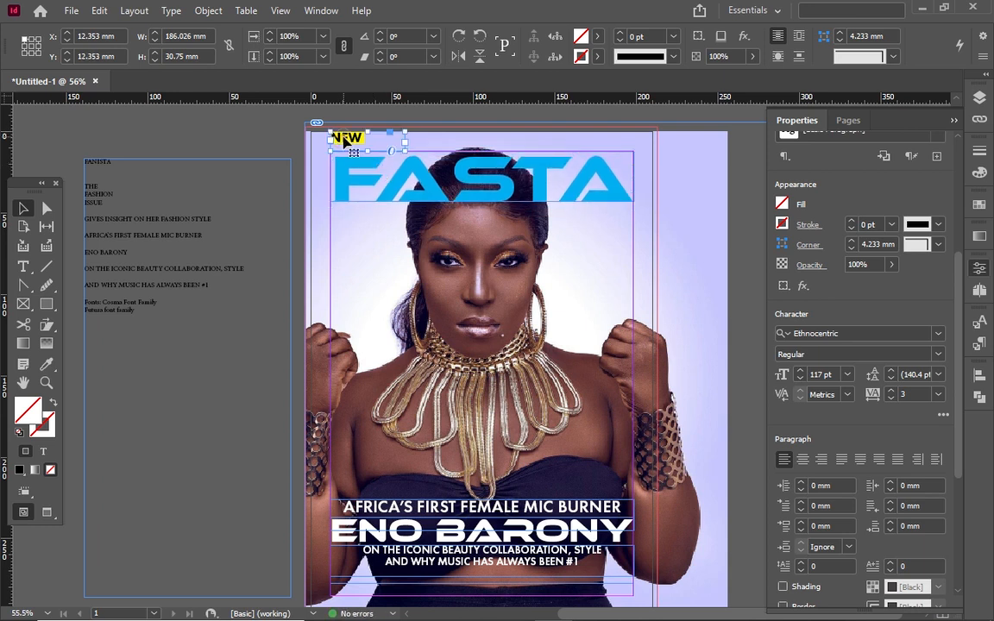
key("shift+Down")
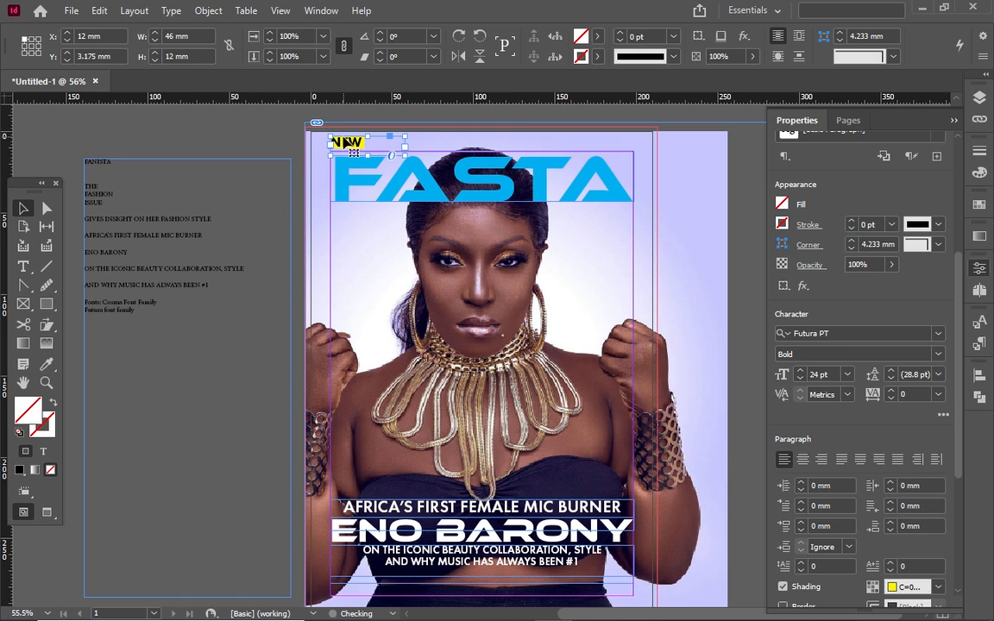
key("Down")
key("Down")
key("Down")
key("Down")
key("Down")
key("Down")
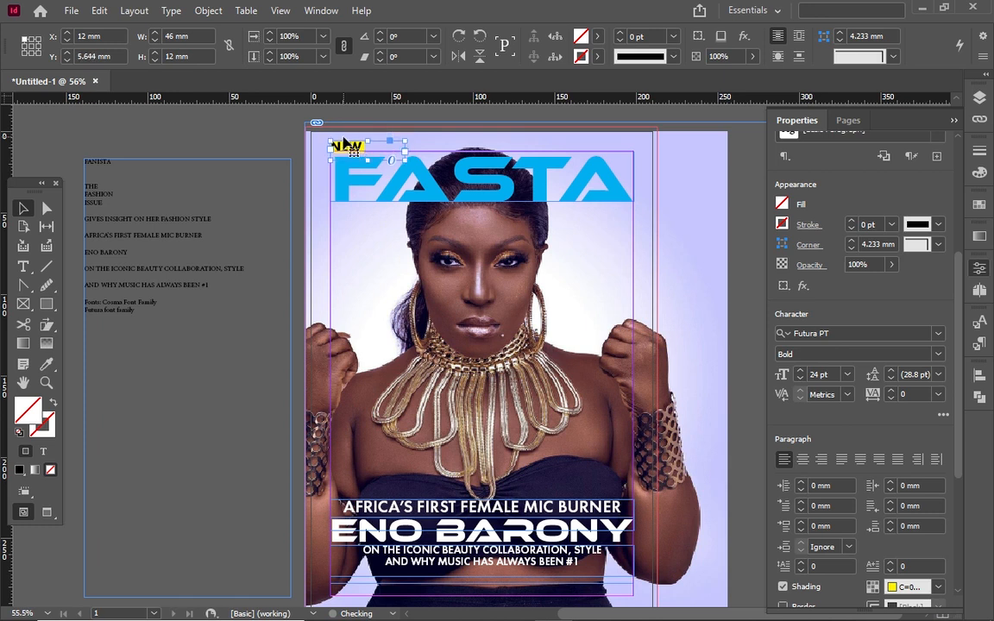
key("Right")
key("Right")
key("Right")
key("Right")
key("Right")
key("Right")
key("Right")
key("Right")
key("Right")
key("Right")
key("Right")
key("Right")
key("Right")
key("Right")
key("Right")
key("Right")
key("Right")
key("Right")
key("Right")
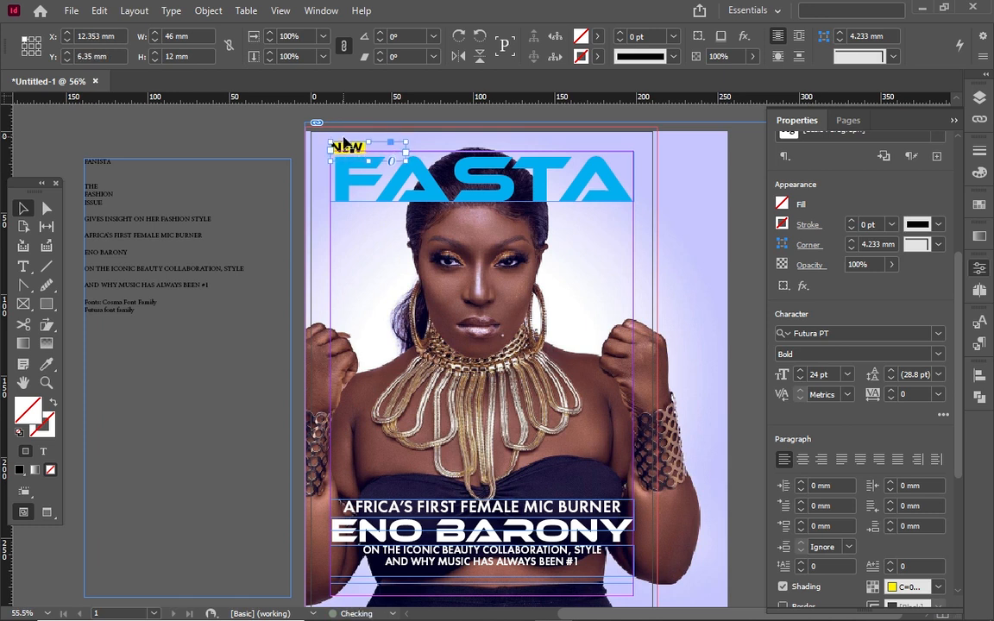
key("Left")
key("Left")
key("Left")
key("Left")
key("Left")
key("Left")
key("Left")
key("Left")
key("Left")
key("Left")
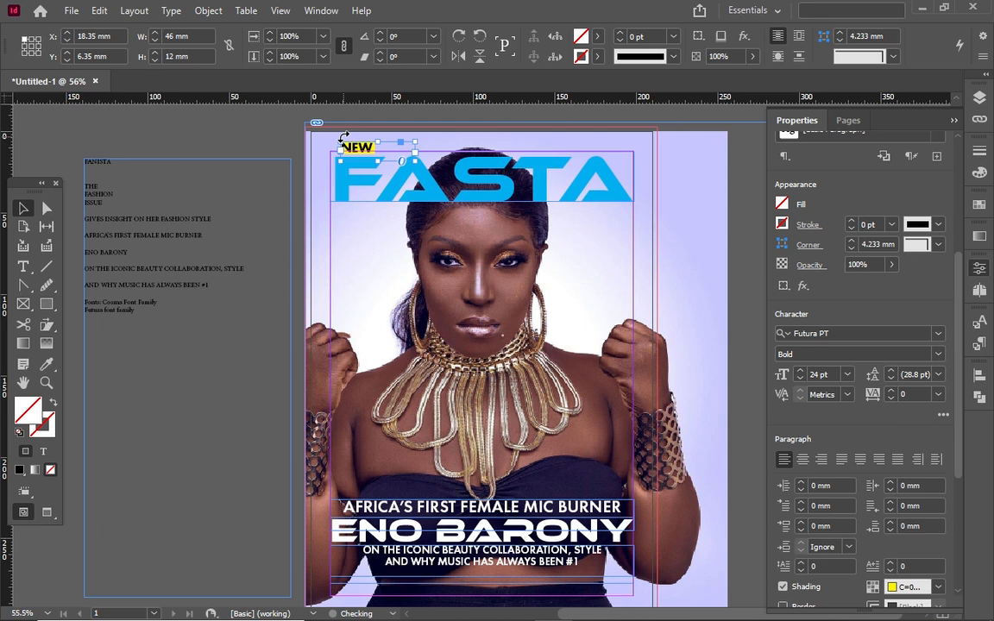
key("Down")
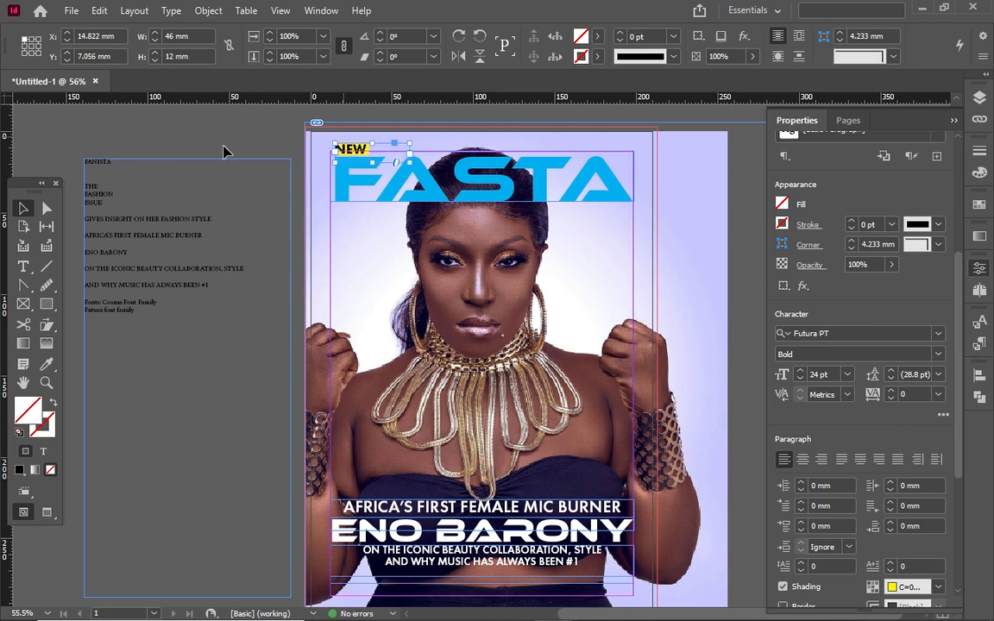
Preview the cover without guides and frame edges, select the notes text frame and return to the normal view
key("w")
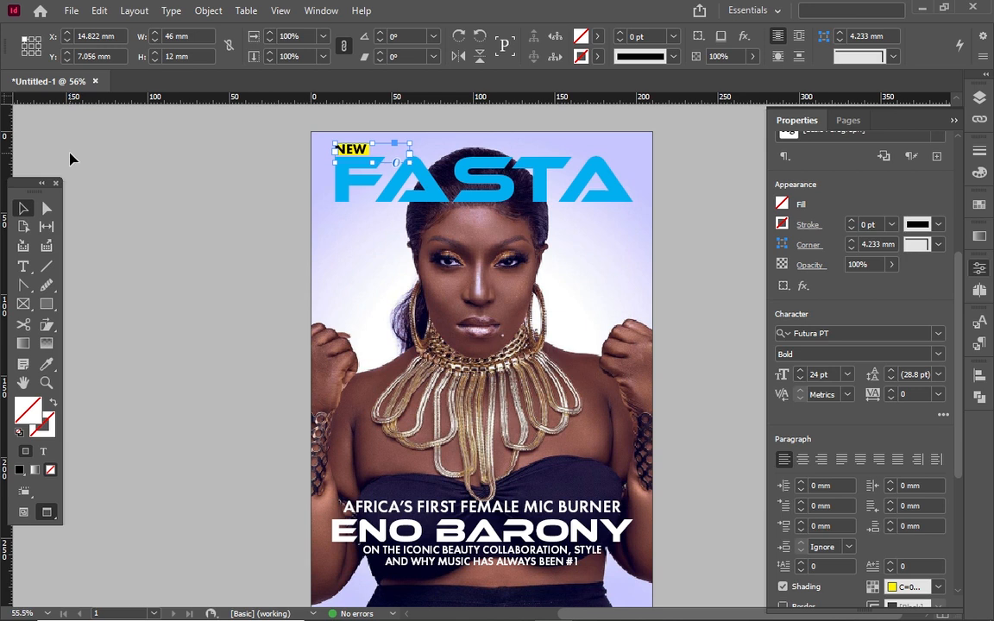
left_click(121, 165)
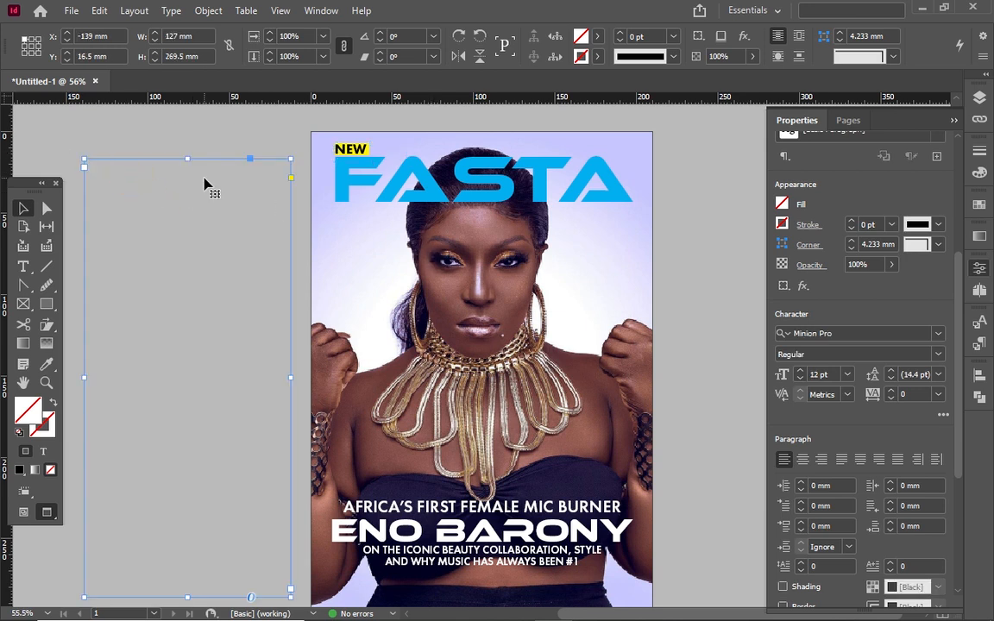
key("w")
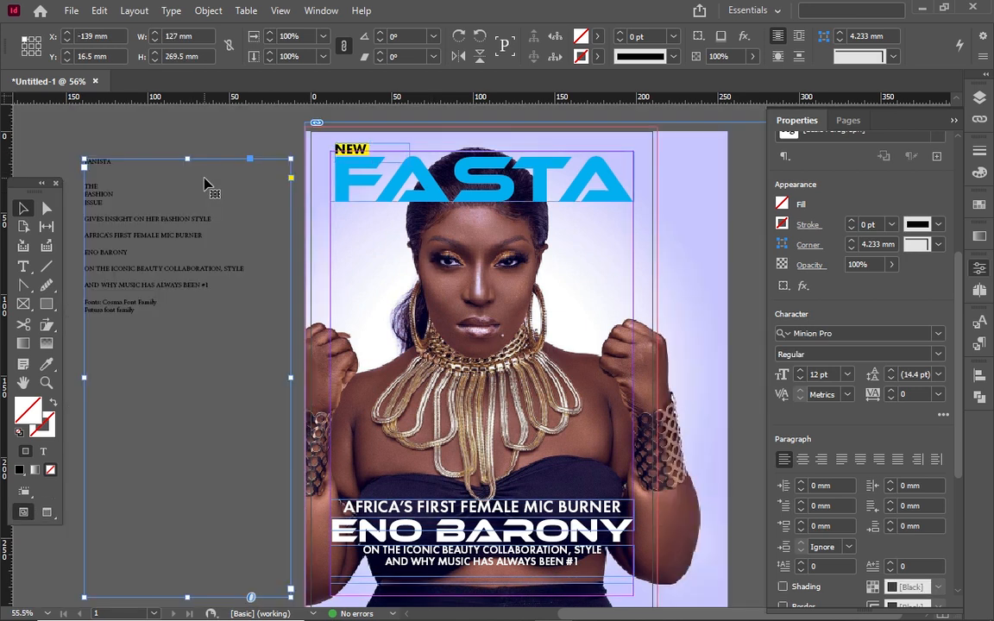
Copy the three lines THE FASHION ISSUE from the notes into a new text frame about 54.5 × 46 mm beside the model's face
double_click(114, 188)
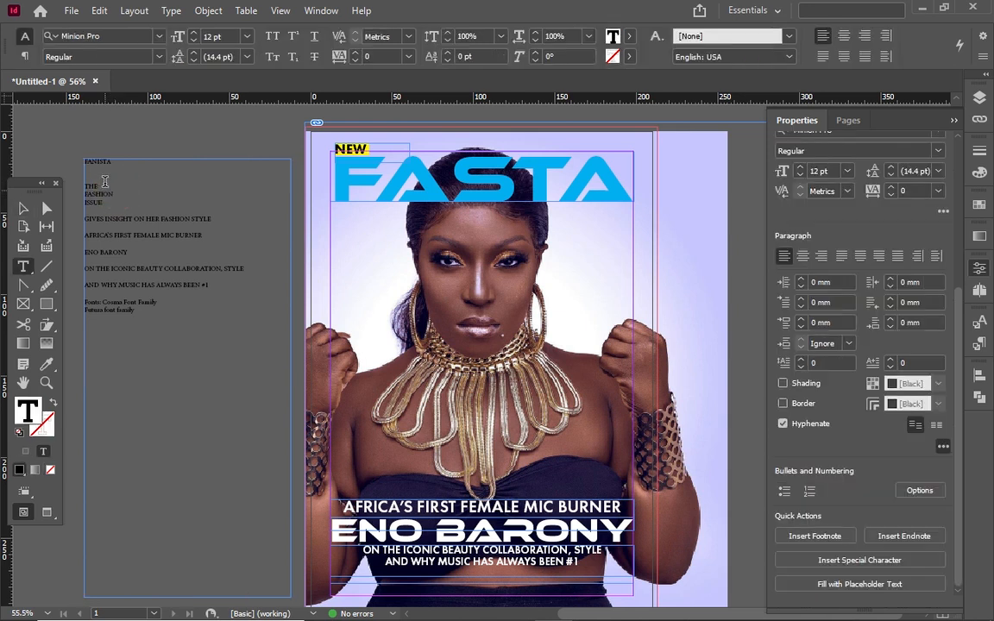
triple_click(109, 204)
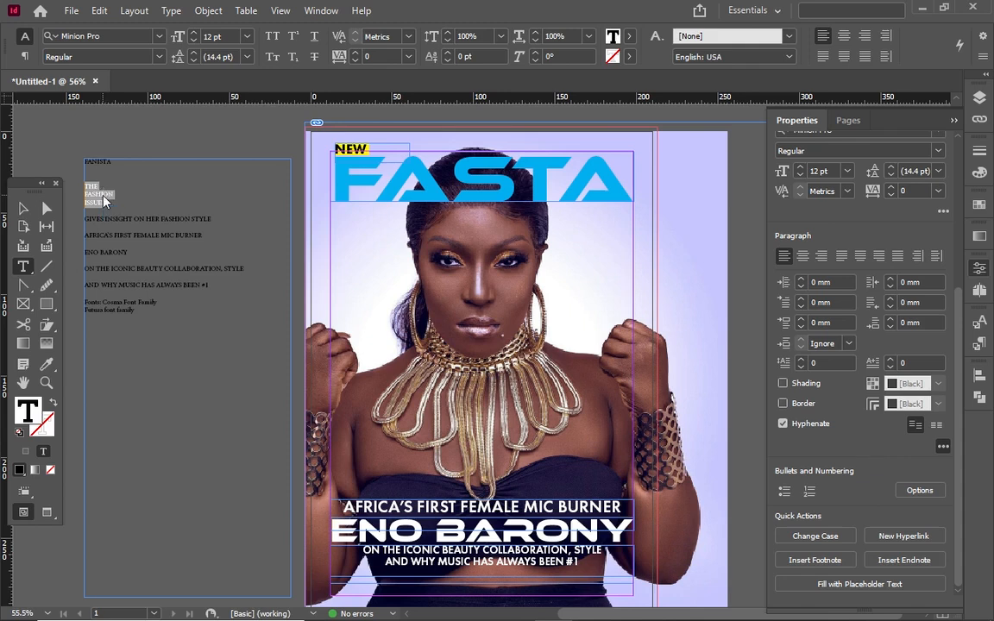
right_click(104, 193)
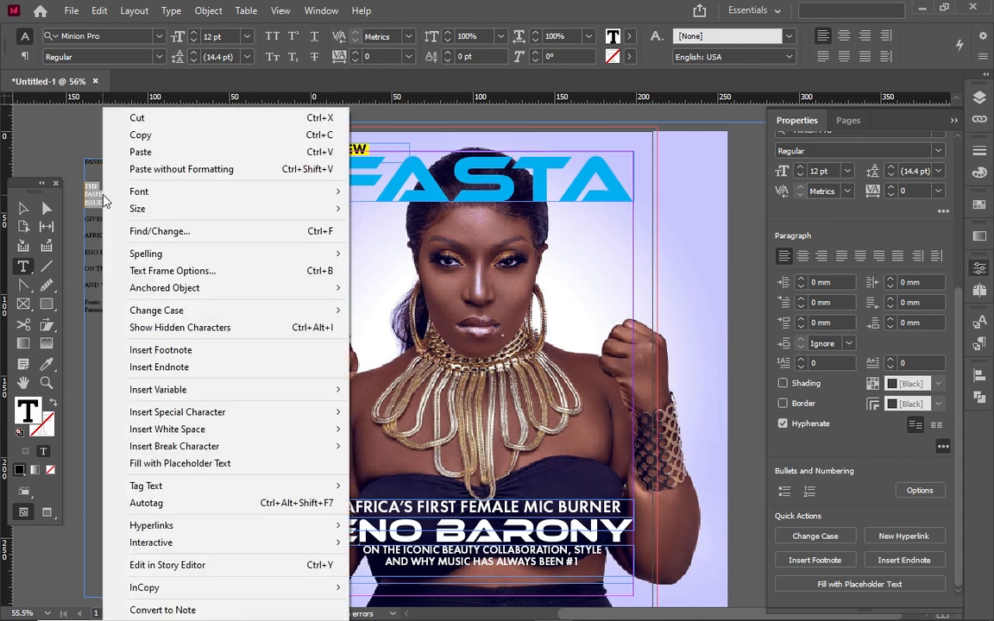
left_click(141, 134)
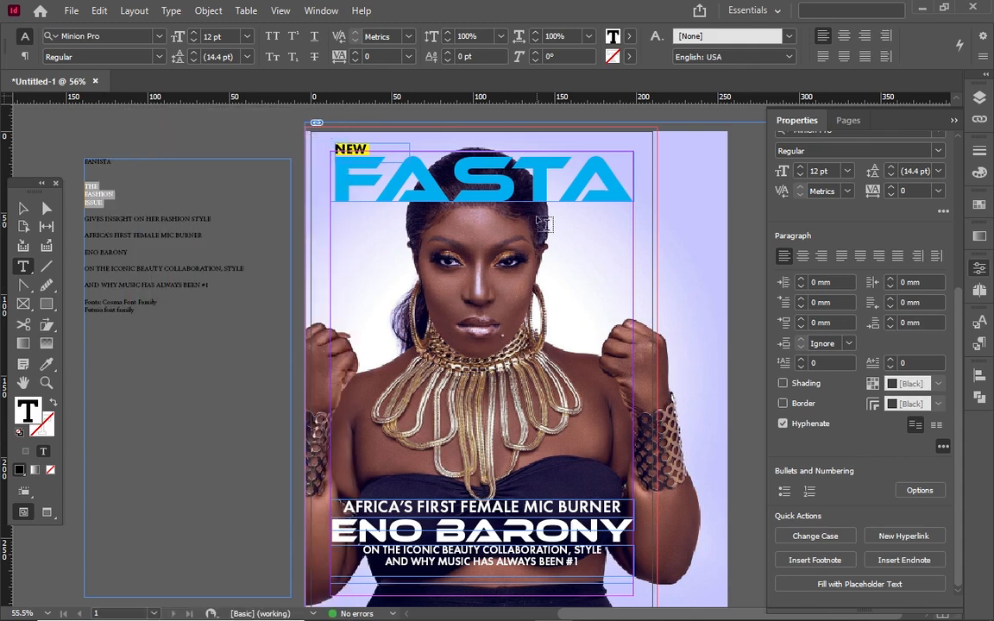
left_click_drag(514, 229, 611, 306)
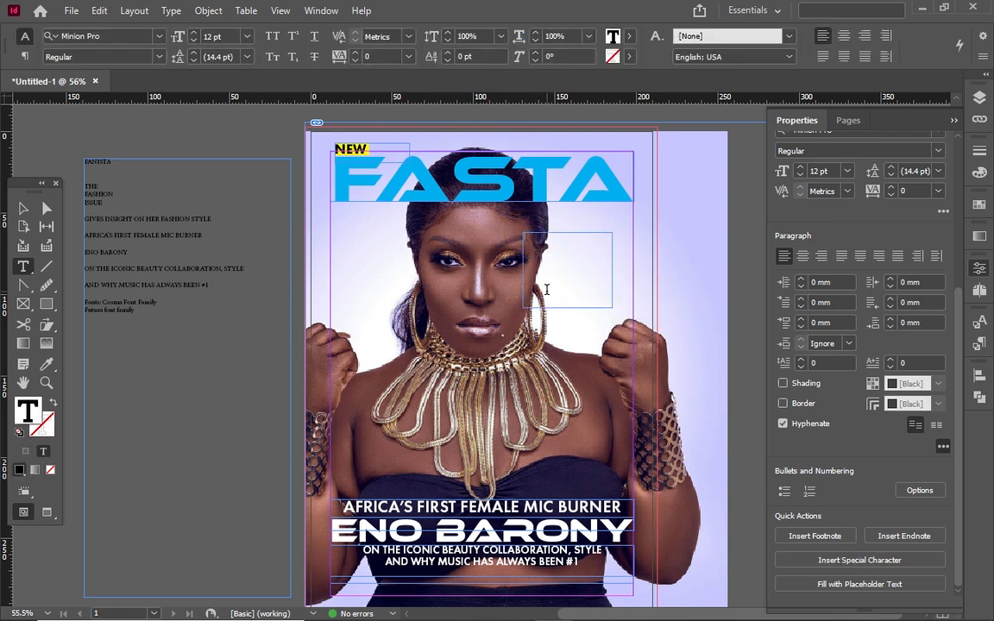
key("ctrl+v")
Set all of the THE FASHION ISSUE text in Futura PT Demi
key("ctrl+a")
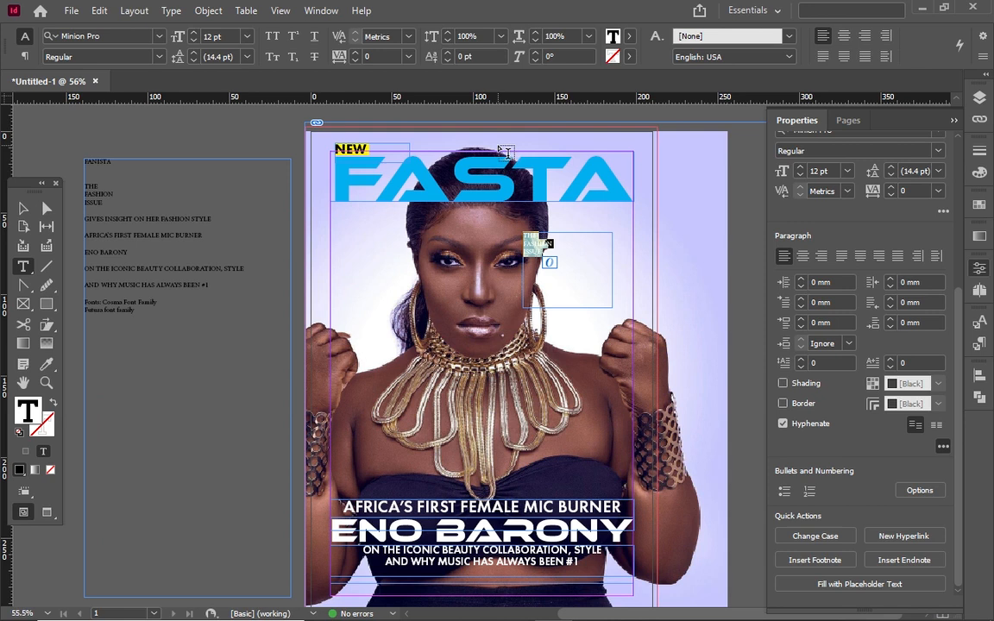
left_click(162, 36)
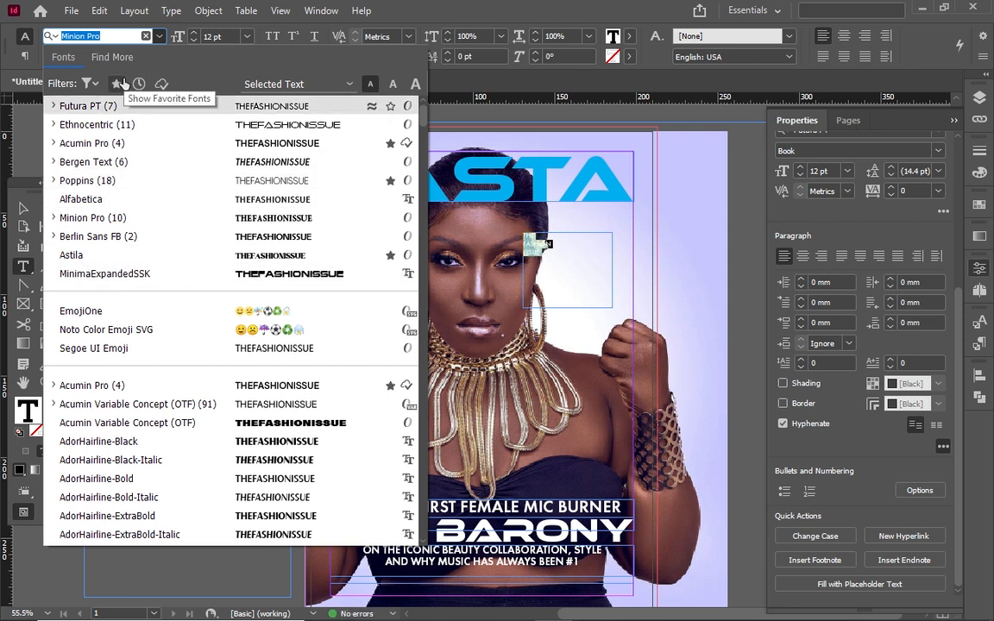
left_click(131, 105)
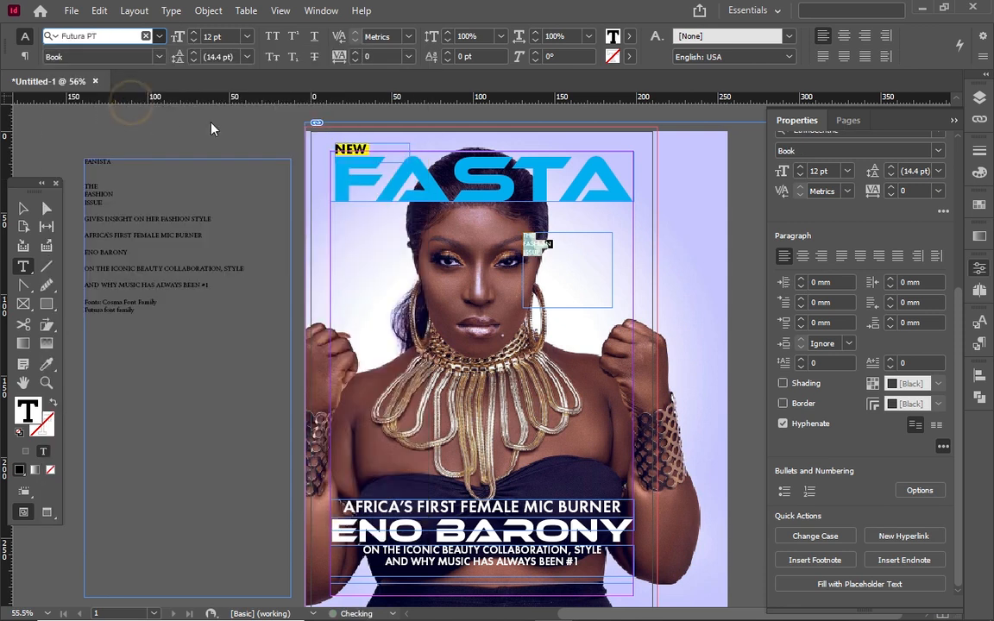
left_click(158, 58)
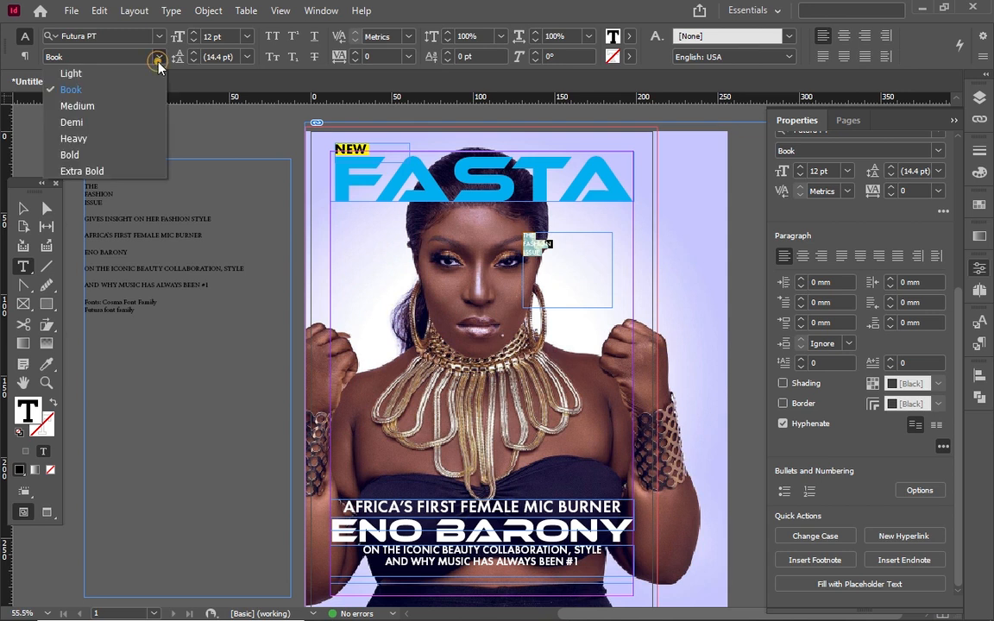
left_click(102, 122)
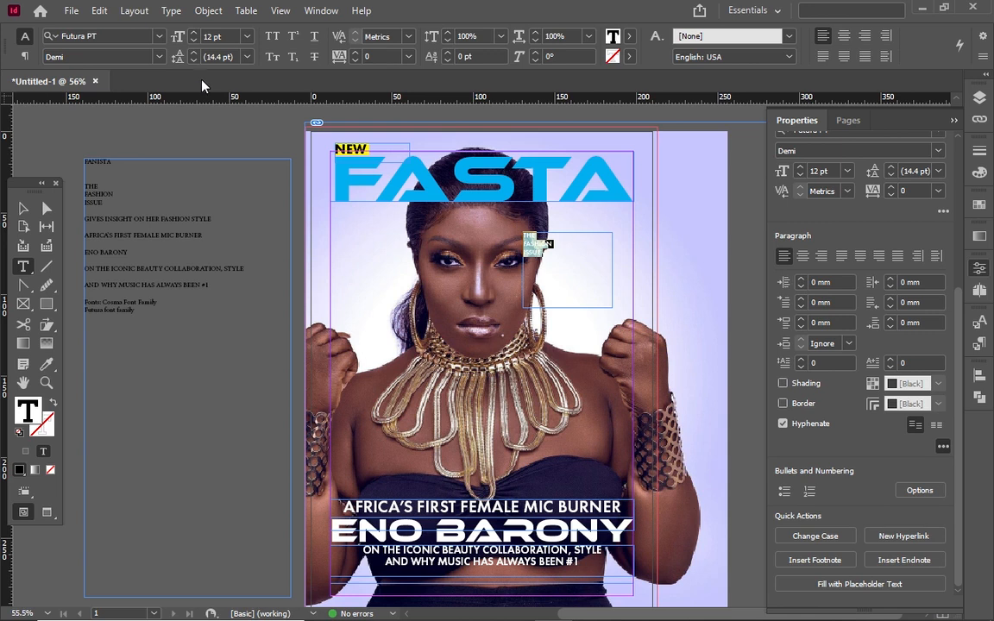
Increase the font size of THE FASHION ISSUE to 27 pt
left_click(195, 32)
left_click(194, 33)
left_click(194, 33)
left_click(194, 33)
left_click(194, 33)
left_click(192, 33)
left_click(192, 34)
left_click(192, 34)
left_click(192, 33)
left_click(192, 33)
left_click(192, 33)
left_click(193, 34)
left_click(192, 34)
left_click(193, 33)
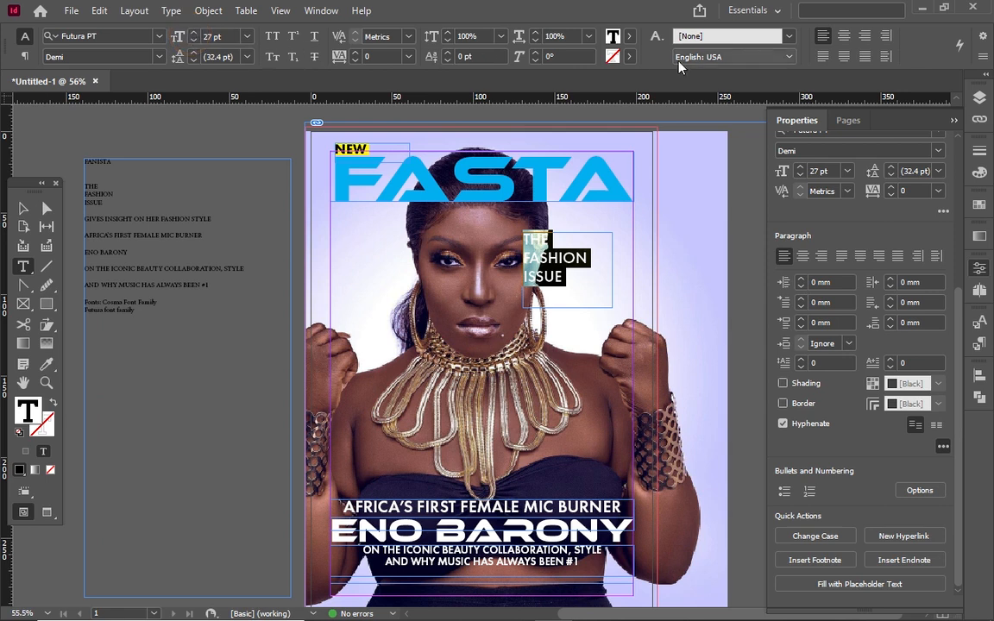
Centre-align THE FASHION ISSUE and move its frame across the face to about X 17.5 mm, Y 58.5 mm
left_click(843, 36)
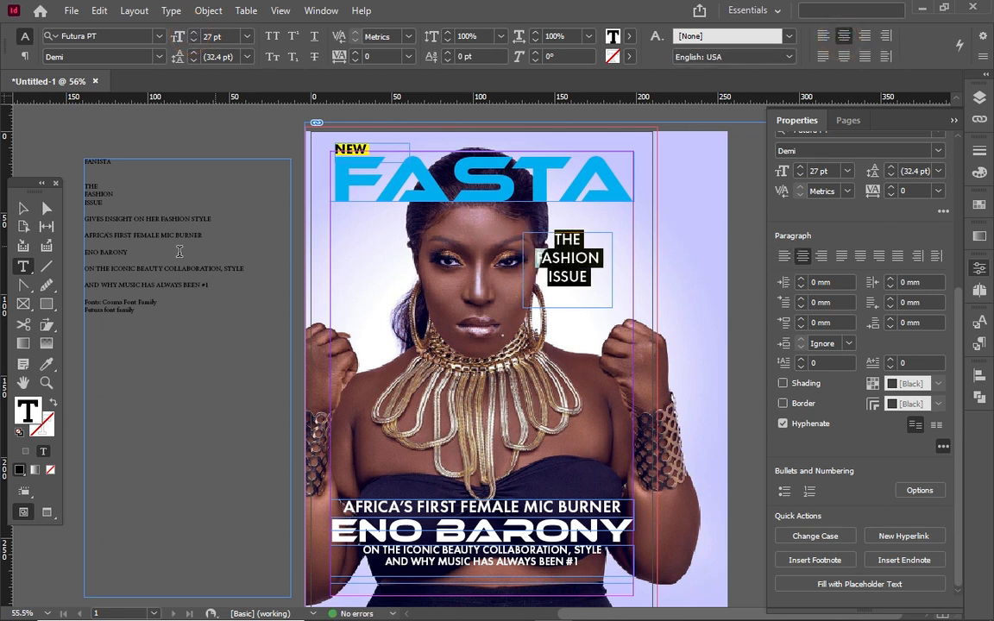
left_click(24, 208)
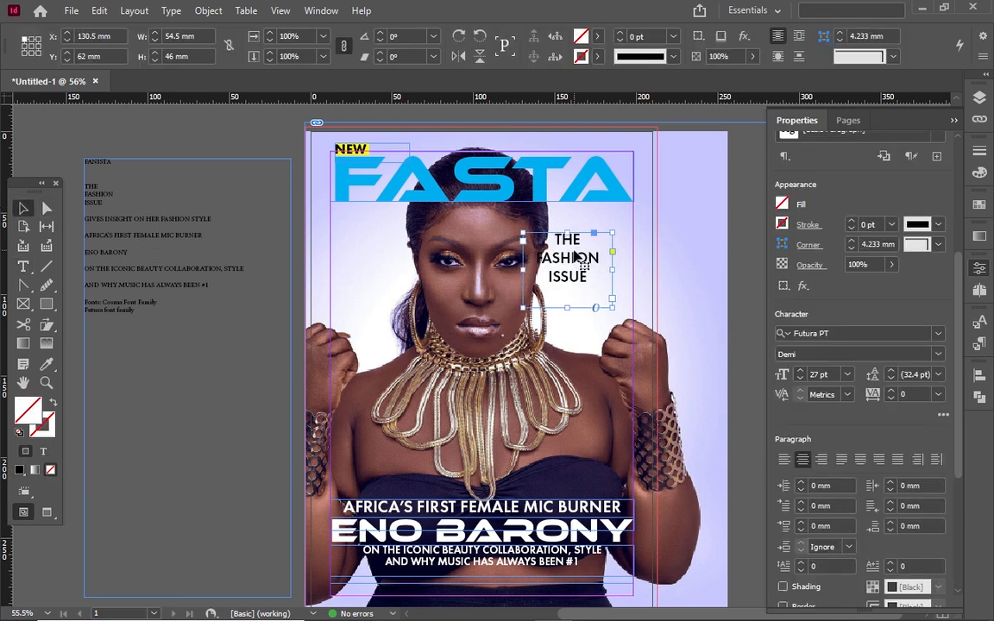
left_click_drag(576, 264, 419, 259)
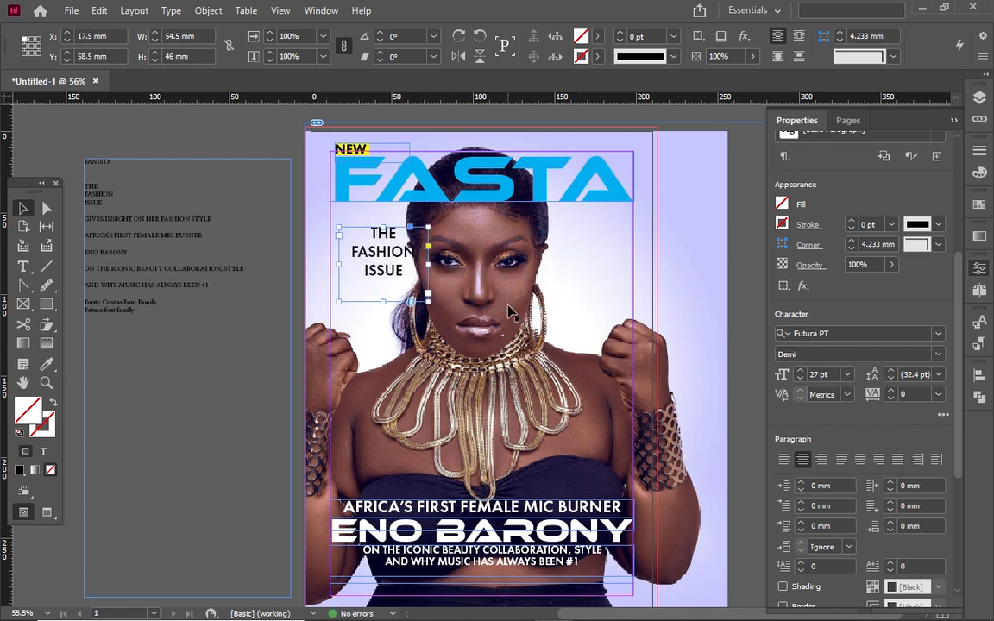
Draw a circle about 54.5 mm in diameter with the Ellipse tool to the right of the model's face
left_click(48, 305)
left_click(102, 339)
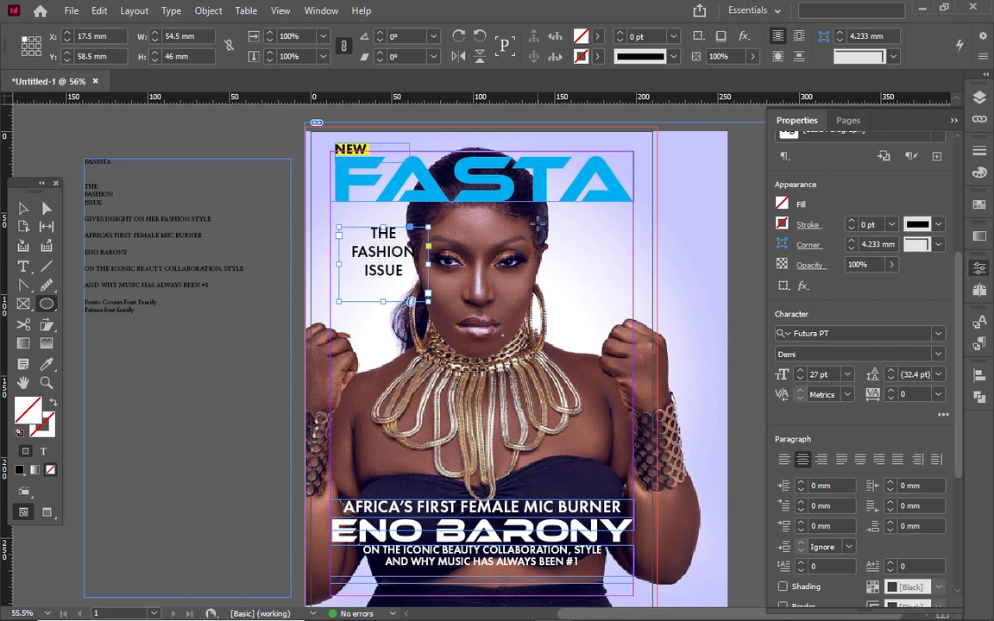
left_click_drag(536, 223, 645, 312)
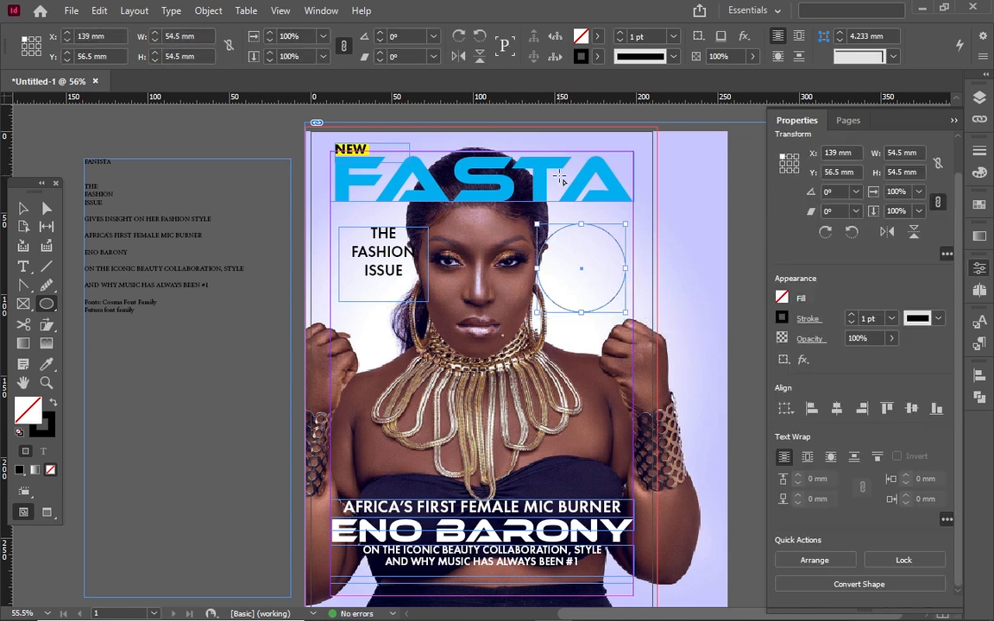
Fill the circle beside the face with yellow (C=0 M=0 Y=100 K=0) and remove its stroke
key("shift+x")
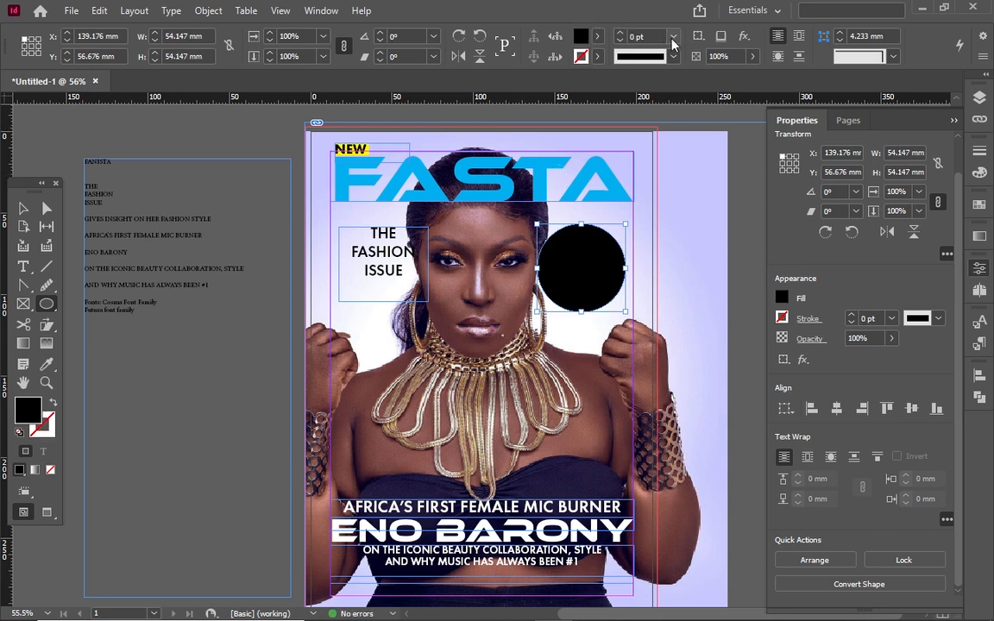
left_click(597, 35)
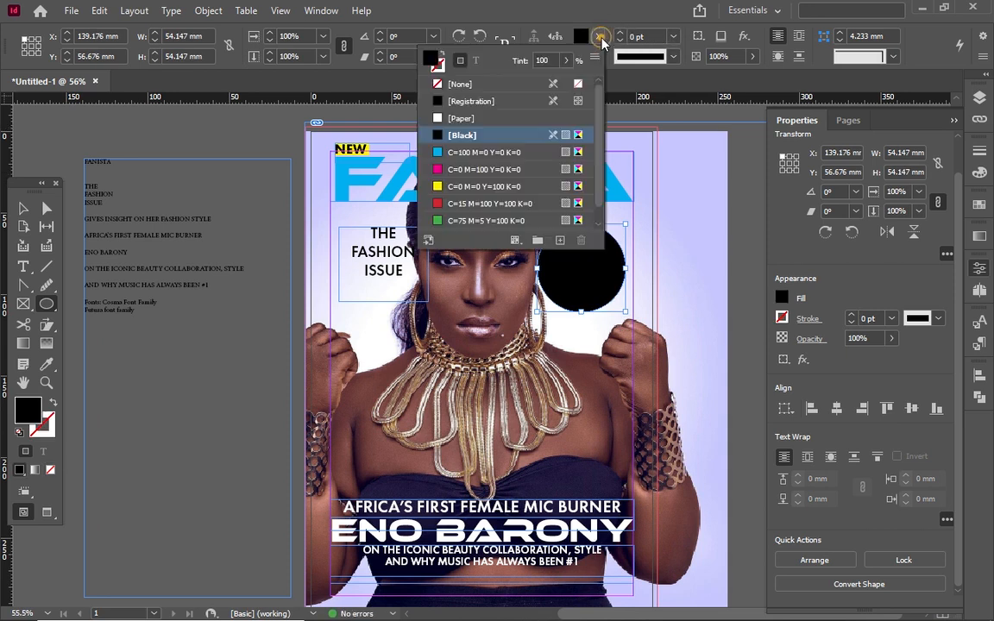
left_click(496, 186)
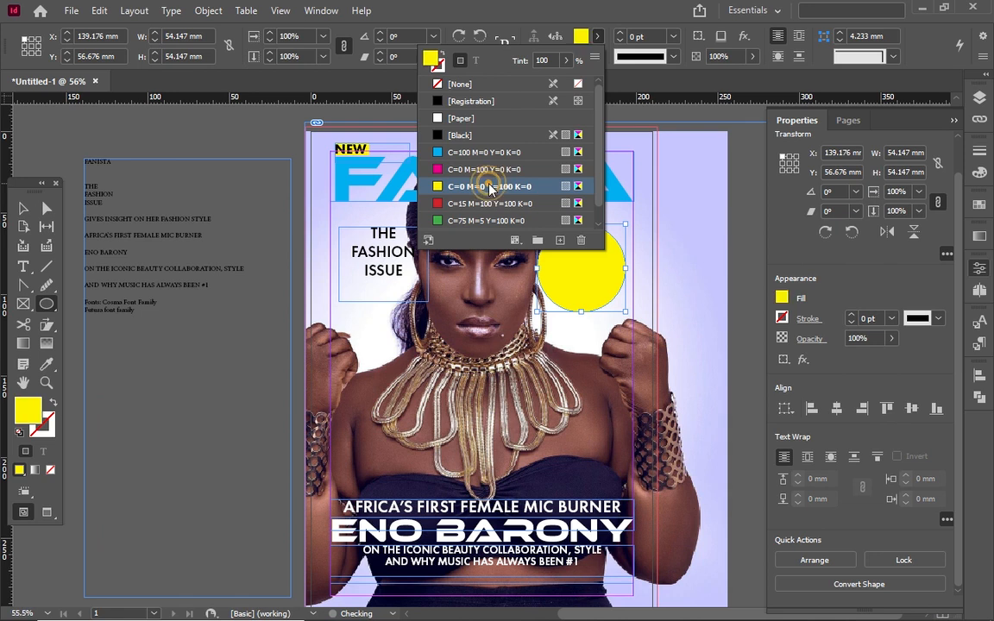
left_click(23, 208)
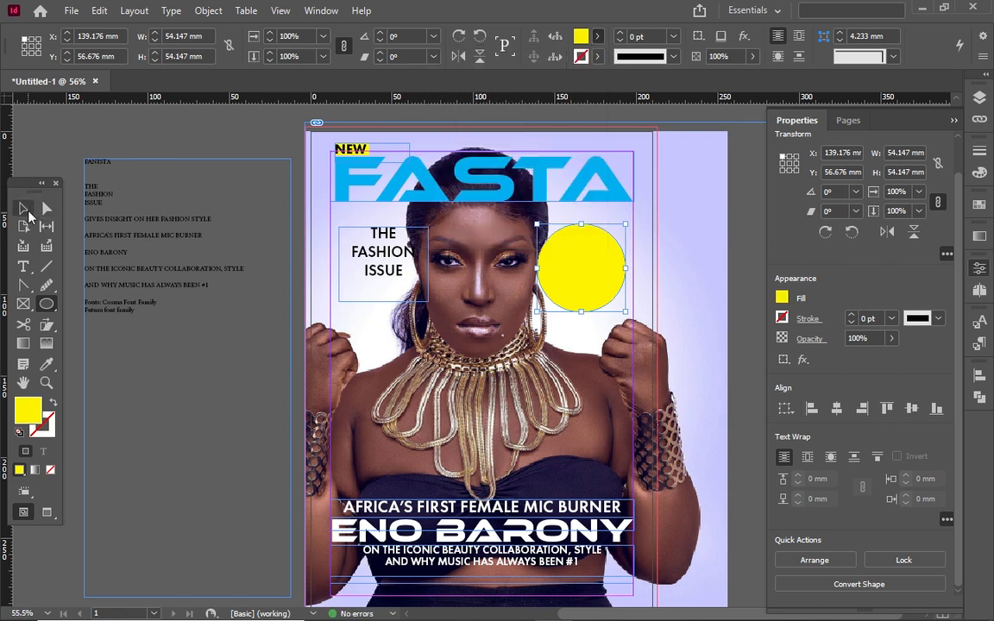
Add a drop shadow to the yellow circle with the blending mode set to Multiply
left_click(390, 254)
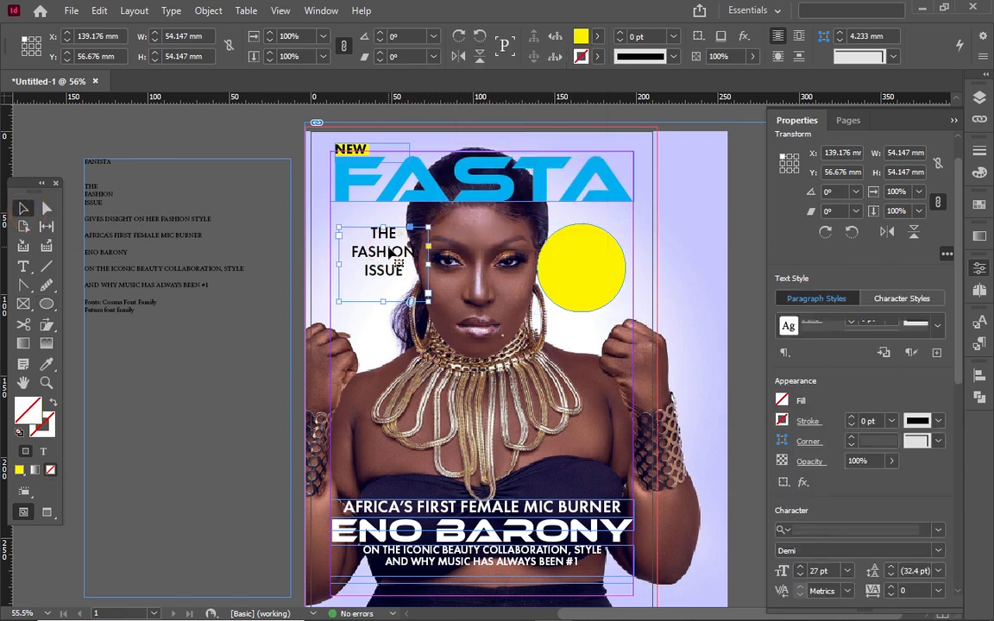
left_click(582, 251)
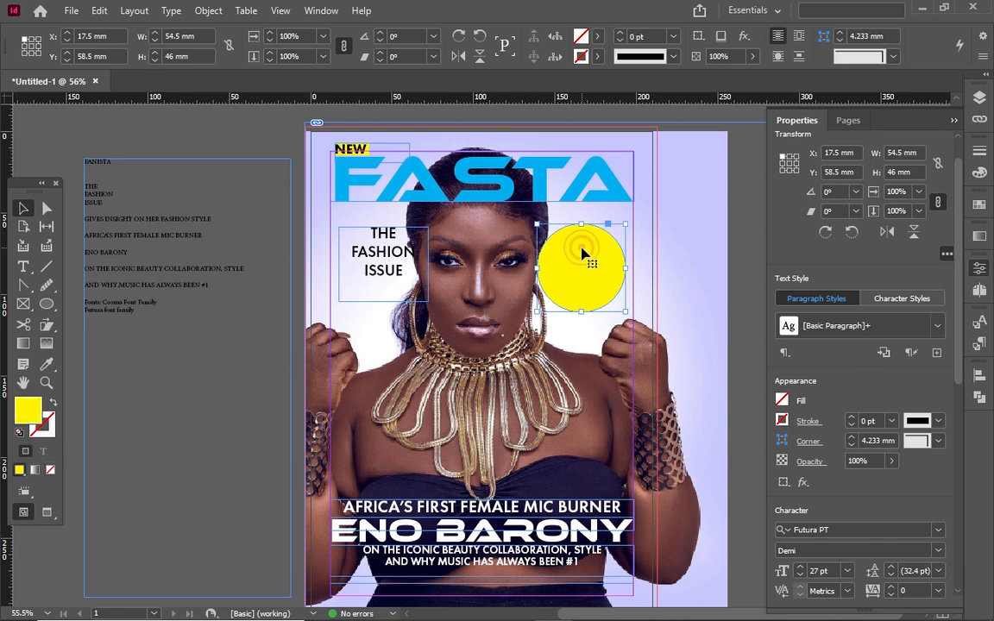
left_click(743, 36)
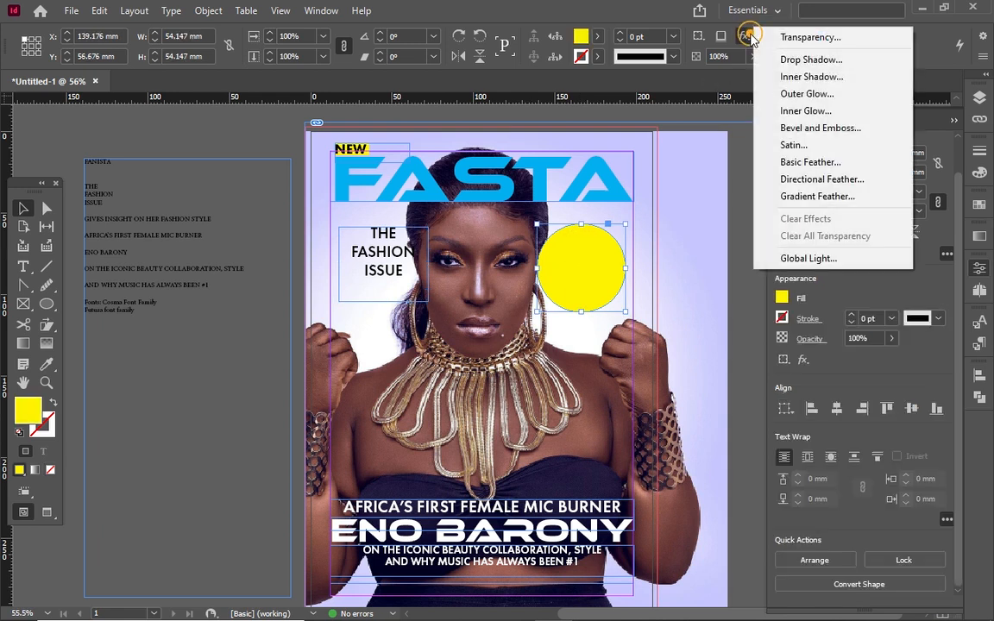
left_click(814, 62)
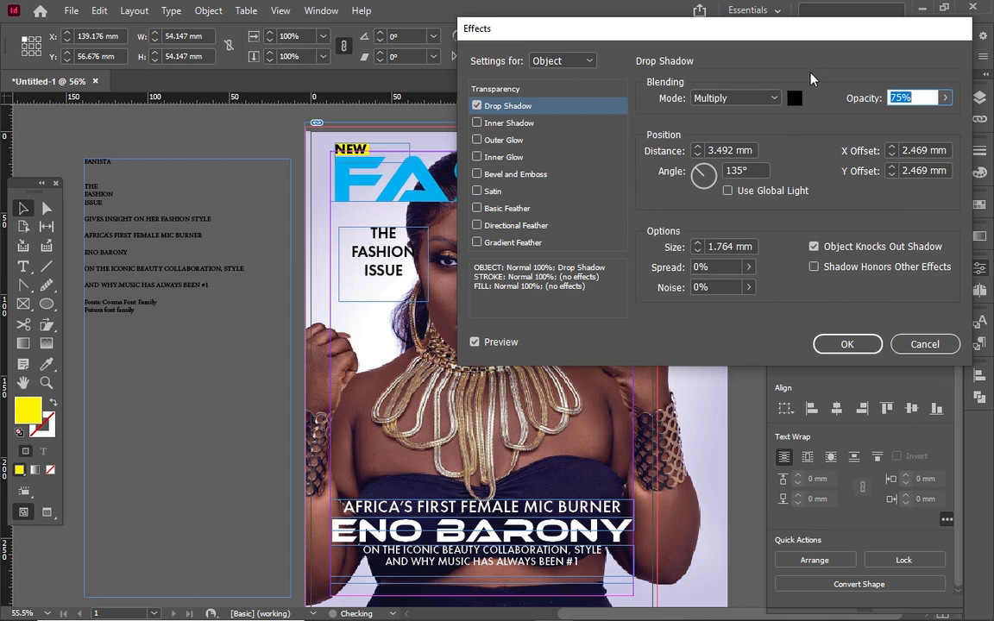
left_click_drag(735, 29, 259, 178)
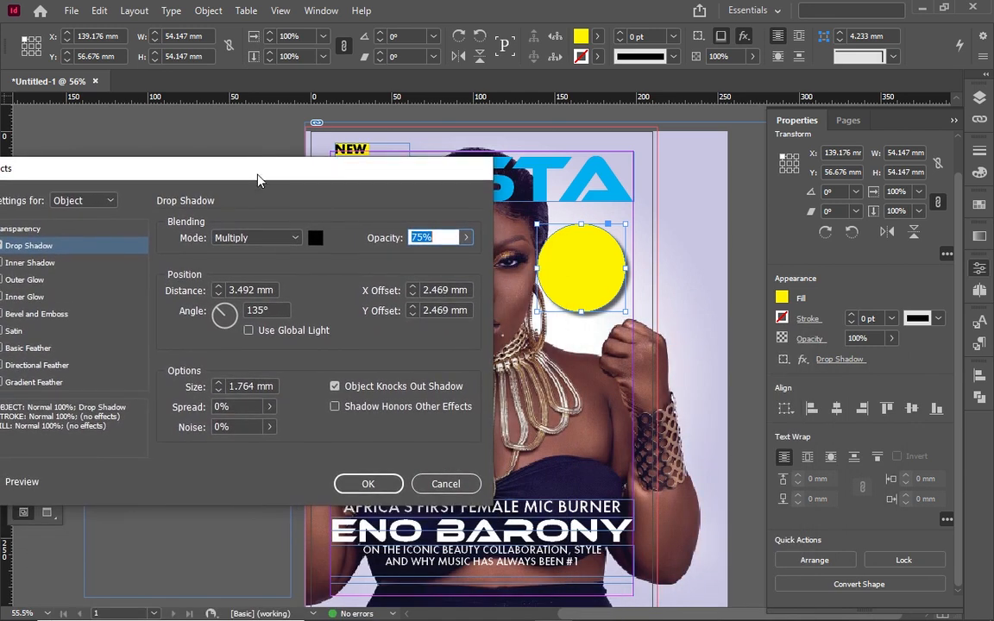
left_click(287, 237)
left_click(263, 274)
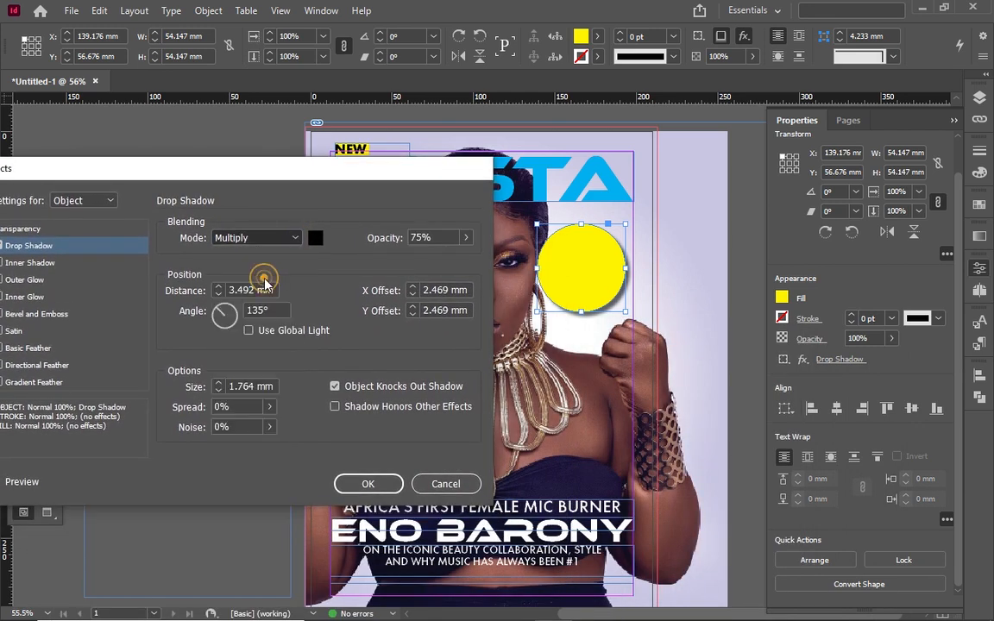
left_click(259, 239)
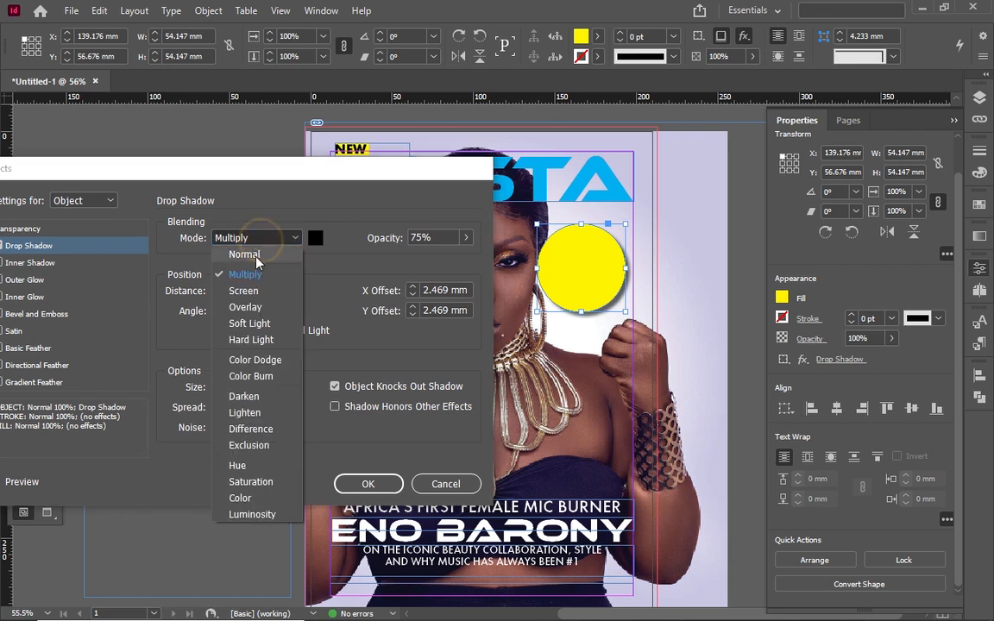
left_click(257, 255)
left_click(262, 242)
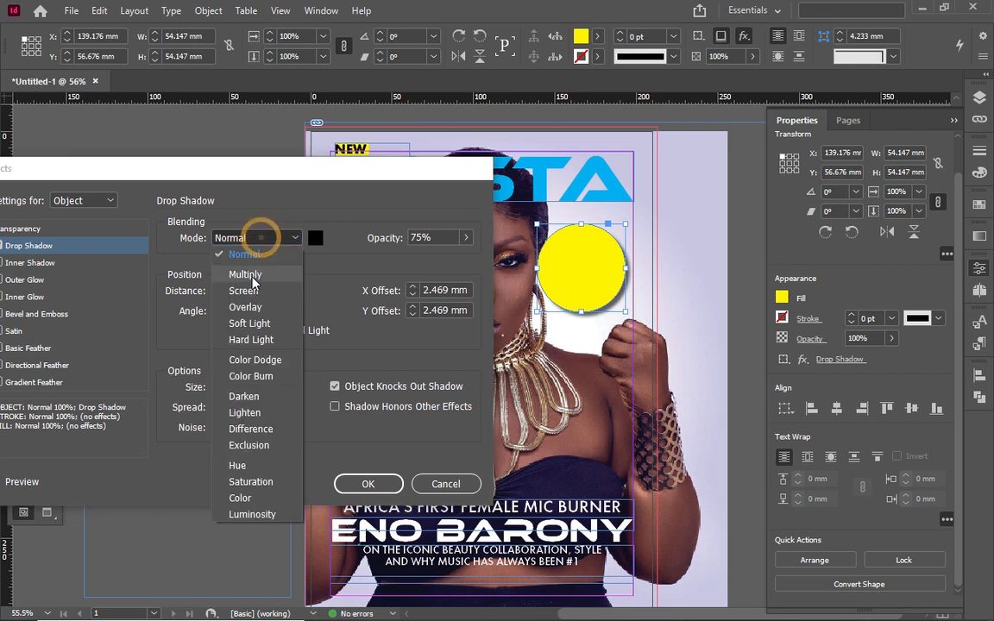
left_click(248, 275)
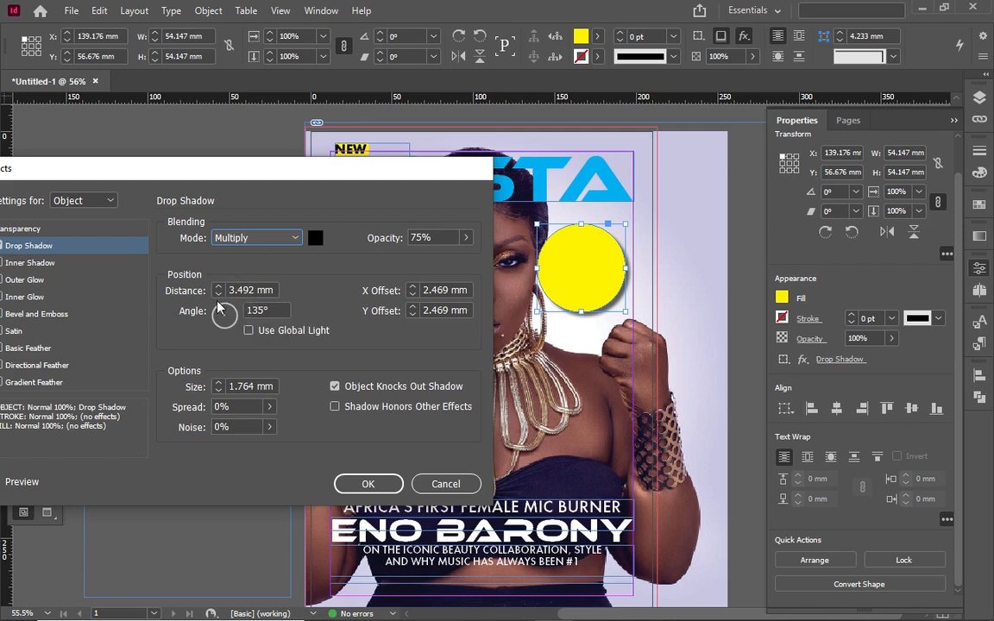
Set the drop shadow's opacity to 72% and its distance to 3 mm, and apply it
left_click(465, 237)
mouse_move(445, 256)
left_mouse_down()
mouse_move(473, 261)
mouse_move(444, 261)
left_mouse_up()
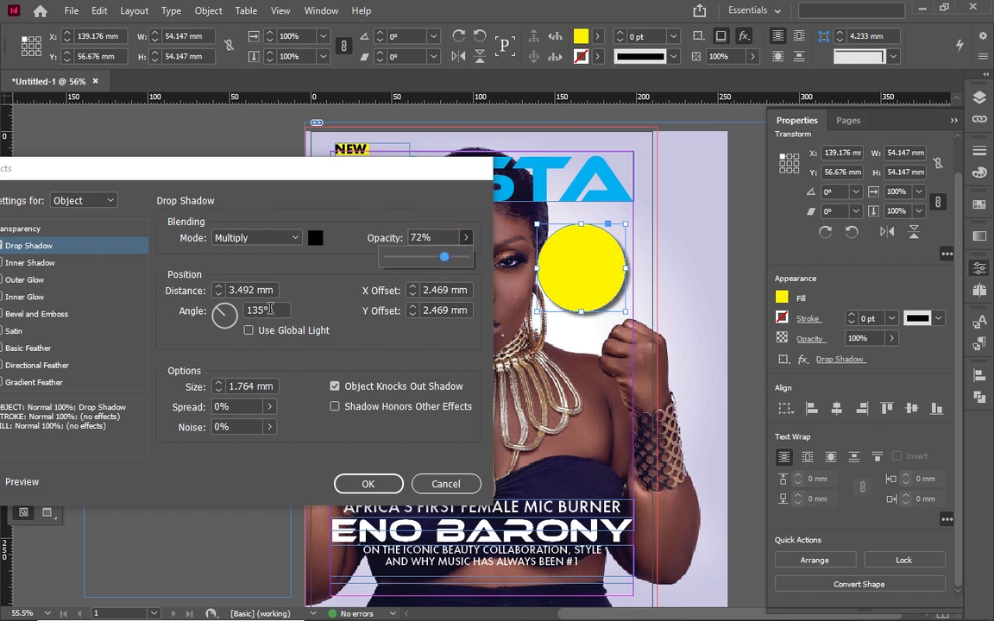
left_click(219, 294)
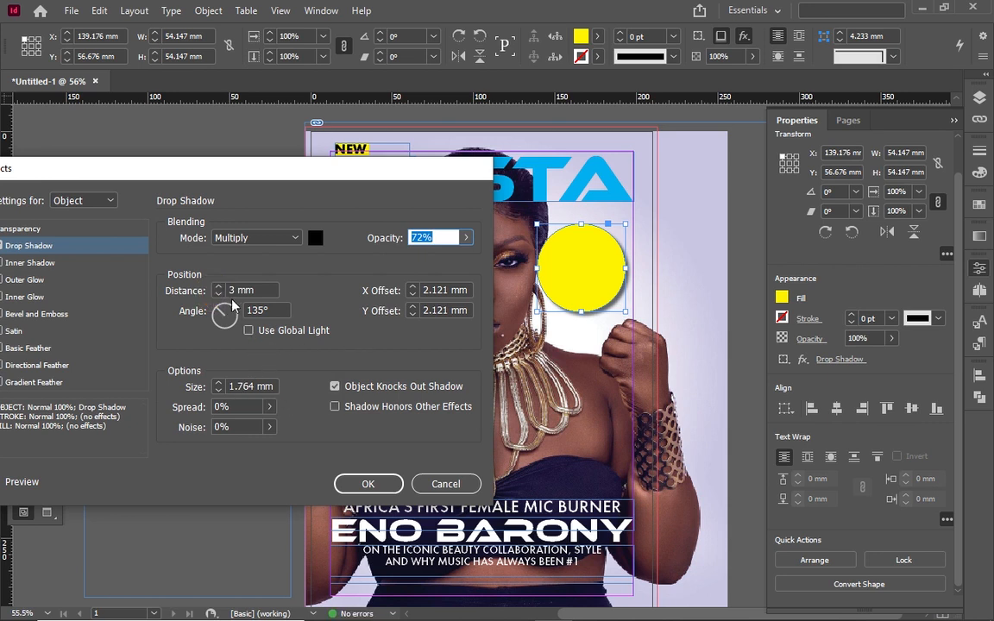
left_click(364, 482)
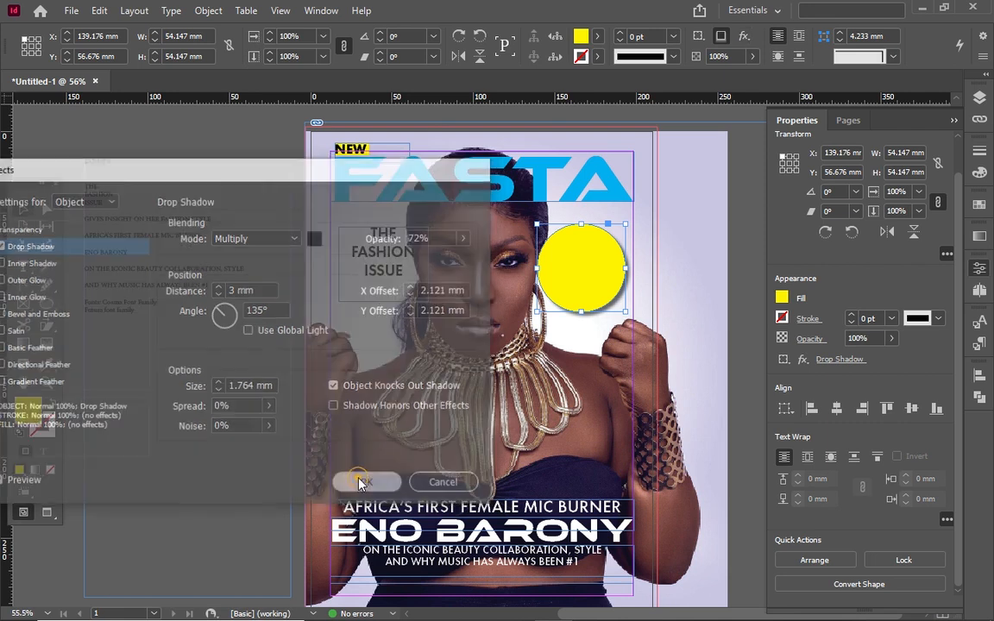
Move the THE FASHION ISSUE frame onto the yellow circle at about X 139.2 mm, Y 60.75 mm and bring it to the front
left_click_drag(417, 243, 593, 261)
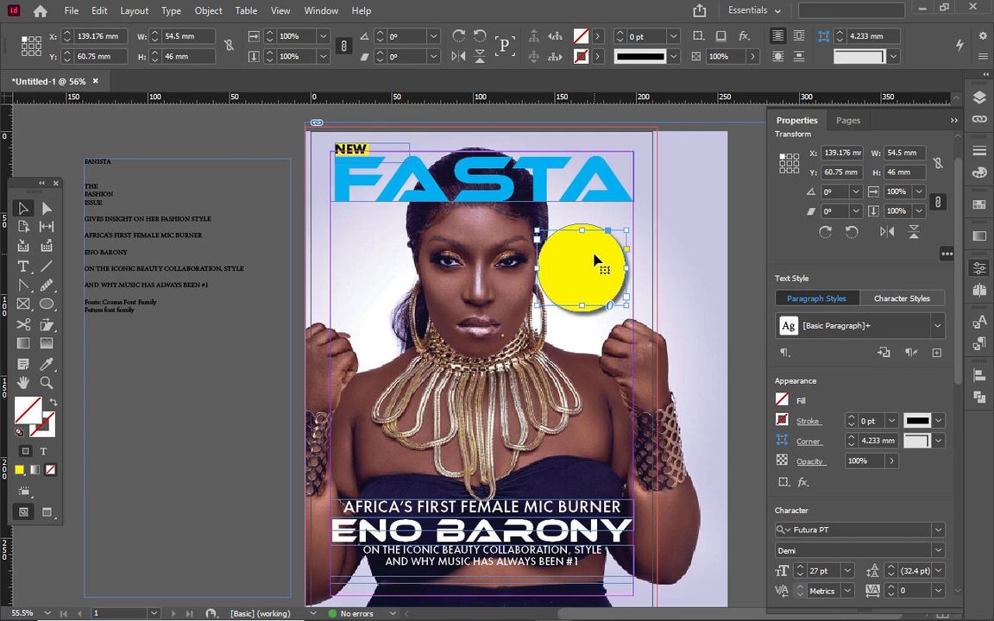
right_click(593, 260)
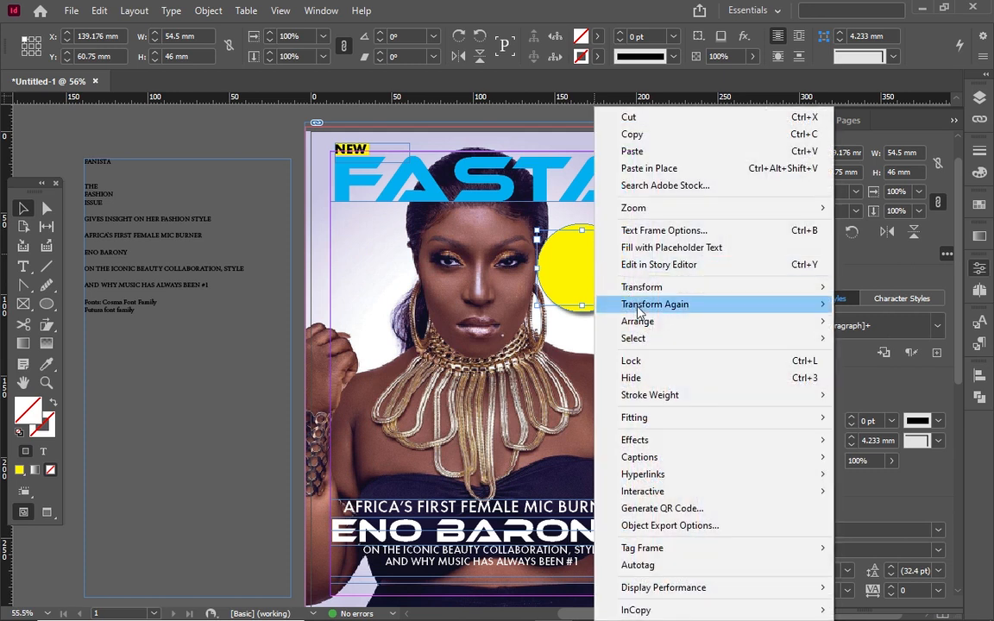
mouse_move(653, 334)
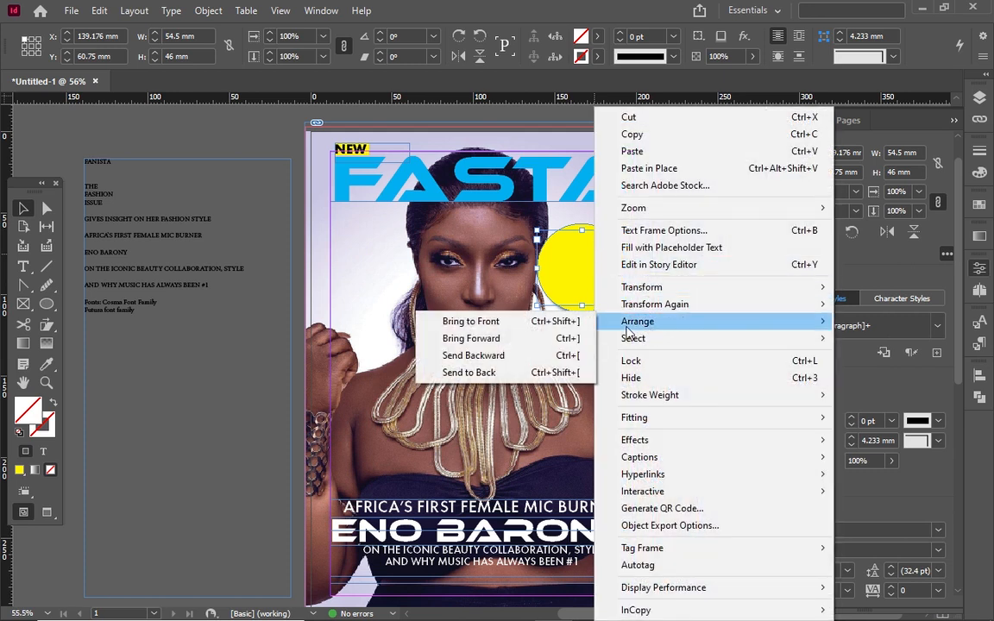
left_click(576, 326)
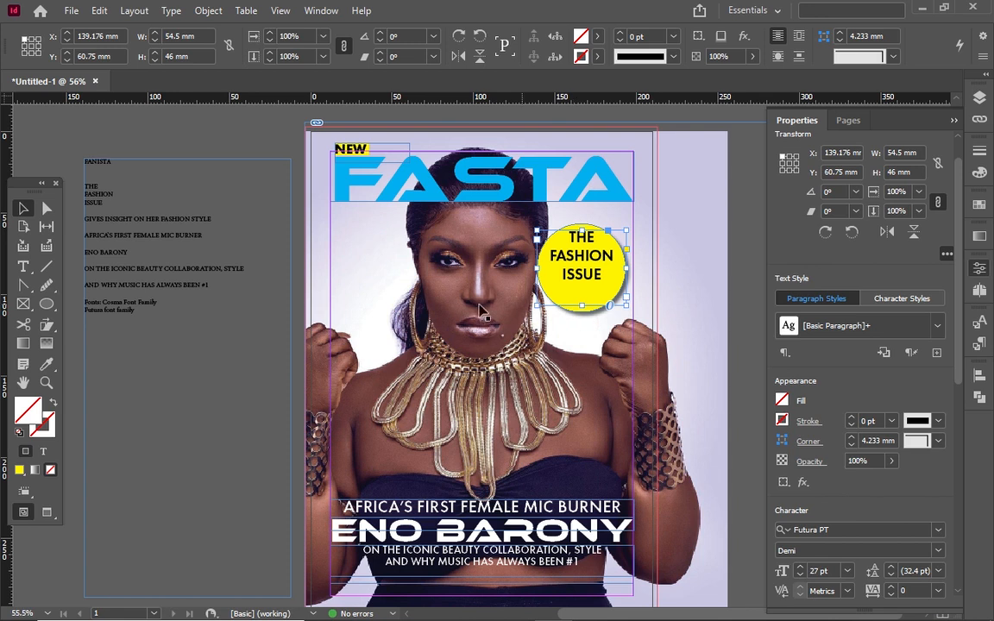
Nudge the THE FASHION ISSUE text down to about Y 68.9 mm to centre it vertically in the circle
key("Down")
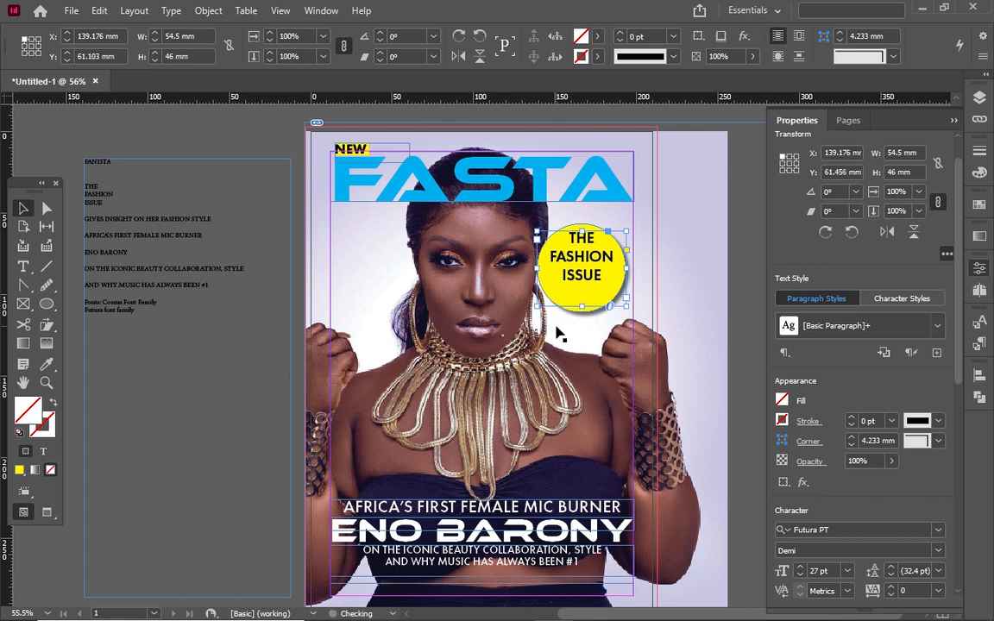
key("Down")
key("Down")
key("Down")
key("Down")
key("Down")
key("Down")
key("Down")
key("Down")
key("Down")
key("Down")
key("Down")
key("Down")
key("Down")
key("Down")
key("Down")
key("Down")
key("Down")
key("Down")
key("Down")
key("Down")
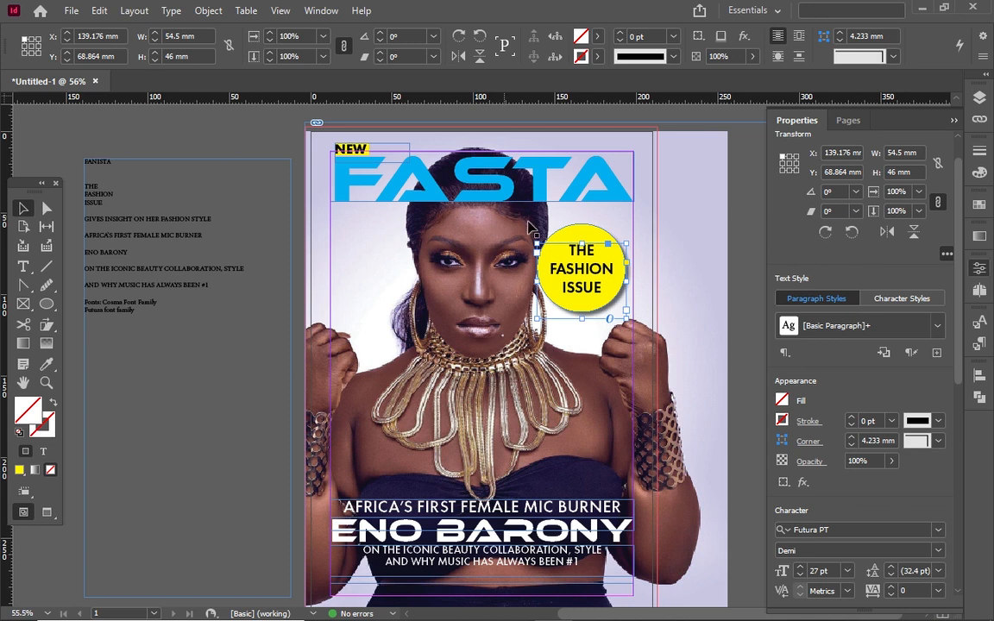
left_click(621, 248)
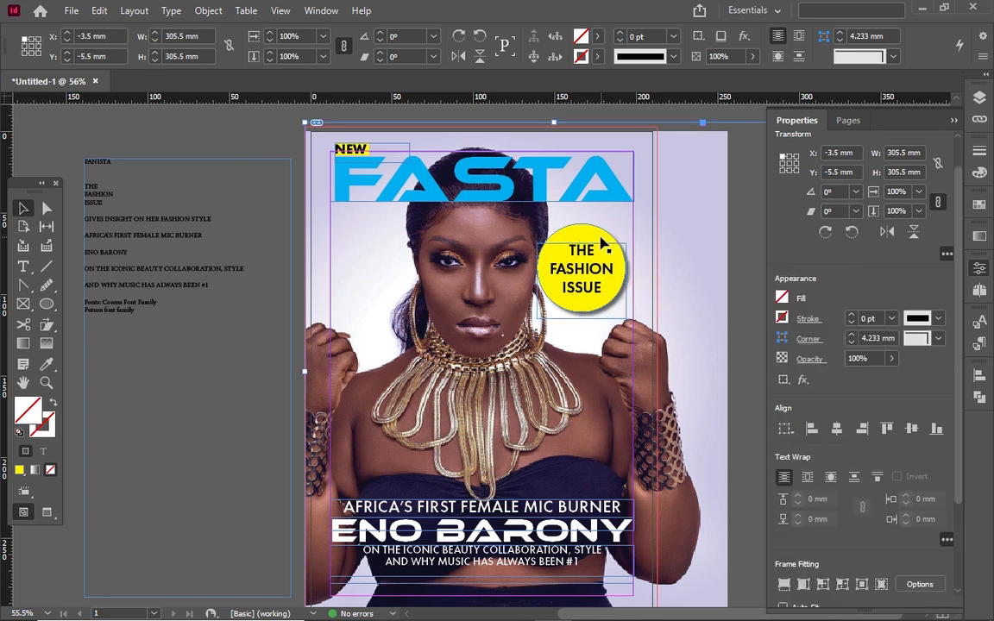
left_click(601, 244)
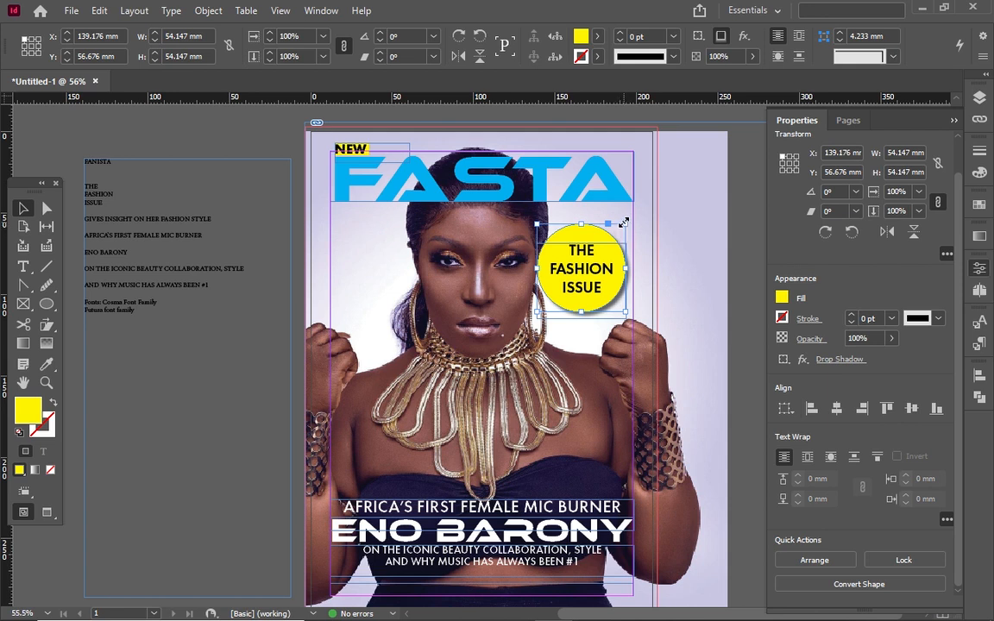
left_click(623, 223)
mouse_move(618, 229)
left_mouse_down()
mouse_move(595, 263)
mouse_move(604, 217)
left_mouse_up()
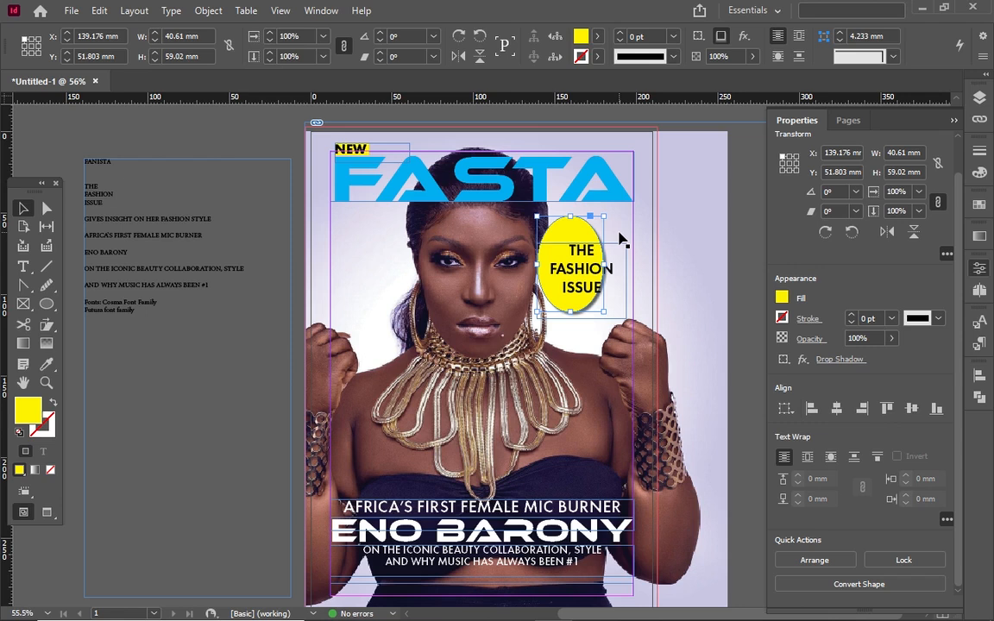
key("ctrl+z")
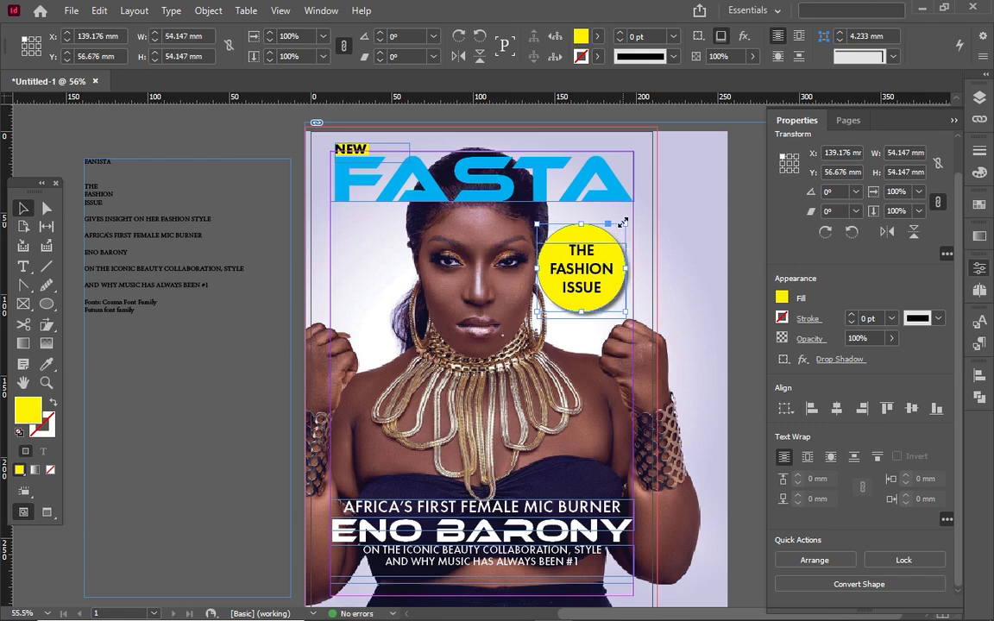
Scale the yellow circle down proportionally to about 48.7 mm in diameter and nudge it to about X 143.8 mm, Y 58.6 mm behind the text
left_click_drag(623, 222, 611, 233)
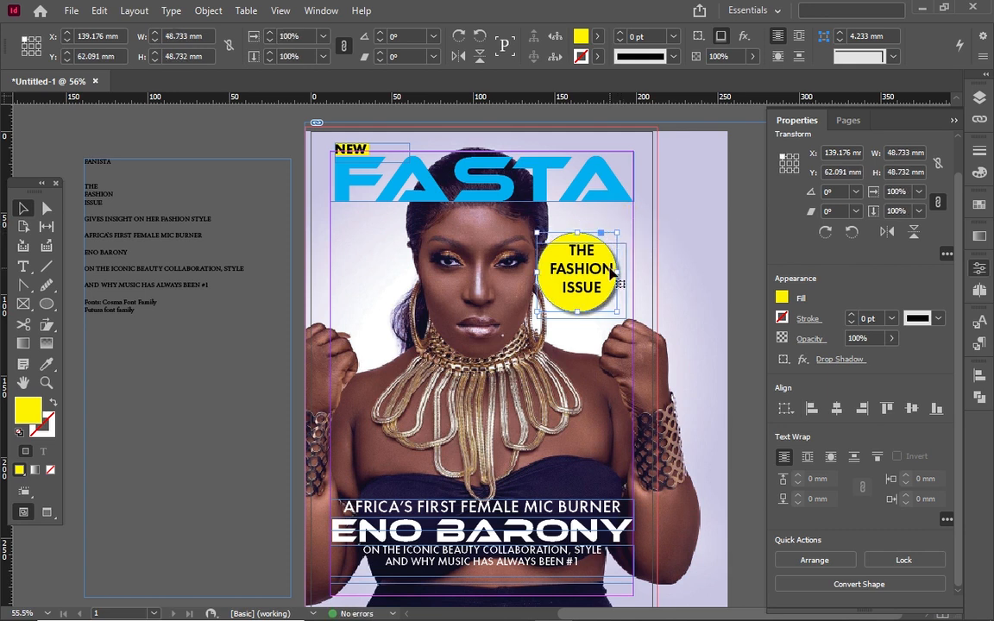
key("Right")
key("Right")
key("Right")
key("Right")
key("Right")
key("Right")
key("Right")
key("Right")
key("Right")
key("Right")
key("Right")
key("Right")
key("Right")
key("Right")
key("Right")
key("Right")
key("Right")
key("Right")
key("Right")
key("Right")
key("Right")
key("Right")
key("Right")
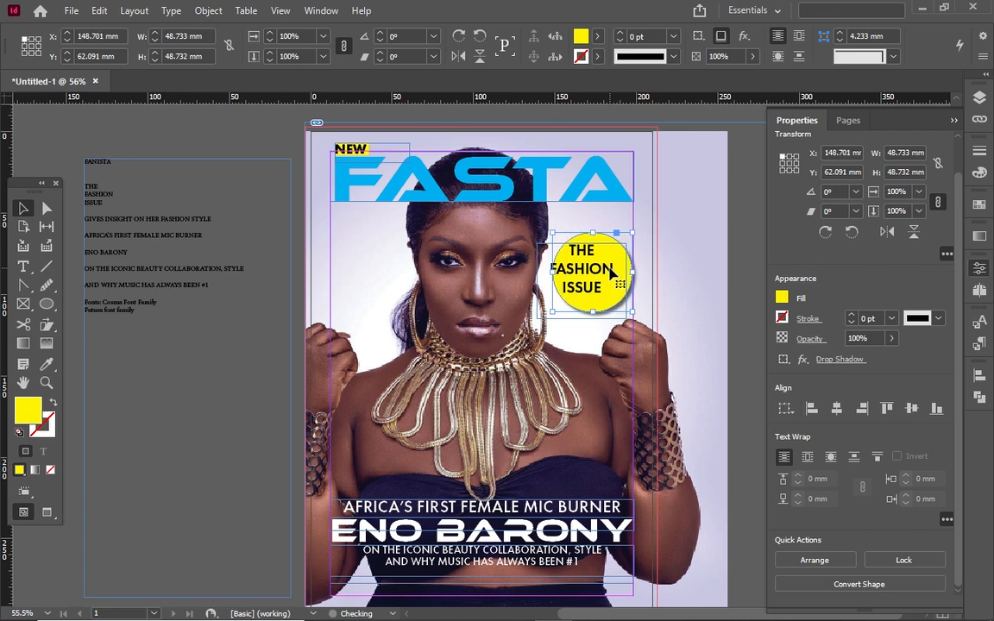
key("Up")
key("Up")
key("Up")
key("Up")
key("Up")
key("Up")
key("Up")
key("Up")
key("Up")
key("Up")
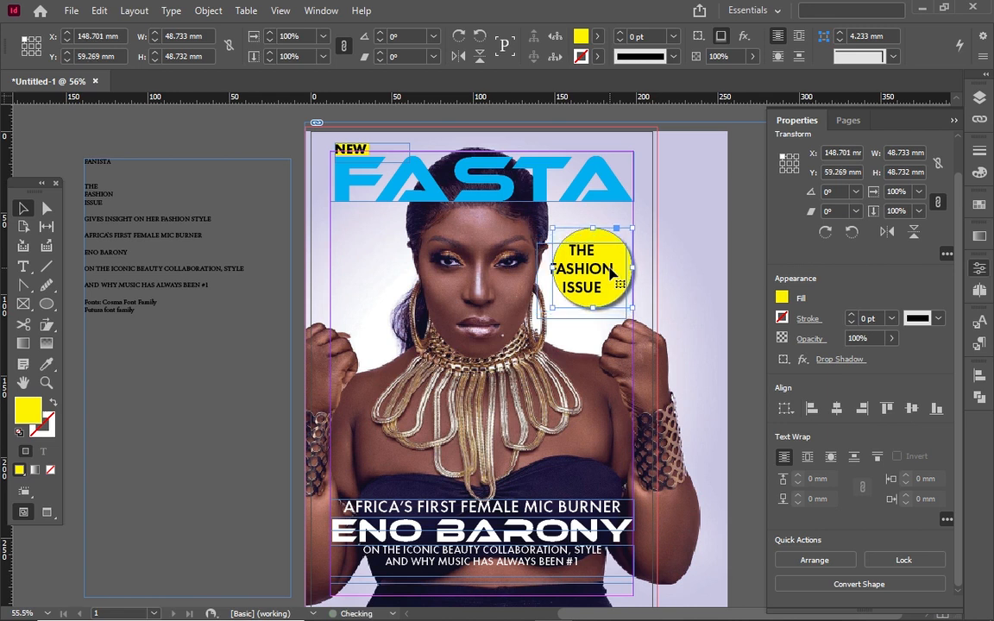
key("Left")
key("Left")
key("Left")
key("Left")
key("Left")
key("Left")
key("Left")
key("Left")
key("Left")
key("Left")
key("Left")
key("Left")
key("Left")
key("Left")
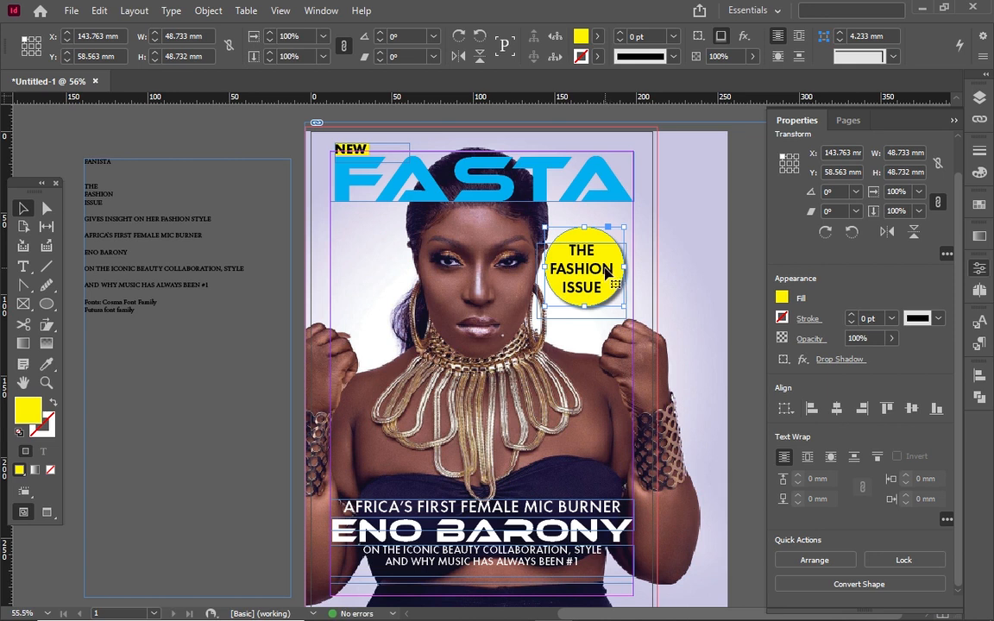
Preview the cover without guides and frame edges to examine the badge's placement
left_click(351, 265)
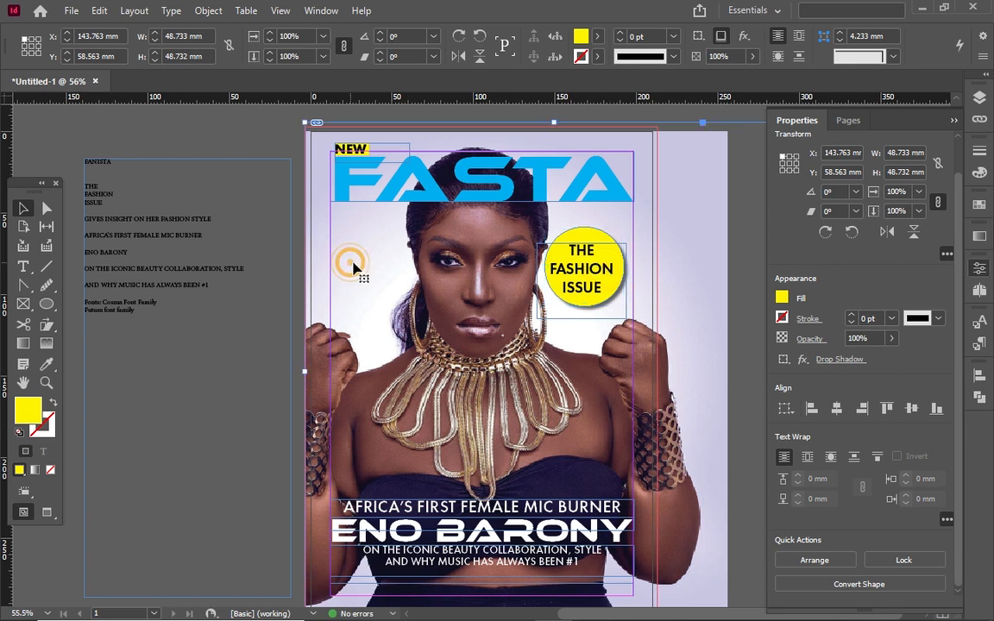
key("w")
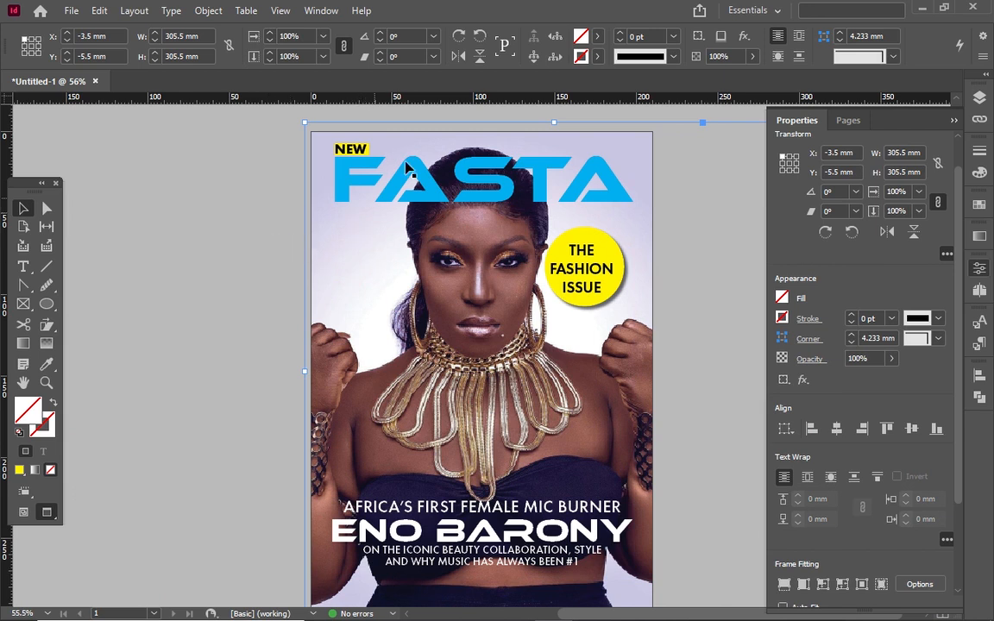
left_click(636, 232)
left_click_drag(567, 220, 619, 282)
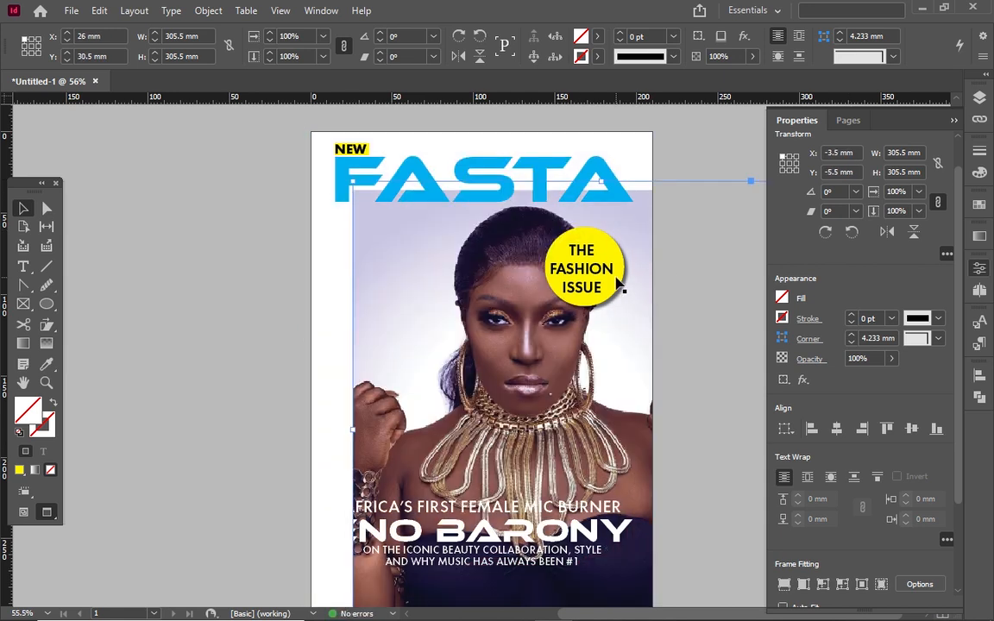
key("ctrl+z")
Restore the displaced cover photo to X -3.5 mm, Y -5.5 mm and preview the cover without guides and frame edges
key("w")
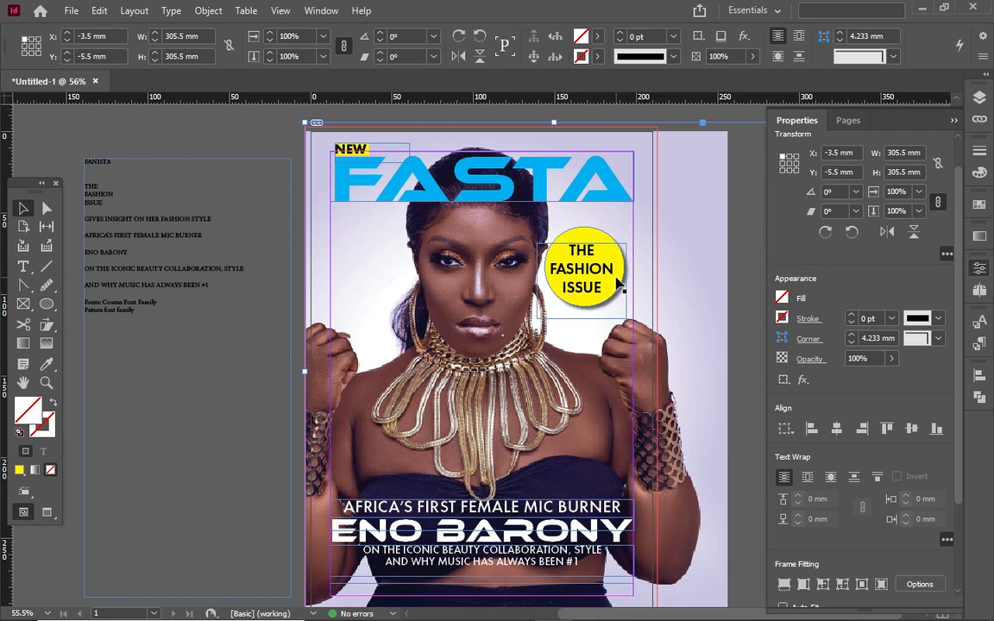
left_click(603, 237)
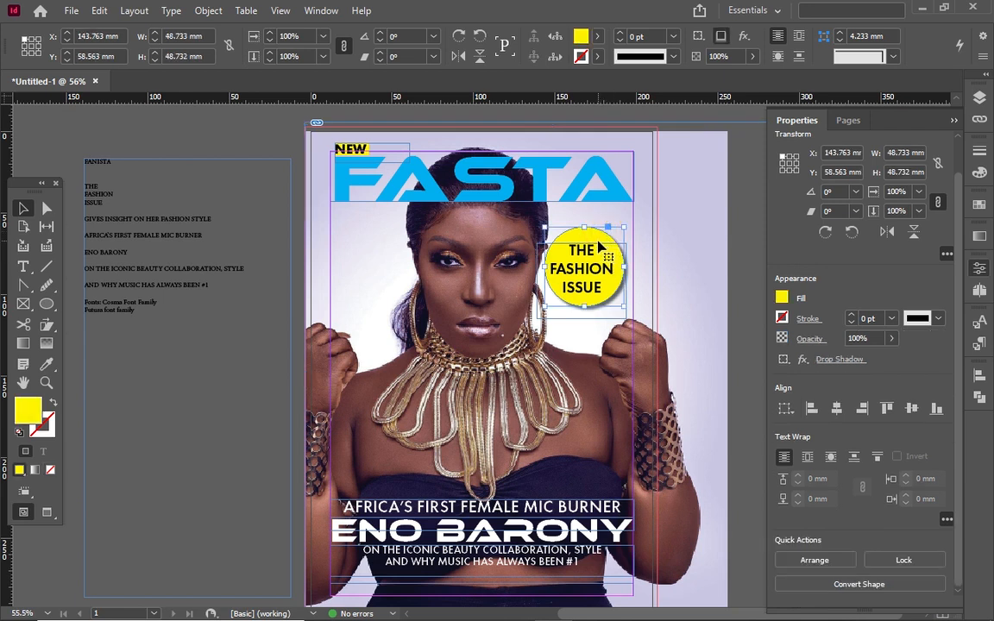
left_click(597, 242, "shift")
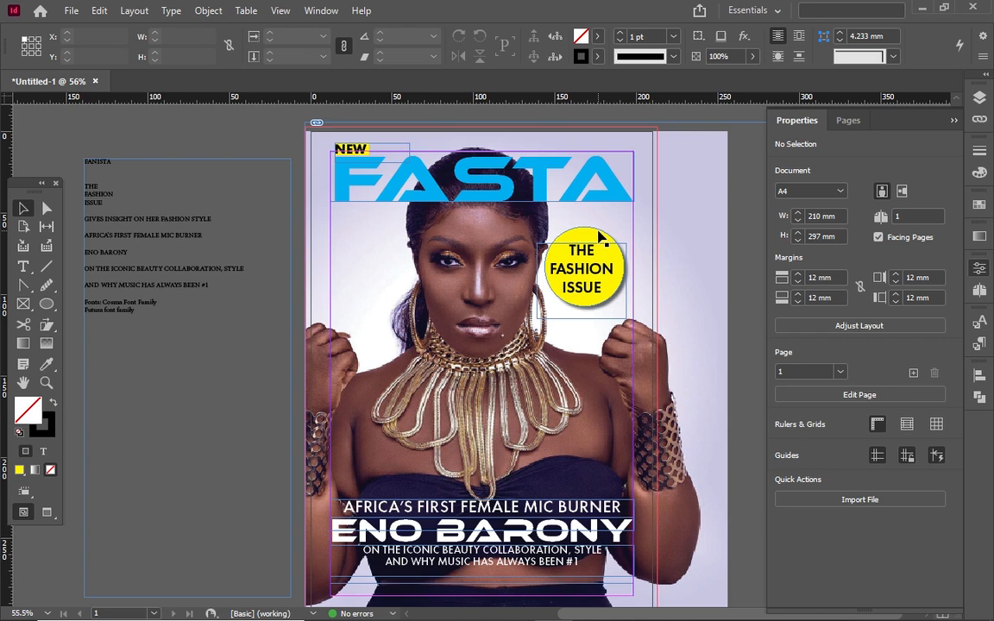
key("w")
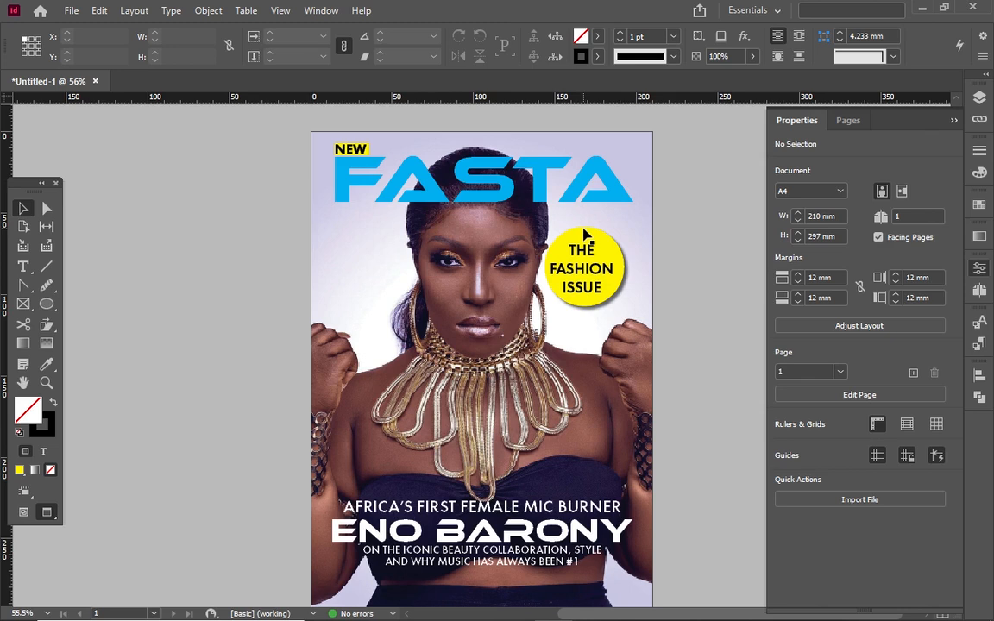
Load the barcode image from the eno folder for placing on the cover
scroll(585, 234, "down", 1)
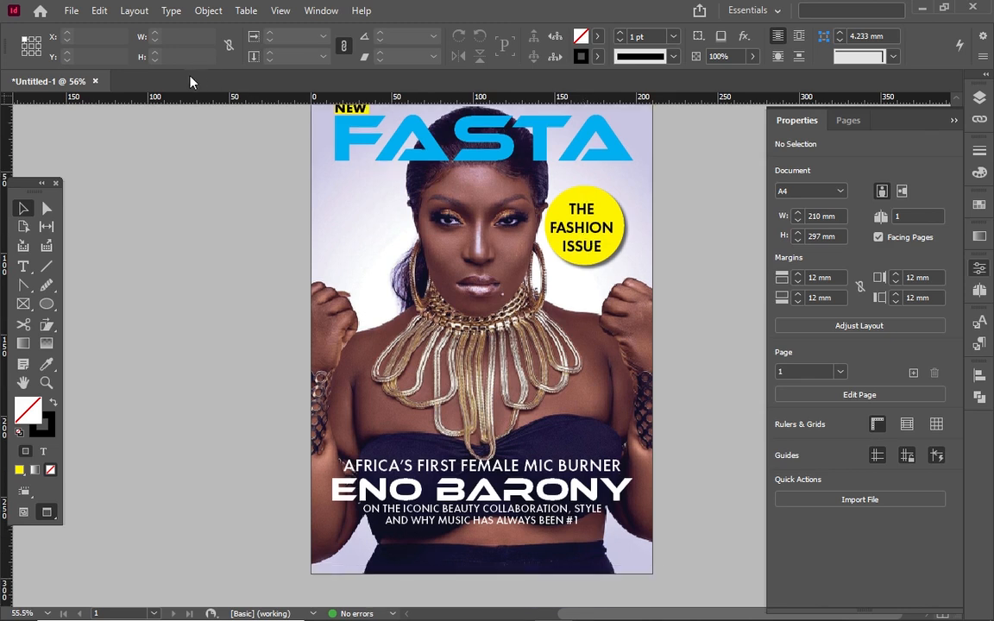
left_click(68, 9)
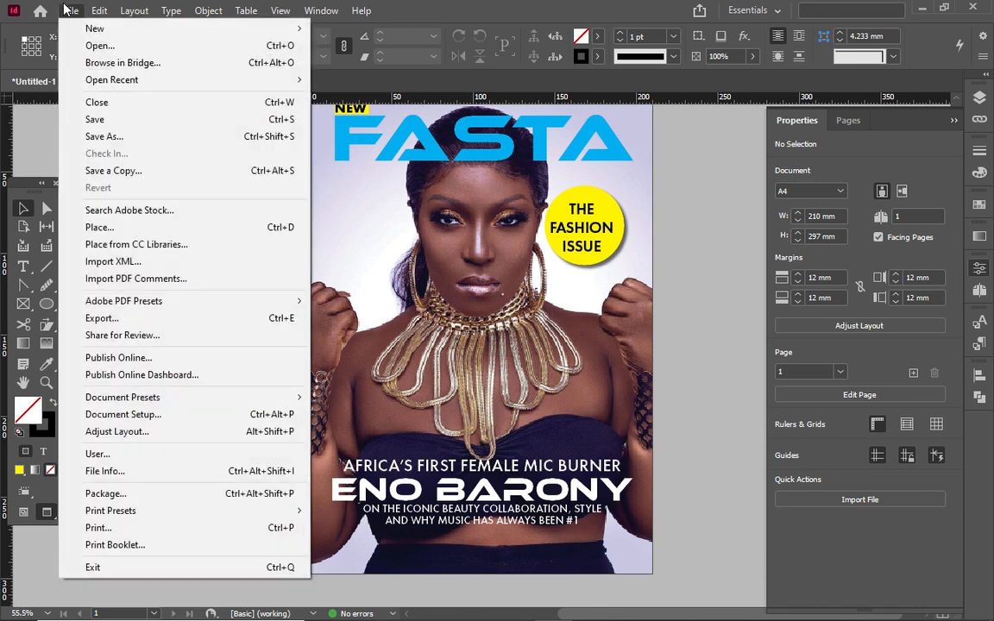
left_click(190, 228)
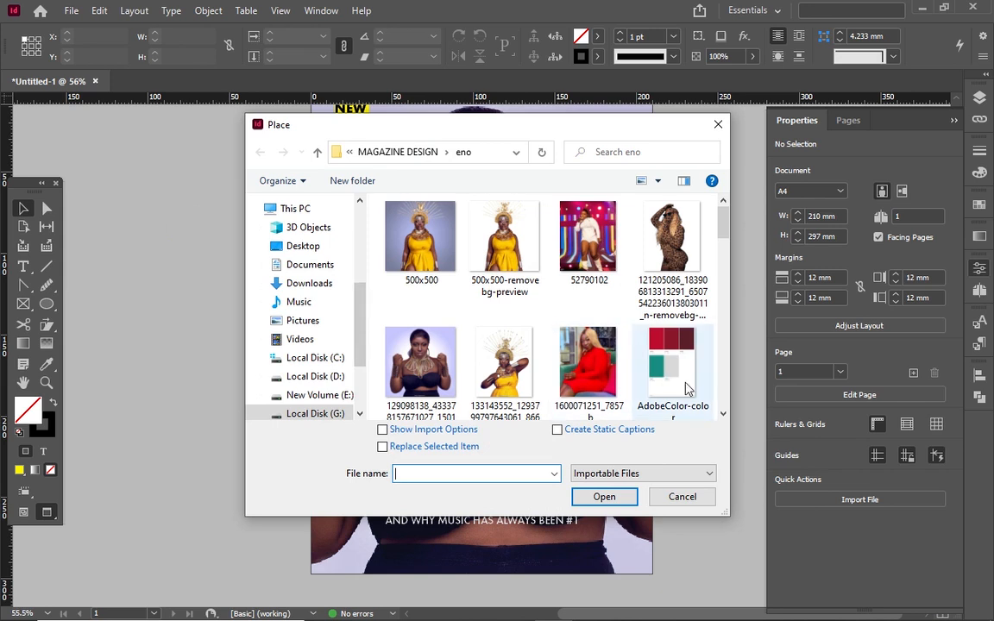
scroll(723, 414, "down", 5)
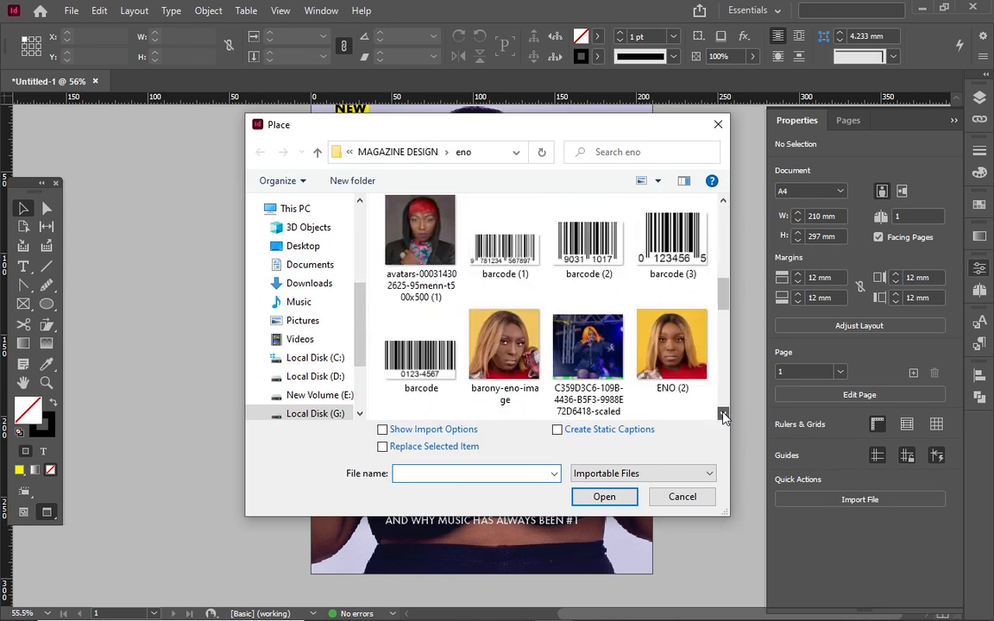
scroll(723, 416, "down", 2)
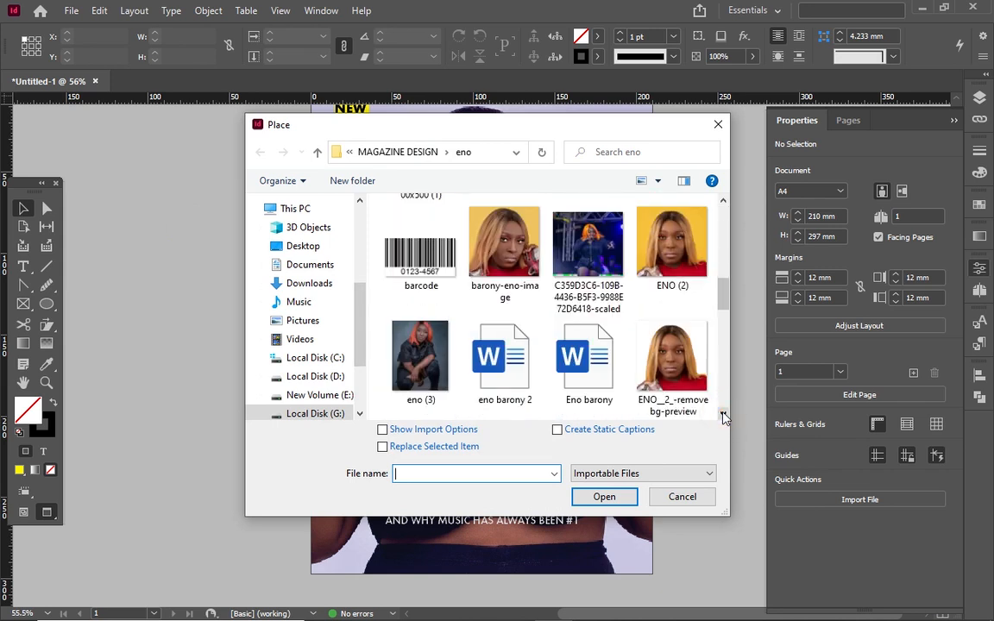
scroll(723, 417, "up", 1)
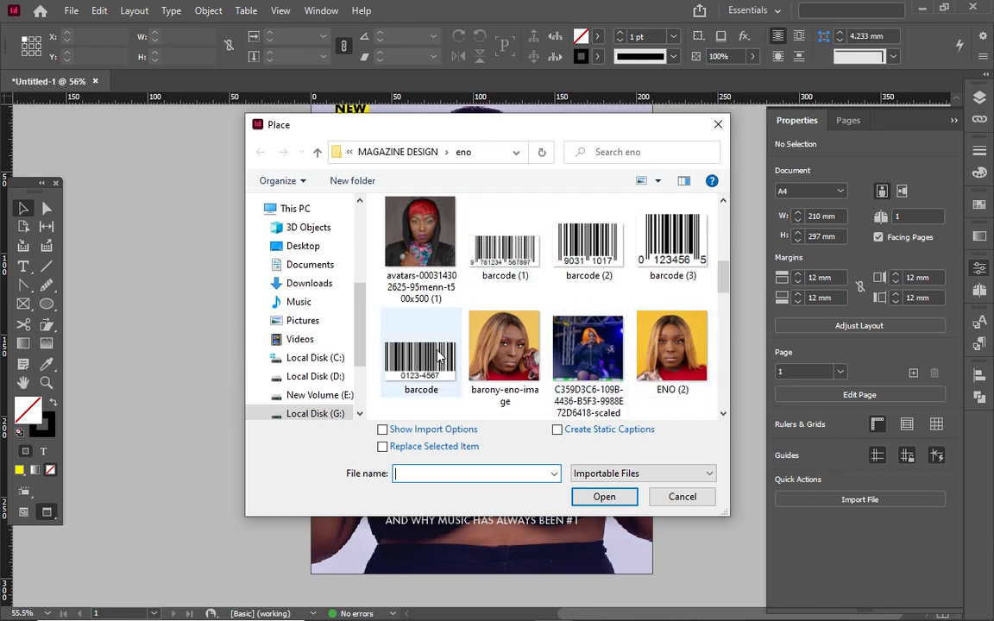
left_click(402, 322)
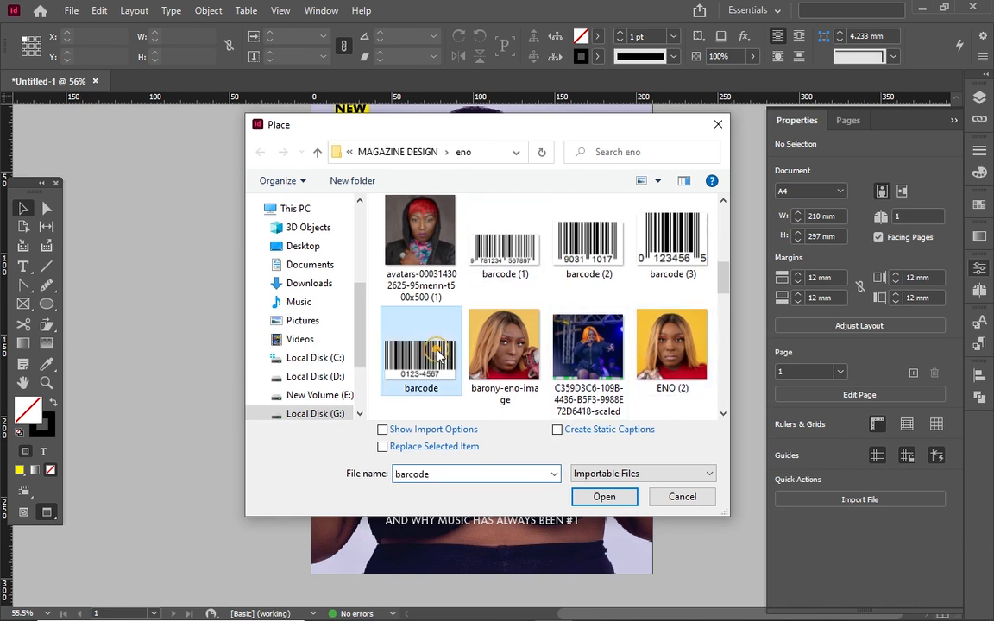
left_click(603, 497)
left_click(597, 489)
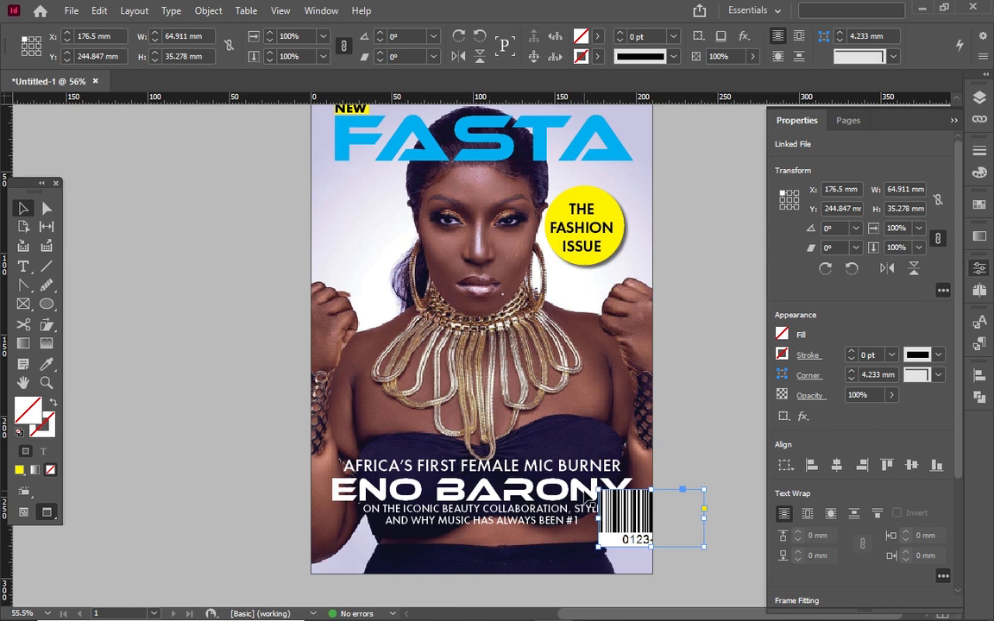
double_click(617, 521)
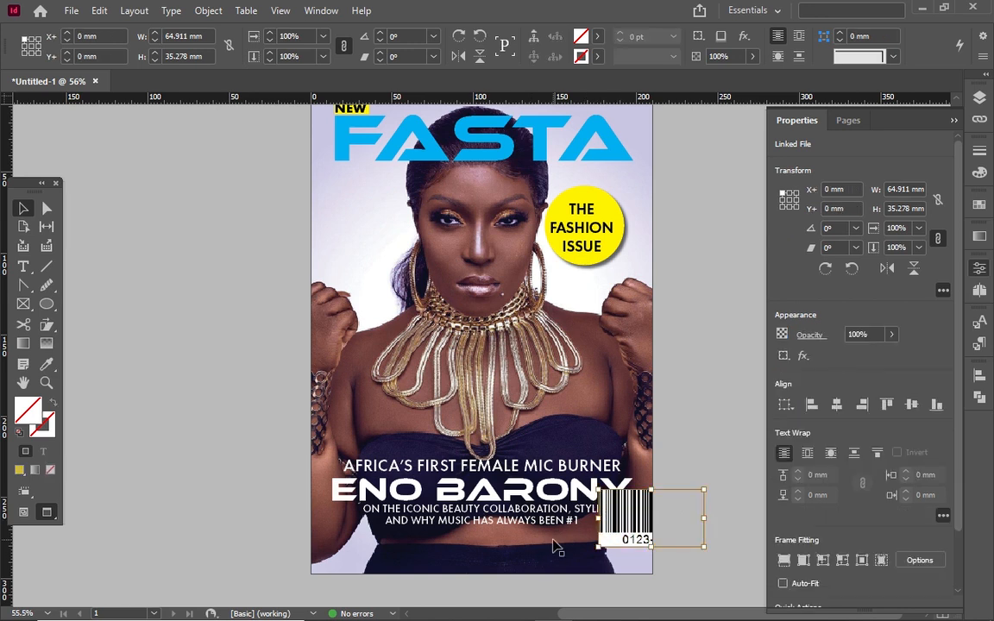
key("ctrl+z")
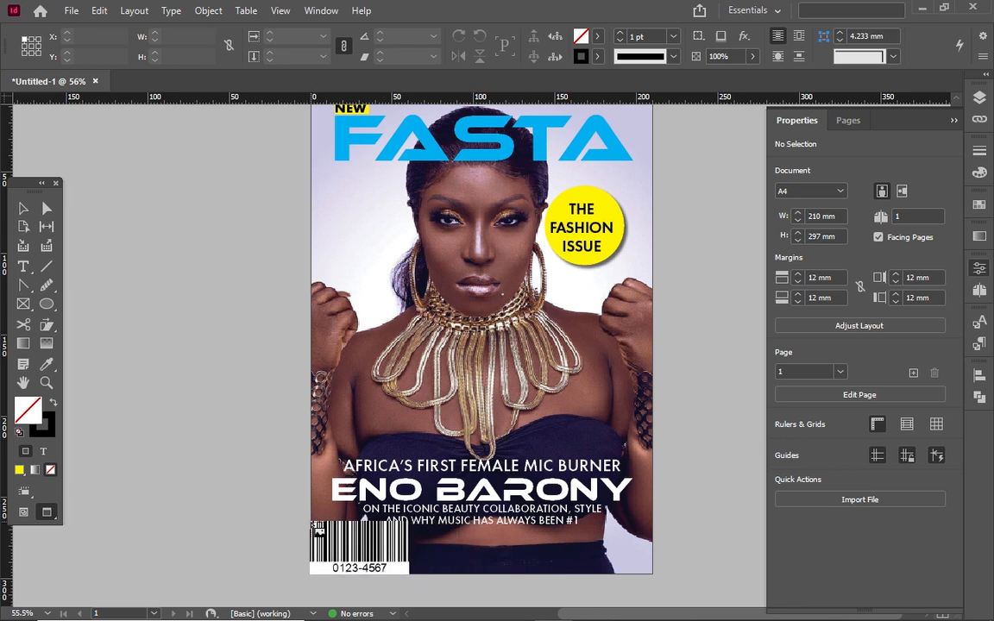
Place the barcode about 48.7 mm by 26.5 mm at X 0 mm and nudge it down to about Y 271.1 mm in the page's lower-left corner
left_click_drag(311, 519, 391, 563)
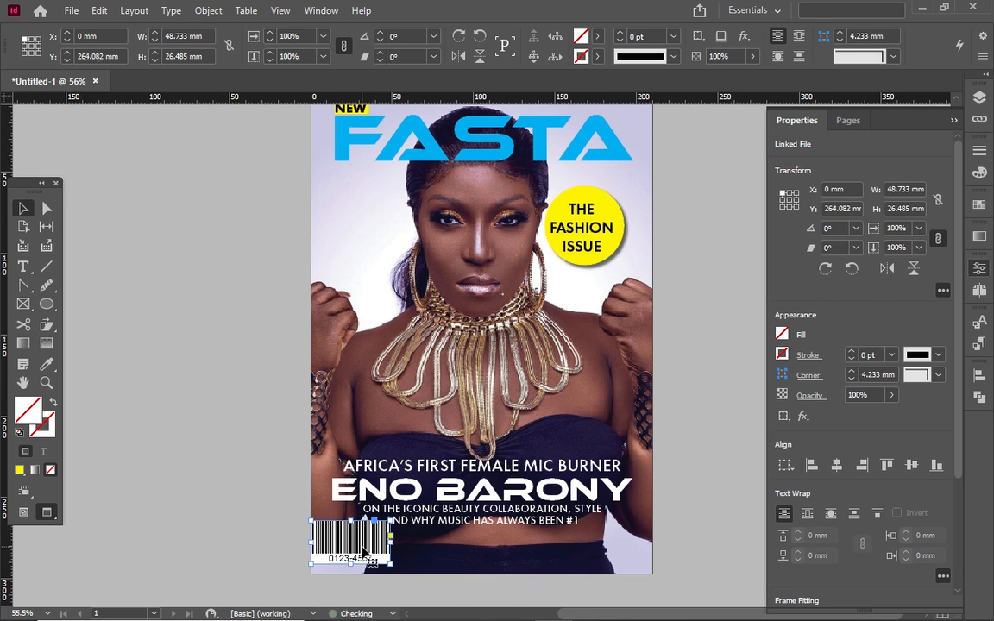
key("Down")
key("Down")
key("Down")
key("Down")
key("Down")
key("Down")
key("Down")
key("Down")
key("Down")
key("Down")
key("Down")
key("Down")
key("Down")
key("Down")
key("Down")
key("Down")
key("Down")
key("Down")
key("Down")
key("Down")
key("Down")
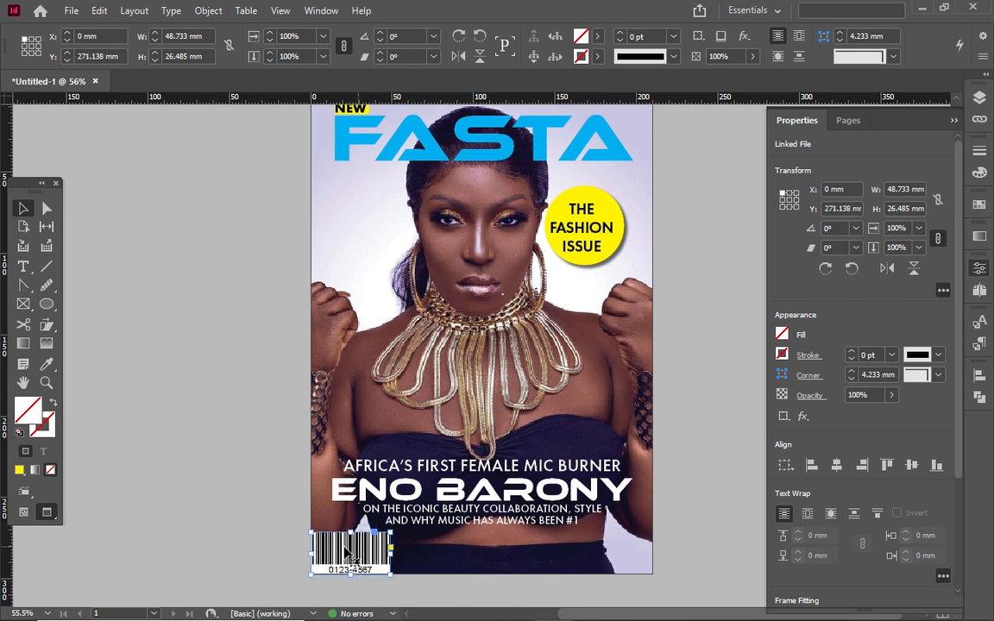
Deselect the barcode and show the cover full screen in Presentation mode to examine the overall design
left_click(234, 513)
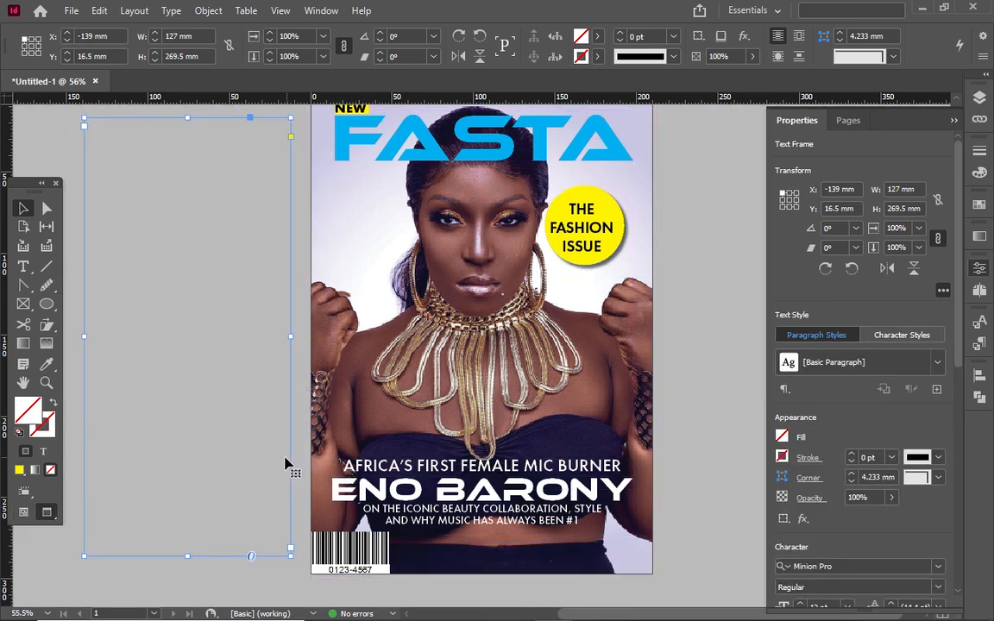
left_click(55, 512)
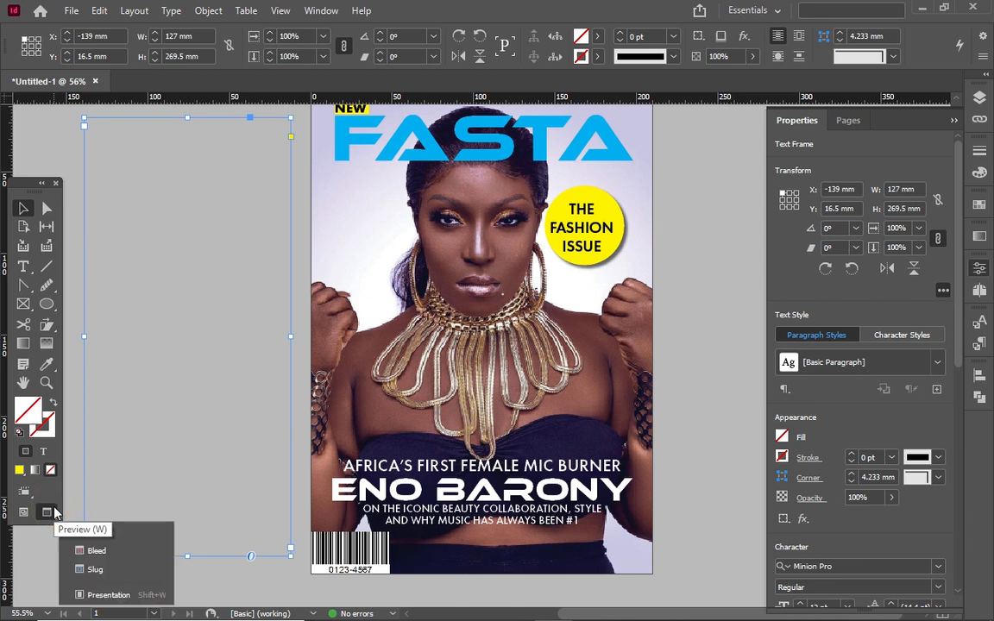
left_click(106, 594)
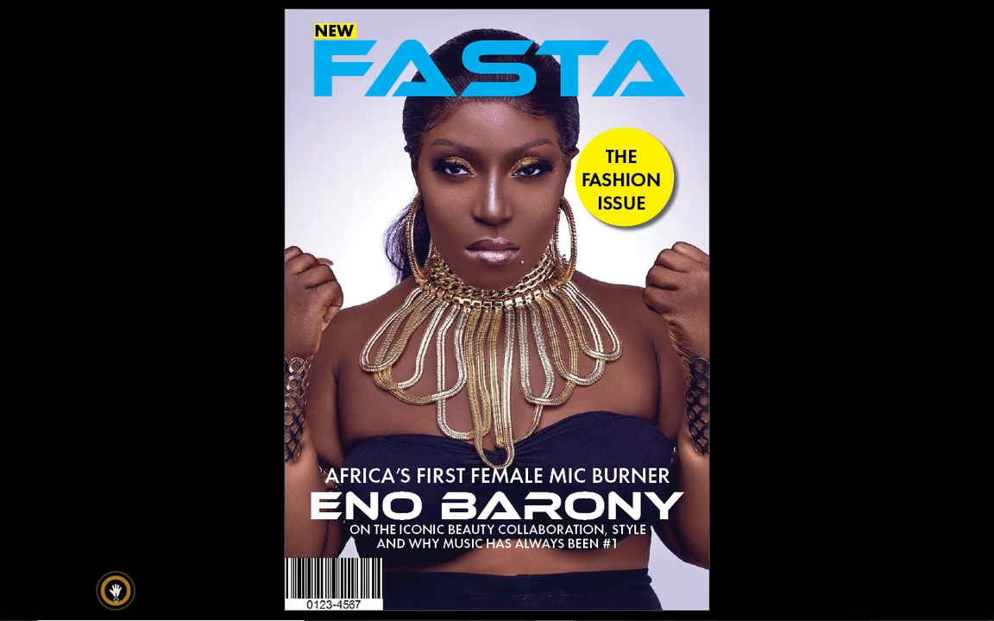